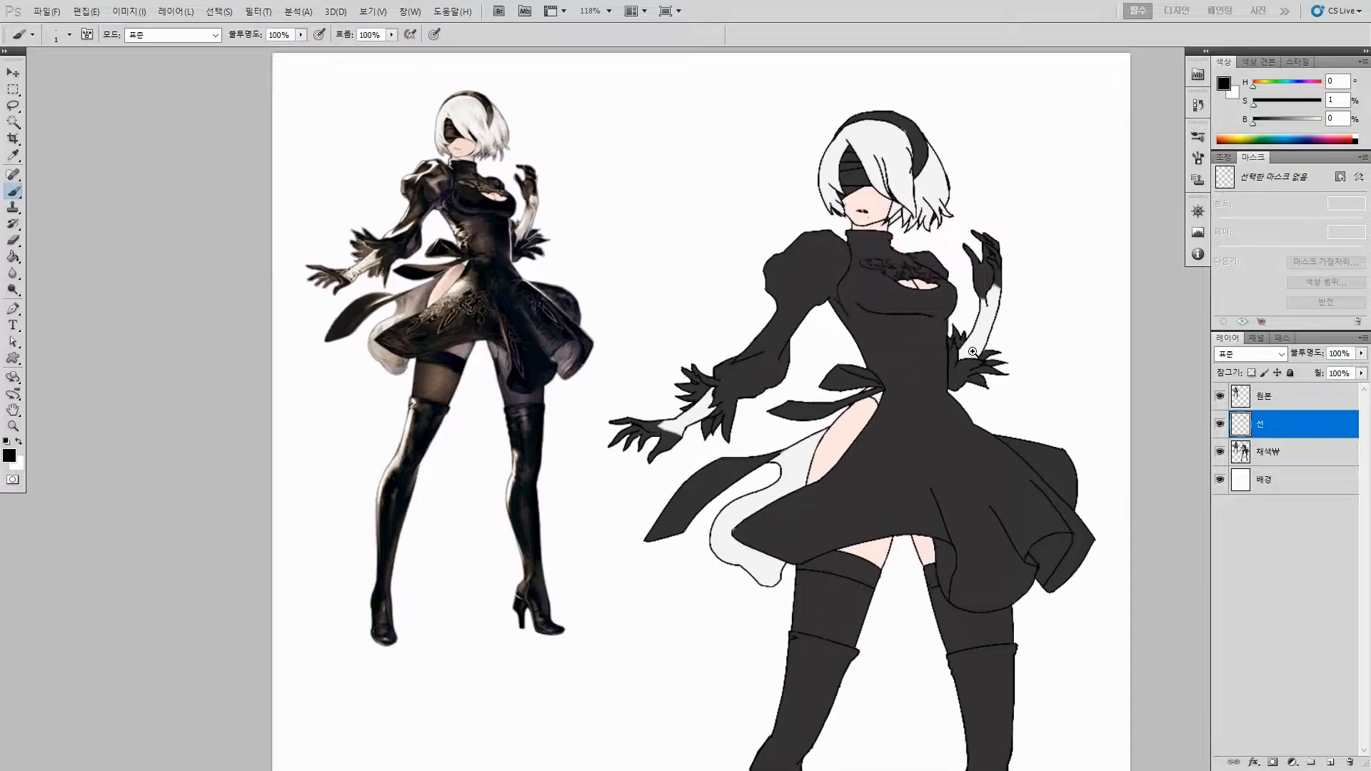
Step: Add a new layer above the base-colour layer and turn it into a clipping mask of that layer
left_click_drag(945, 317, 960, 344)
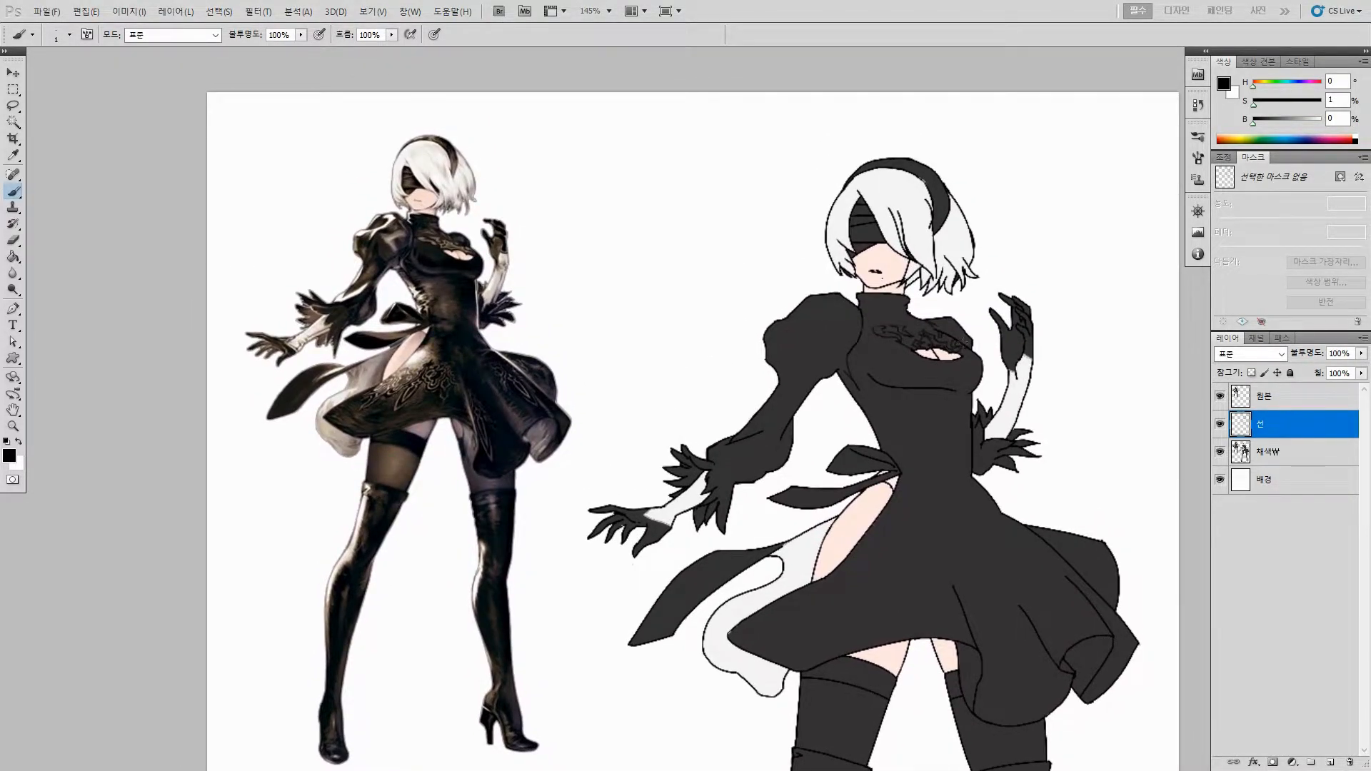
left_click(1266, 456)
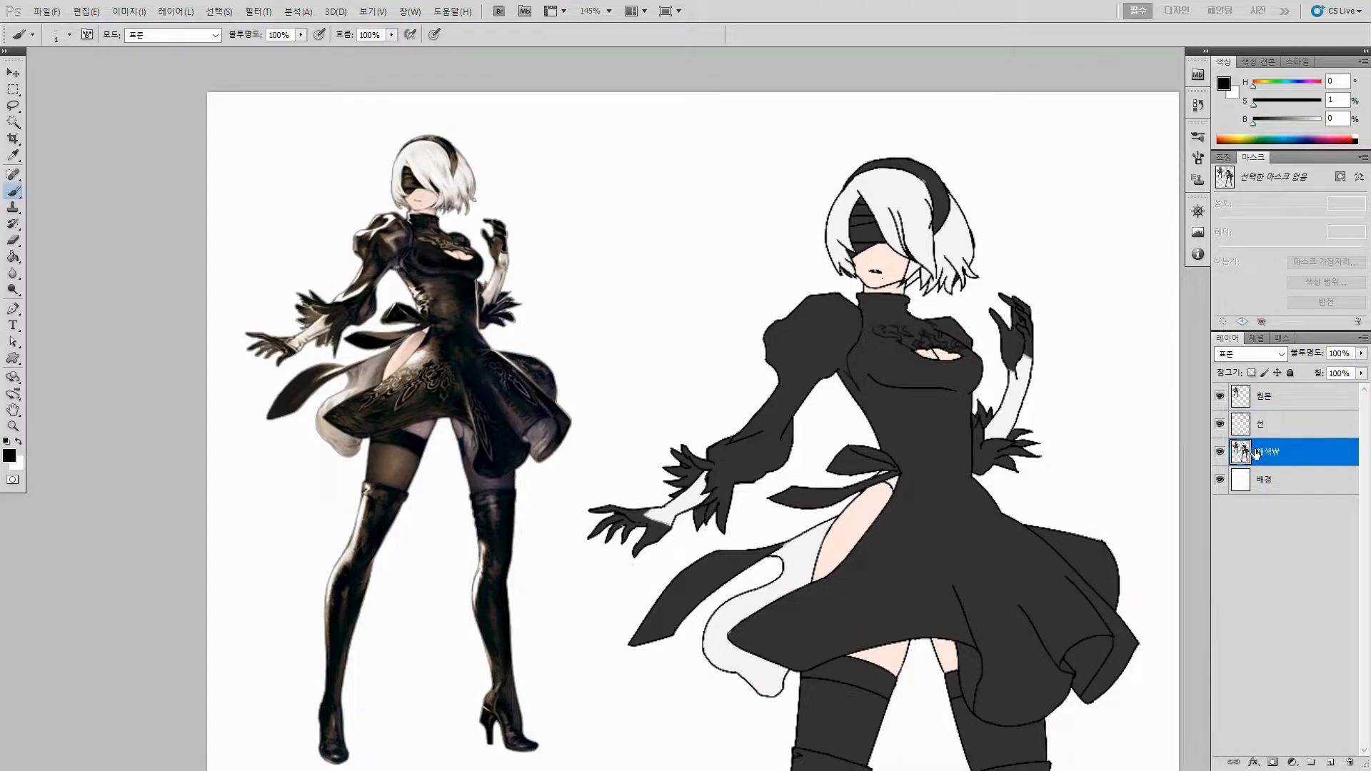
left_click(1330, 762)
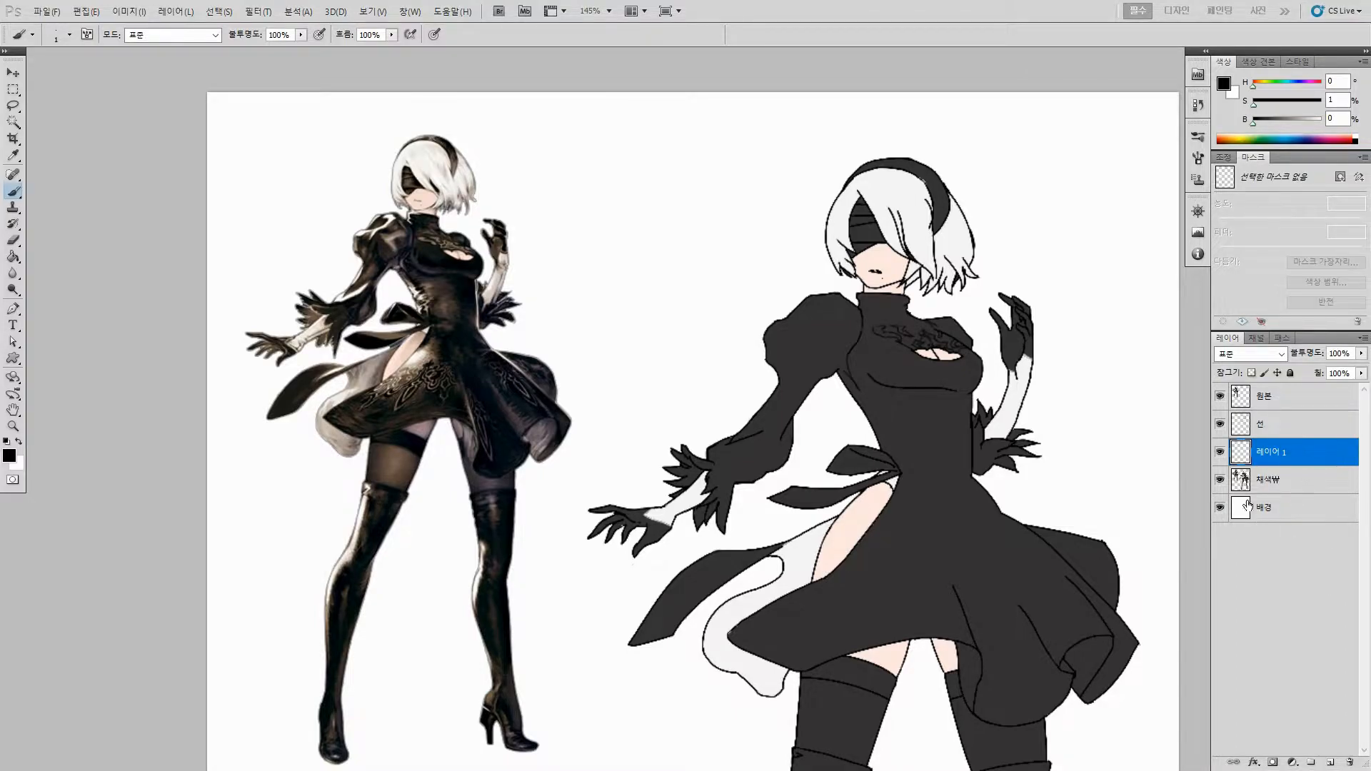
right_click(1297, 463)
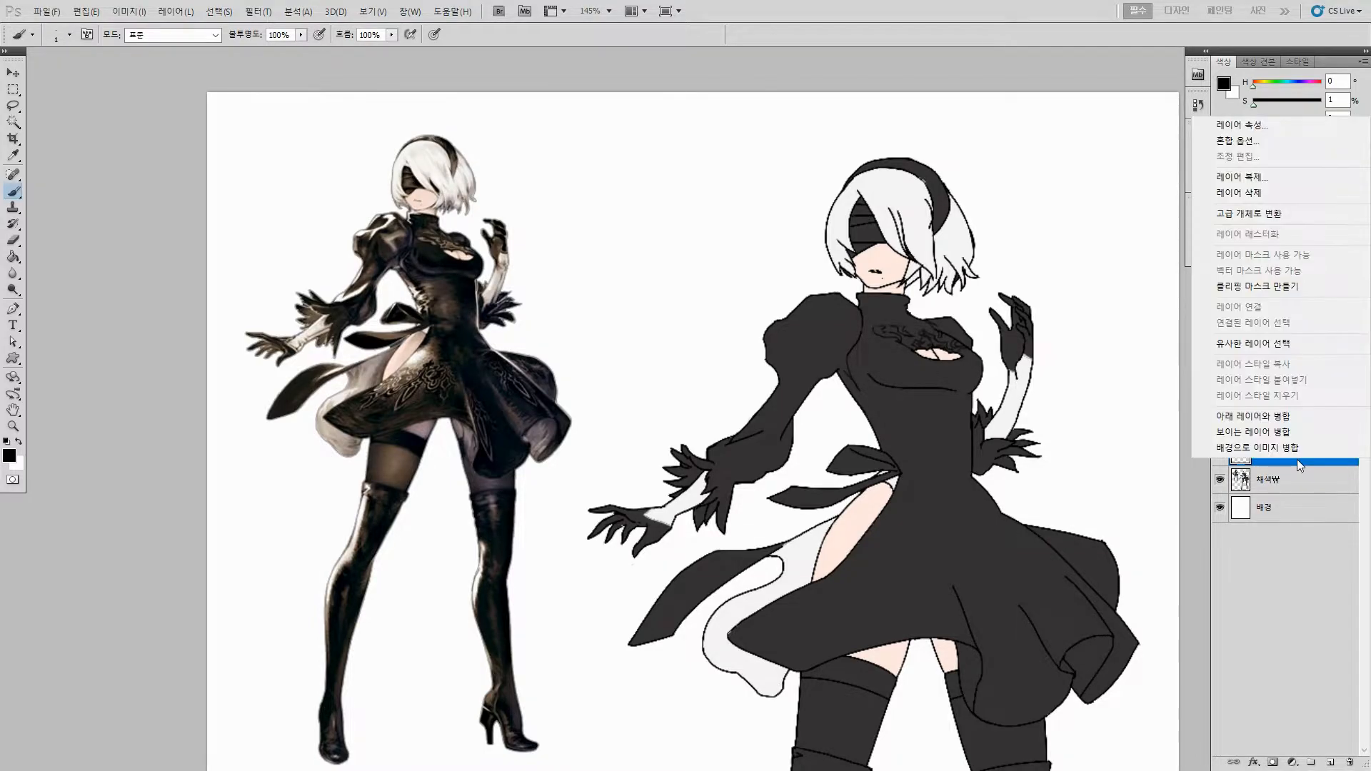
left_click(1271, 290)
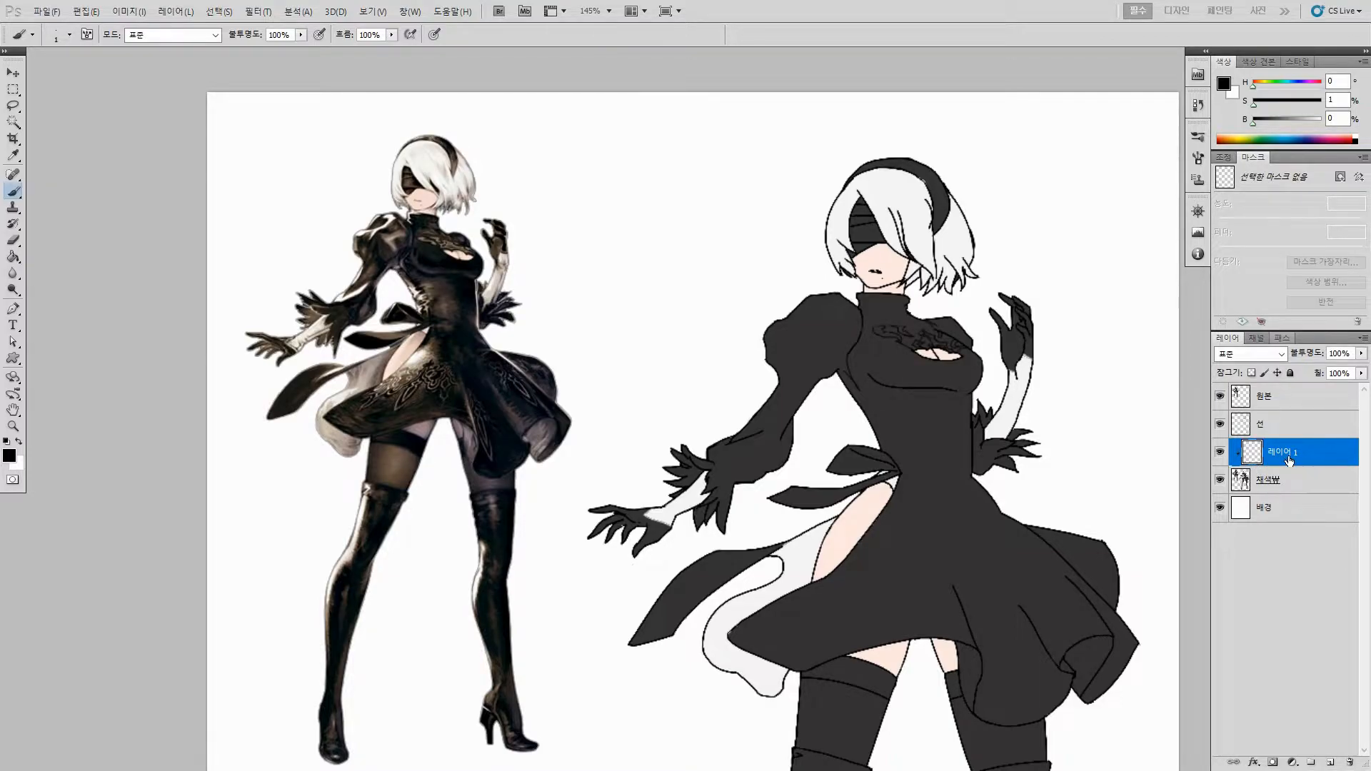
left_click(1269, 483)
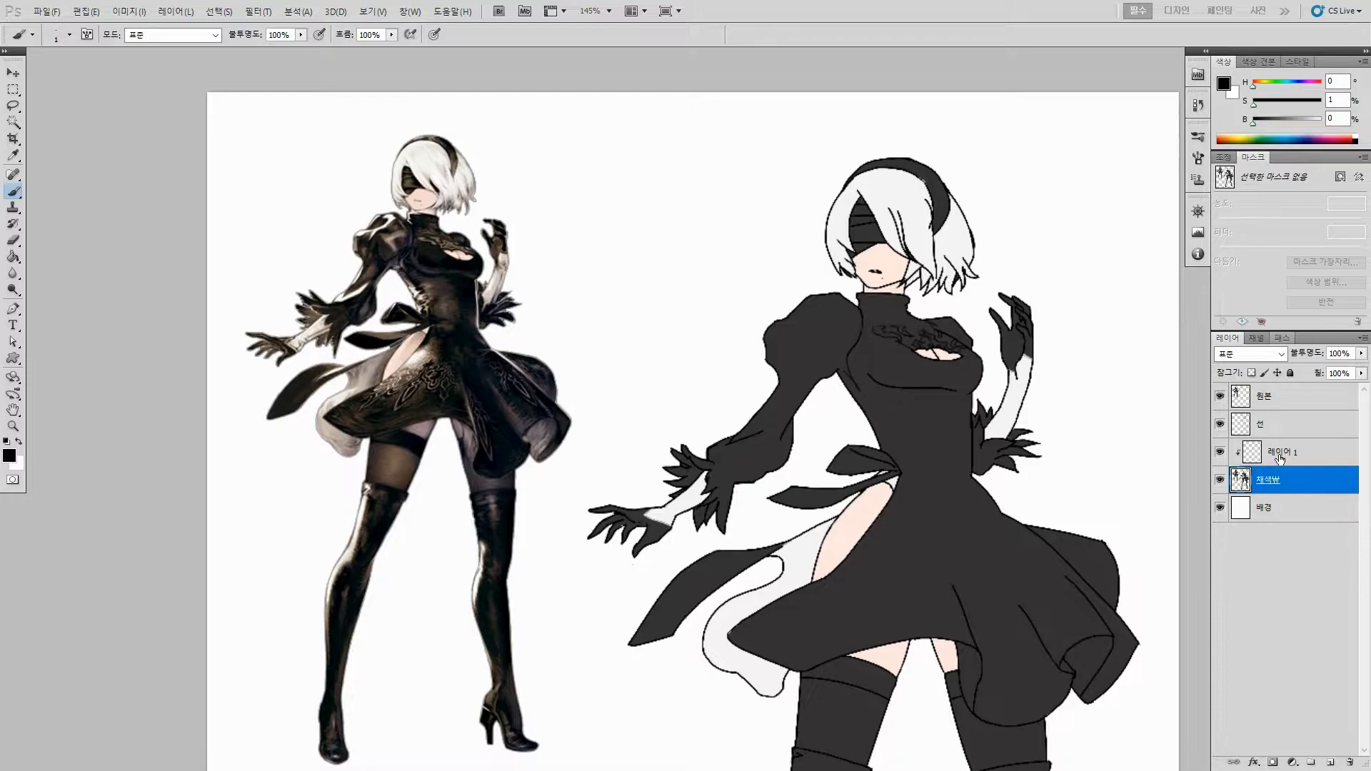
left_click(1280, 455)
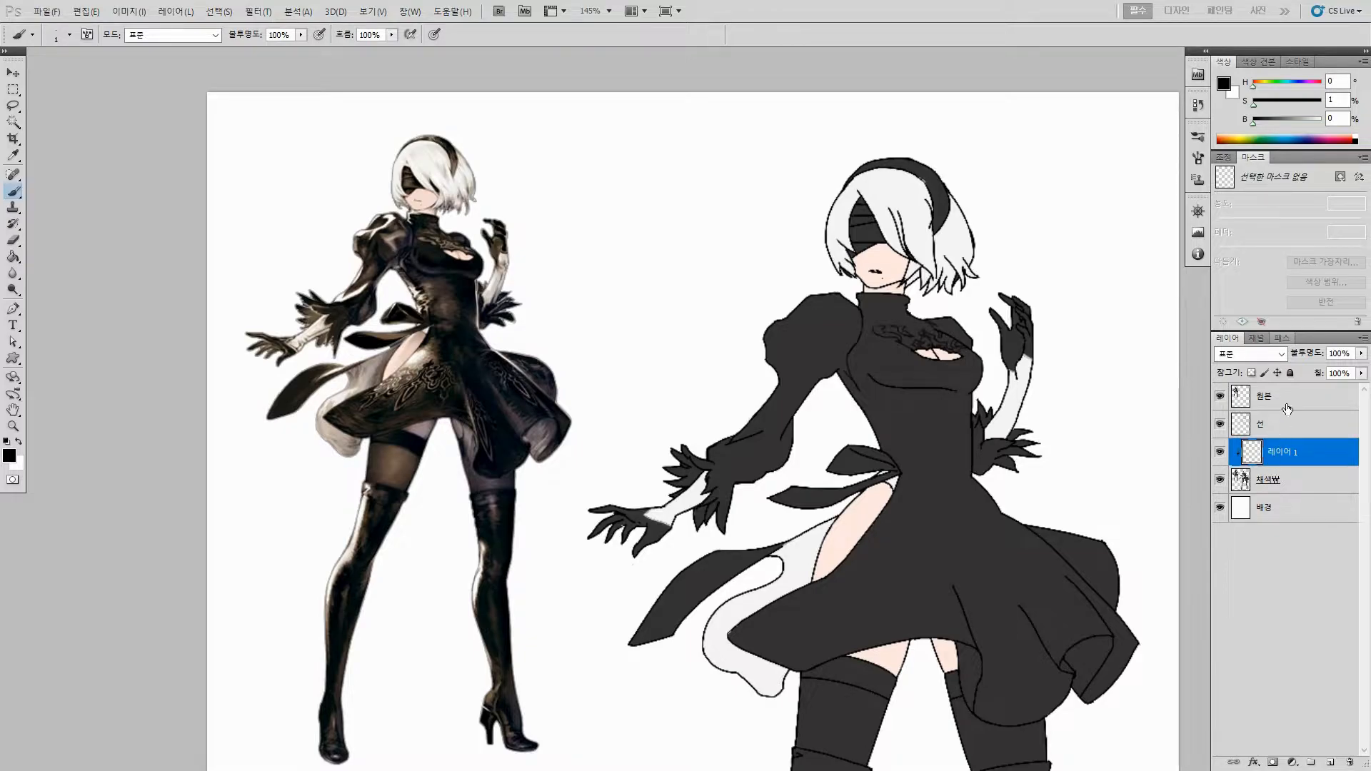
Step: Set the foreground colour to bright blue with hue 233, saturation 93% and brightness 93%
left_click(1297, 83)
left_click(1306, 120)
left_click(1300, 101)
left_click(1317, 101)
left_click(1316, 121)
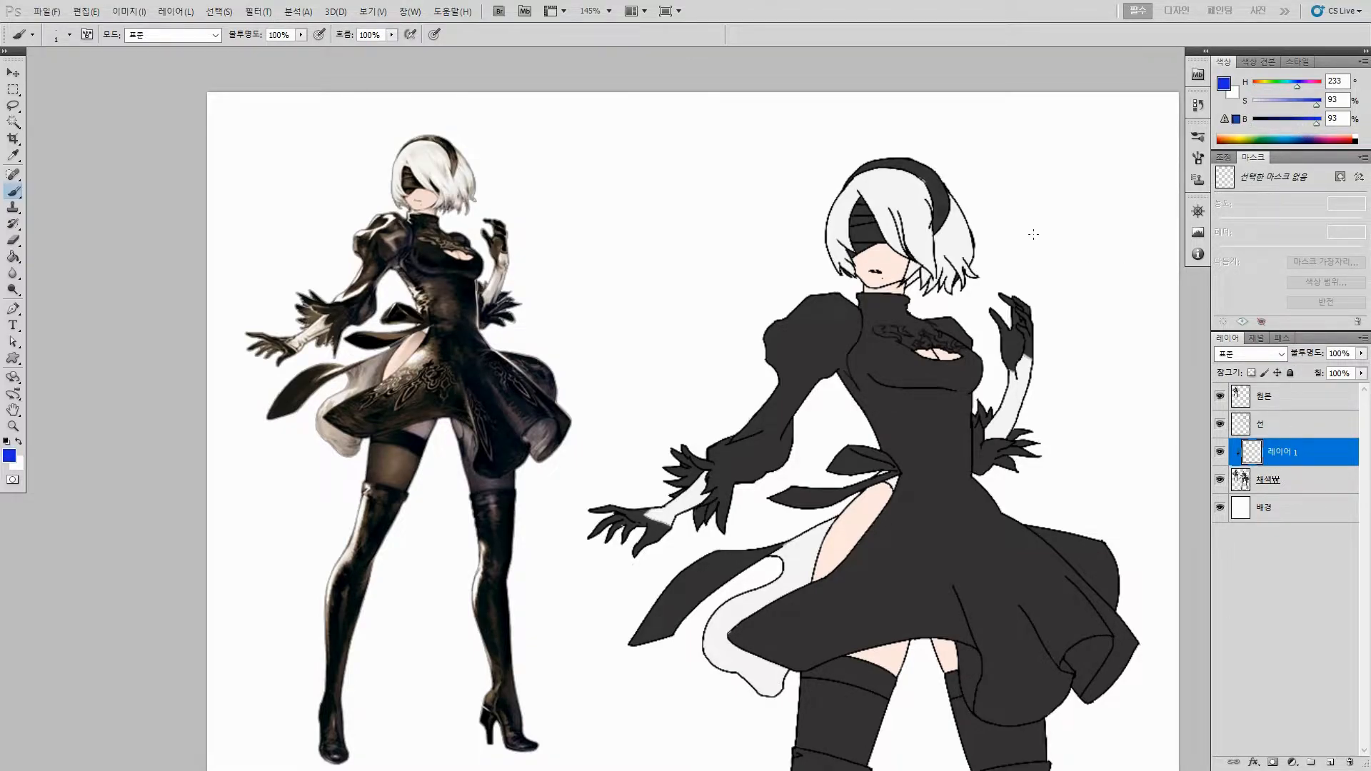
Step: Paint blue over the visible drawn character with a 175 px brush on the clipped layer
key("]")
key("]")
key("]")
key("]")
key("]")
key("]")
key("]")
key("]")
key("]")
key("]")
key("]")
key("]")
key("]")
key("]")
key("]")
key("]")
key("]")
key("]")
key("]")
key("]")
mouse_move(977, 398)
left_mouse_down()
mouse_move(942, 423)
mouse_move(1108, 291)
mouse_move(939, 453)
mouse_move(1117, 295)
mouse_move(921, 557)
mouse_move(1063, 447)
mouse_move(1056, 637)
mouse_move(1123, 558)
mouse_move(1061, 695)
mouse_move(999, 425)
mouse_move(847, 365)
mouse_move(722, 442)
mouse_move(715, 493)
left_mouse_up()
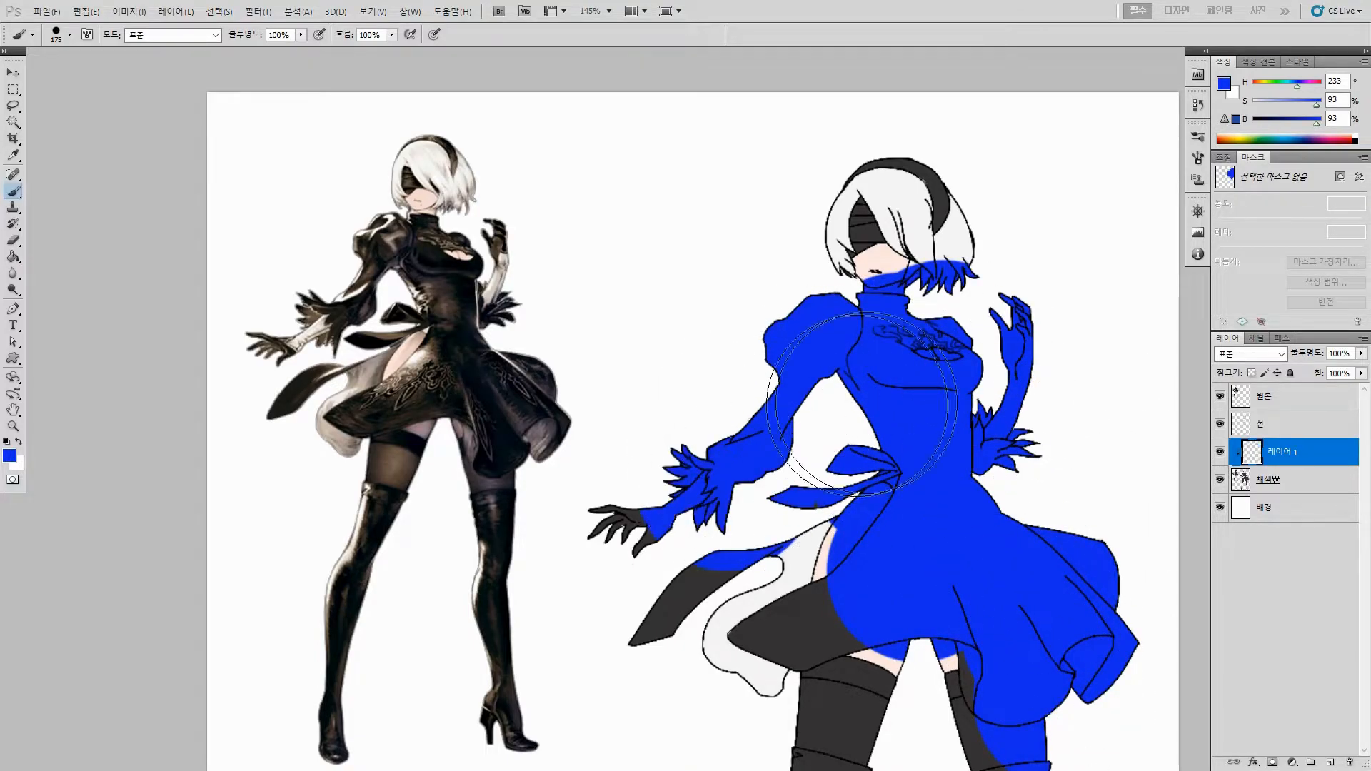
mouse_move(1000, 343)
left_mouse_down()
mouse_move(930, 311)
mouse_move(955, 229)
mouse_move(869, 241)
mouse_move(1007, 170)
mouse_move(926, 469)
mouse_move(831, 648)
mouse_move(697, 670)
mouse_move(920, 515)
mouse_move(955, 692)
mouse_move(939, 670)
mouse_move(663, 555)
mouse_move(841, 496)
mouse_move(658, 531)
left_mouse_up()
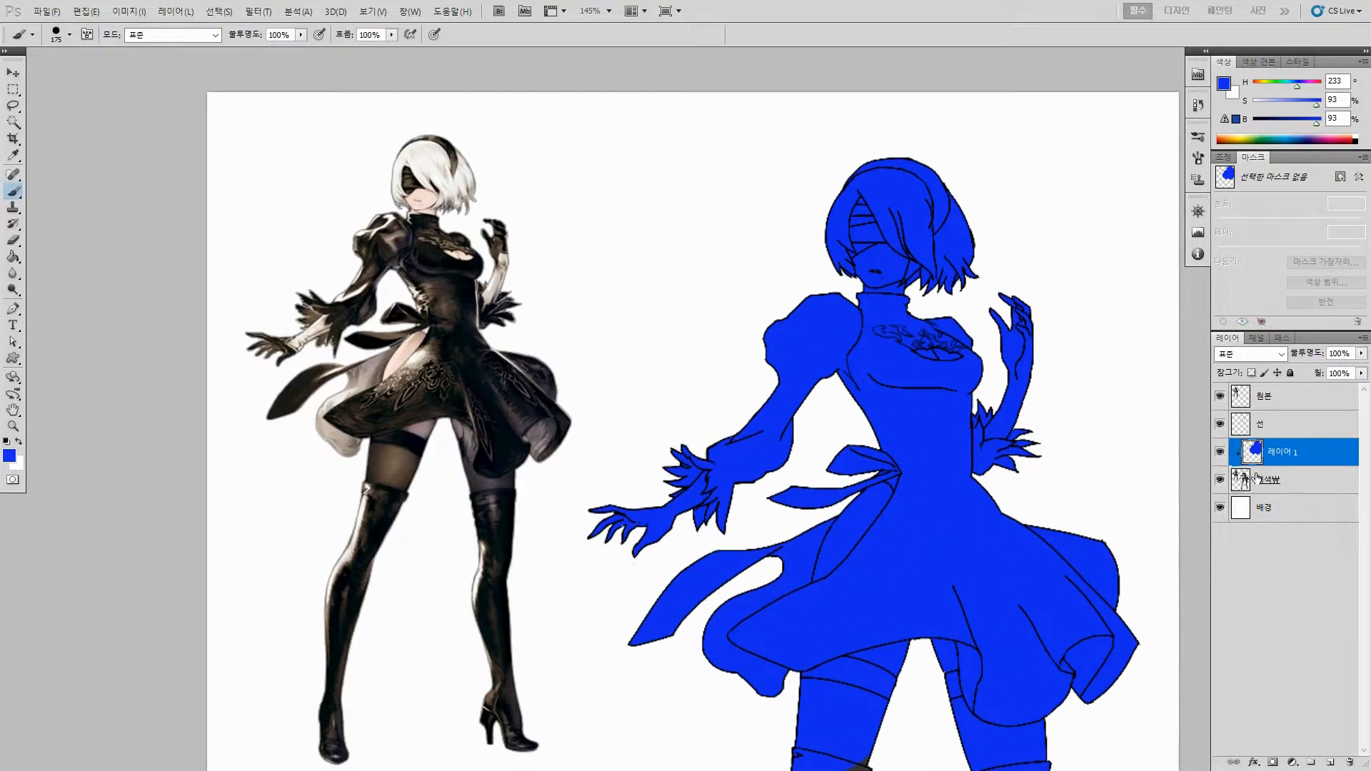
Step: Release and reapply the blue layer's clipping mask, and toggle the layer's visibility, leaving it hidden
mouse_move(1278, 452)
left_mouse_down()
mouse_move(1278, 426)
mouse_move(1271, 460)
left_mouse_up()
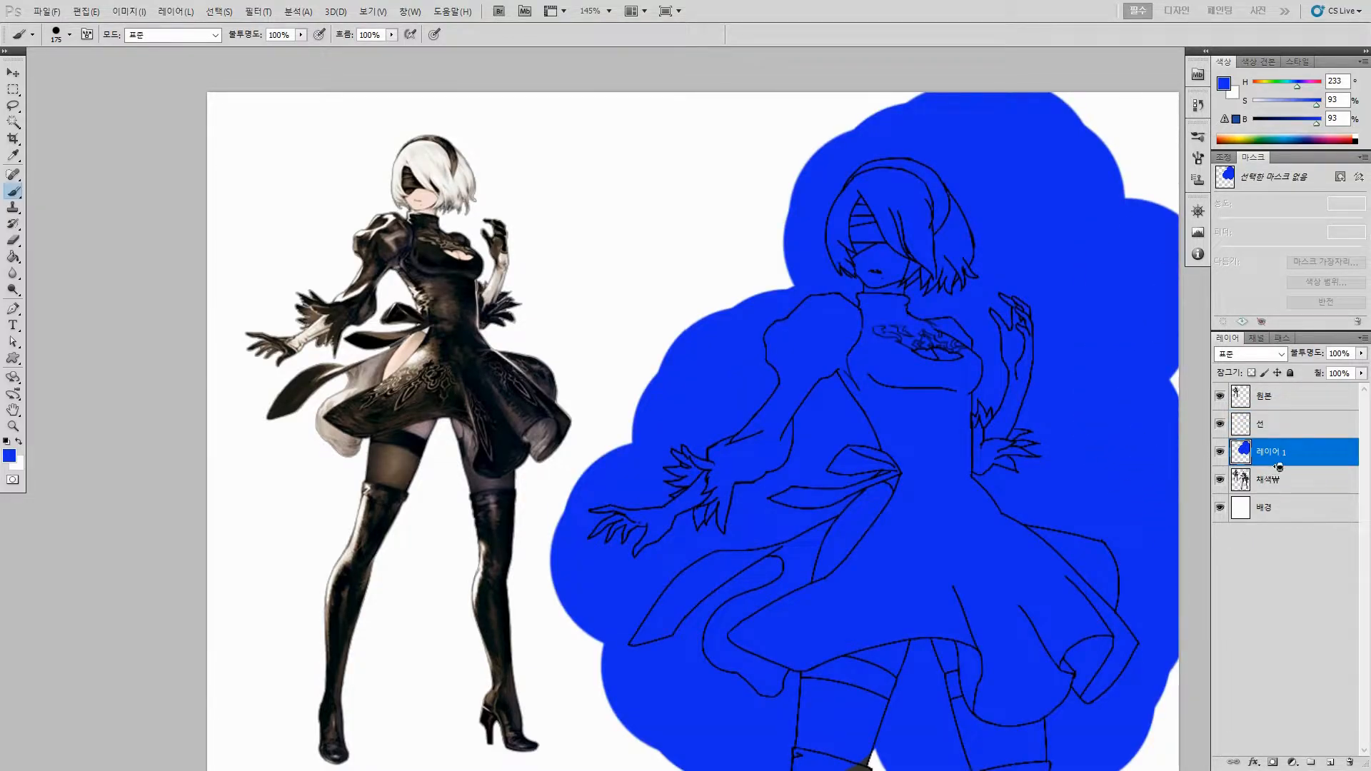
left_click(1278, 466, "alt")
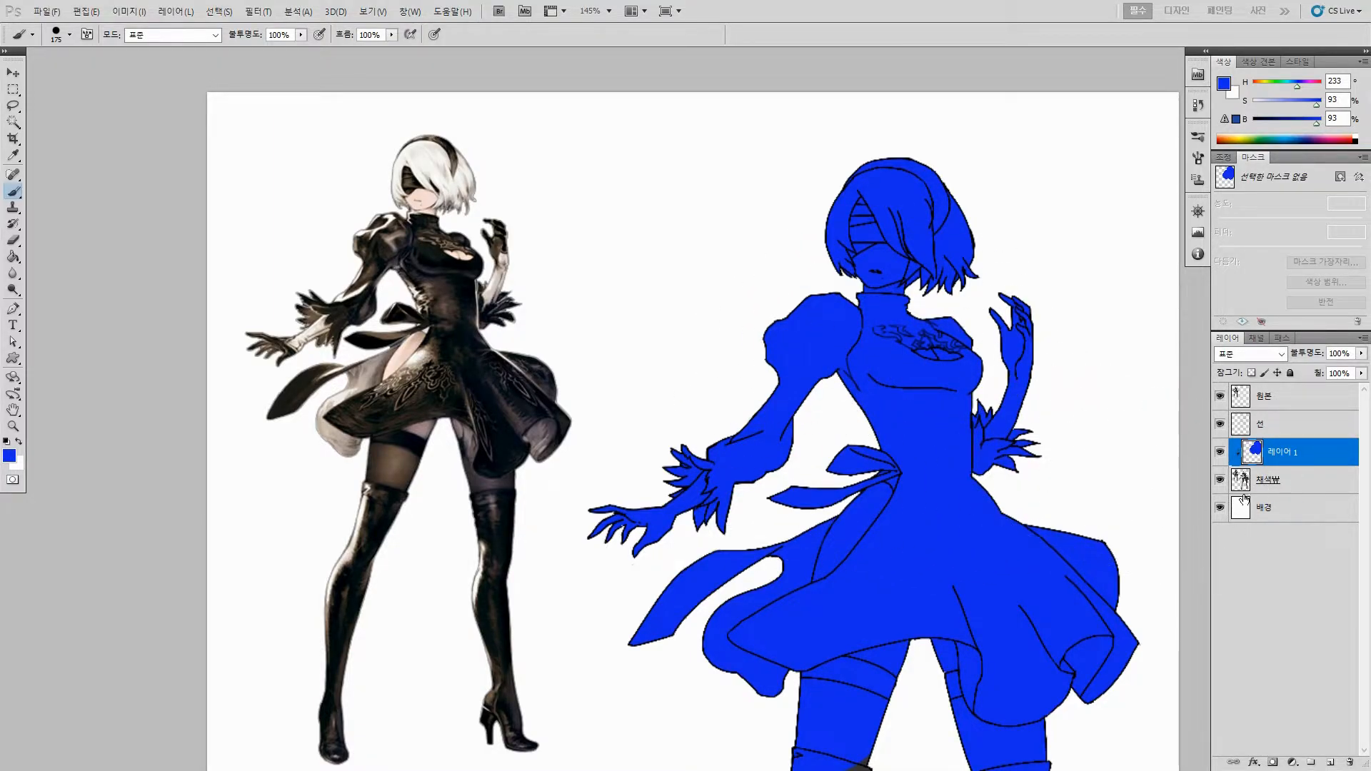
left_click(1221, 452)
left_click(1240, 480)
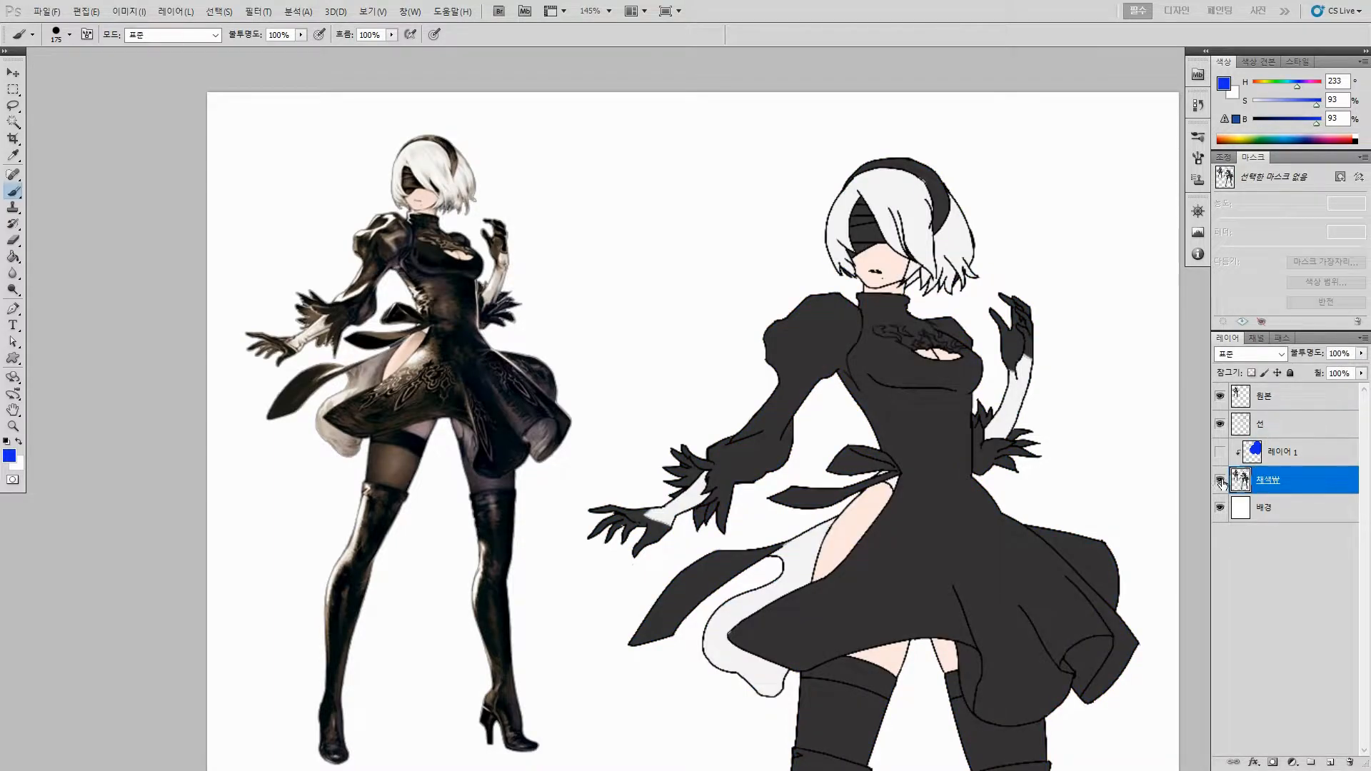
double_click(1233, 481)
key("Escape")
left_click(1220, 452)
left_click(1220, 453)
left_click(1220, 452)
left_click(1240, 453)
left_click(1220, 452)
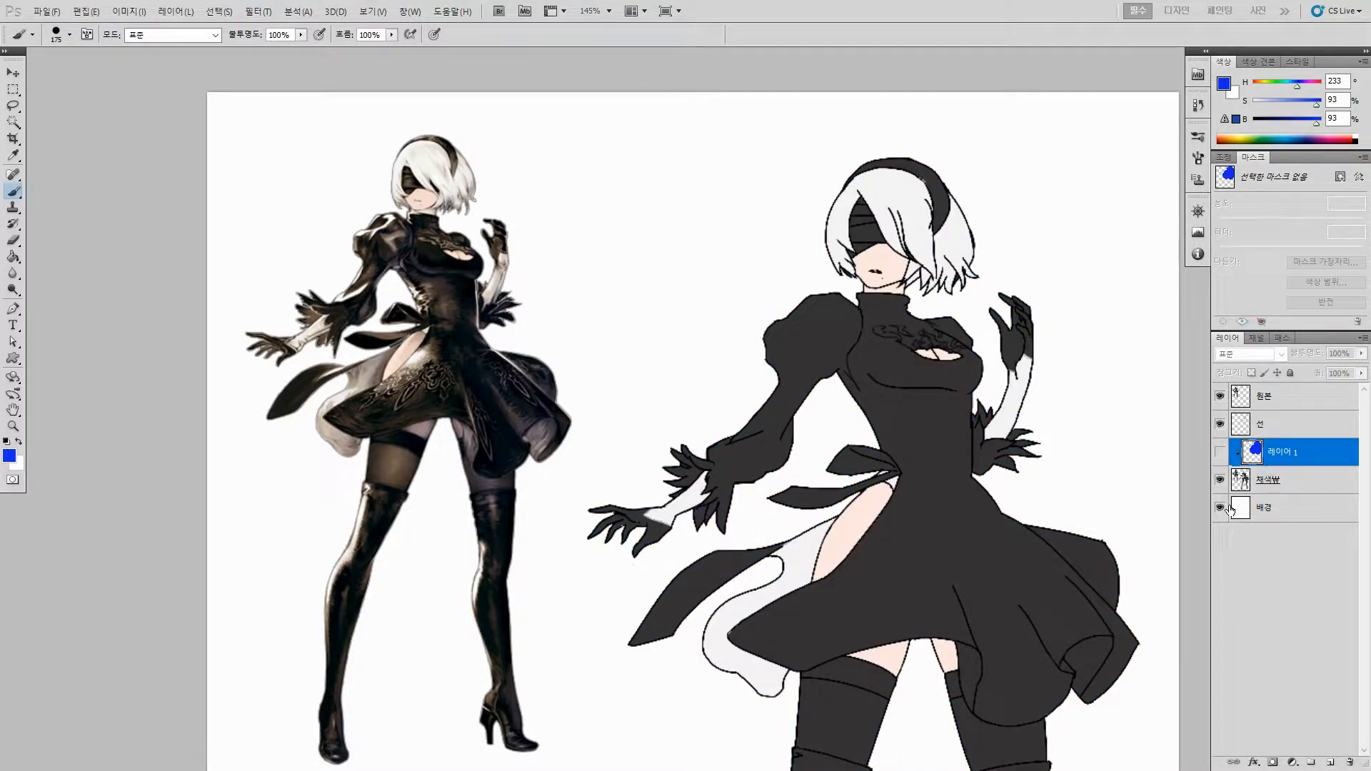
Step: Delete the hidden blue layer
left_click_drag(853, 330, 912, 332)
left_click_drag(913, 368, 934, 409)
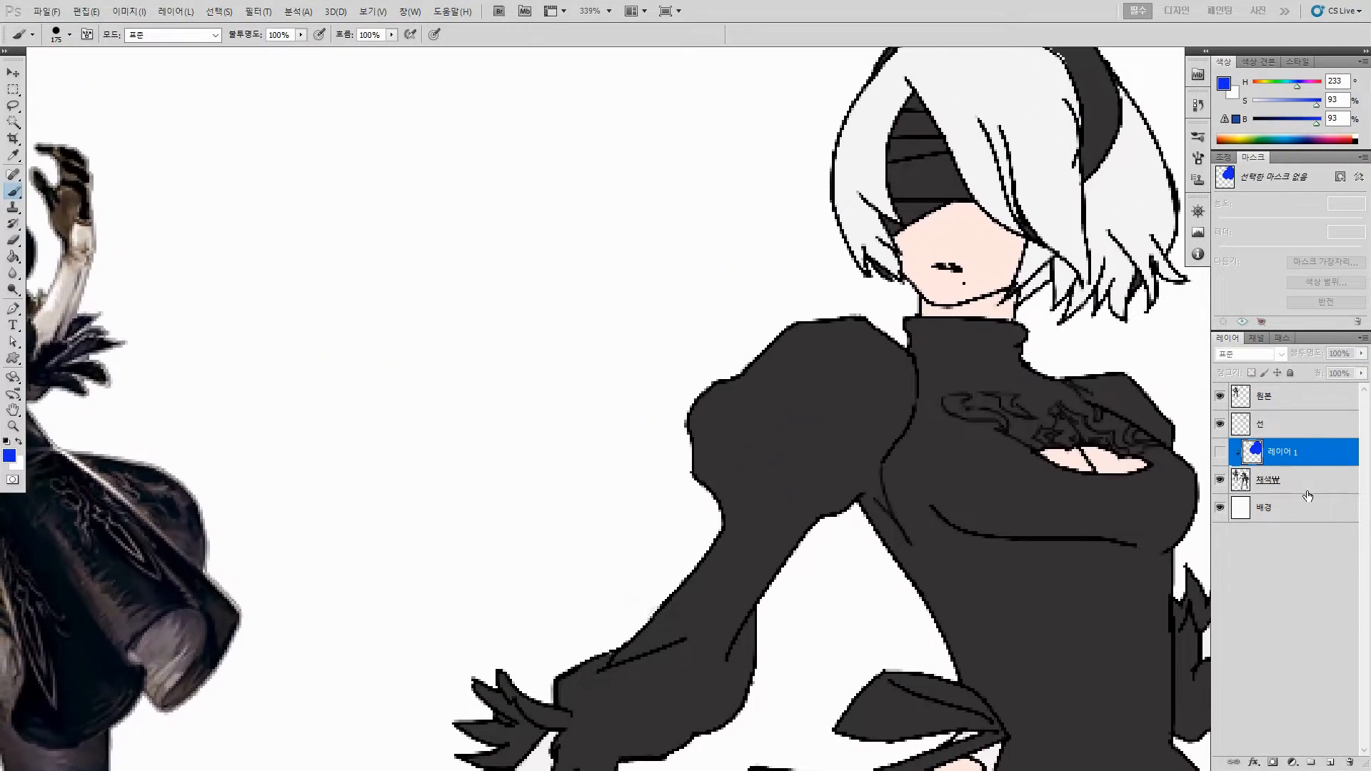
left_click(1286, 492)
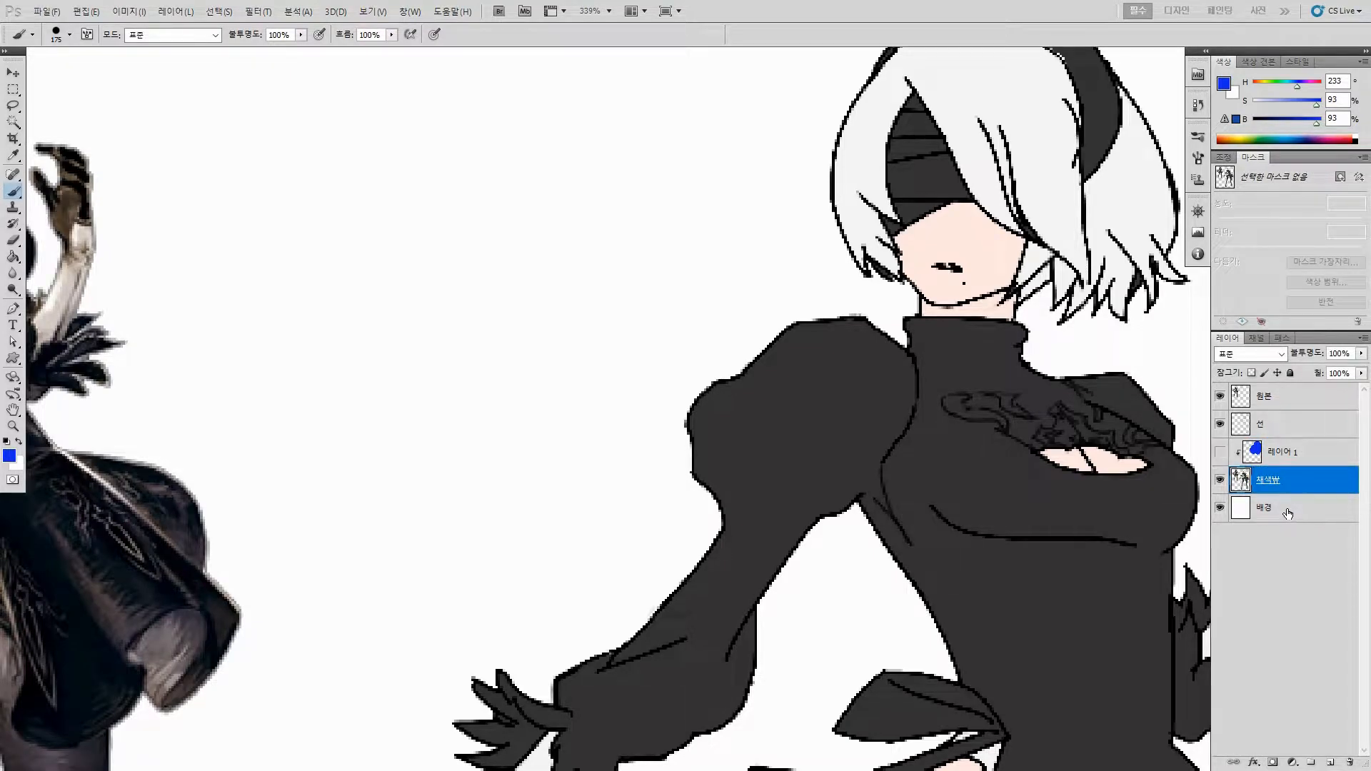
left_click(1286, 454)
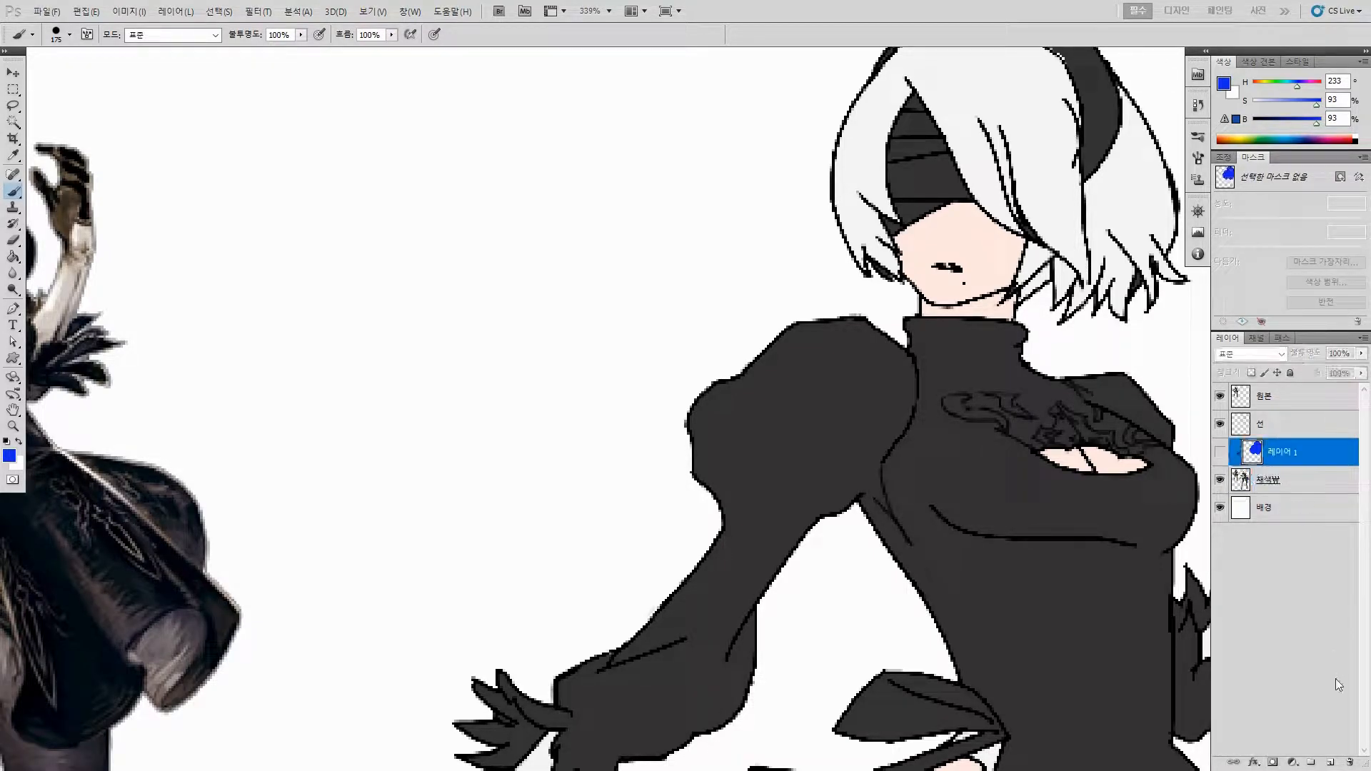
left_click(1346, 755)
left_click(1300, 450)
left_click(1349, 762)
key("Return")
Step: Add a layer above the base colours, outline a shadow on the puffed sleeve's underside with a 2 px blue brush, and erase the overshoot
left_click(1331, 763)
key("]")
key("]")
key("[")
key("[")
key("[")
key("[")
key("[")
key("[")
key("[")
key("[")
key("[")
key("[")
key("[")
key("[")
key("[")
key("[")
key("[")
key("[")
key("[")
key("[")
key("[")
key("[")
key("[")
key("[")
key("[")
key("[")
key("[")
key("[")
mouse_move(841, 447)
left_mouse_down()
mouse_move(1010, 419)
mouse_move(1055, 474)
mouse_move(1004, 496)
mouse_move(1095, 501)
mouse_move(1039, 391)
left_mouse_up()
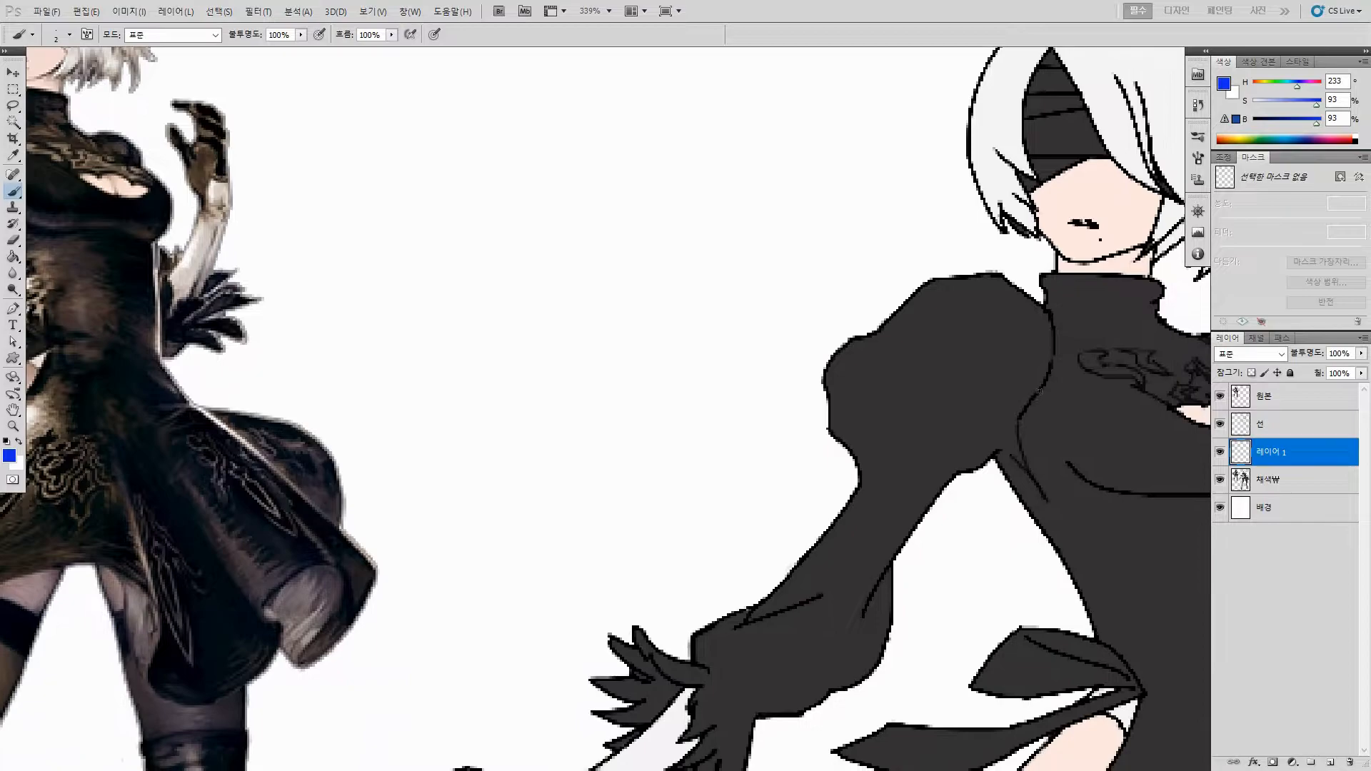
left_click_drag(877, 616, 896, 633)
key("e")
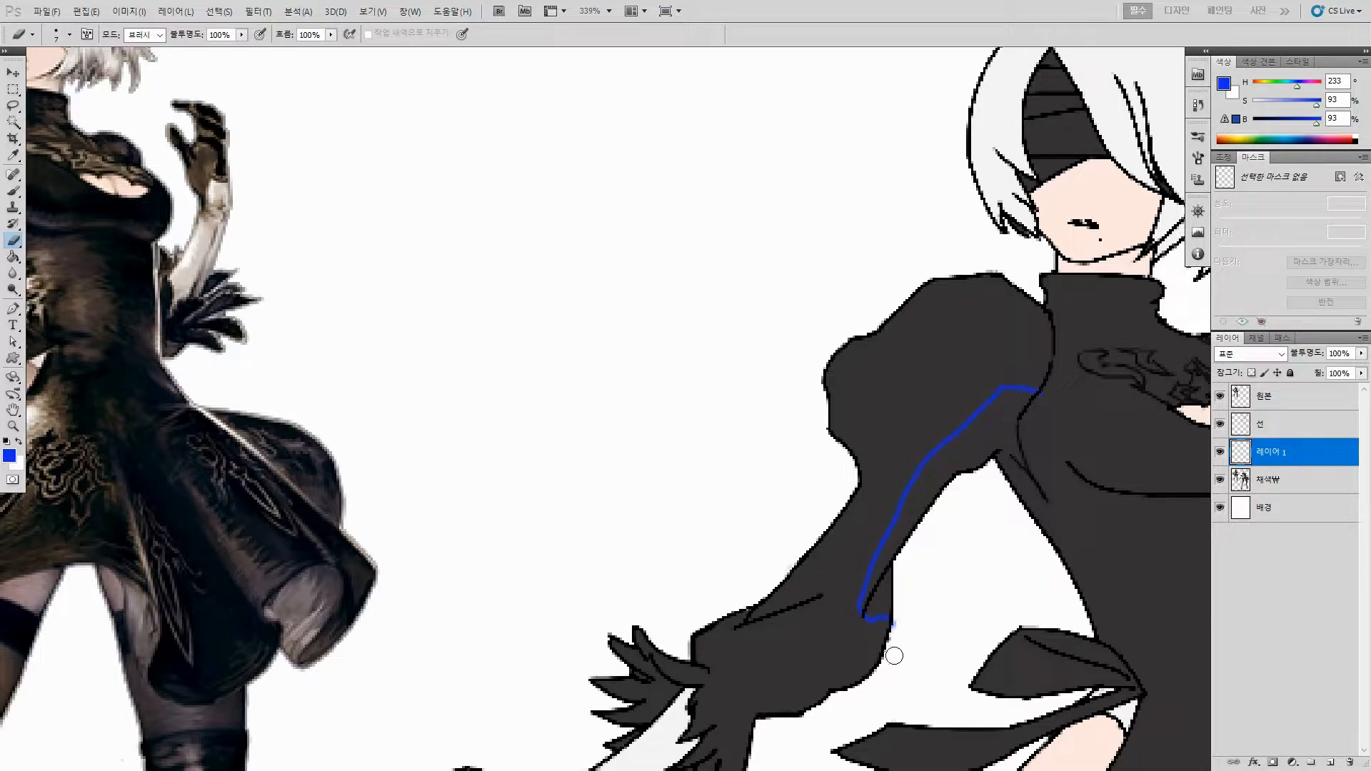
left_click_drag(895, 623, 891, 637)
Step: Try to fill the outlined sleeve shadow with blue
key("b")
key("g")
left_click(973, 455)
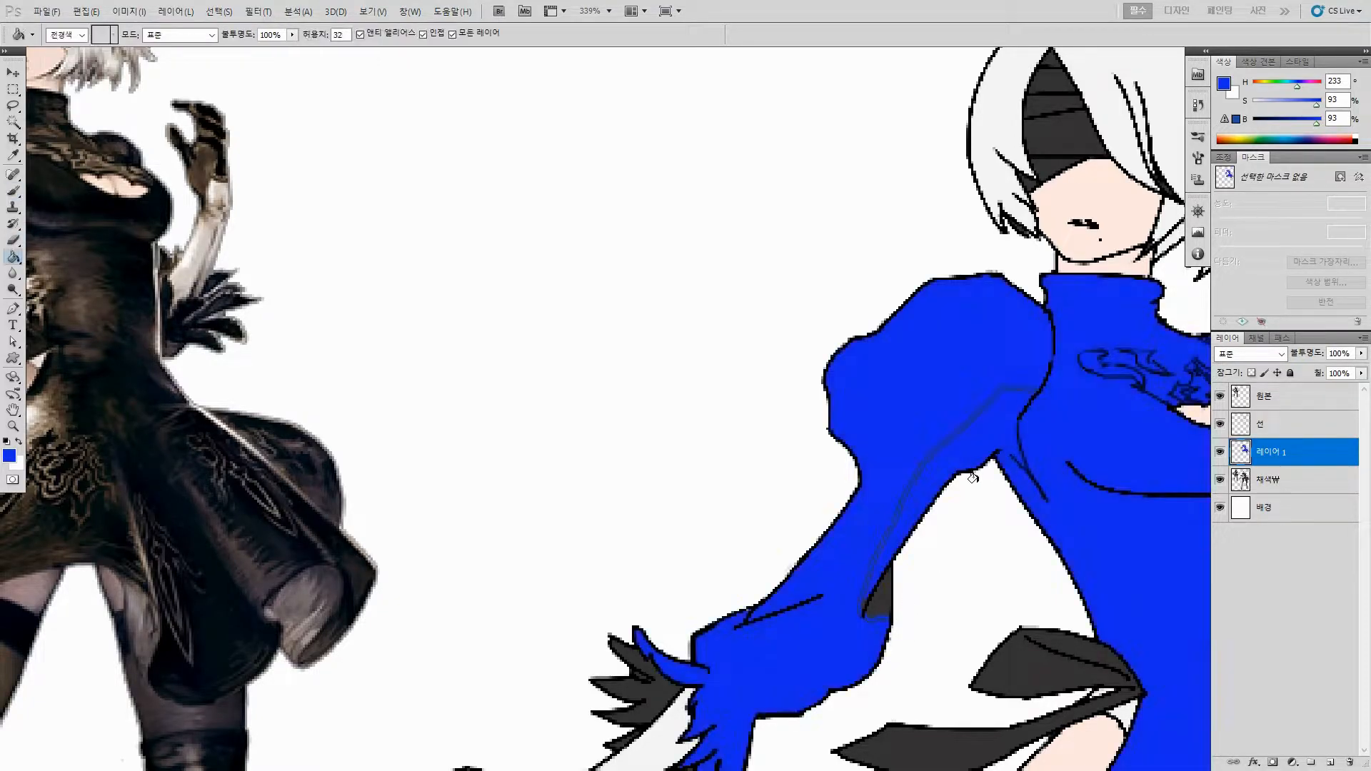
key("ctrl+z")
Step: Close the shadow outline at the armpit and fill the enclosed sleeve area with blue
key("b")
left_click_drag(1039, 392, 1008, 453)
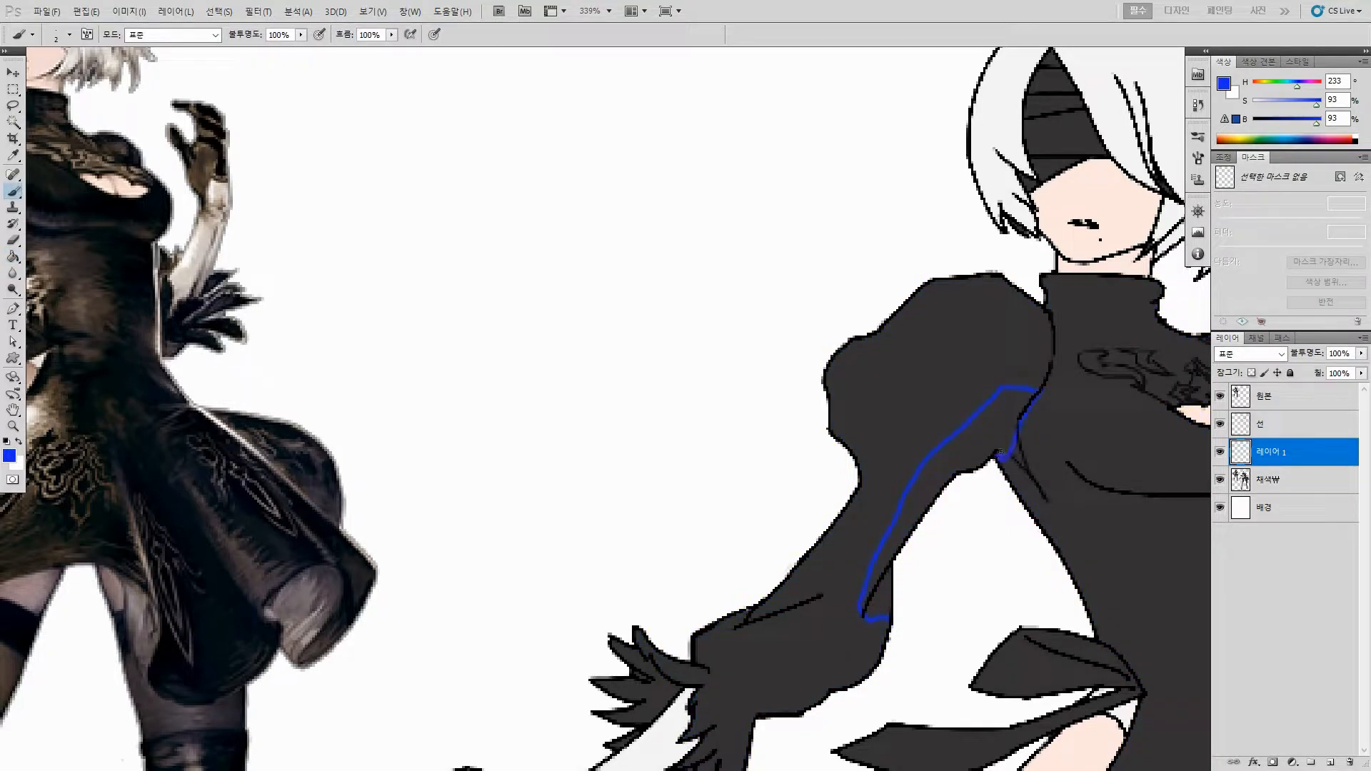
key("g")
left_click(998, 447)
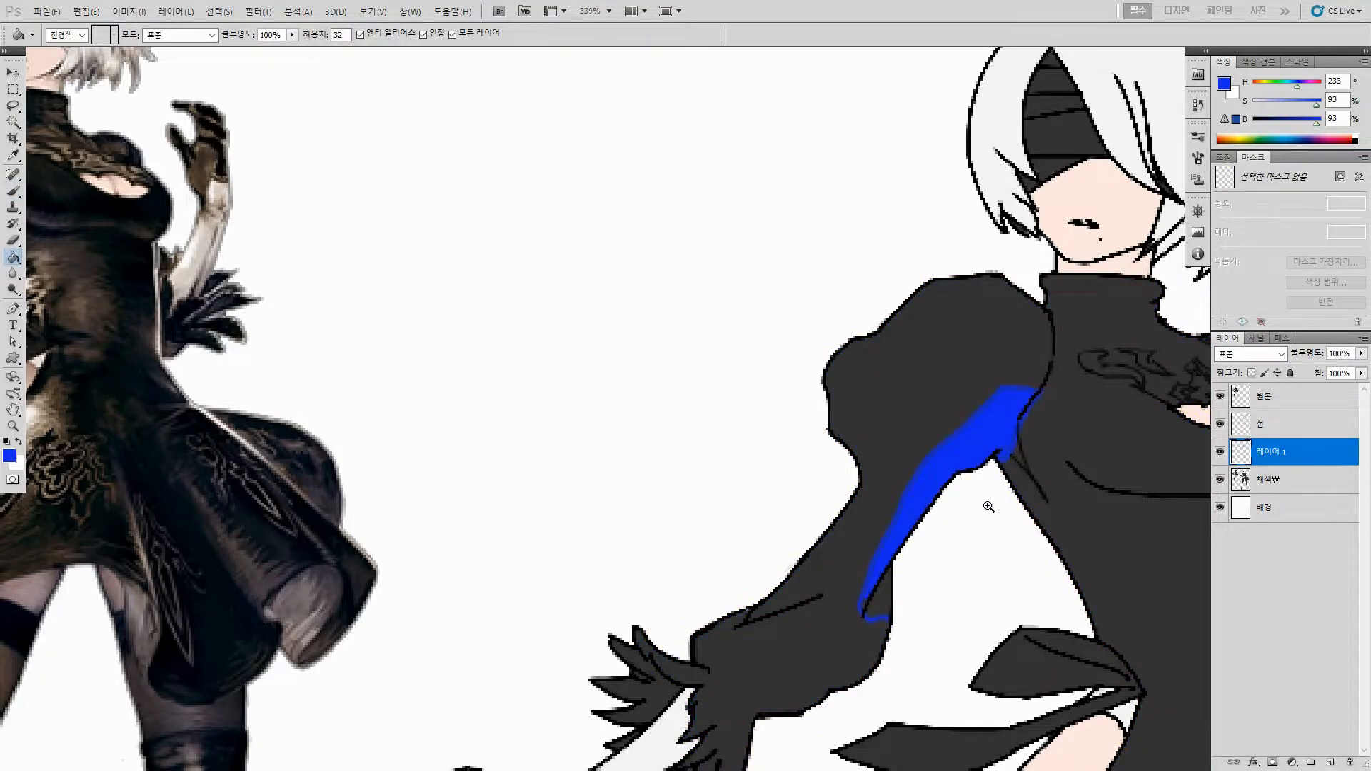
Step: Undo the blue sleeve fill and delete the layer holding the sleeve shadow outline
left_click_drag(995, 502, 973, 560)
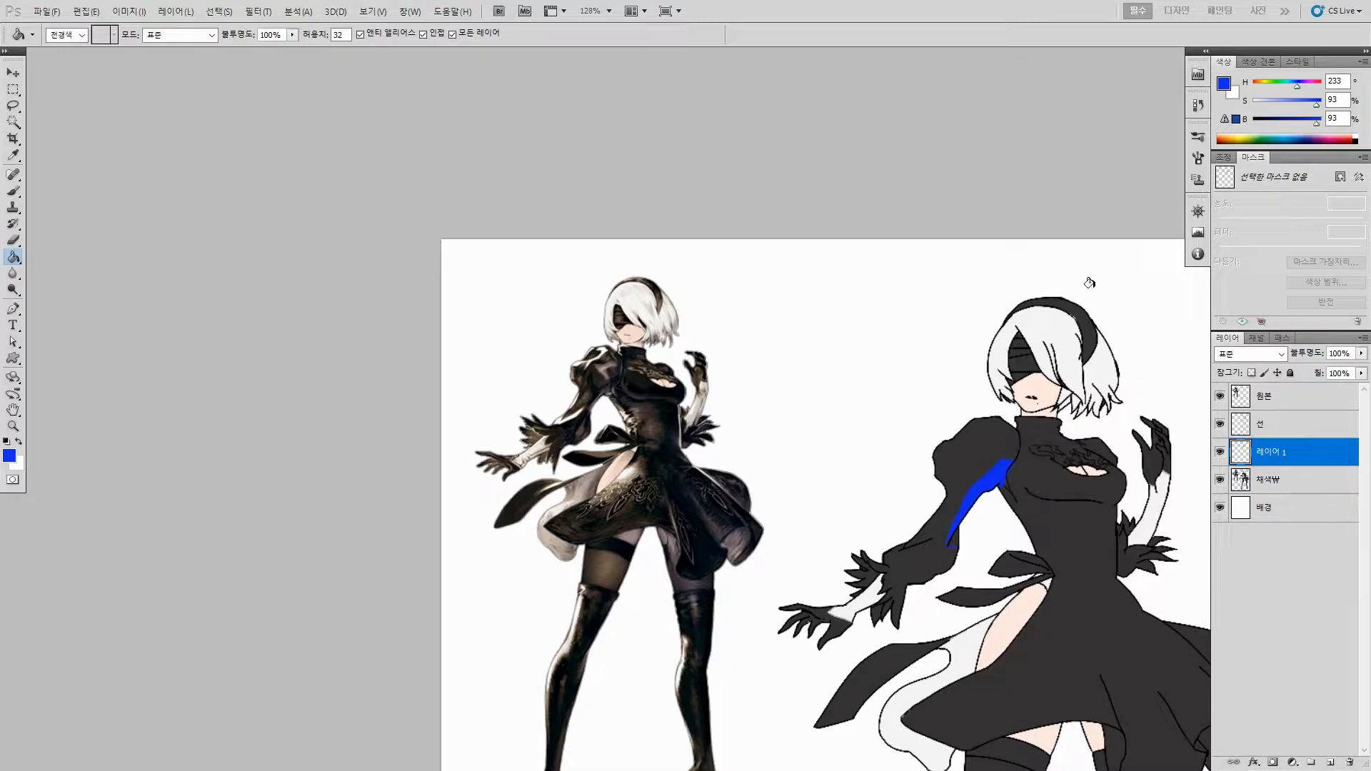
left_click_drag(1003, 478, 1005, 476)
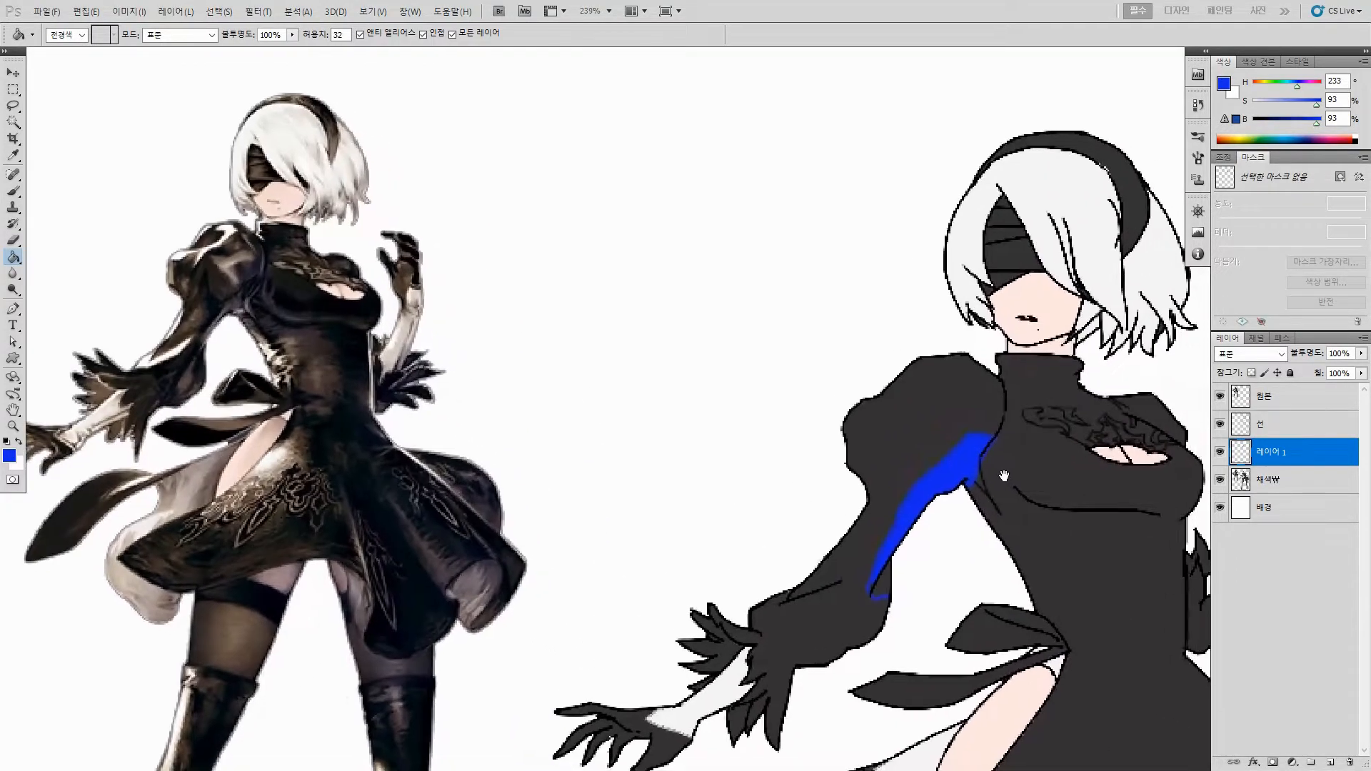
key("ctrl+z")
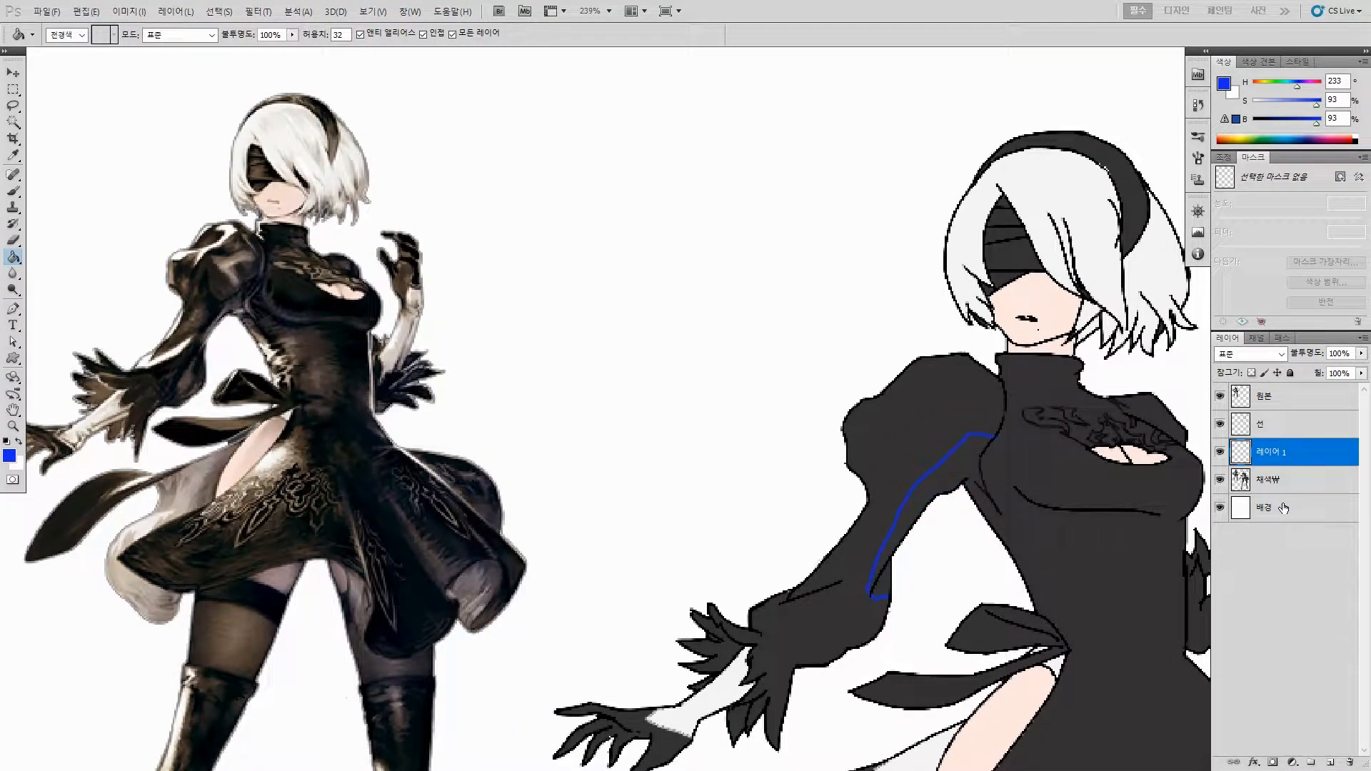
key("Delete")
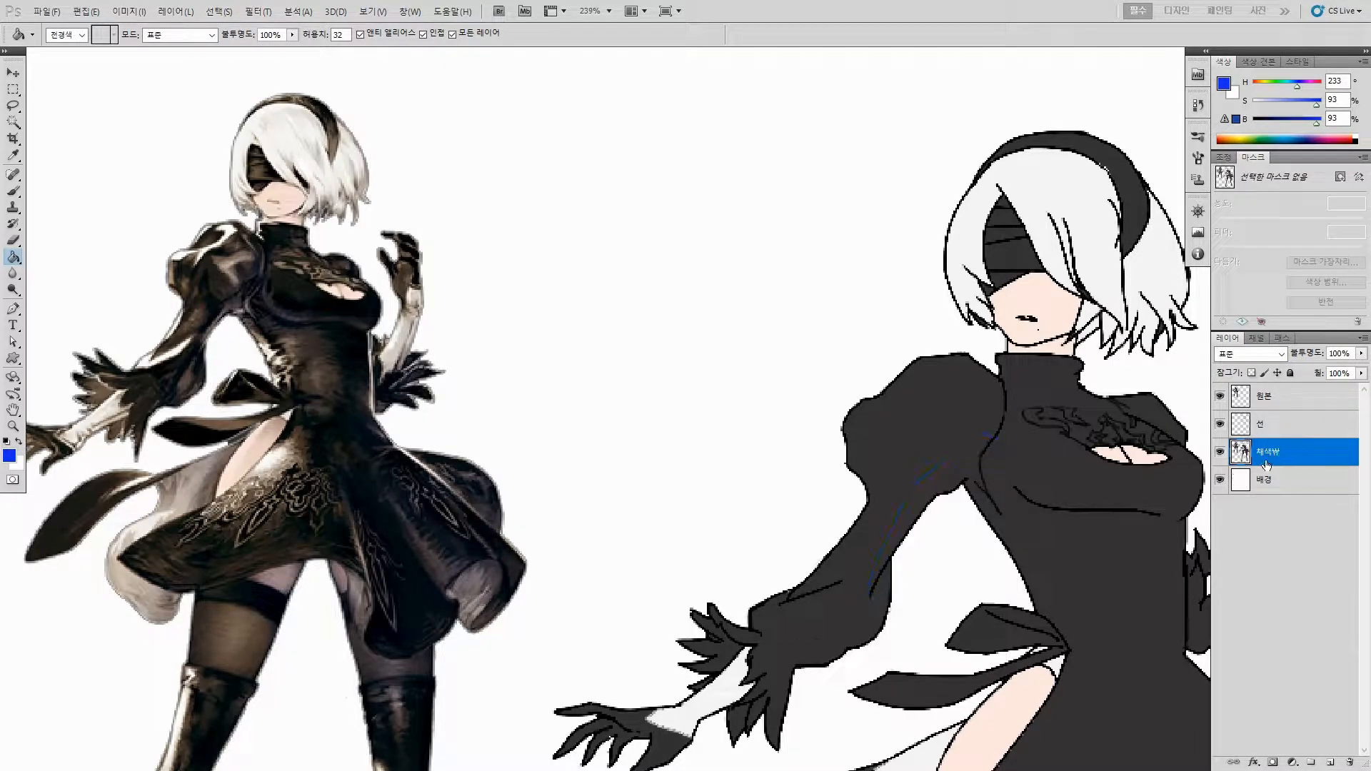
Step: Create a fresh shading layer above the base colours and clip it to them
left_click(1330, 762)
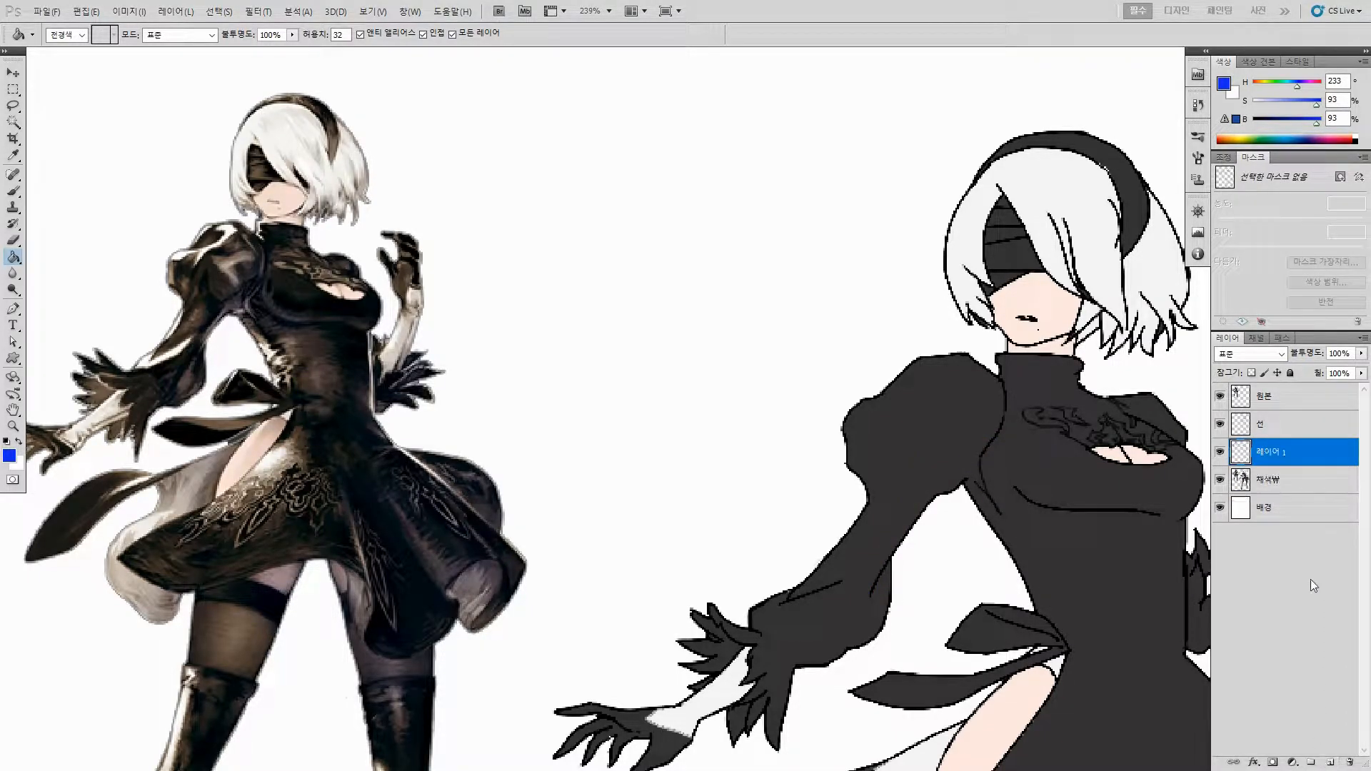
left_click(1281, 466, "alt")
left_click_drag(957, 434, 927, 420)
Step: Sample the dress's dark grey and darken the foreground colour to saturation 17% and brightness 11%
key("b")
left_click(1016, 514, "alt")
left_click(1223, 84)
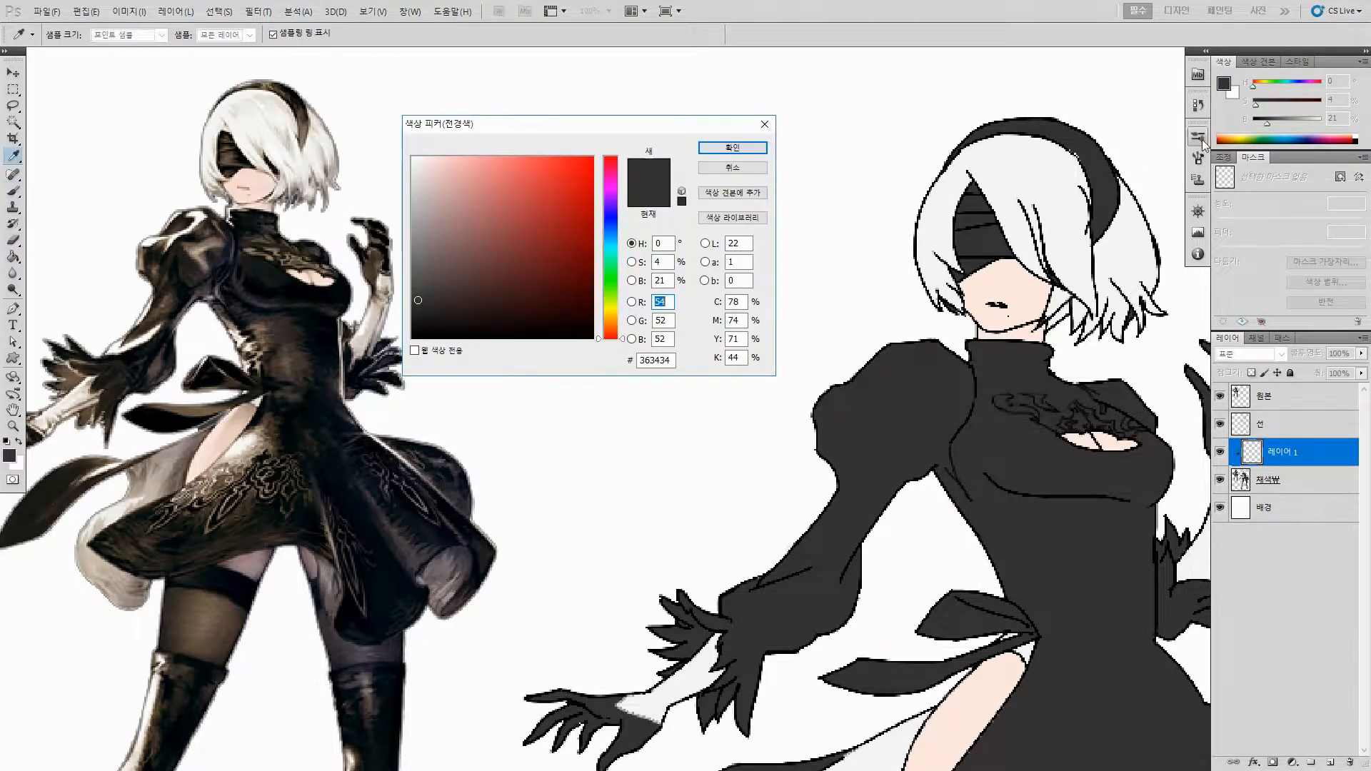
left_click(436, 314)
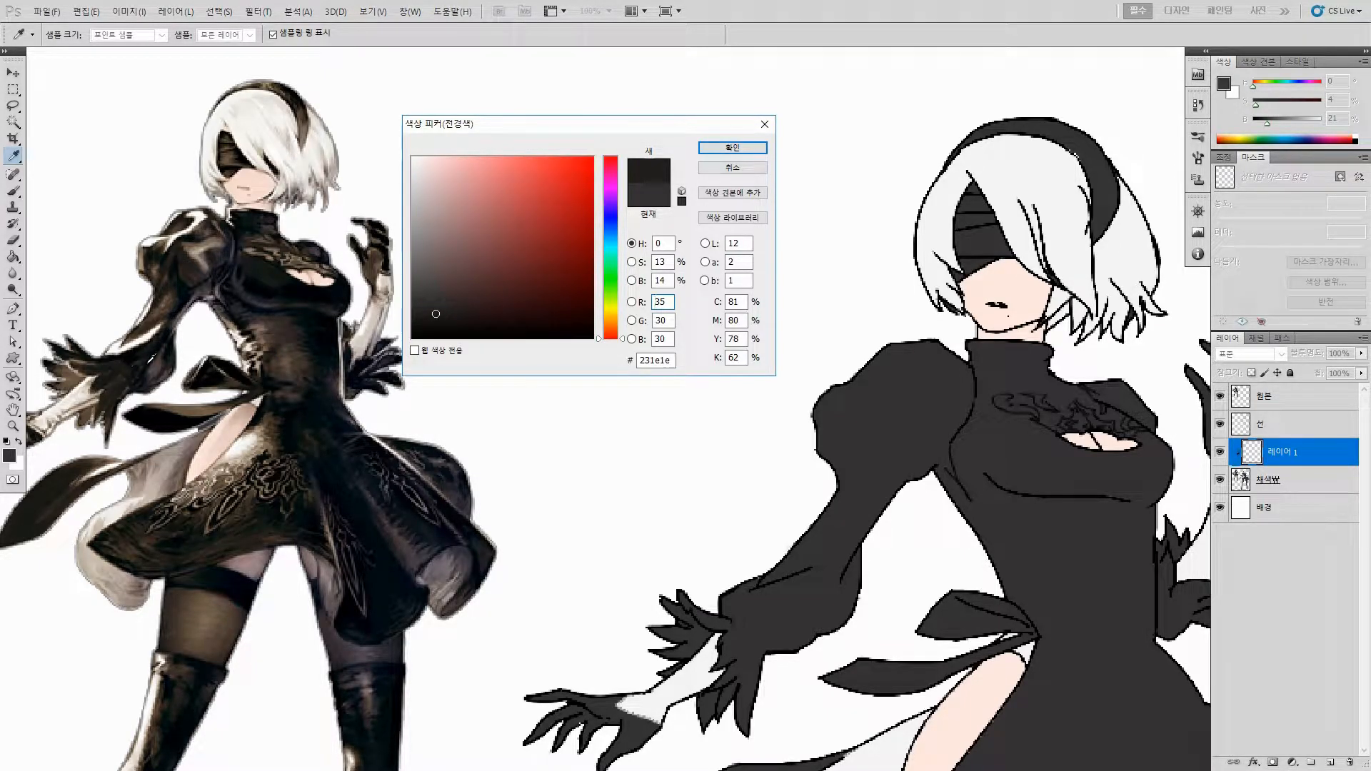
left_click(443, 318)
key("Return")
key("b")
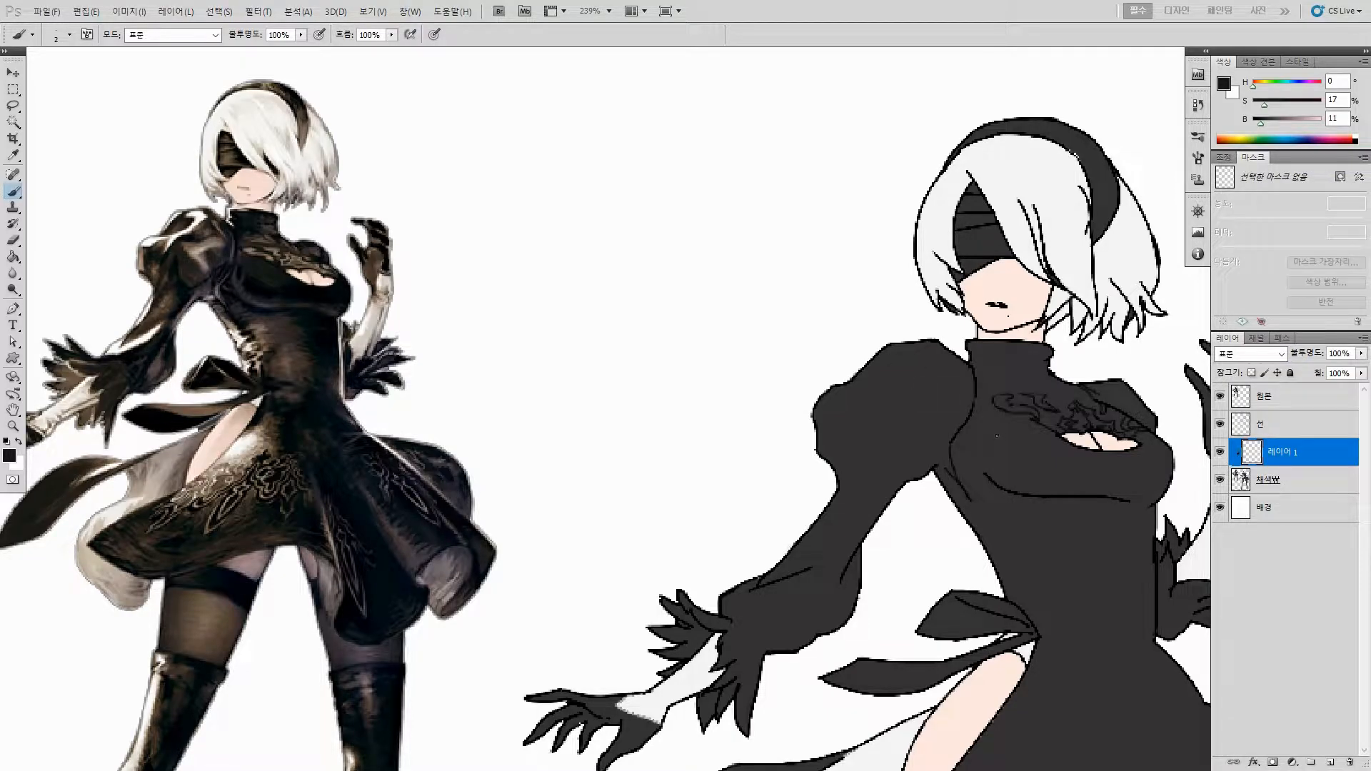
Step: Darken the brush colour to saturation 9% and brightness 5%, and draw the upper edge of the shadow across the bust
left_click_drag(978, 419, 1006, 451)
left_click(1260, 105)
left_click_drag(974, 420, 1045, 457)
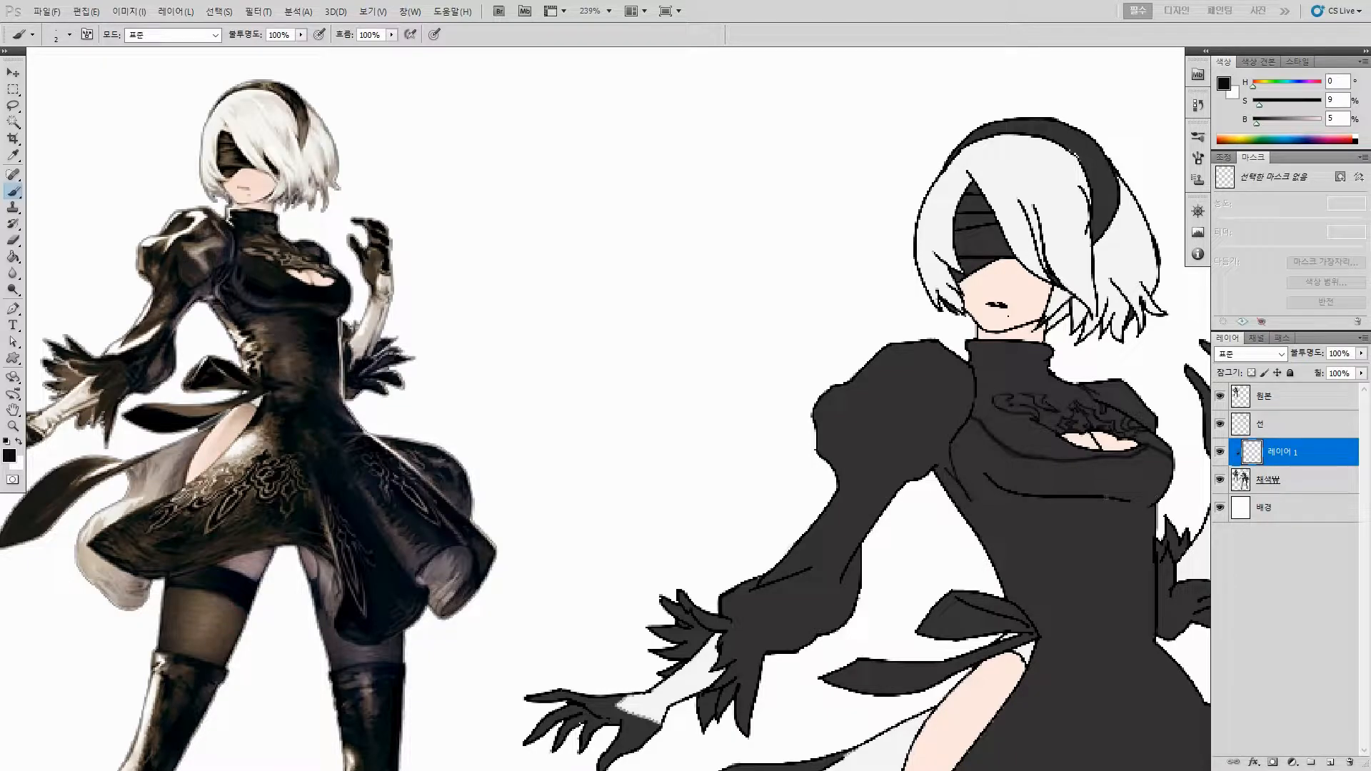
Step: Trace the underside of the bust and the edge beside the armpit to close the shadow outline
left_click_drag(1083, 492, 1138, 489)
key("ctrl+z")
left_click_drag(1049, 492, 1158, 496)
left_click_drag(965, 427, 973, 449)
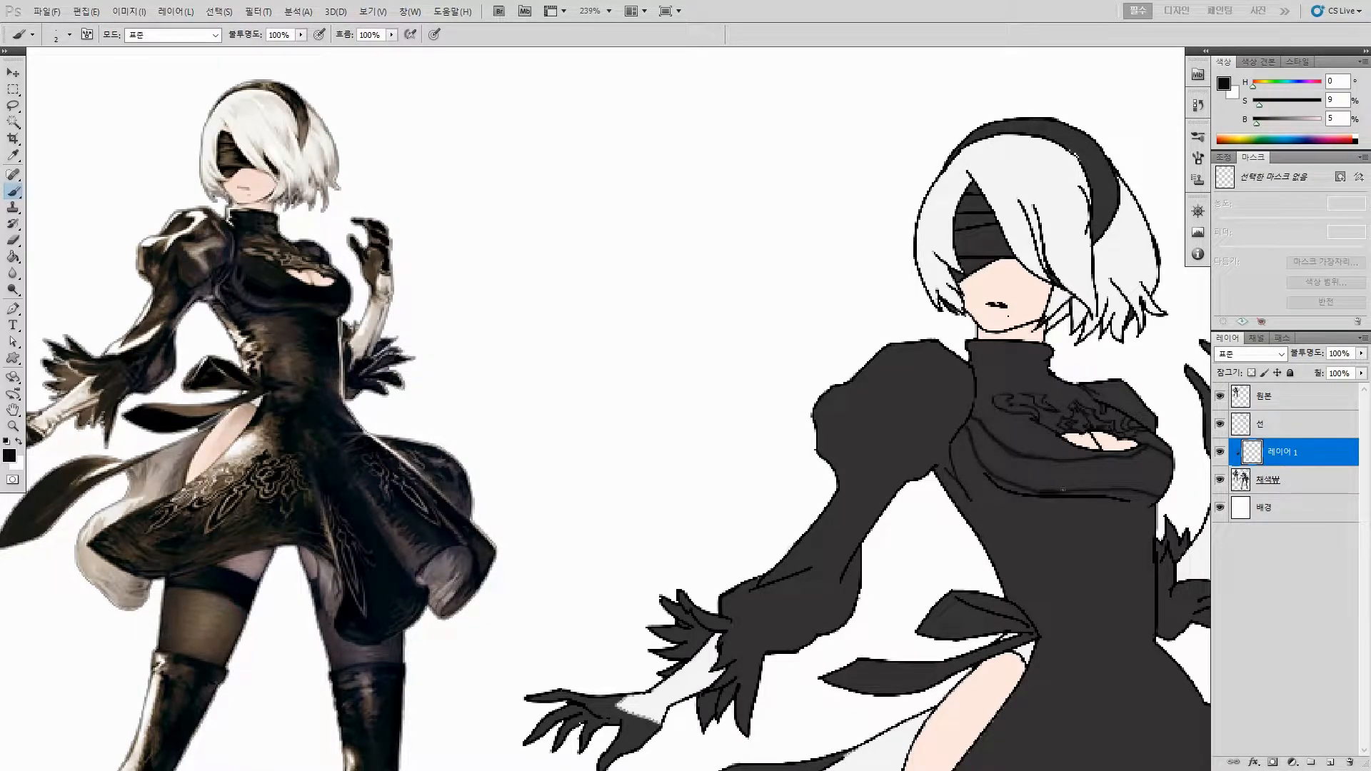
left_click_drag(966, 423, 973, 443)
key("ctrl+z")
Step: Try to fill the outlined bust shadow with near-black
key("g")
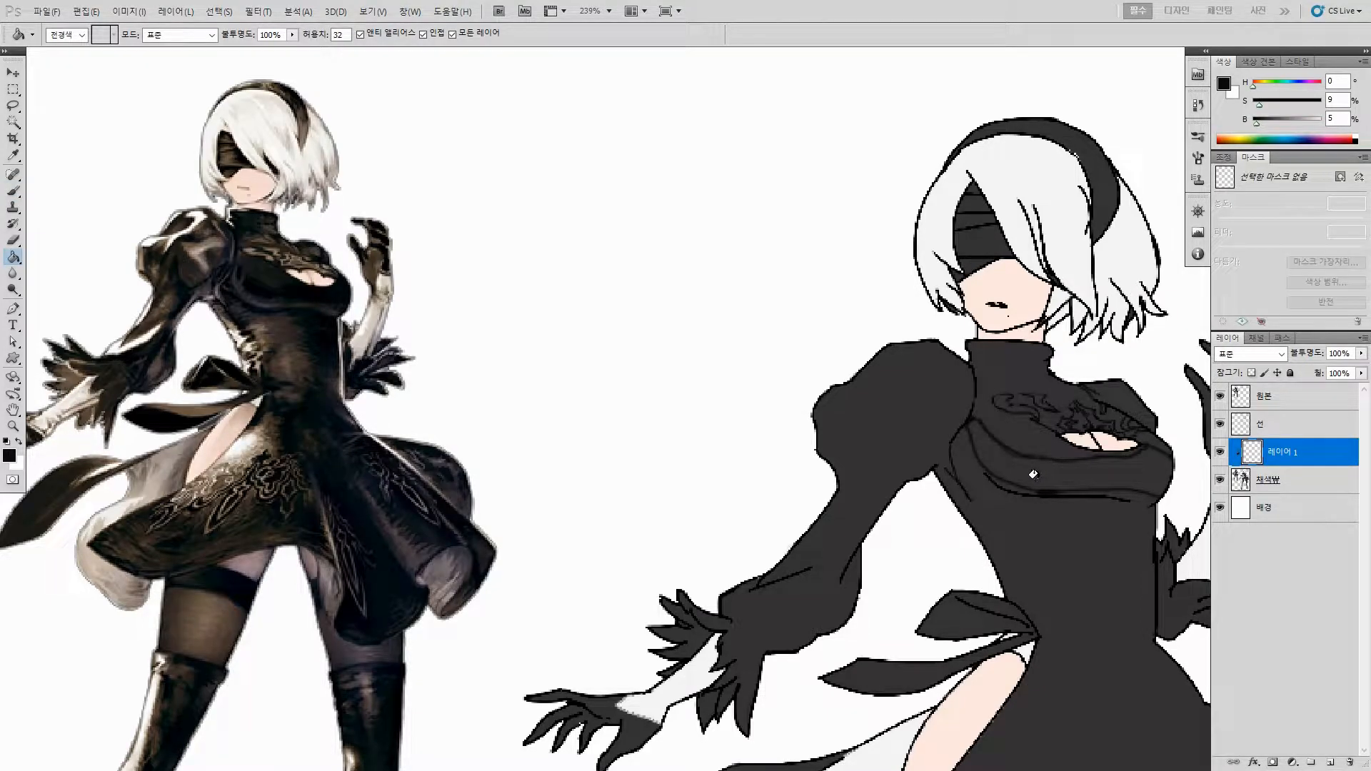
left_click(1052, 524)
key("ctrl+z")
left_click(1044, 471)
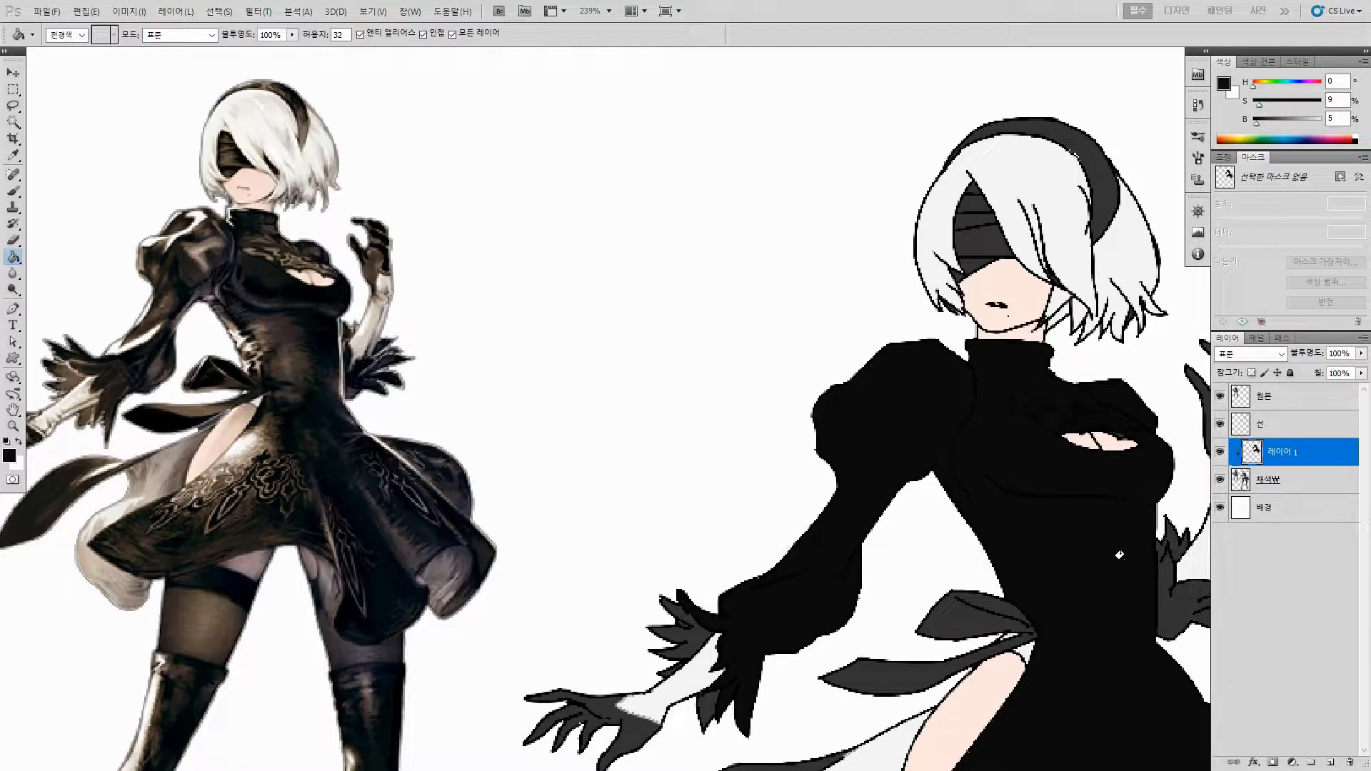
key("ctrl+z")
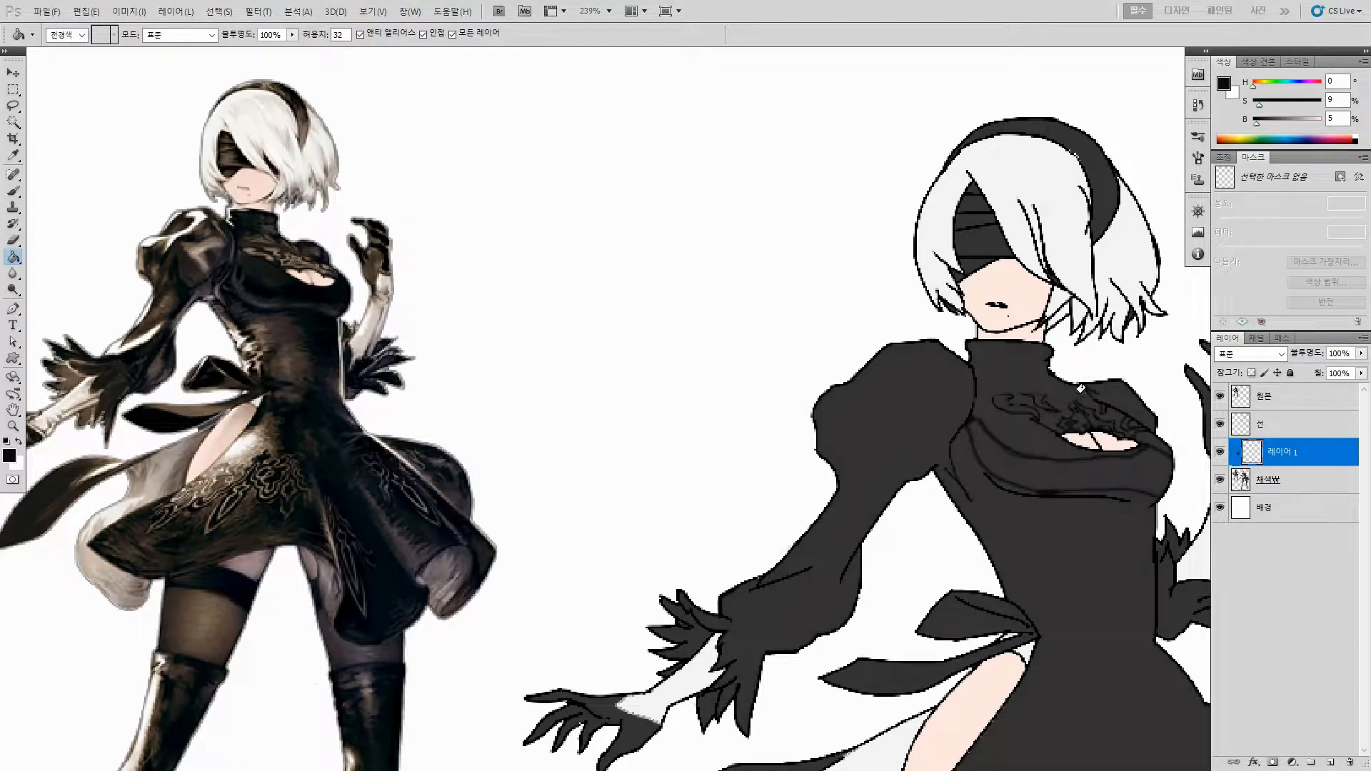
Step: Try to fill the outlined bust shadow with near-black at a fill tolerance of 5
double_click(344, 35)
type("5")
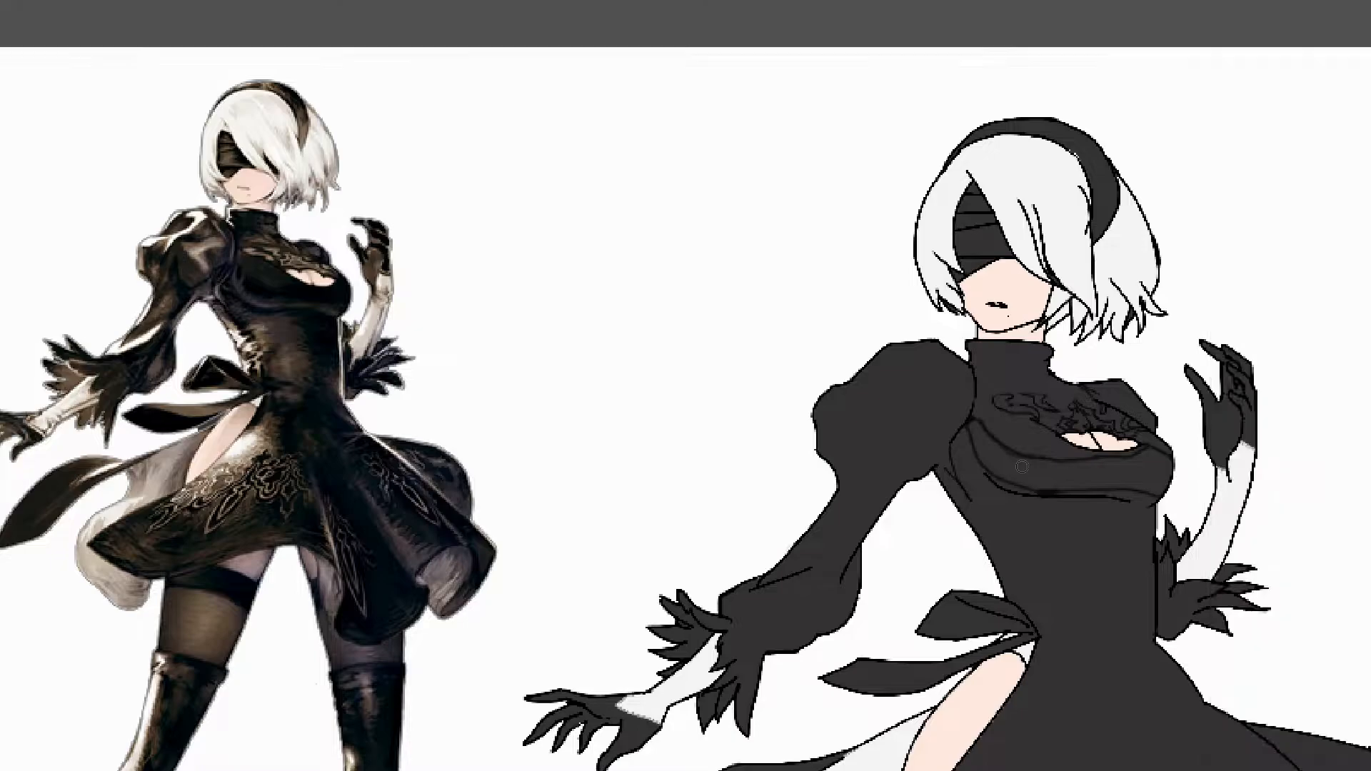
left_click_drag(1057, 487, 936, 469)
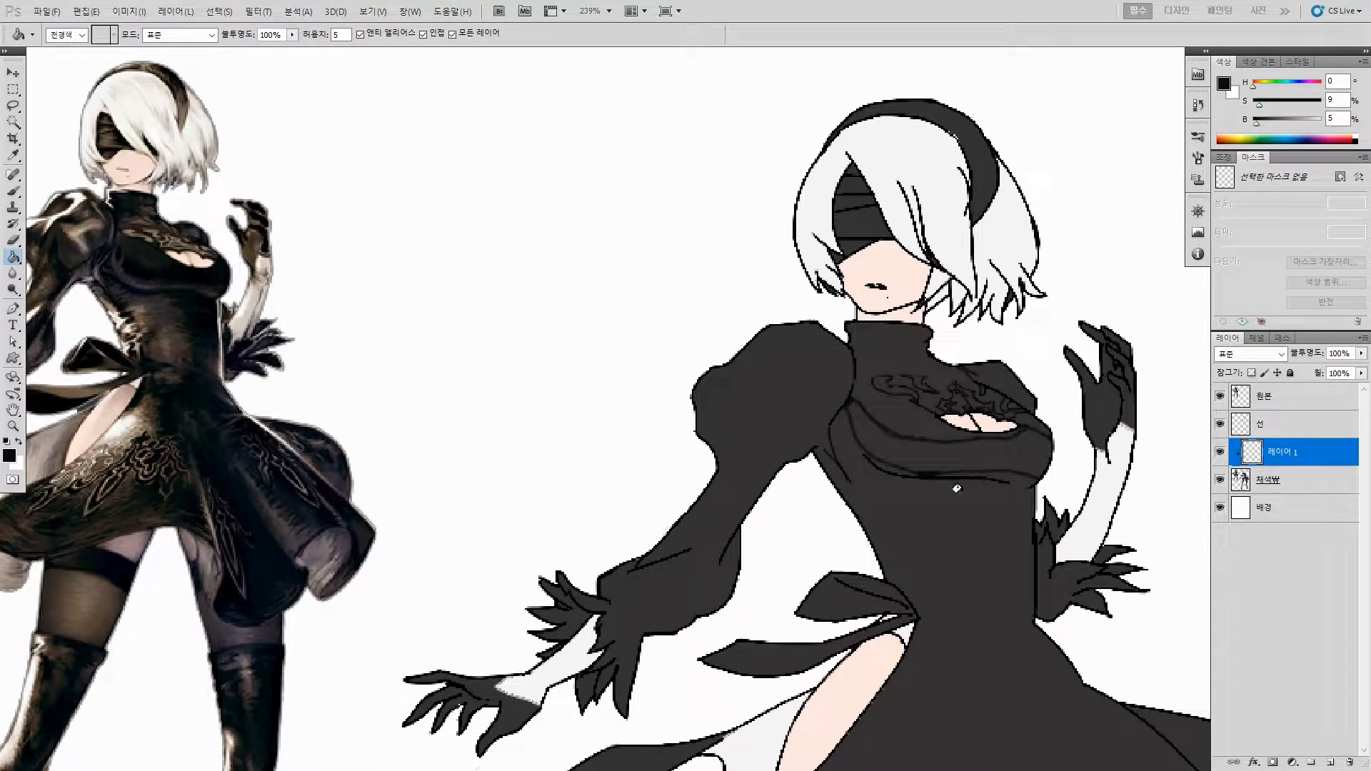
key("ctrl+minus")
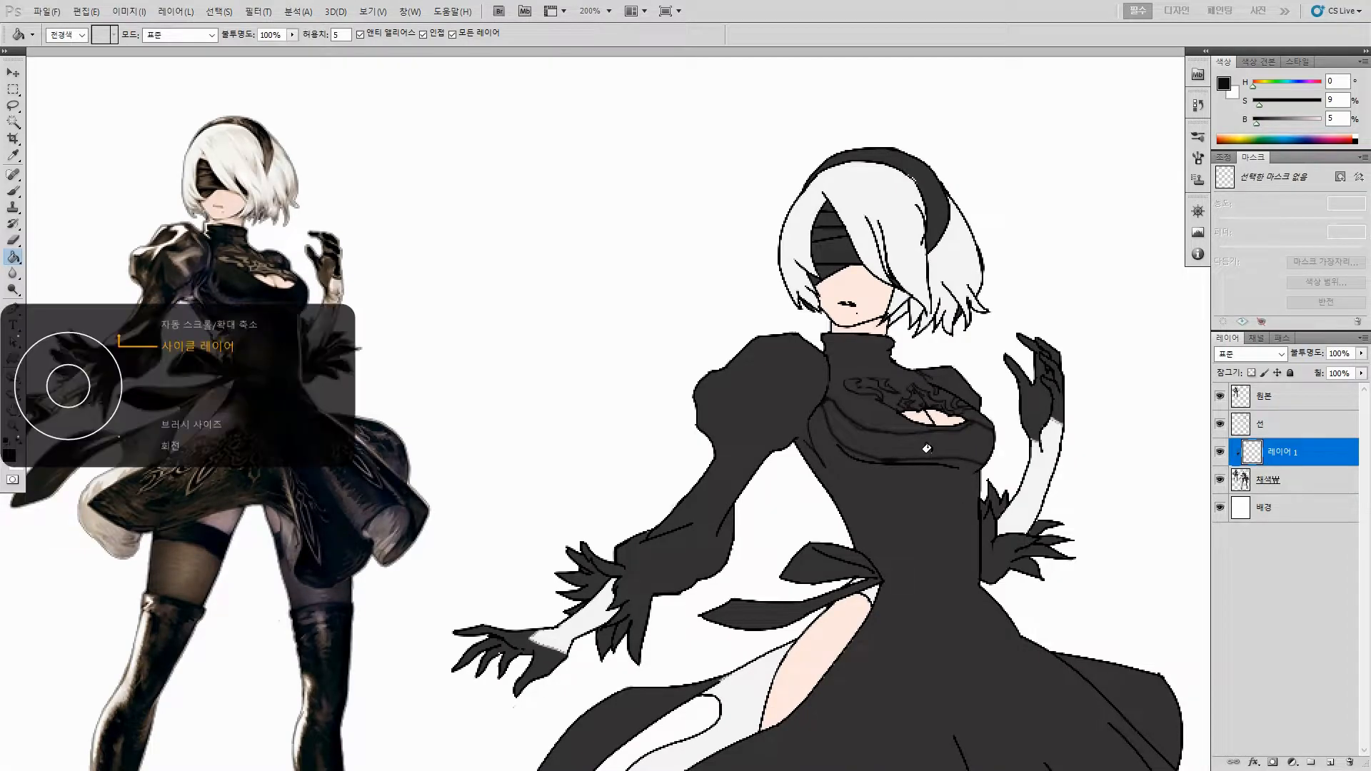
left_click_drag(928, 484, 944, 531)
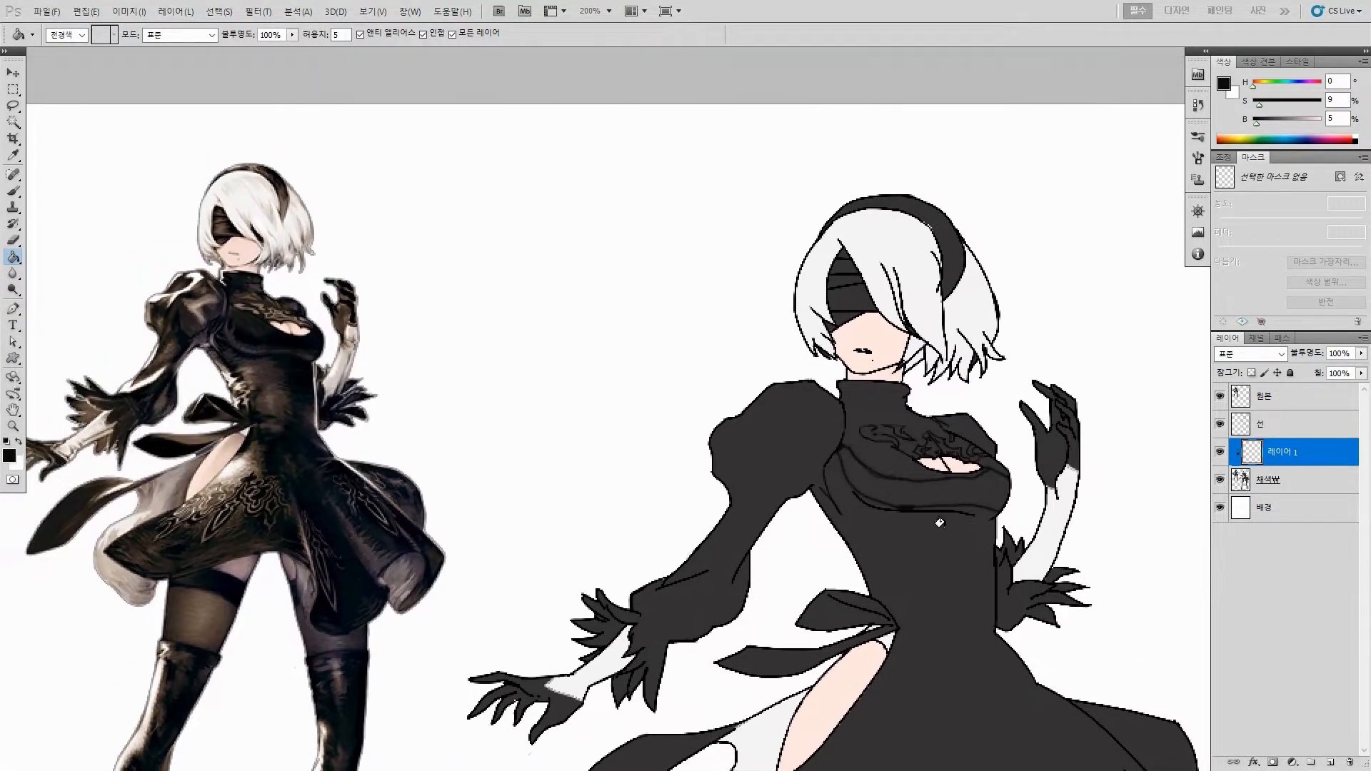
left_click(923, 497)
left_click(932, 568)
key("ctrl+z")
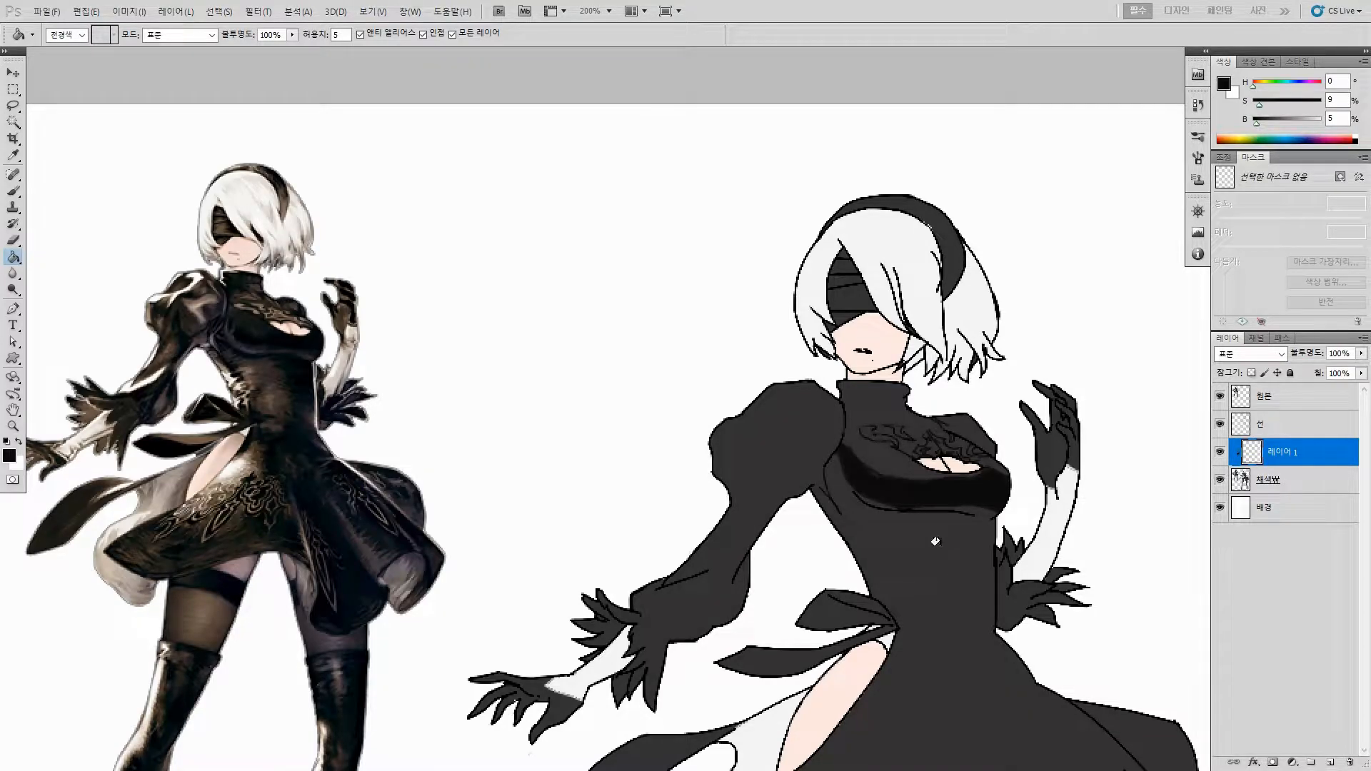
scroll(926, 520, "up", 5)
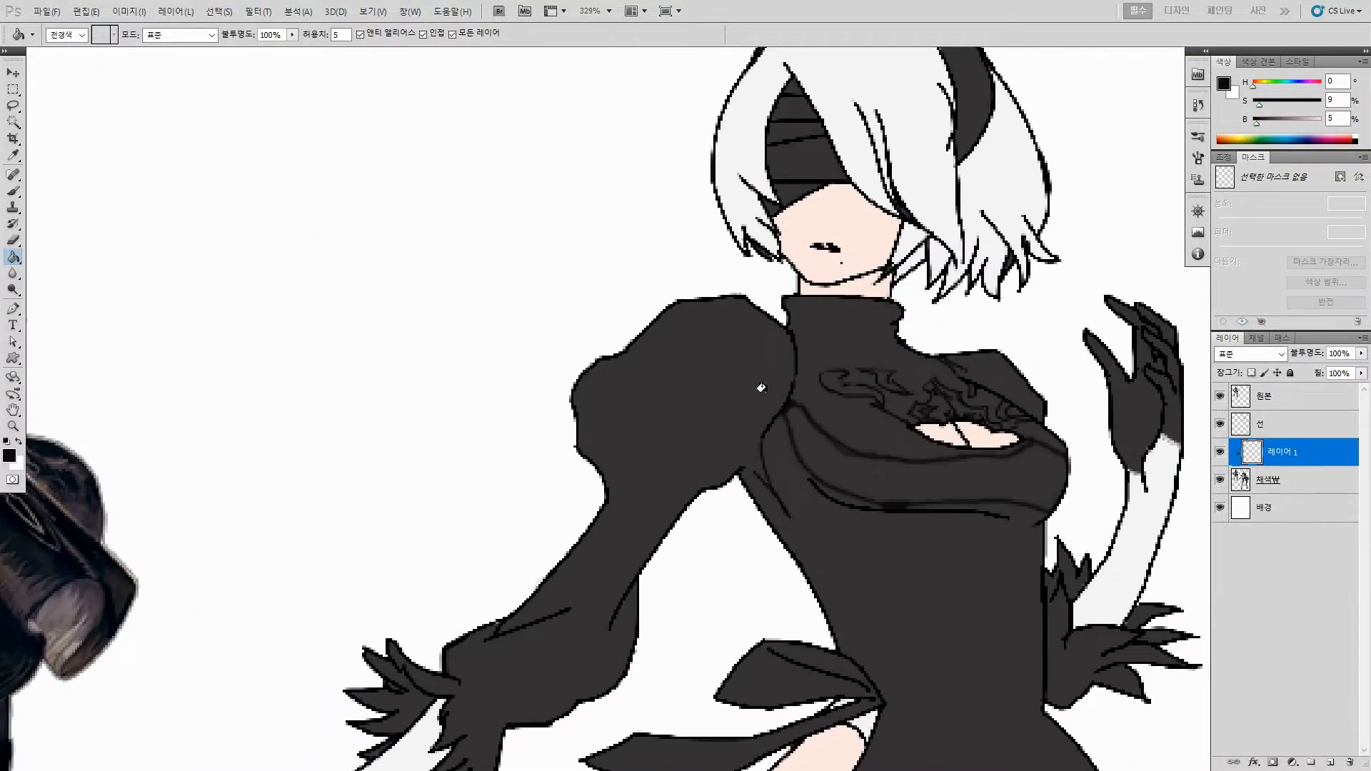
left_click(902, 484)
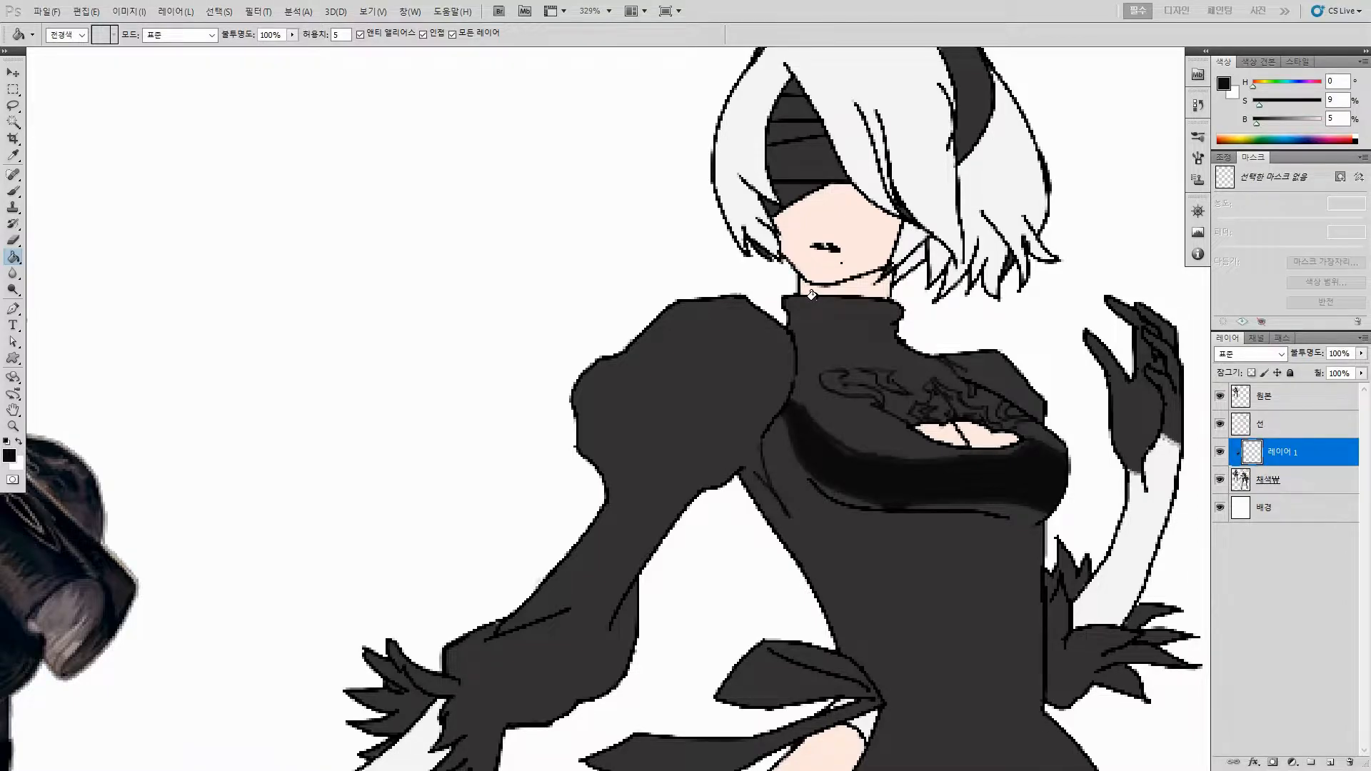
Step: Try a fill tolerance of 30 on the bust shadow and undo the resulting fills
left_click(341, 35)
type("30")
left_click(895, 485)
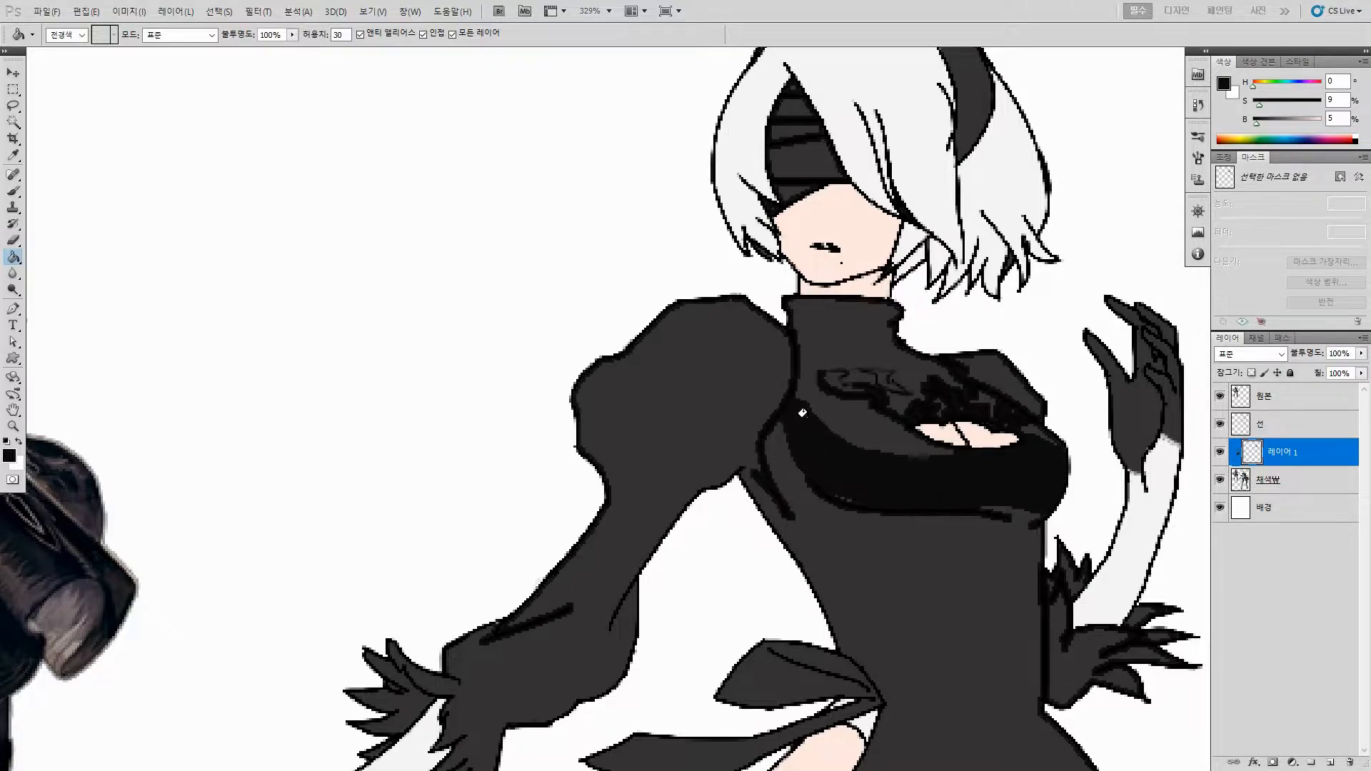
left_click(913, 579)
key("ctrl+z")
key("ctrl+alt+z")
left_click(878, 480)
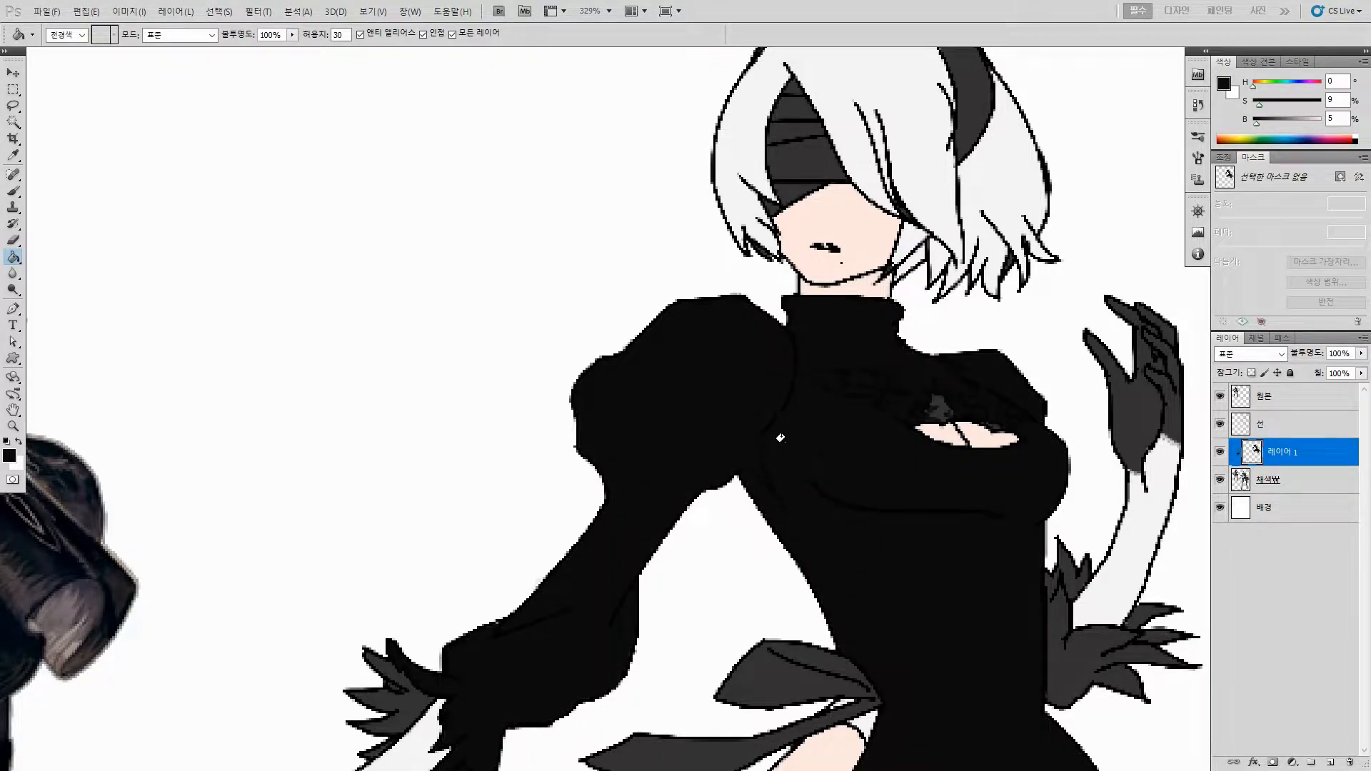
key("ctrl+z")
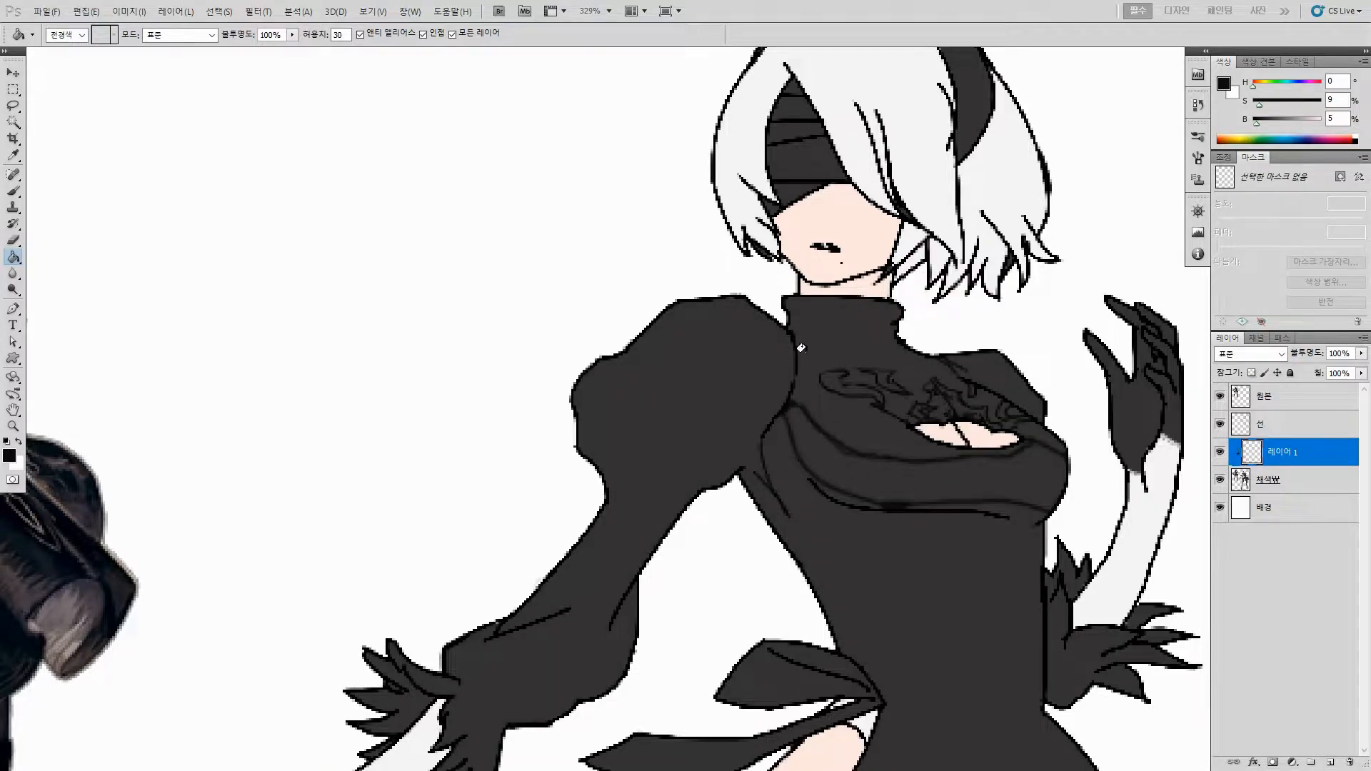
Step: Fill the outlined bust shadow with near-black at a fill tolerance of 10 and brush over the uneven spots inside it
left_click(341, 34)
left_click(891, 480)
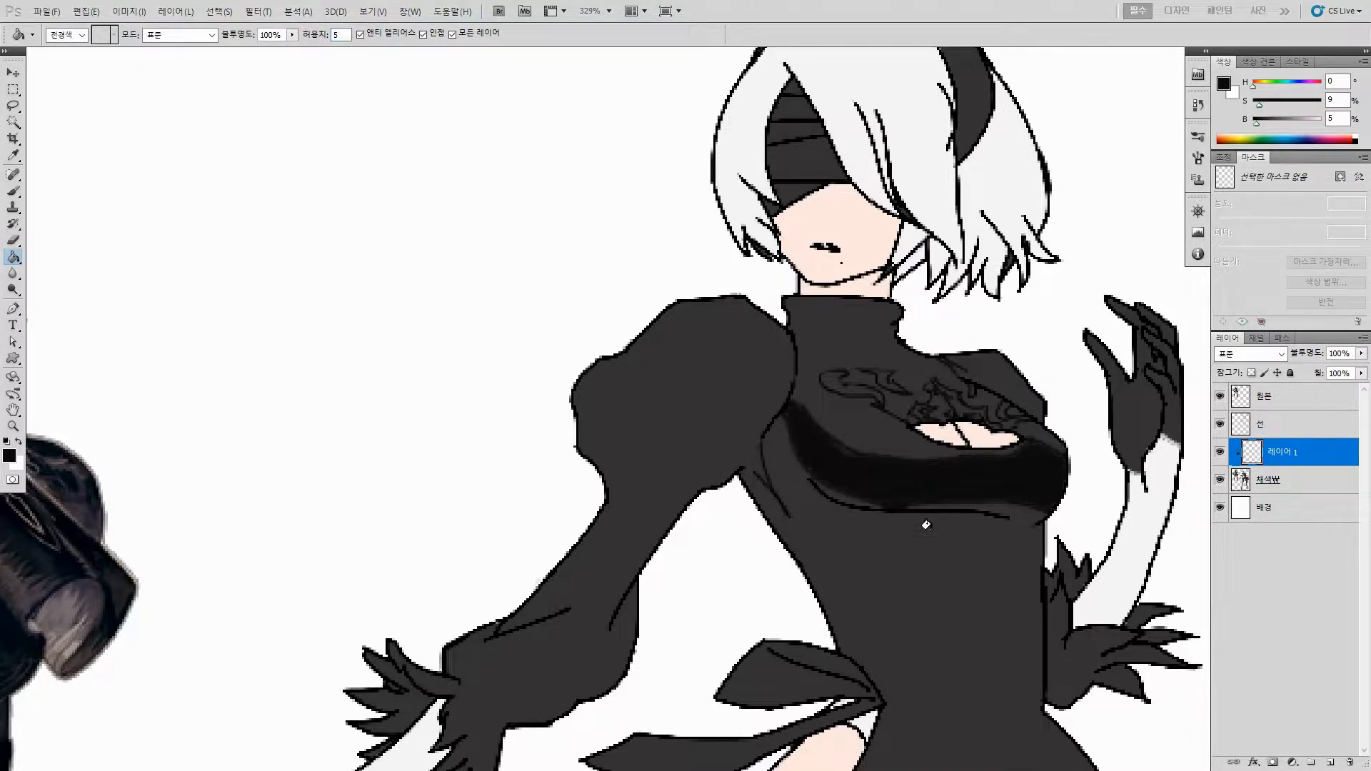
left_click(340, 35)
type("10")
key("ctrl+z")
left_click(887, 480)
key("b")
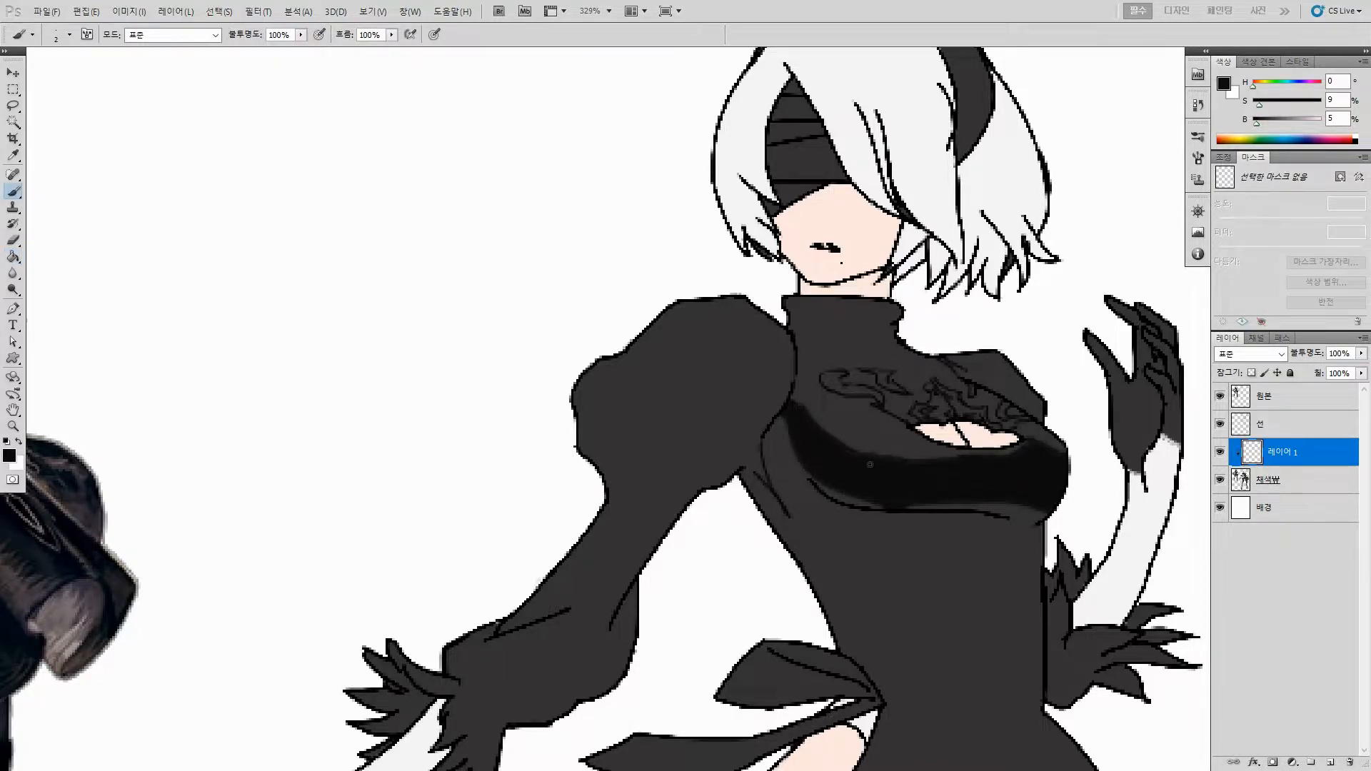
mouse_move(840, 447)
left_mouse_down()
mouse_move(907, 493)
mouse_move(855, 494)
mouse_move(830, 467)
mouse_move(917, 497)
left_mouse_up()
Step: On the base colour layer, sample the hair's off-white and paint over the uncoloured gaps in the strands beside the jaw with a larger brush
left_click_drag(924, 315, 931, 368)
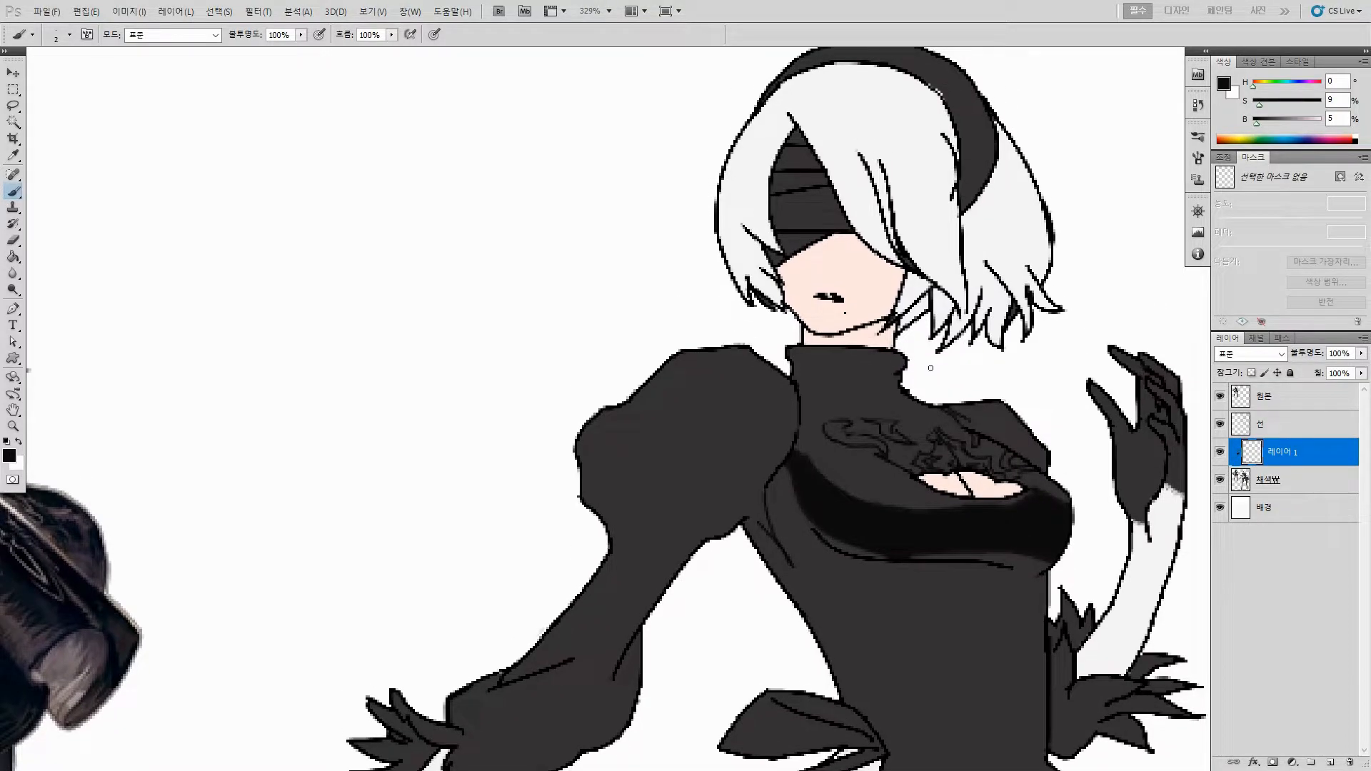
left_click(1278, 486)
left_click(929, 236, "alt")
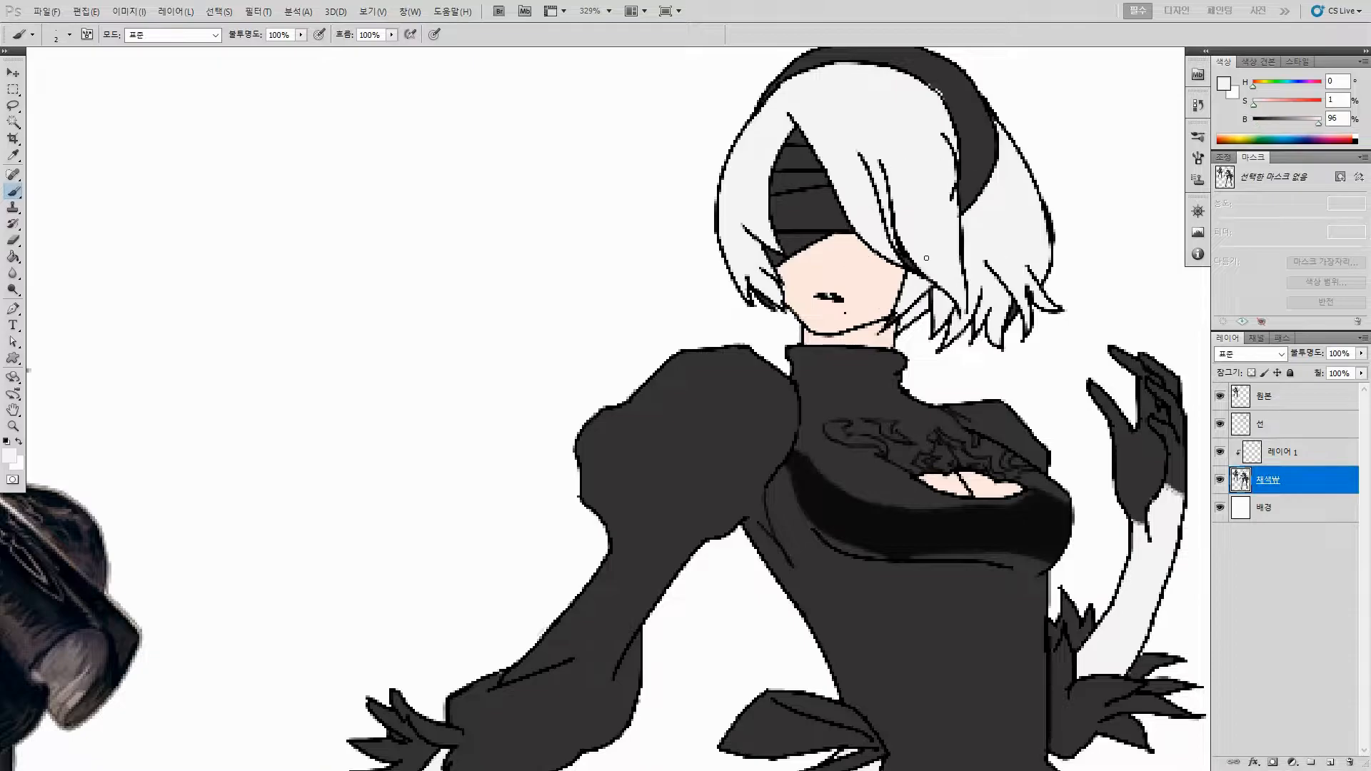
scroll(907, 246, "up", 2)
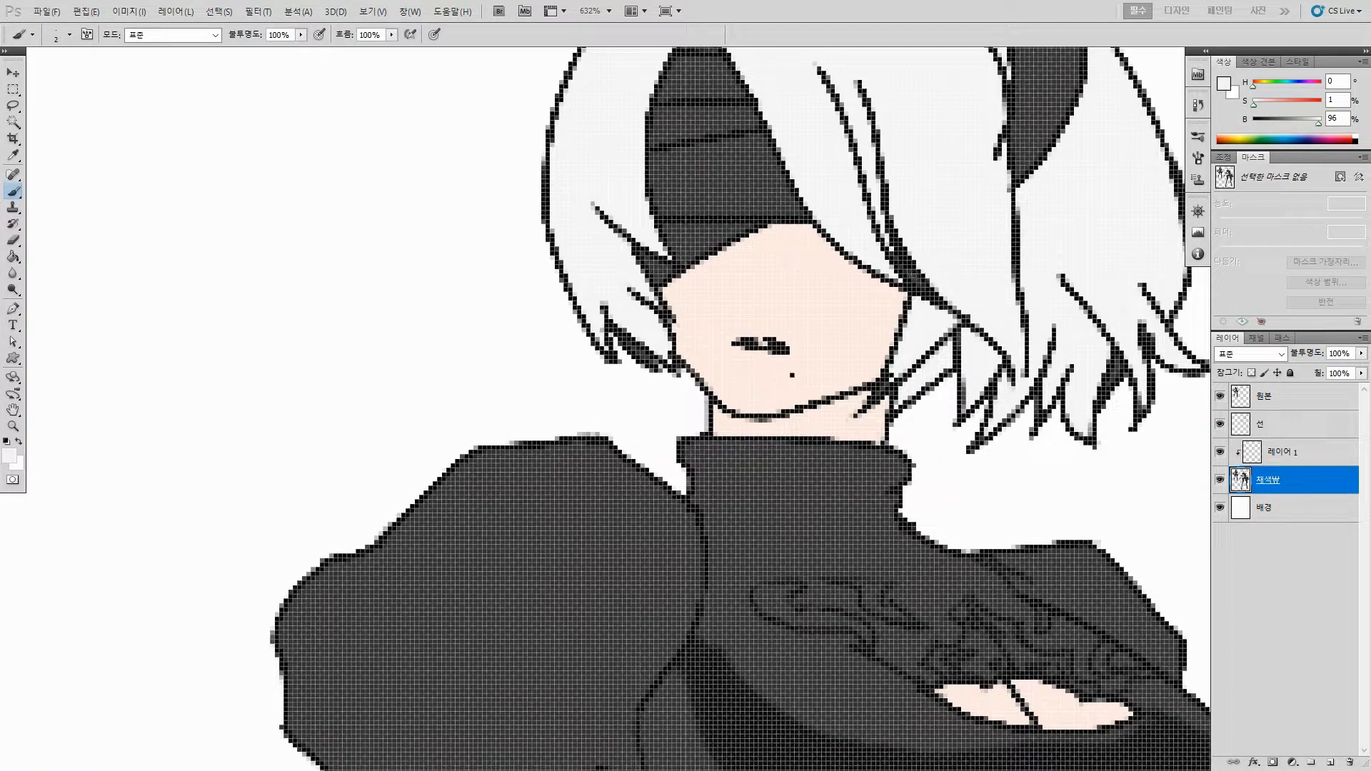
mouse_move(905, 259)
left_mouse_down()
mouse_move(941, 297)
mouse_move(885, 242)
mouse_move(945, 302)
left_mouse_up()
key("]")
key("]")
key("]")
left_click_drag(902, 368, 886, 386)
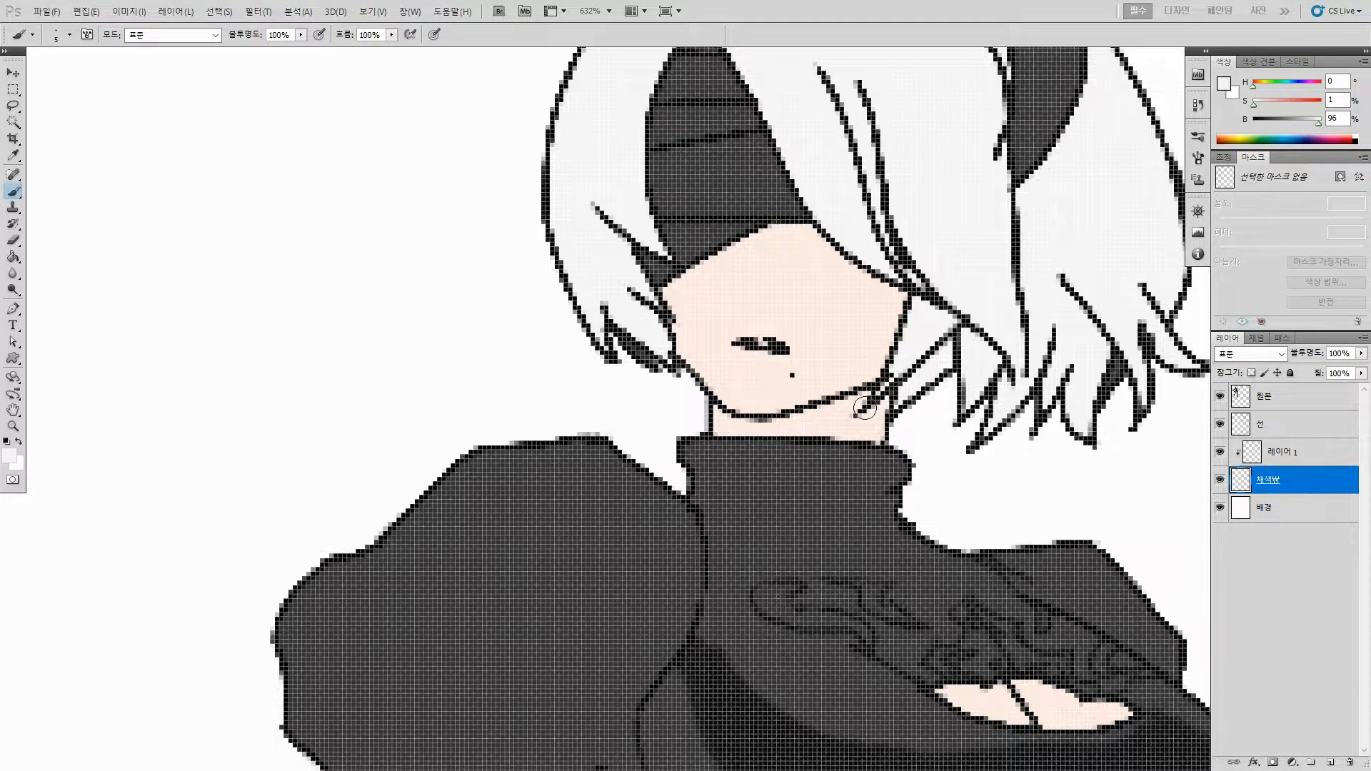
Step: Touch up the remaining uncoloured hair tips and strands with off-white, undoing the stray last dab
left_click_drag(1110, 366, 1098, 392)
left_click_drag(764, 304, 889, 383)
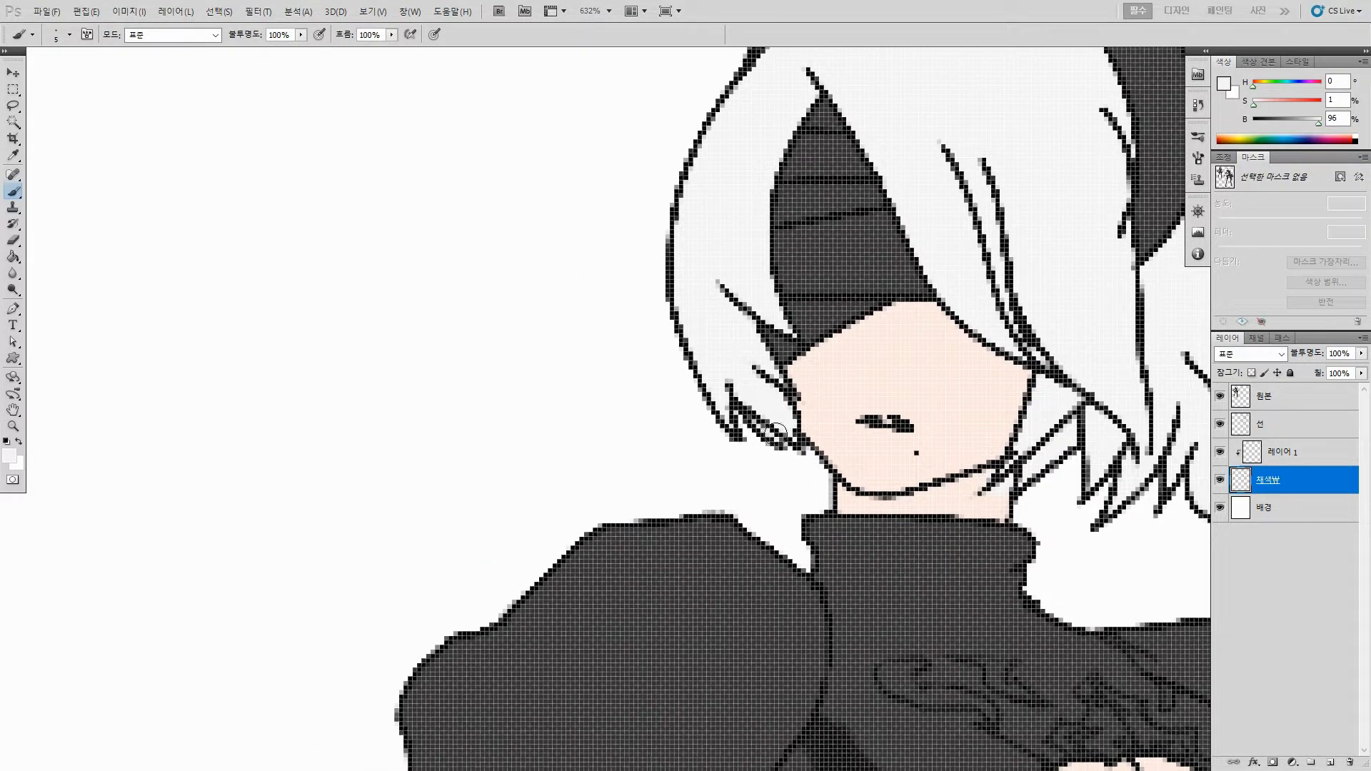
scroll(784, 408, "down", 3)
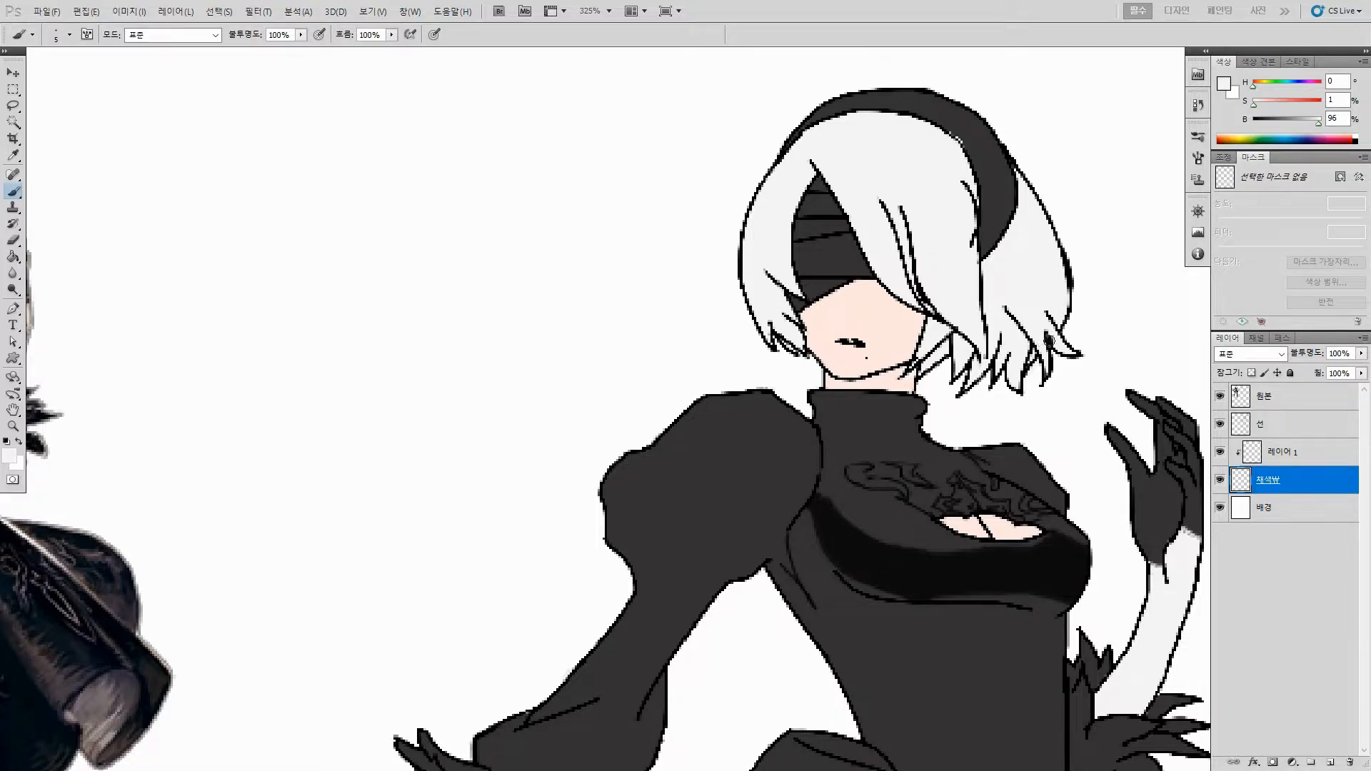
left_click(1036, 346)
left_click(935, 299)
left_click(930, 117)
key("ctrl+z")
Step: On the clipped shadow layer, sample the bust shadow's near-black, outline and fill a jagged shadow down the torso below the bust, and refine its edge
left_click(1285, 455)
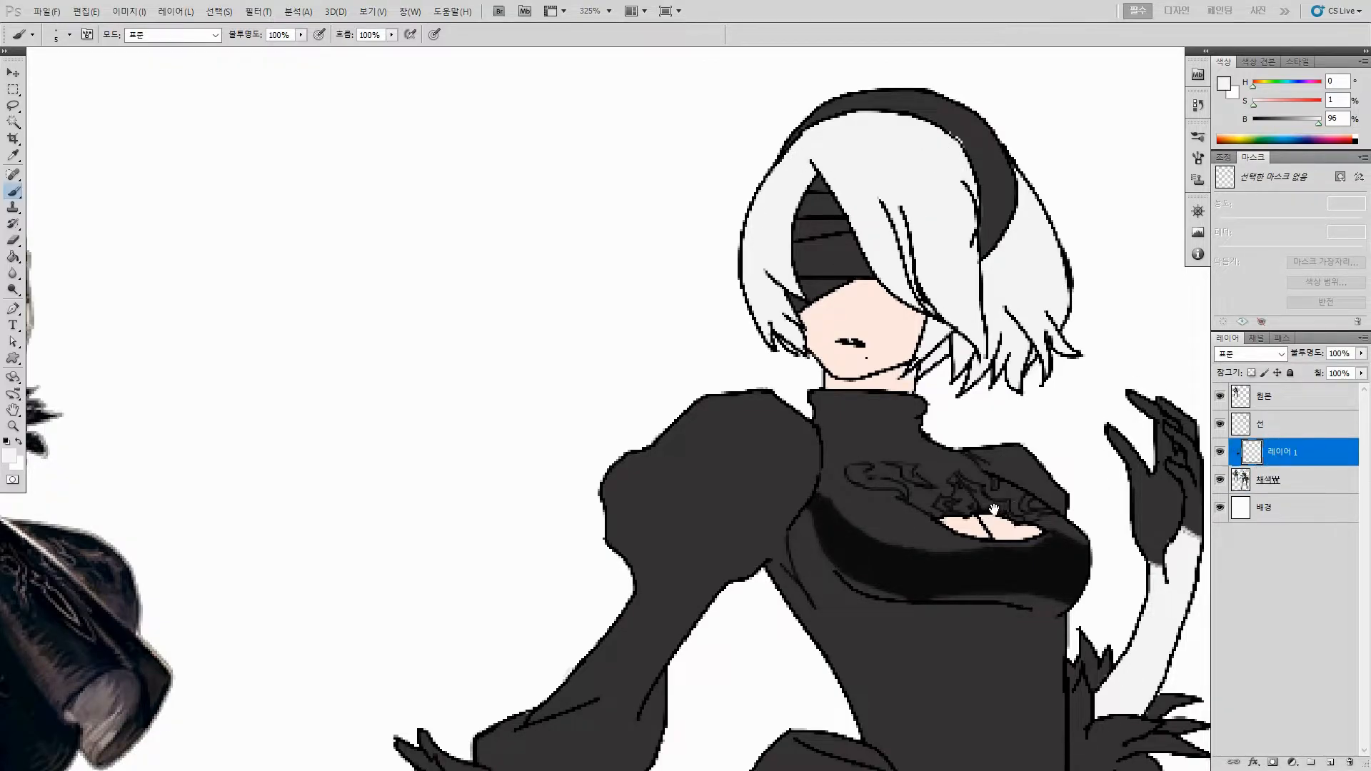
mouse_move(930, 530)
left_mouse_down()
mouse_move(1008, 470)
mouse_move(980, 457)
mouse_move(1000, 496)
left_mouse_up()
left_click(1002, 469, "alt")
scroll(975, 514, "down", 3)
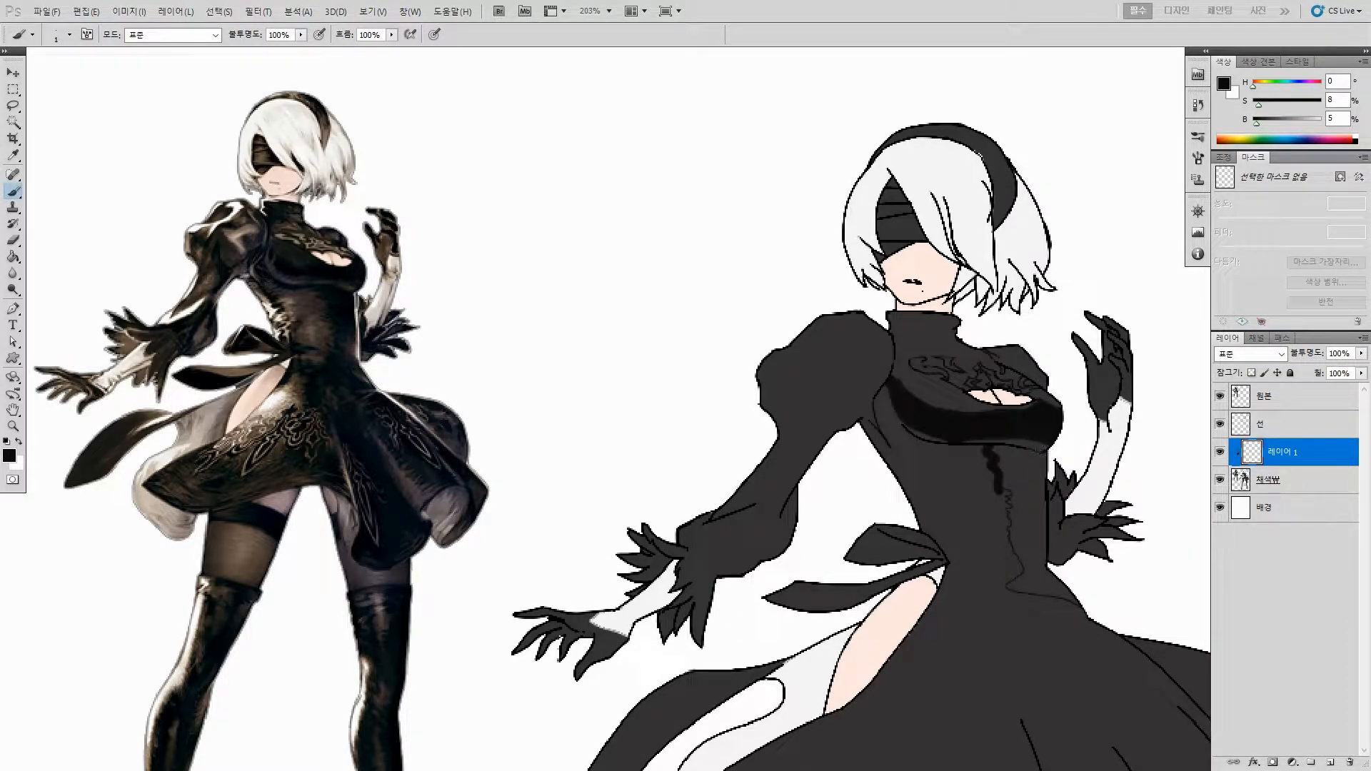
key("g")
left_click(1040, 506)
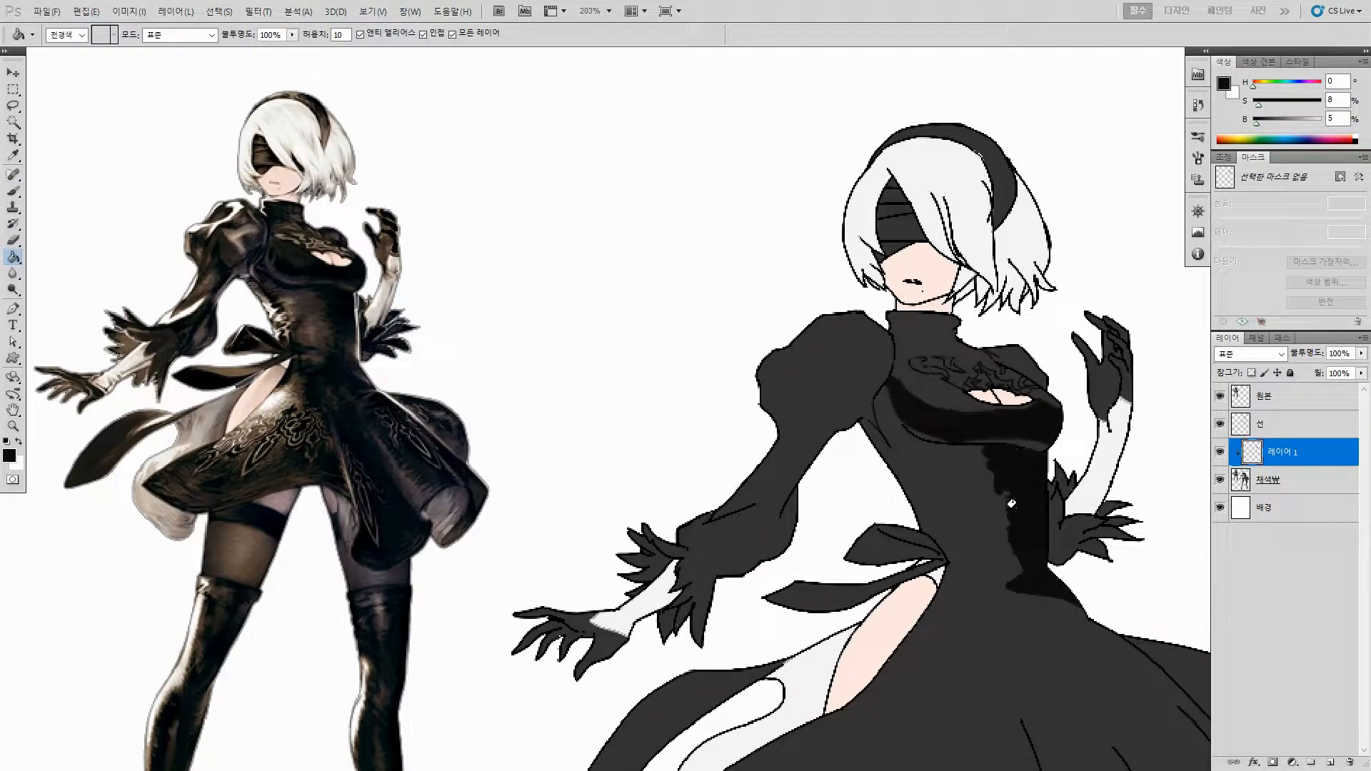
left_click_drag(1013, 496, 1009, 477)
key("e")
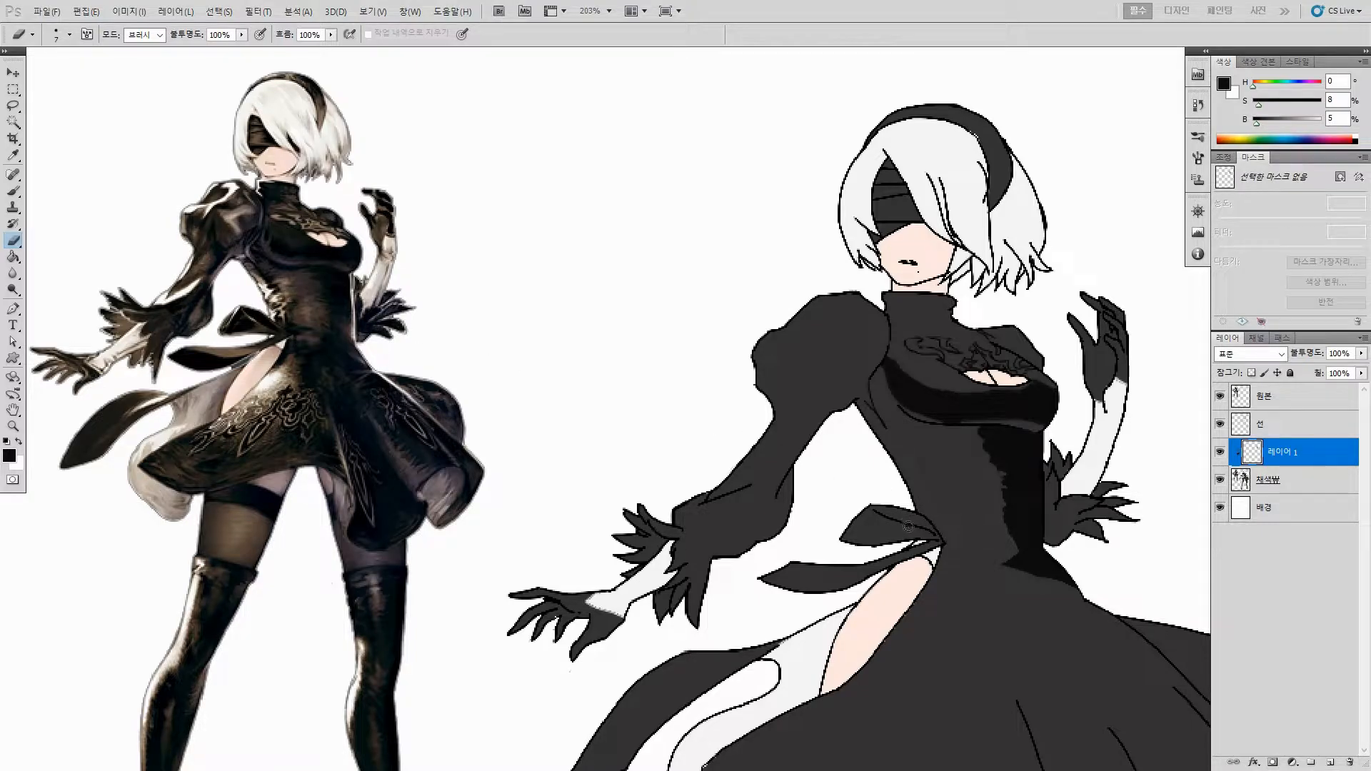
Step: Outline the shadow areas on the upper loop of the waist bow and fill them with near-black
key("b")
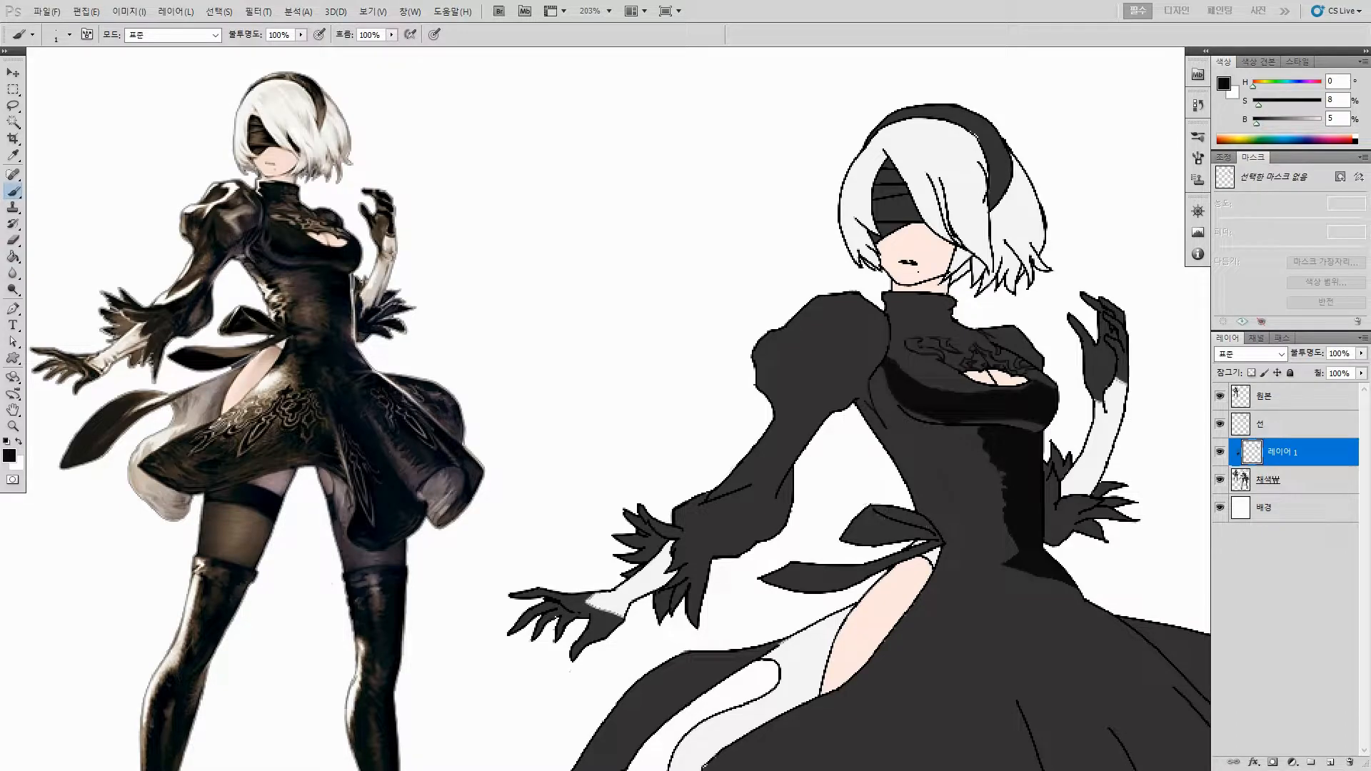
key("g")
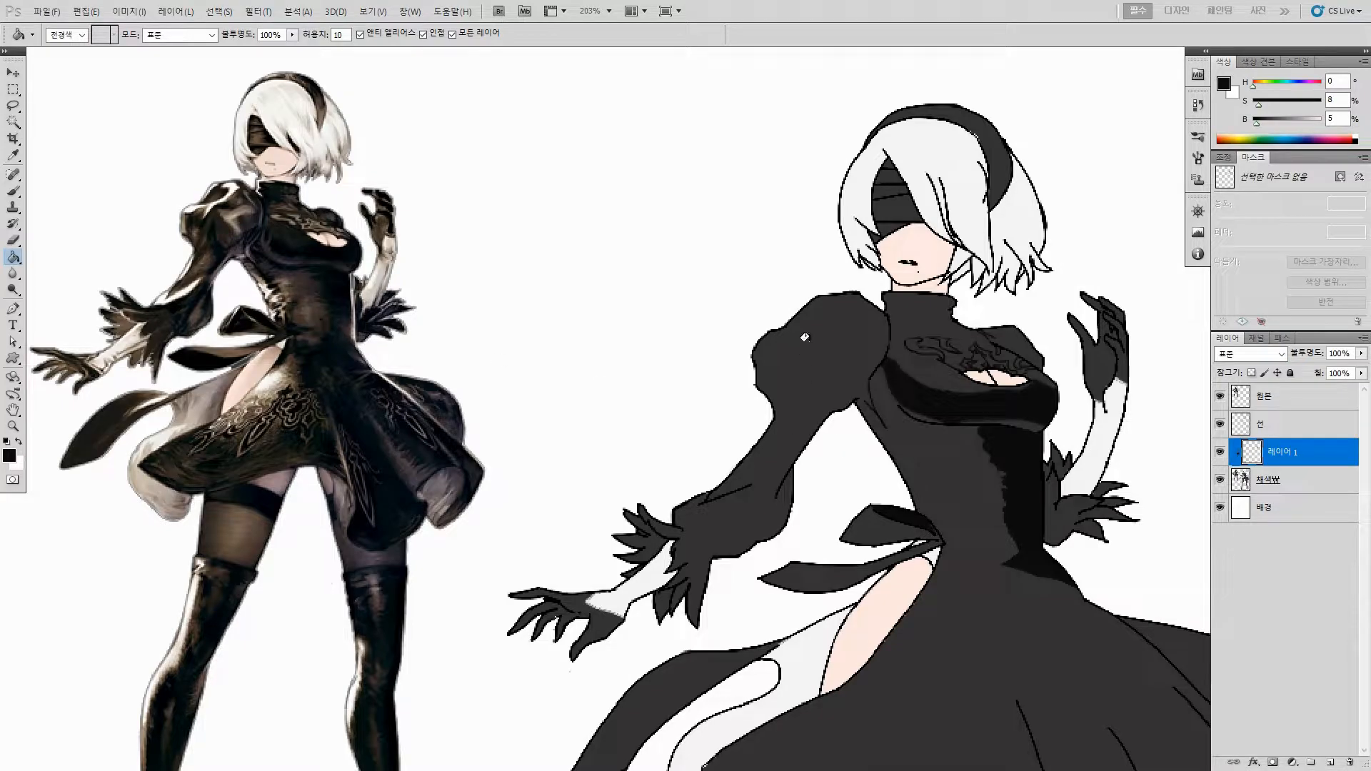
key("b")
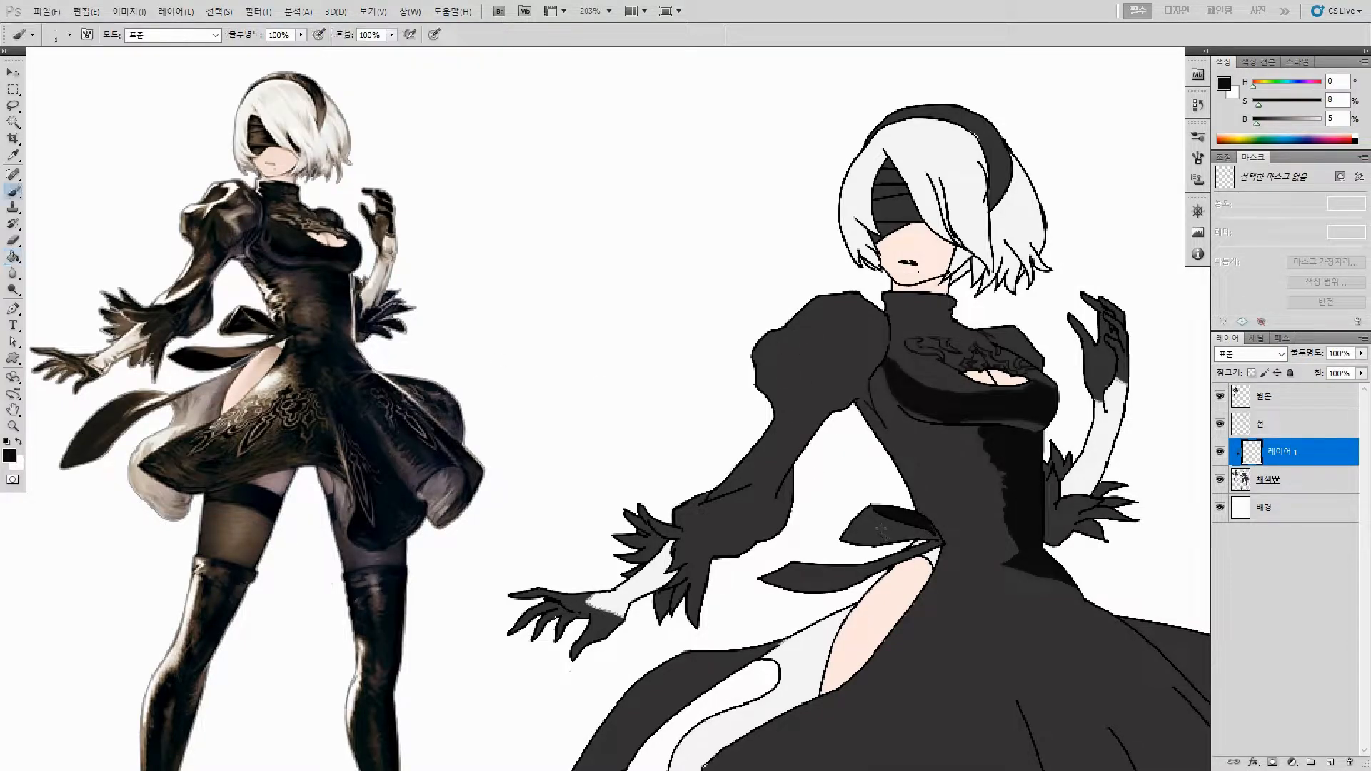
mouse_move(917, 540)
left_mouse_down()
mouse_move(928, 529)
mouse_move(870, 521)
left_mouse_up()
key("g")
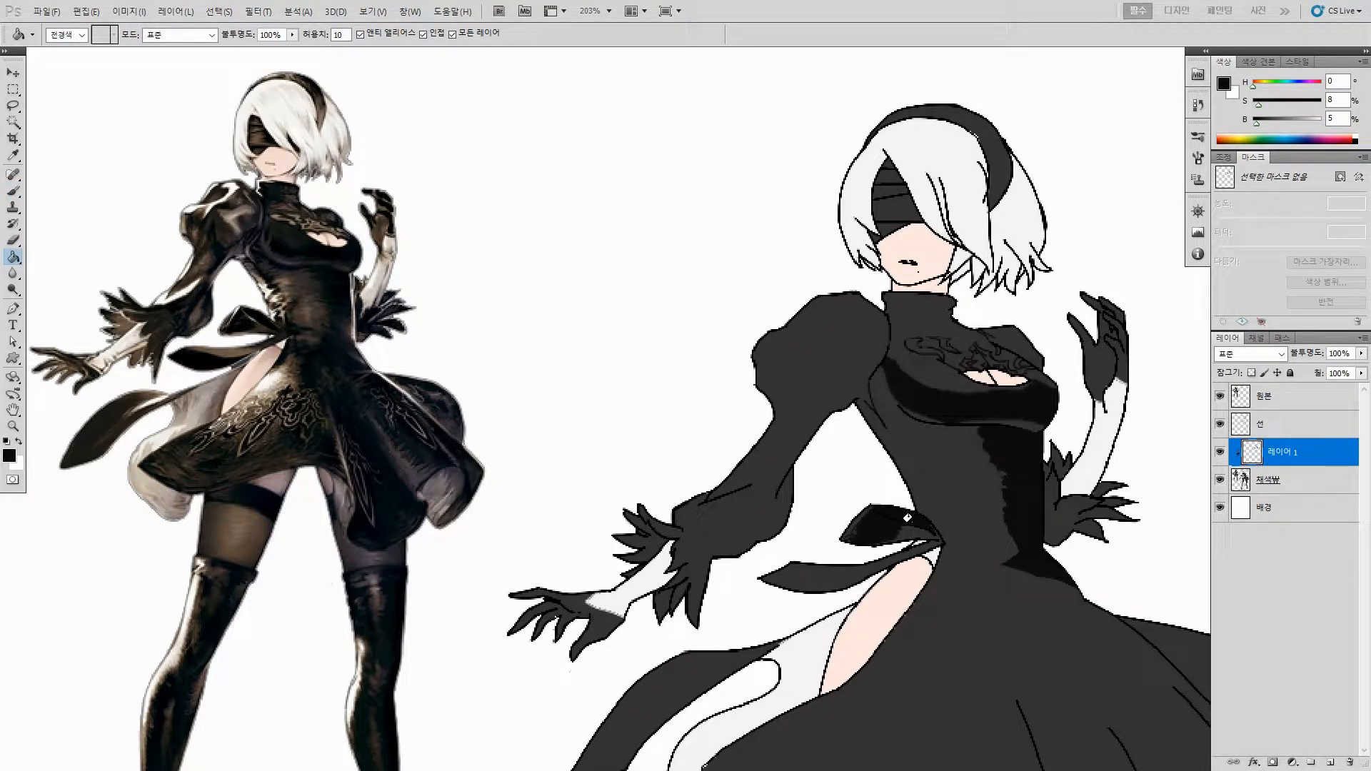
Step: Refine the edges of the bow's shadow with a smaller eraser
scroll(918, 517, "up", 3)
key("b")
key("bracketleft")
key("bracketleft")
key("bracketleft")
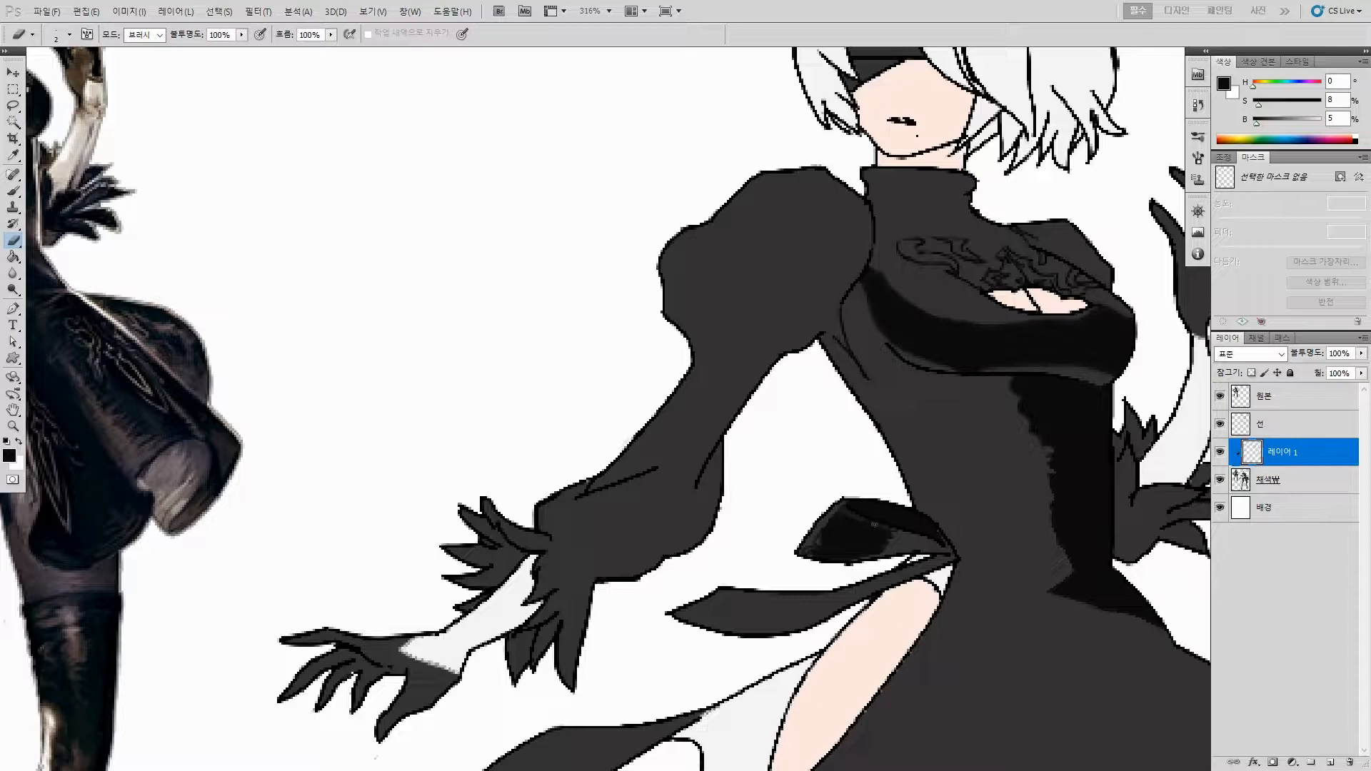
scroll(930, 540, "down", 4)
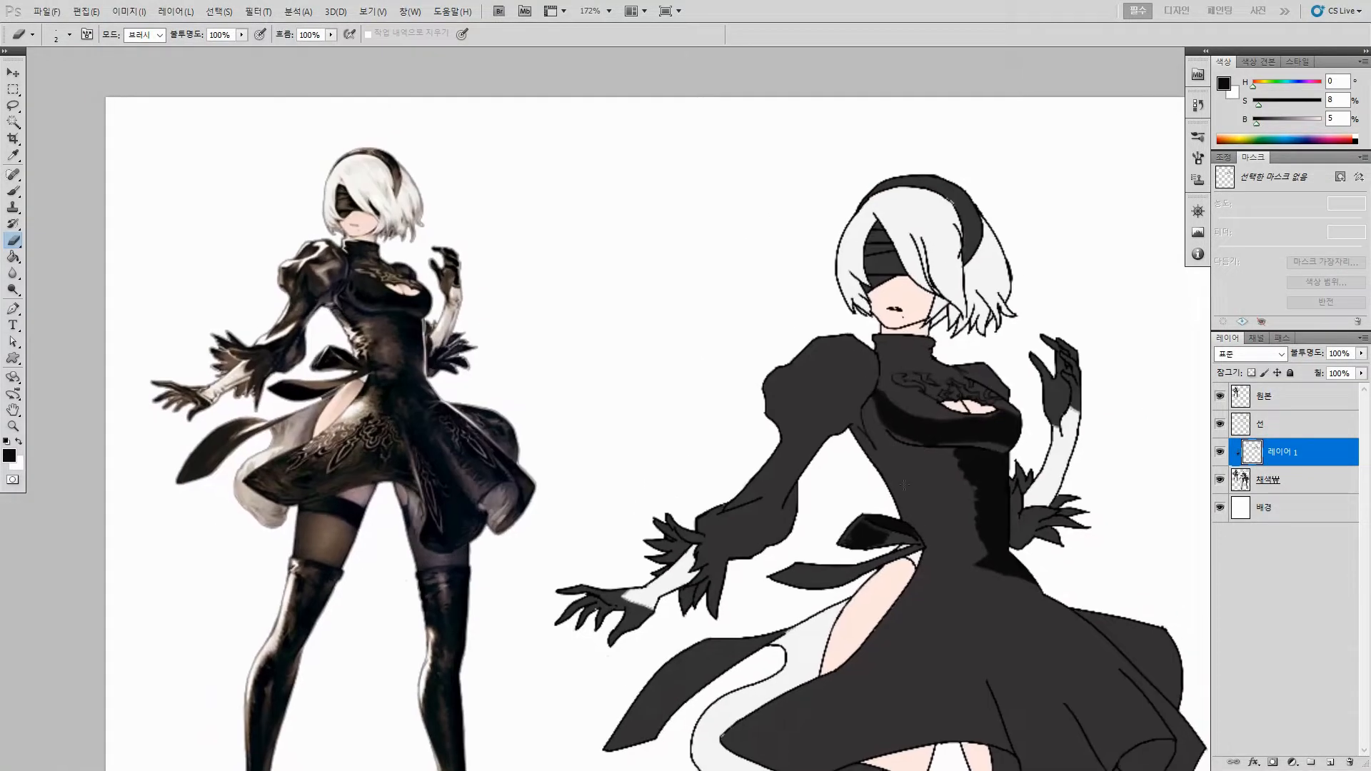
Step: Draw jagged shadow outlines down the torso from the armpit towards the waist and beside the bow's knot
key("b")
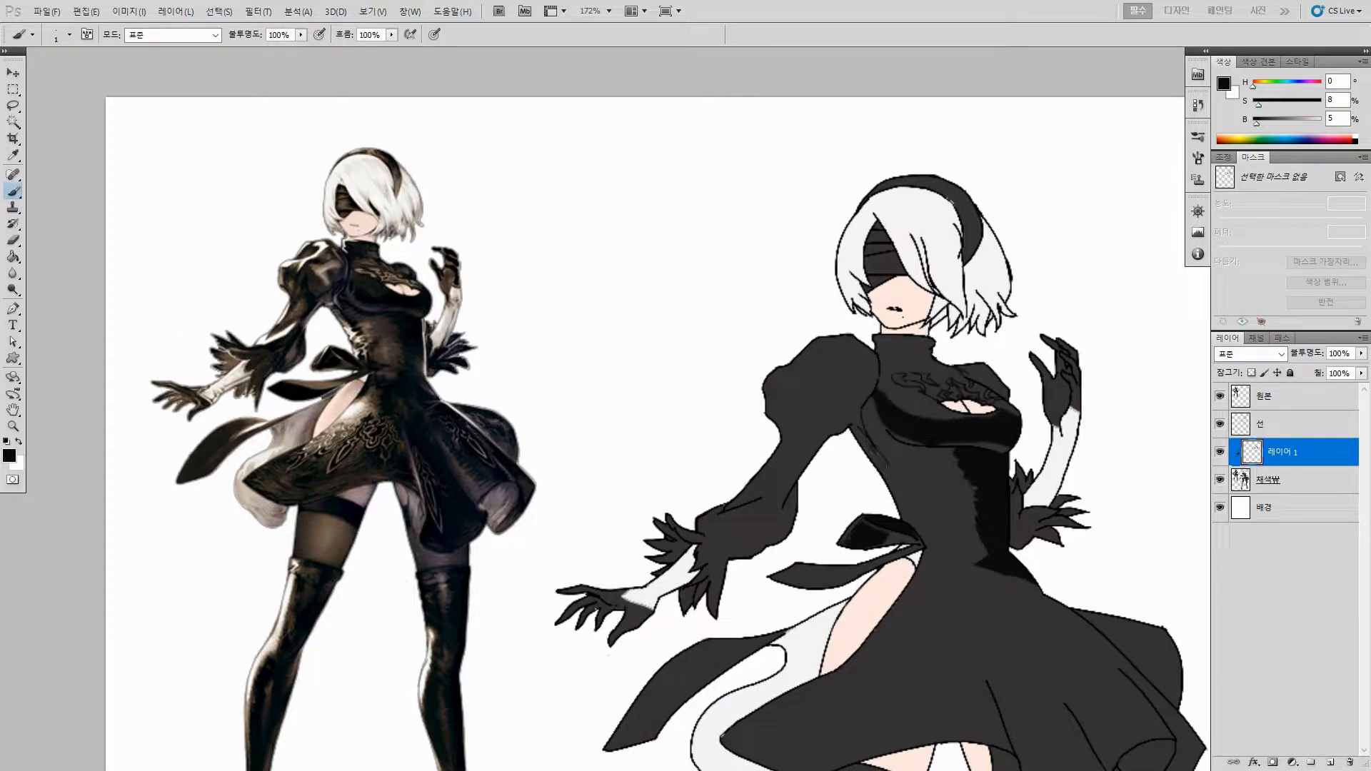
left_click_drag(901, 486, 886, 457)
left_click_drag(889, 454, 903, 480)
left_click_drag(926, 532, 952, 544)
scroll(901, 457, "up", 4)
Step: Fill the outlined side and waist shadows with near-black and brush an extension from the side shadow down towards the bow
key("g")
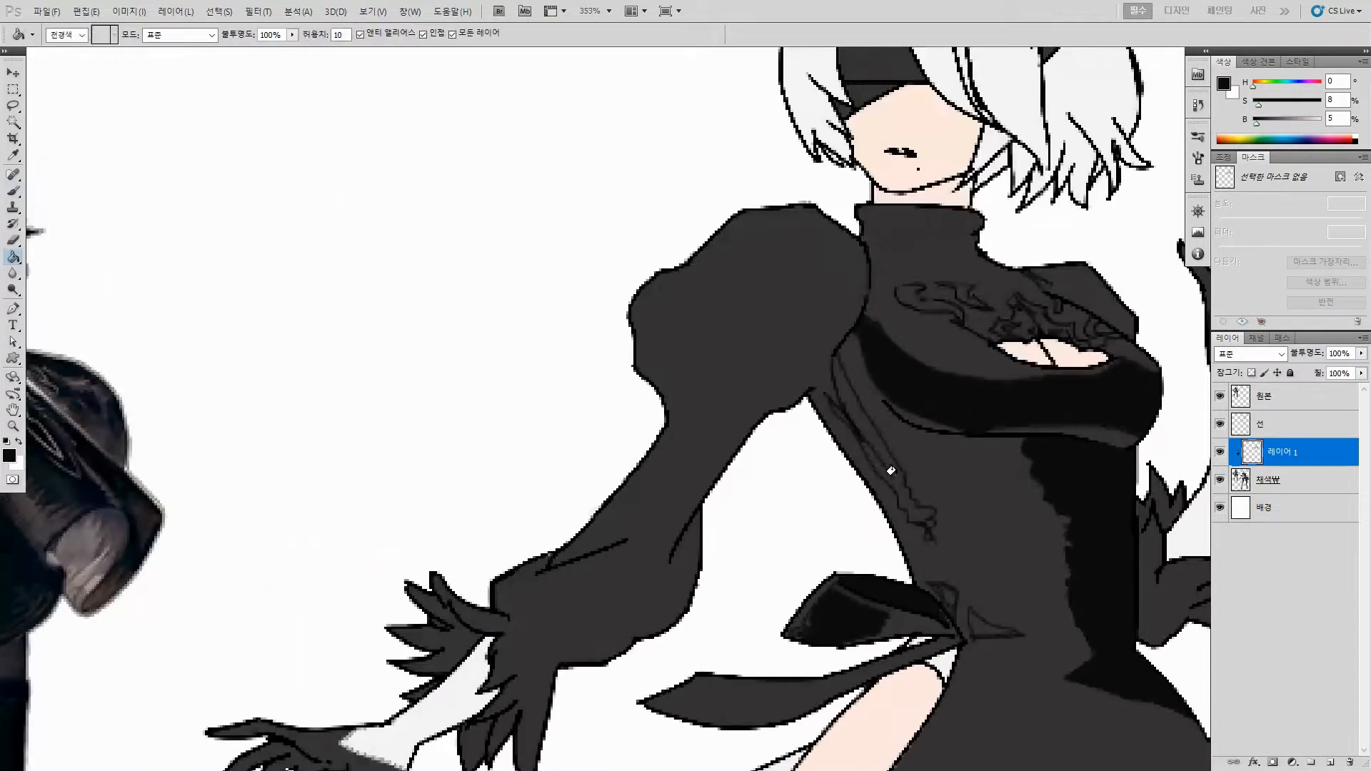
left_click(886, 450)
left_click(928, 527)
left_click(928, 538)
left_click(975, 618)
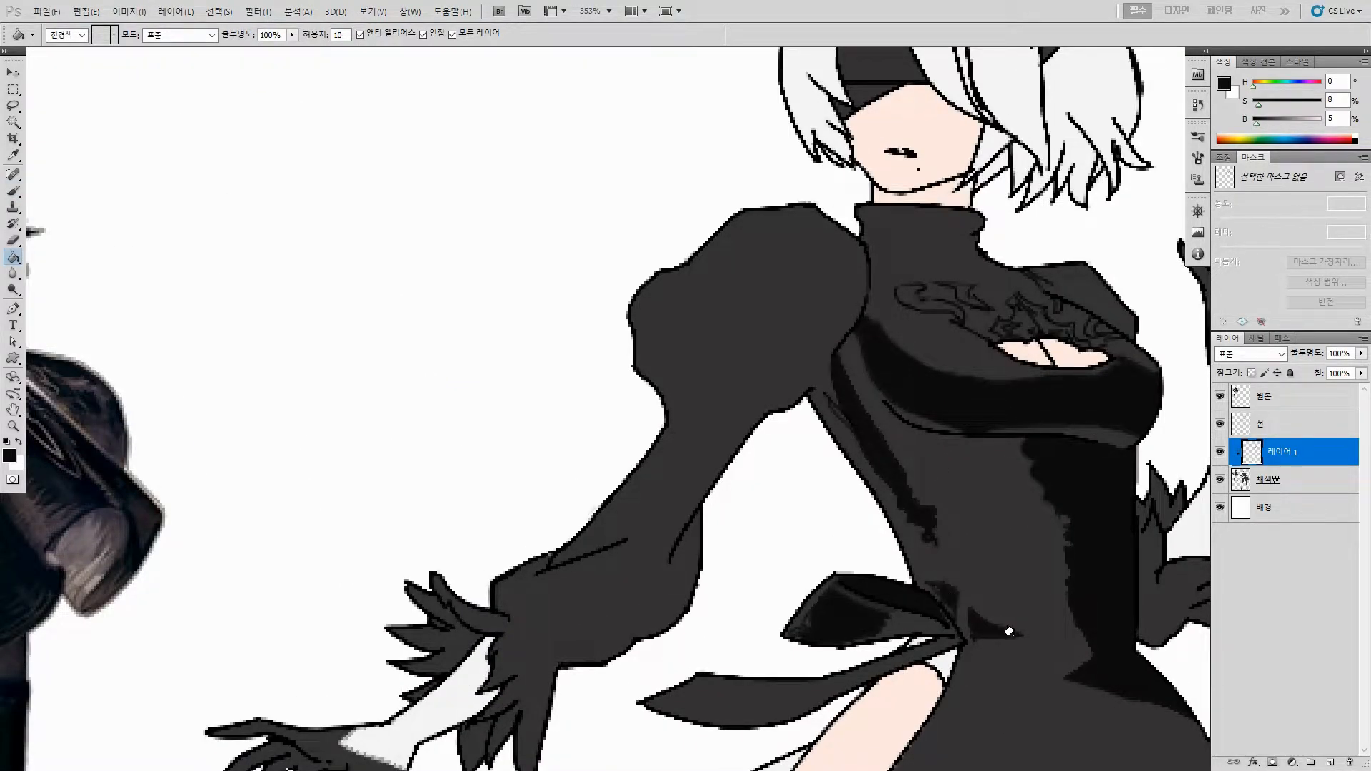
key("b")
left_click_drag(931, 539, 946, 577)
scroll(1020, 631, "down", 3)
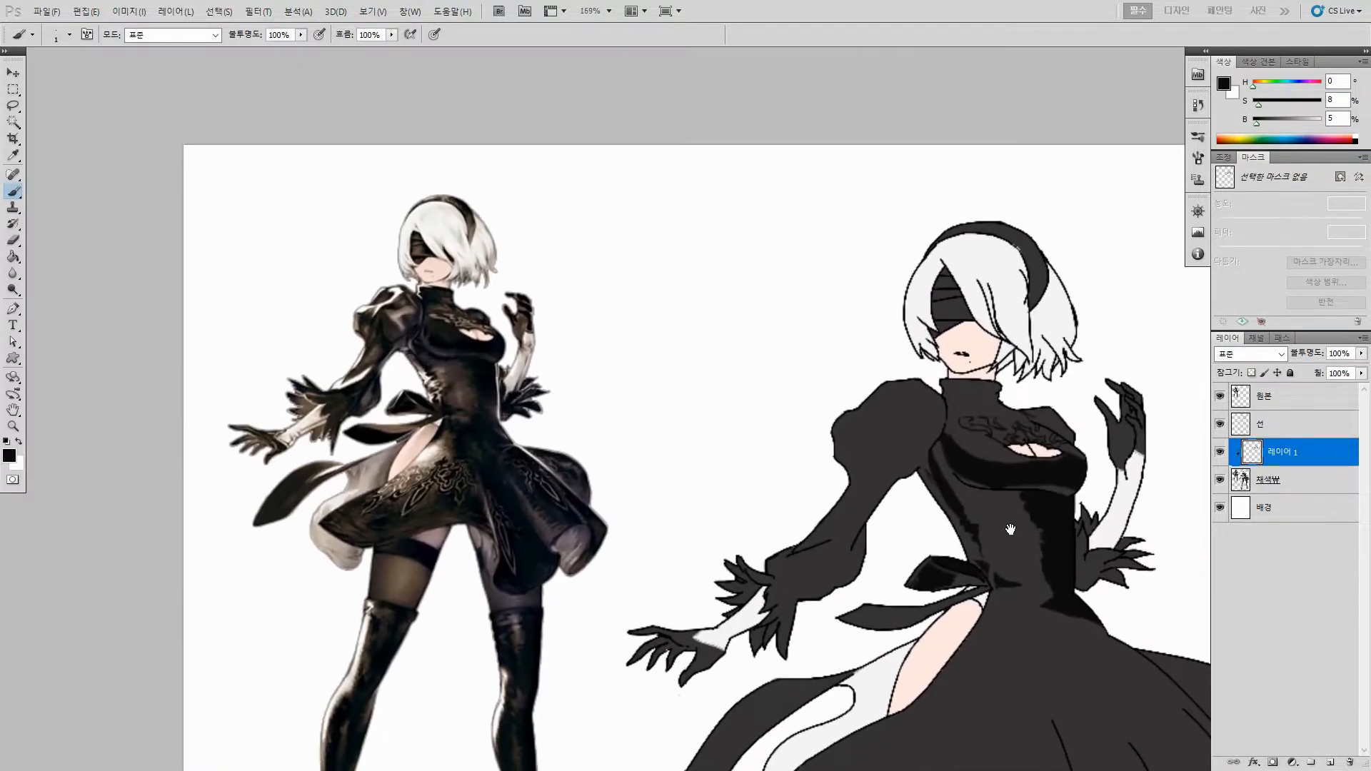
Step: Paint additional near-black shading along the side of the bust beside the armpit
scroll(965, 474, "up", 1)
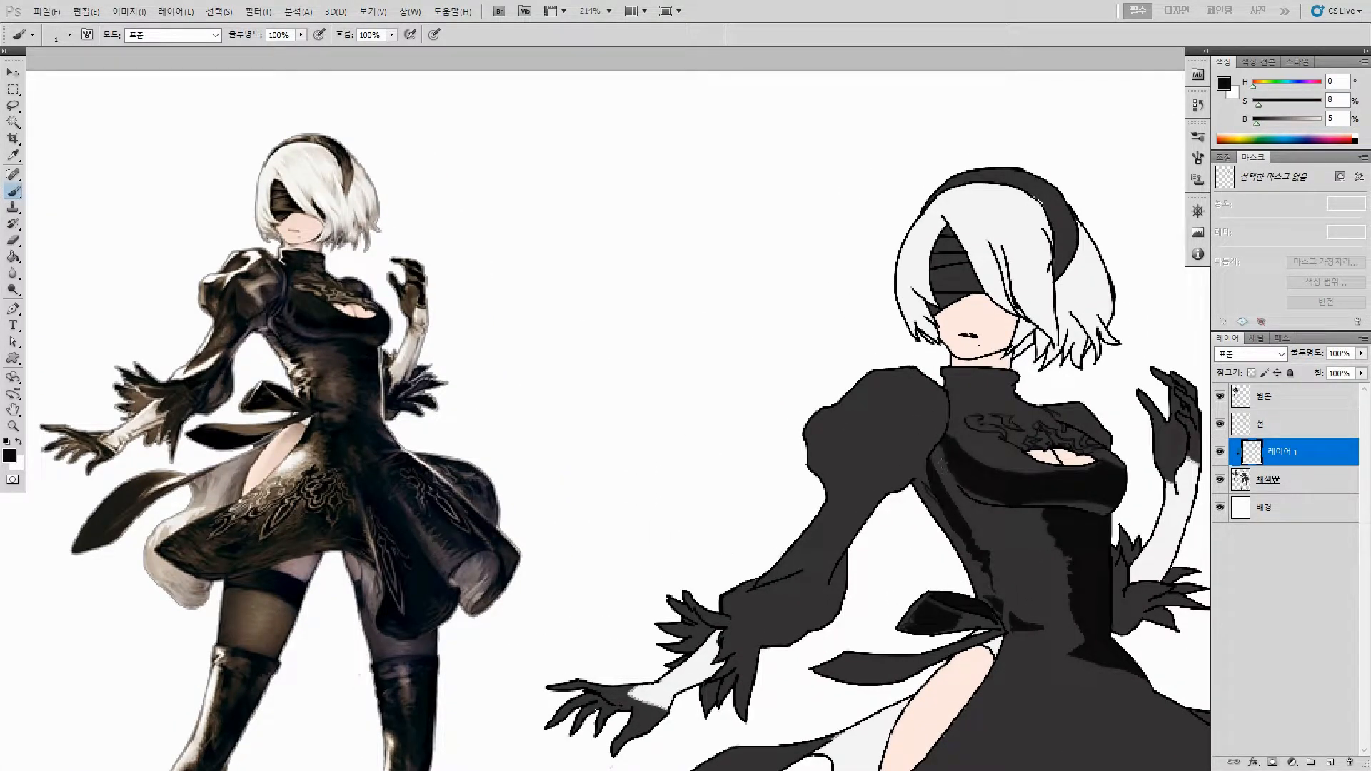
left_click_drag(935, 452, 973, 497)
scroll(953, 489, "up", 3)
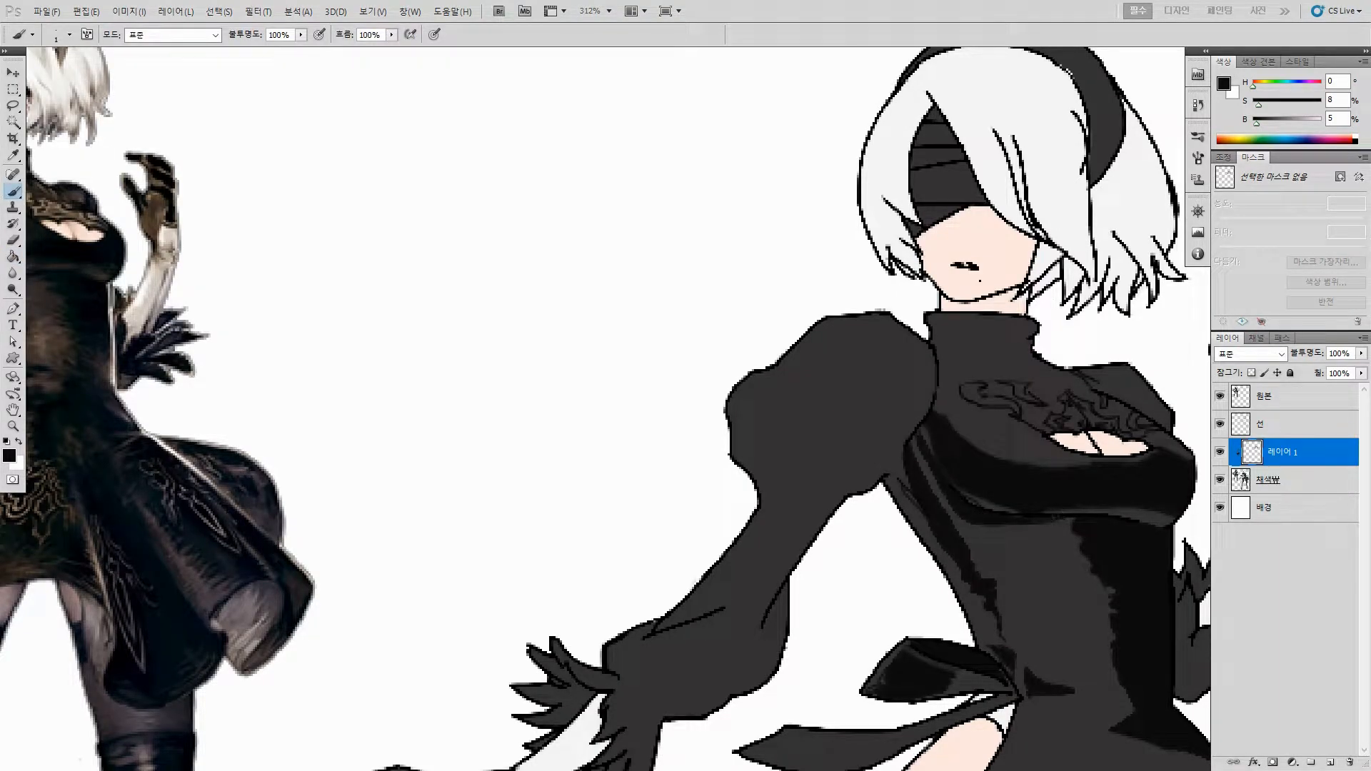
scroll(977, 485, "down", 6)
scroll(1007, 514, "up", 3)
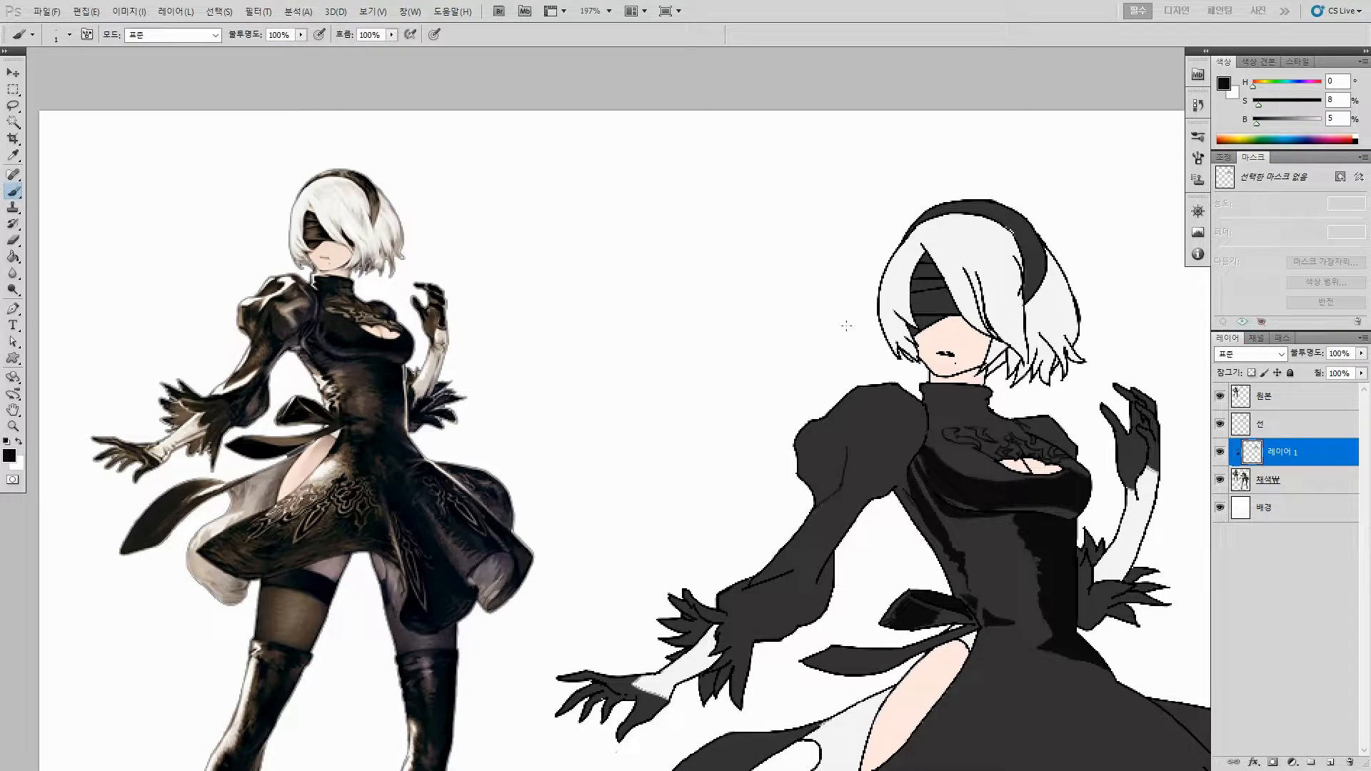
Step: Outline the fold shadow where the puff sleeve meets the upper arm and fill it with near-black
left_click_drag(852, 461, 859, 478)
mouse_move(841, 501)
left_mouse_down()
mouse_move(820, 513)
mouse_move(838, 525)
mouse_move(823, 561)
left_mouse_up()
key("g")
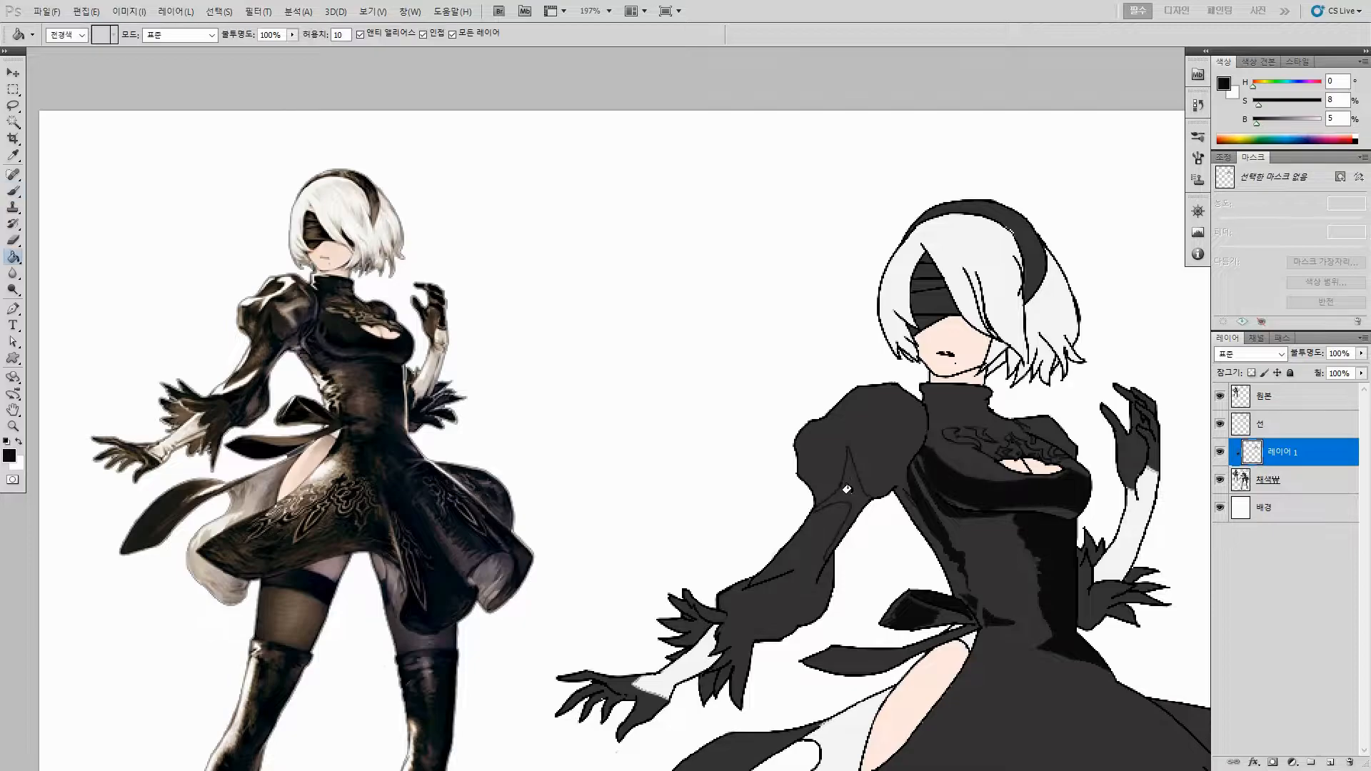
left_click(853, 489)
left_click(853, 483)
mouse_move(854, 482)
left_mouse_down()
mouse_move(888, 486)
mouse_move(930, 530)
left_mouse_up()
scroll(930, 530, "down", 2)
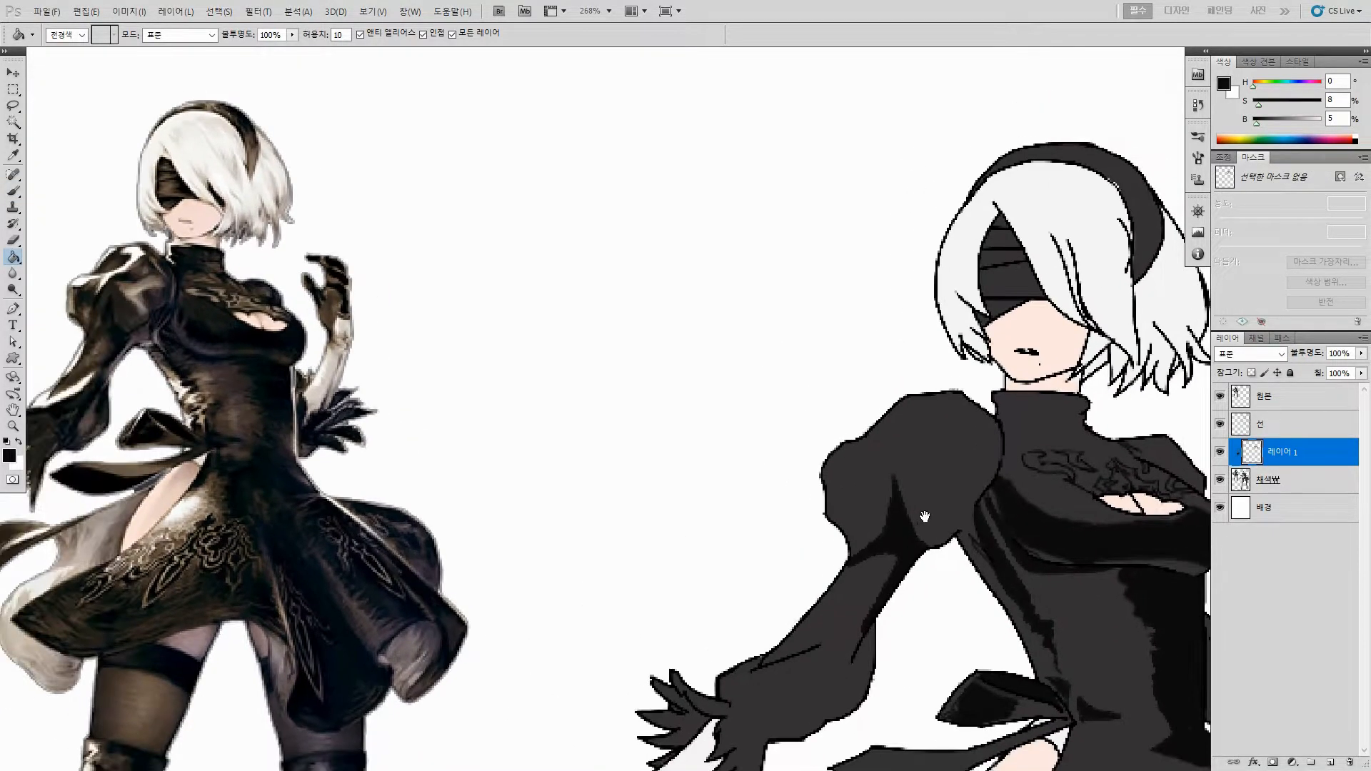
Step: Draw shadow lines along the puff sleeve's armpit edge and an angled fold line across its upper half, trimming the line's end
key("b")
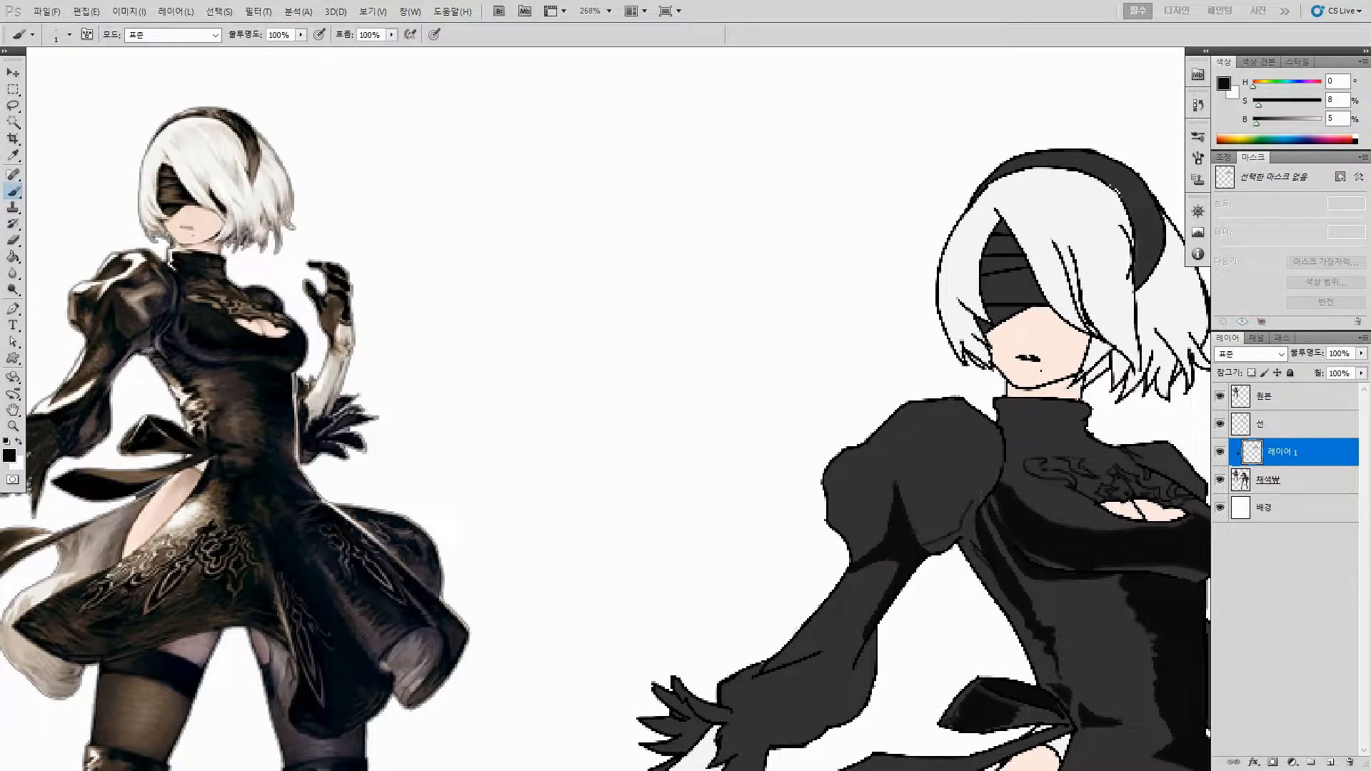
left_click_drag(952, 532, 918, 547)
mouse_move(909, 481)
left_mouse_down()
mouse_move(911, 466)
mouse_move(951, 471)
mouse_move(995, 434)
left_mouse_up()
key("e")
key("b")
key("ctrl+z")
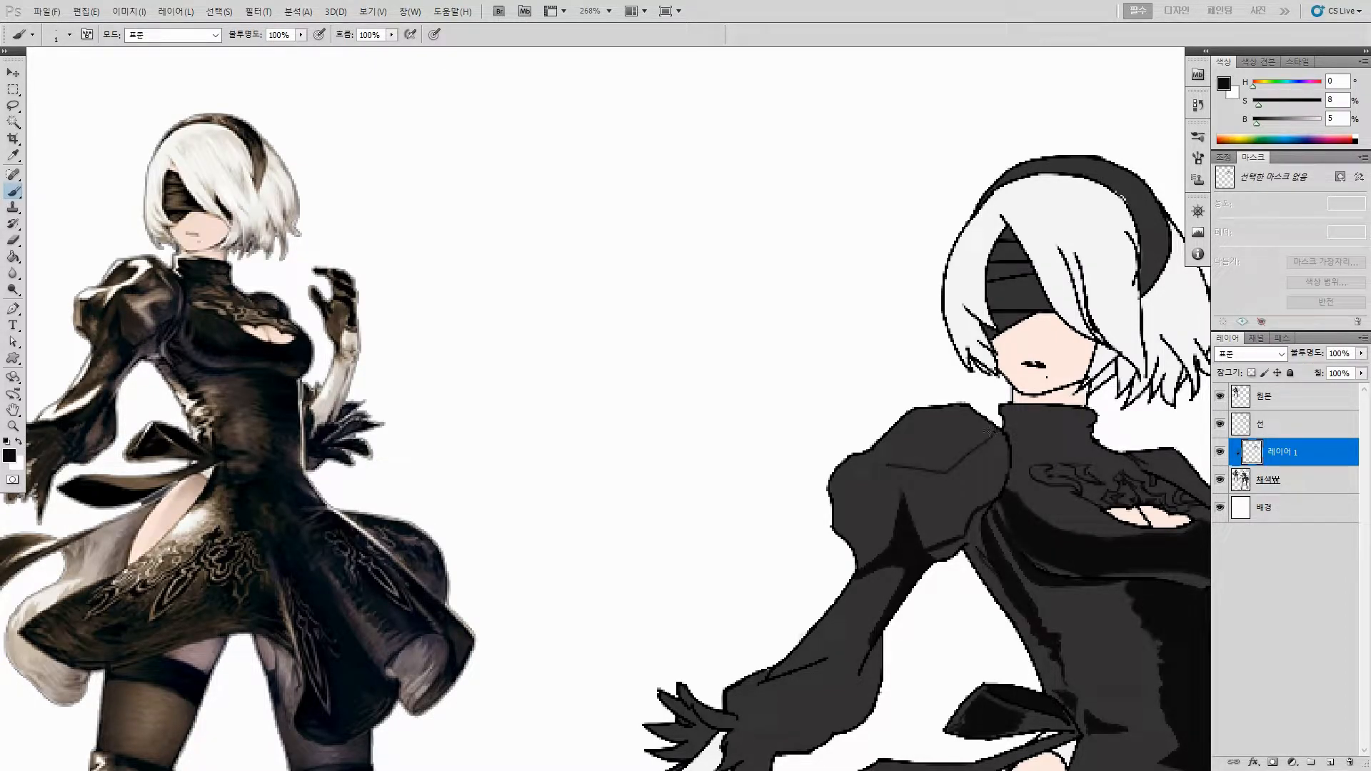
key("e")
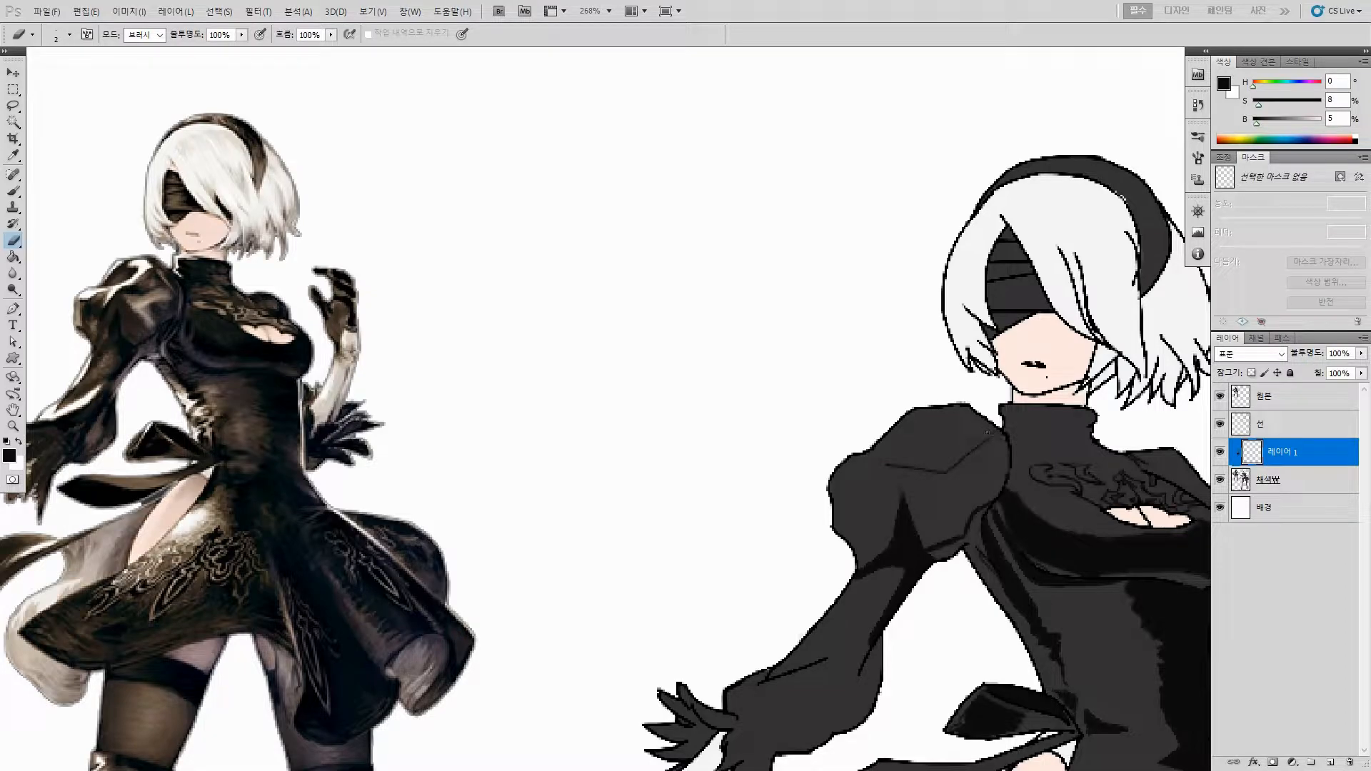
key("b")
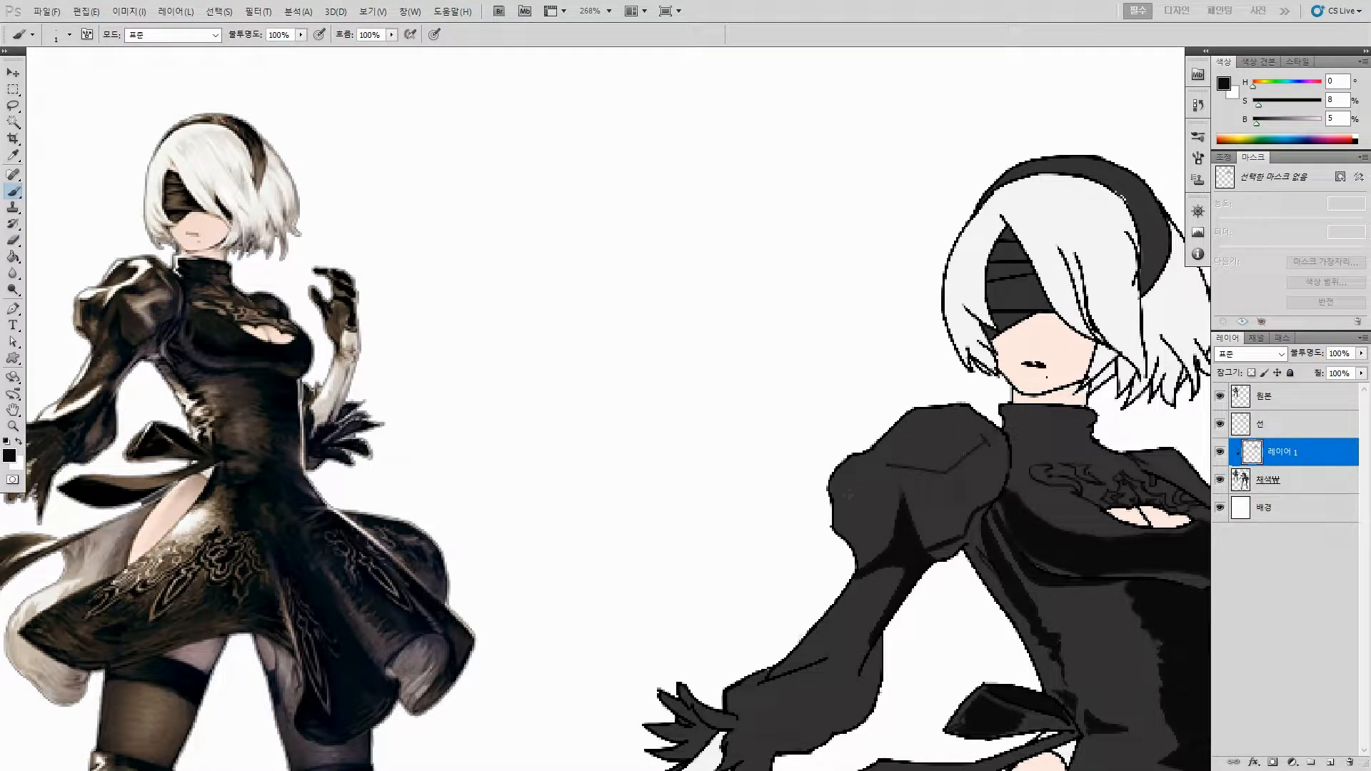
Step: Thicken the puff sleeve's angled fold with a larger brush, extend it down the outer side, and trim it with the eraser
mouse_move(886, 465)
left_mouse_down()
mouse_move(860, 506)
mouse_move(893, 460)
mouse_move(953, 470)
left_mouse_up()
mouse_move(878, 483)
left_mouse_down()
mouse_move(862, 502)
mouse_move(883, 475)
mouse_move(863, 502)
mouse_move(942, 469)
mouse_move(922, 465)
left_mouse_up()
key("]")
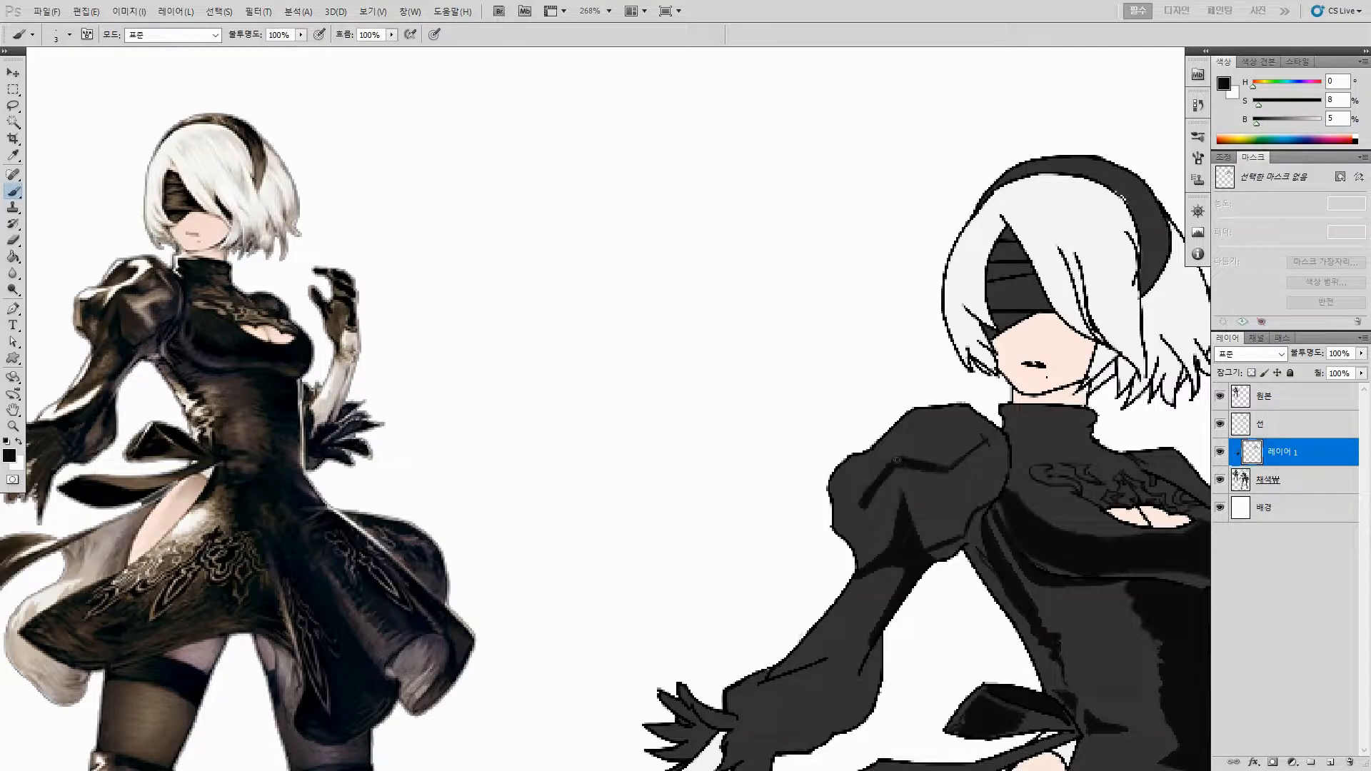
key("e")
left_click_drag(855, 509, 876, 480)
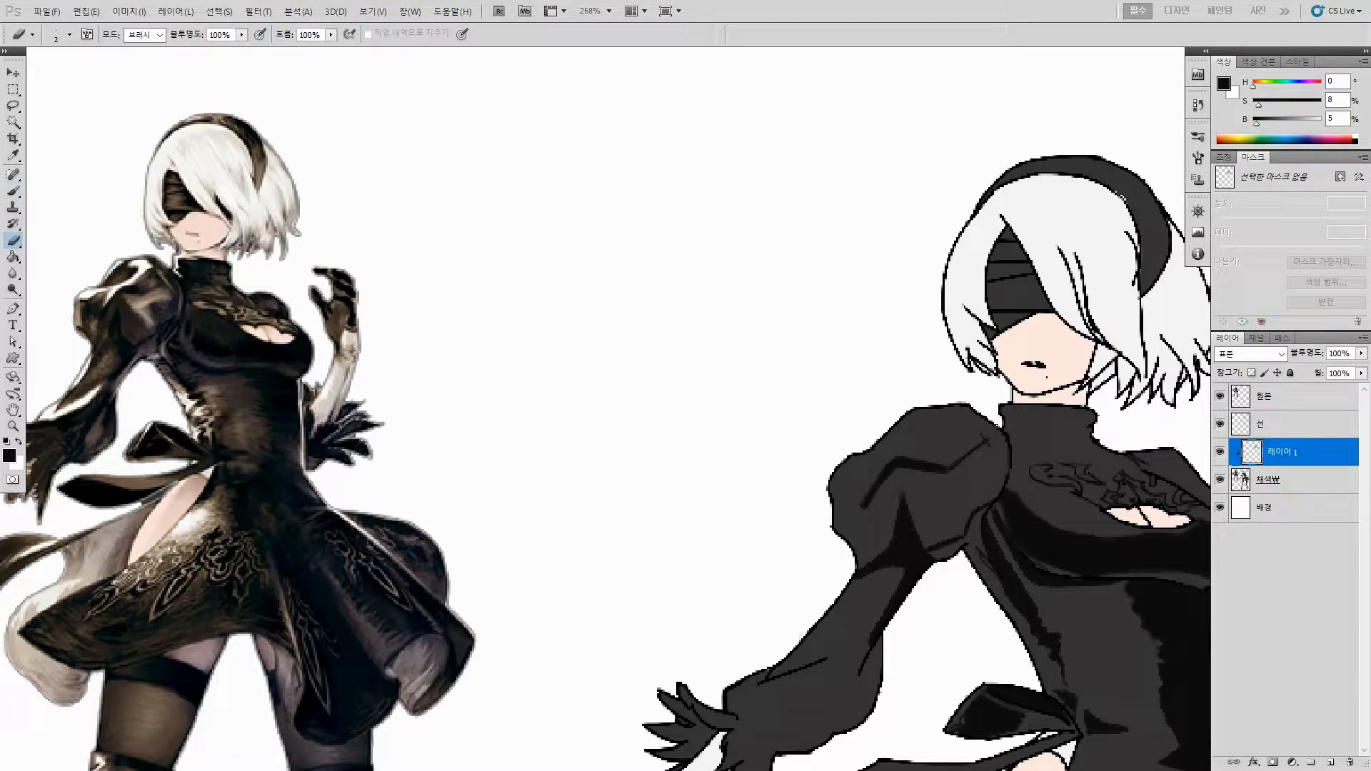
Step: Paint a short fold shadow at the outer edge of the puff sleeve, undoing and redoing the first stroke
key("b")
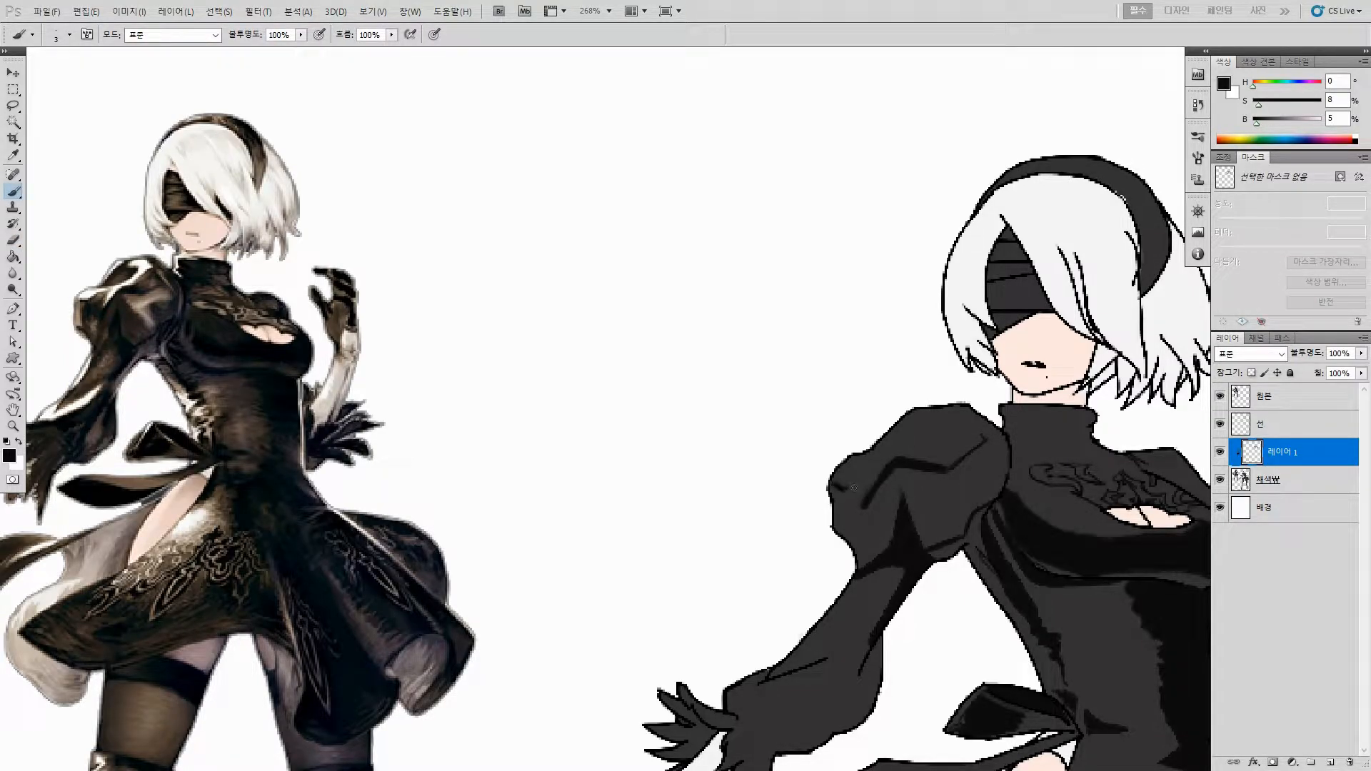
mouse_move(846, 488)
left_mouse_down()
mouse_move(861, 477)
mouse_move(846, 486)
left_mouse_up()
key("ctrl+z")
key("e")
key("b")
mouse_move(847, 501)
left_mouse_down()
mouse_move(853, 522)
mouse_move(849, 488)
mouse_move(867, 479)
mouse_move(856, 524)
mouse_move(872, 489)
left_mouse_up()
key("e")
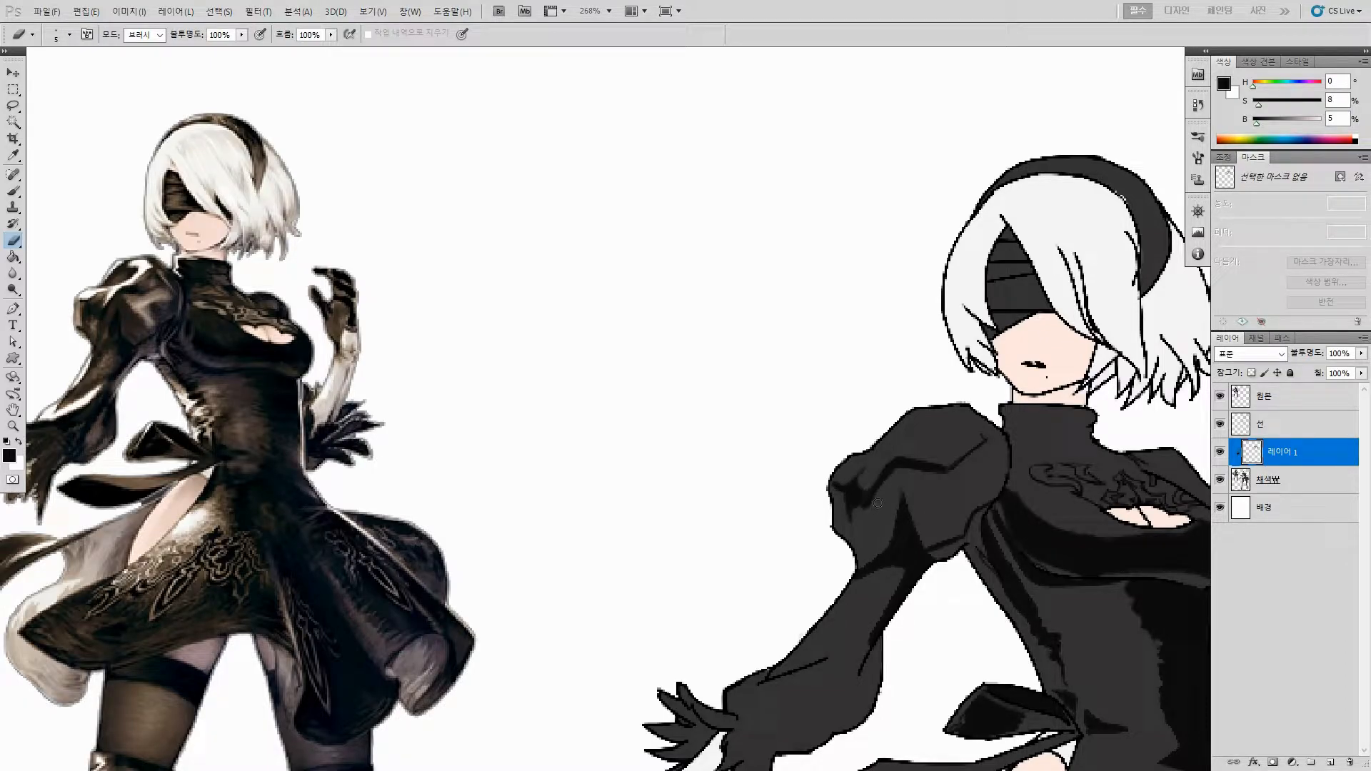
Step: Refine the outer puff-sleeve fold shadows by alternating between the eraser and the brush
key("b")
key("e")
left_click_drag(891, 482, 887, 504)
key("b")
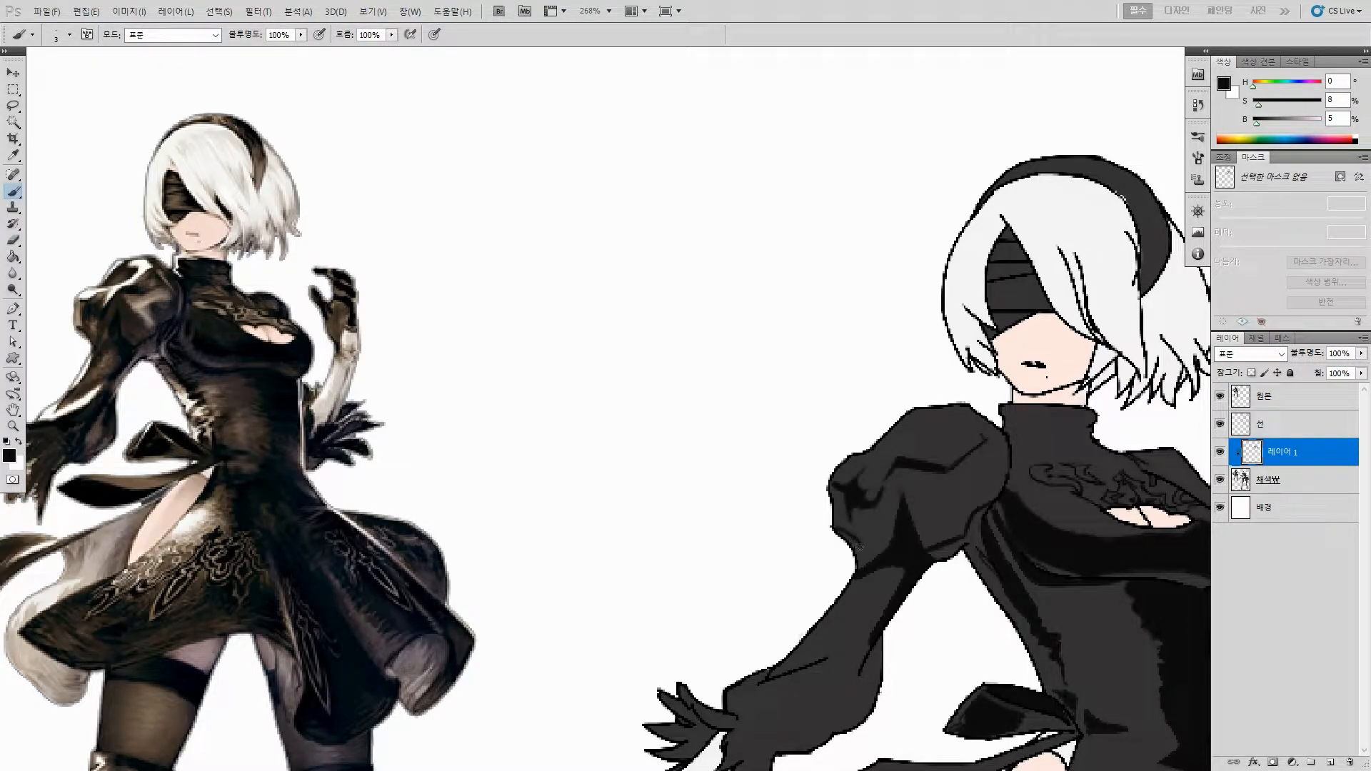
key("e")
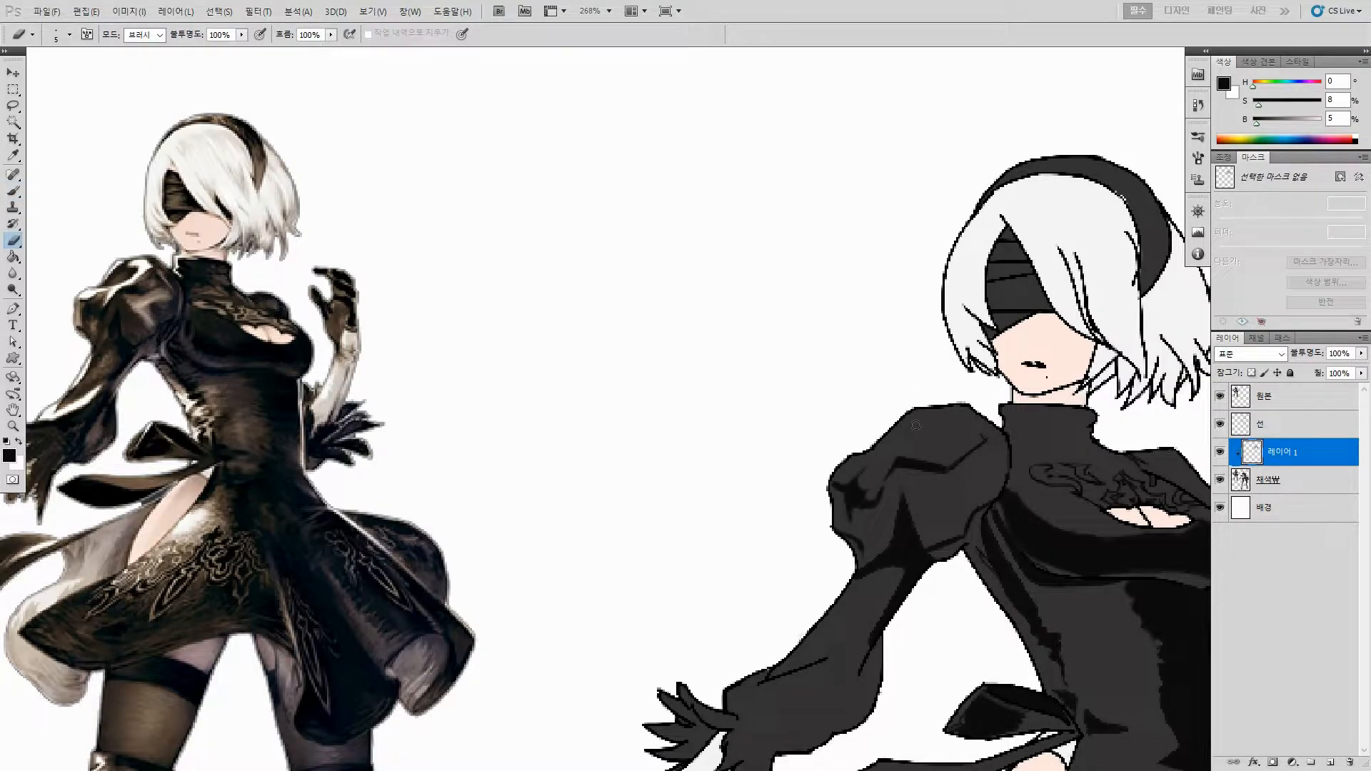
Step: Paint a fold shadow along the top of the puff sleeve, replacing the first attempt, and touch up the shading beside the armpit
key("b")
left_click_drag(919, 416, 890, 437)
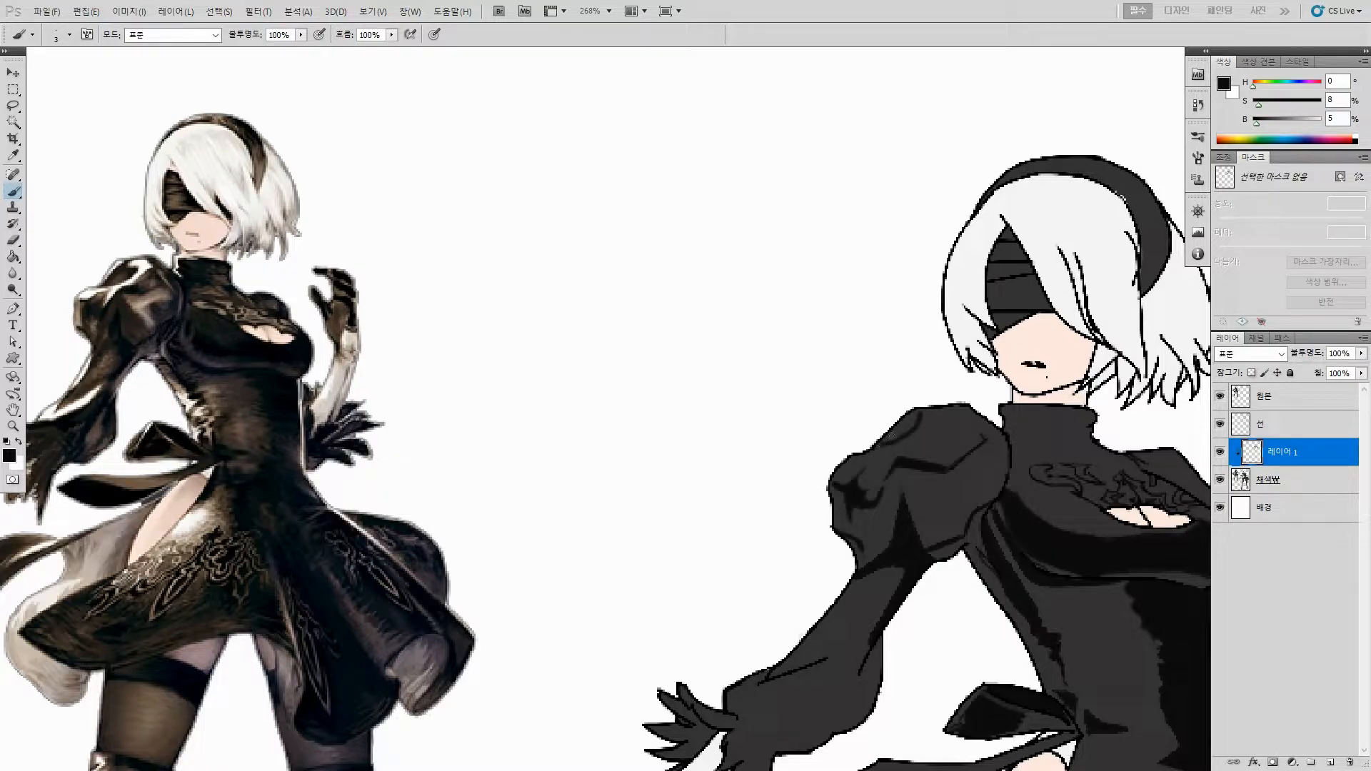
key("ctrl+alt+z")
key("ctrl+alt+z")
left_click_drag(921, 414, 876, 447)
key("e")
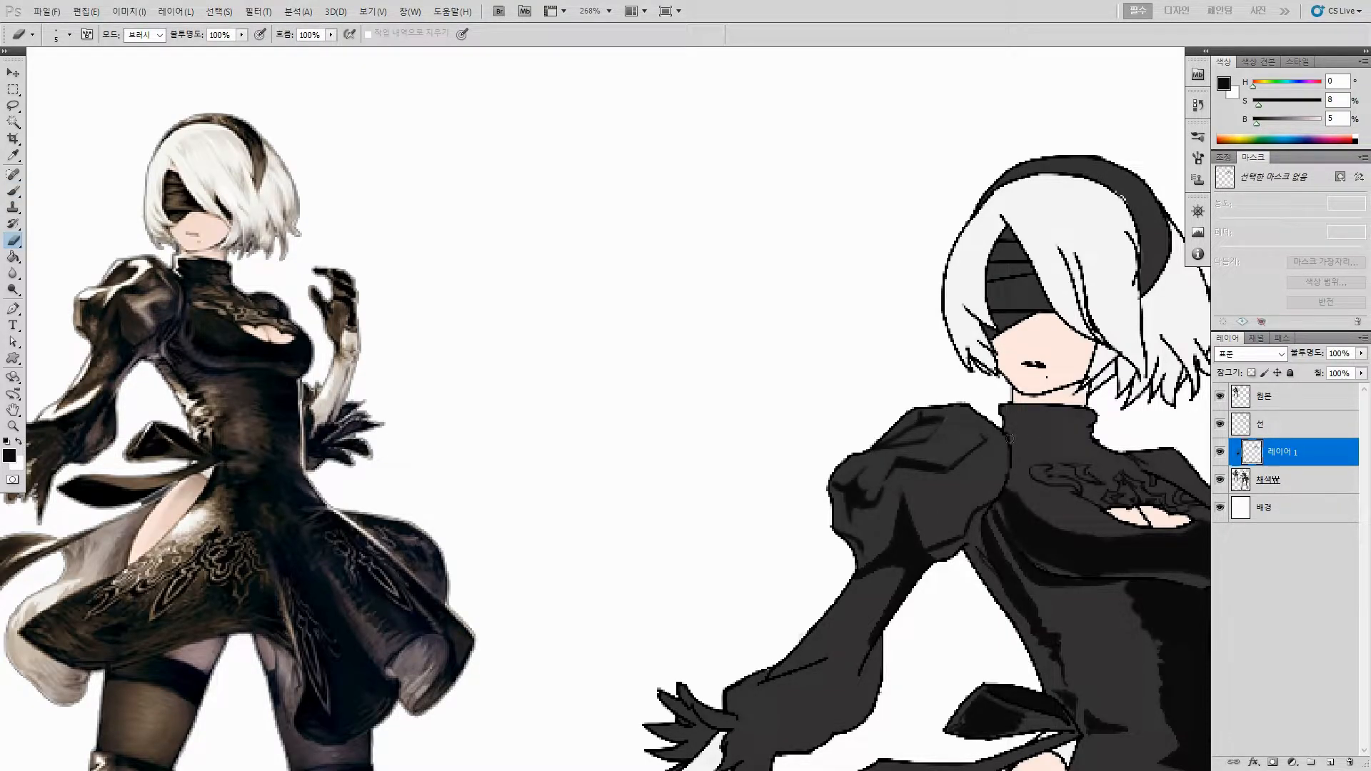
key("b")
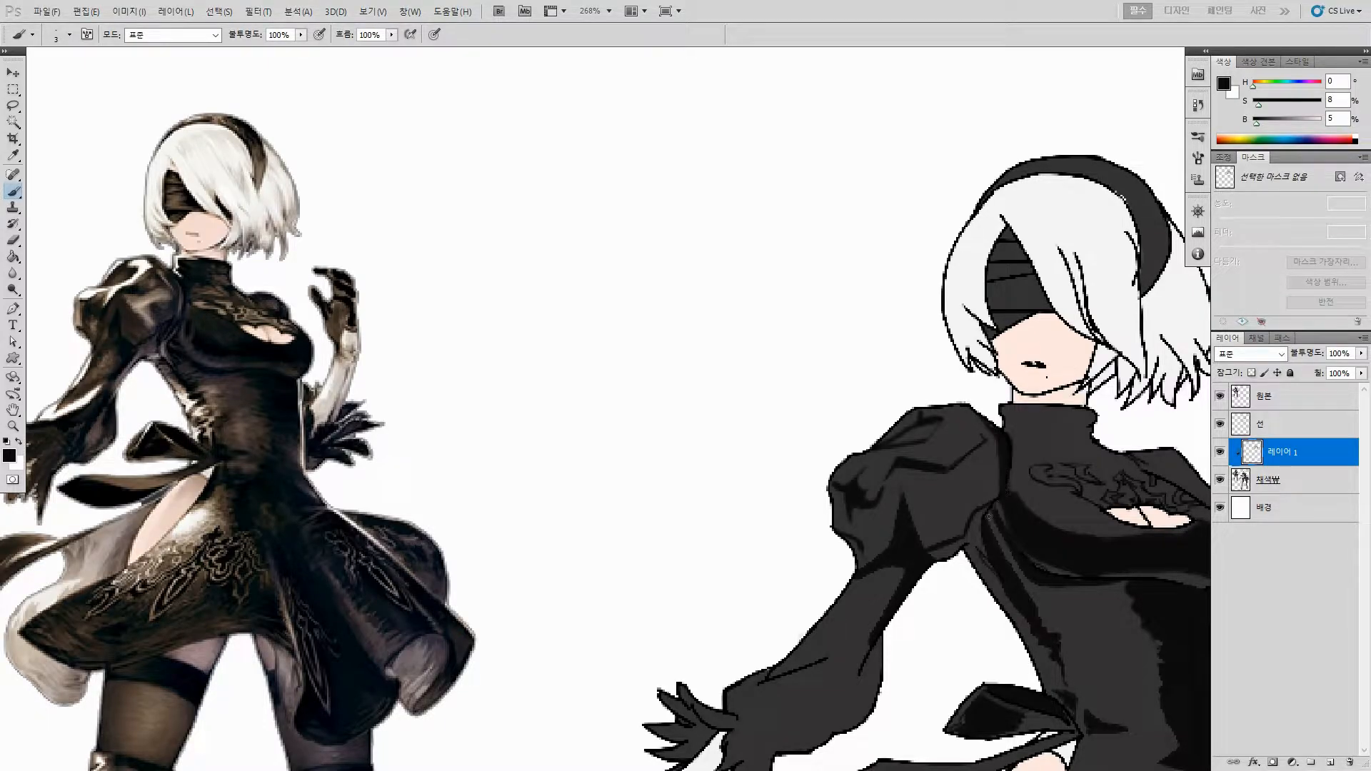
mouse_move(968, 544)
left_mouse_down()
mouse_move(981, 511)
mouse_move(975, 526)
left_mouse_up()
Step: Outline the shadow on the dress's high collar, close the gap in the outline, and fill it with near-black
key("space")
left_click_drag(1036, 431, 975, 431)
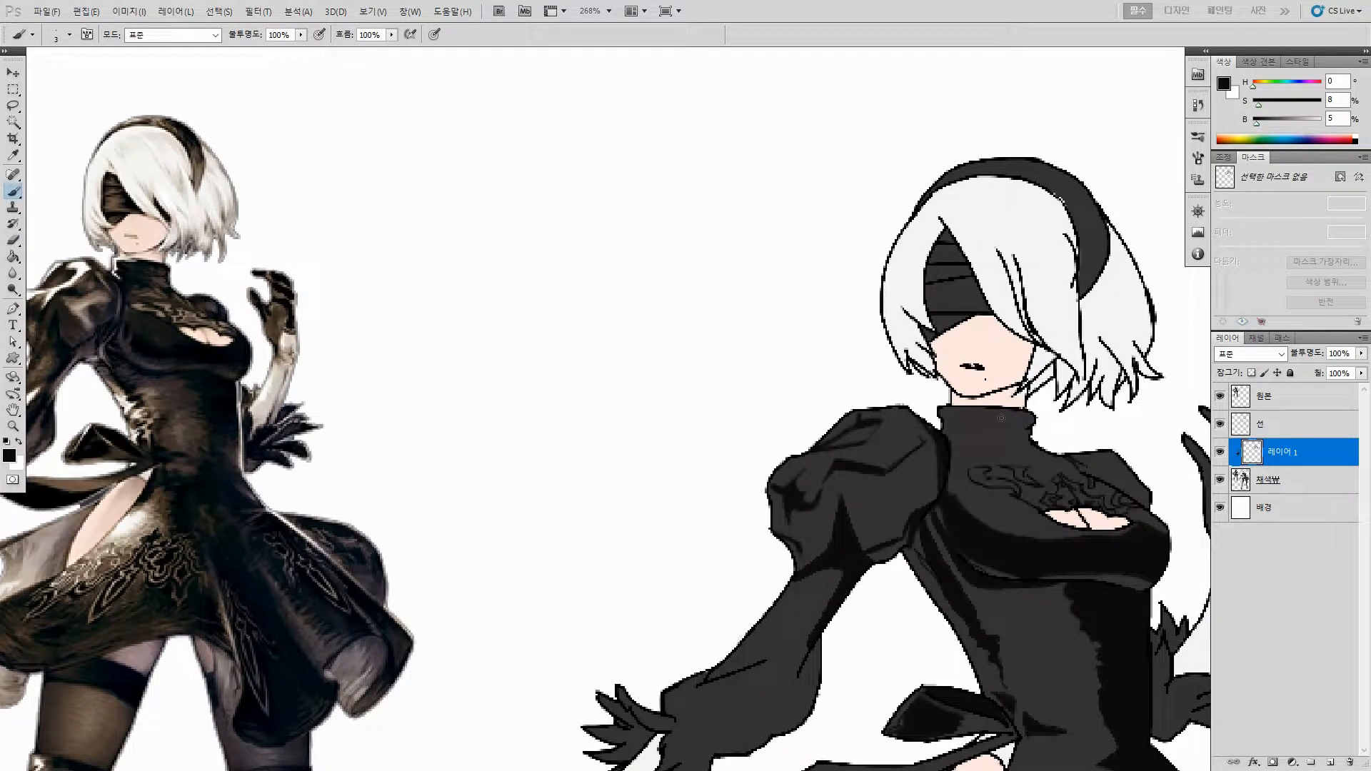
mouse_move(1001, 412)
left_mouse_down()
mouse_move(1004, 447)
mouse_move(950, 481)
mouse_move(980, 452)
mouse_move(1010, 449)
mouse_move(947, 436)
left_mouse_up()
key("g")
left_click(1007, 446)
key("ctrl+z")
key("b")
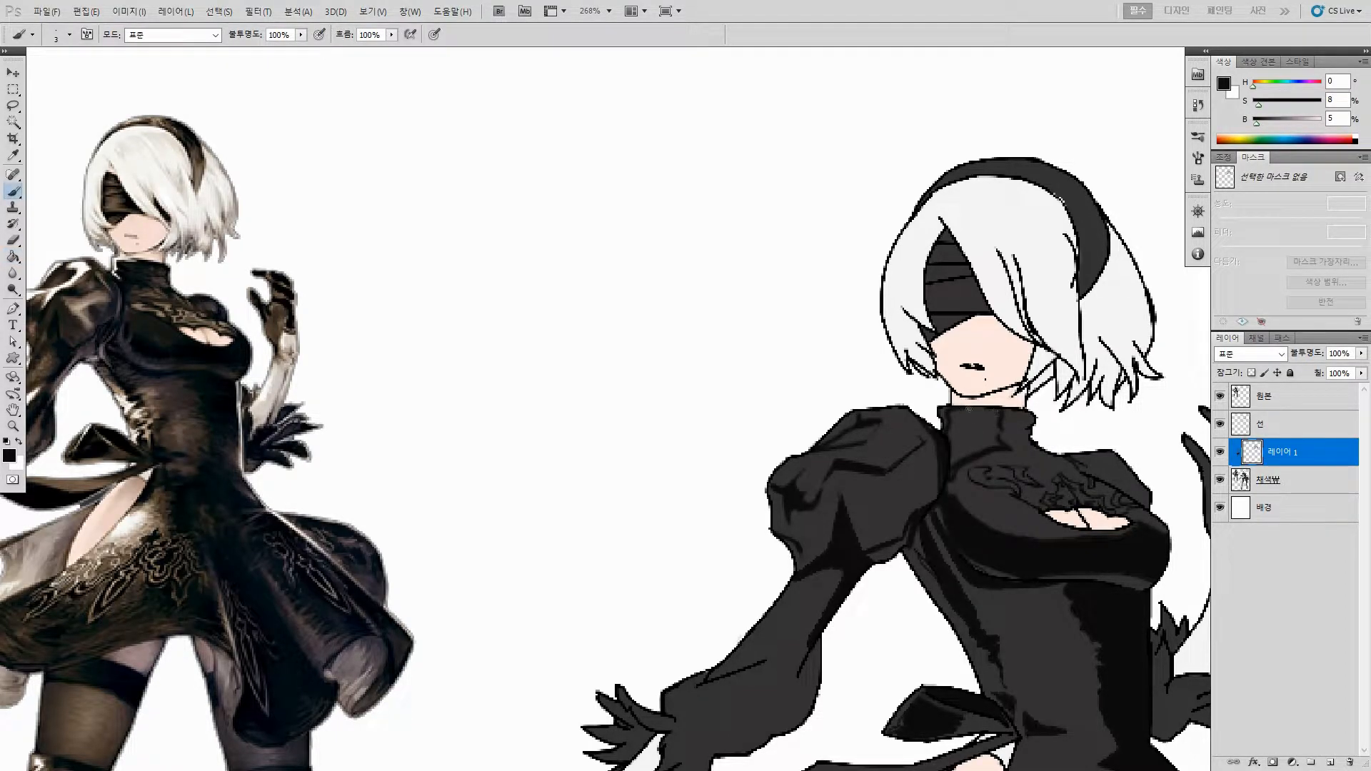
left_click(998, 438)
key("g")
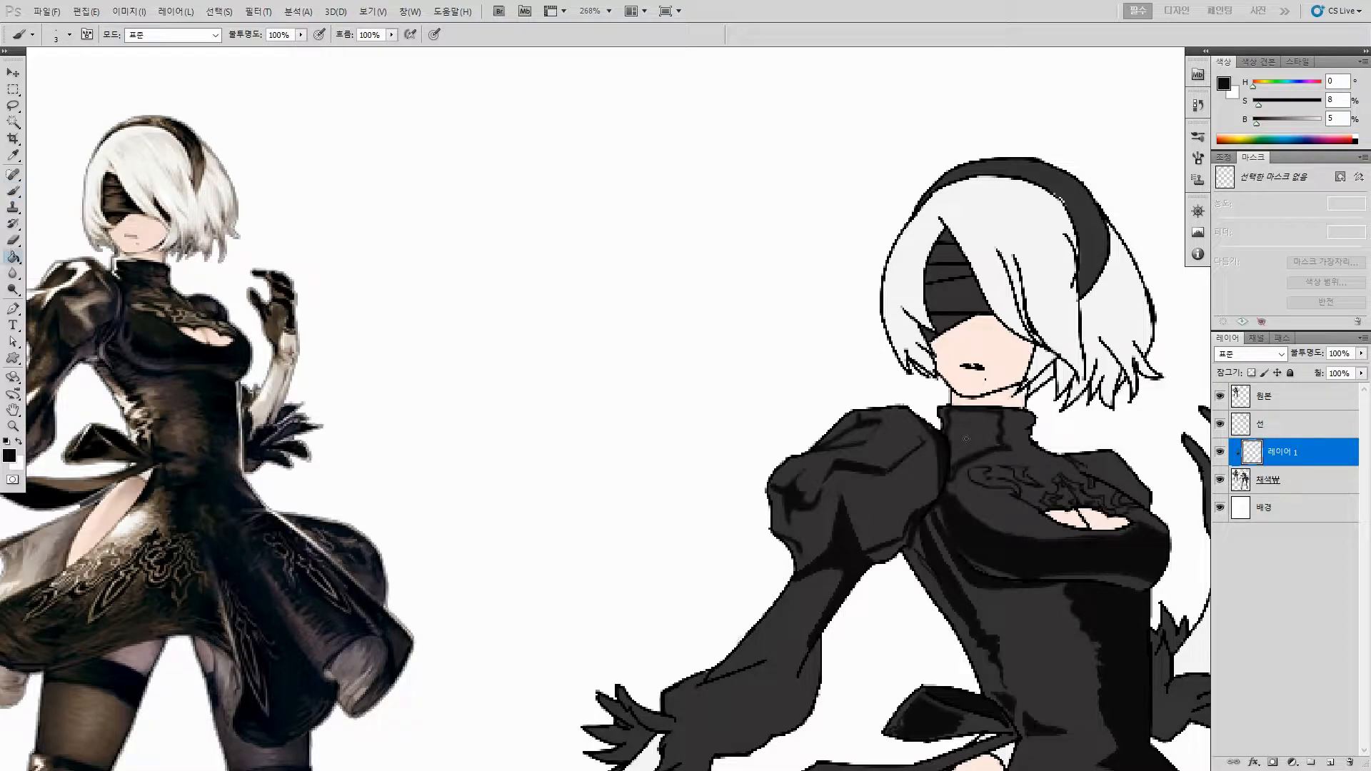
left_click(983, 456)
scroll(999, 480, "down", 3)
scroll(957, 500, "up", 3)
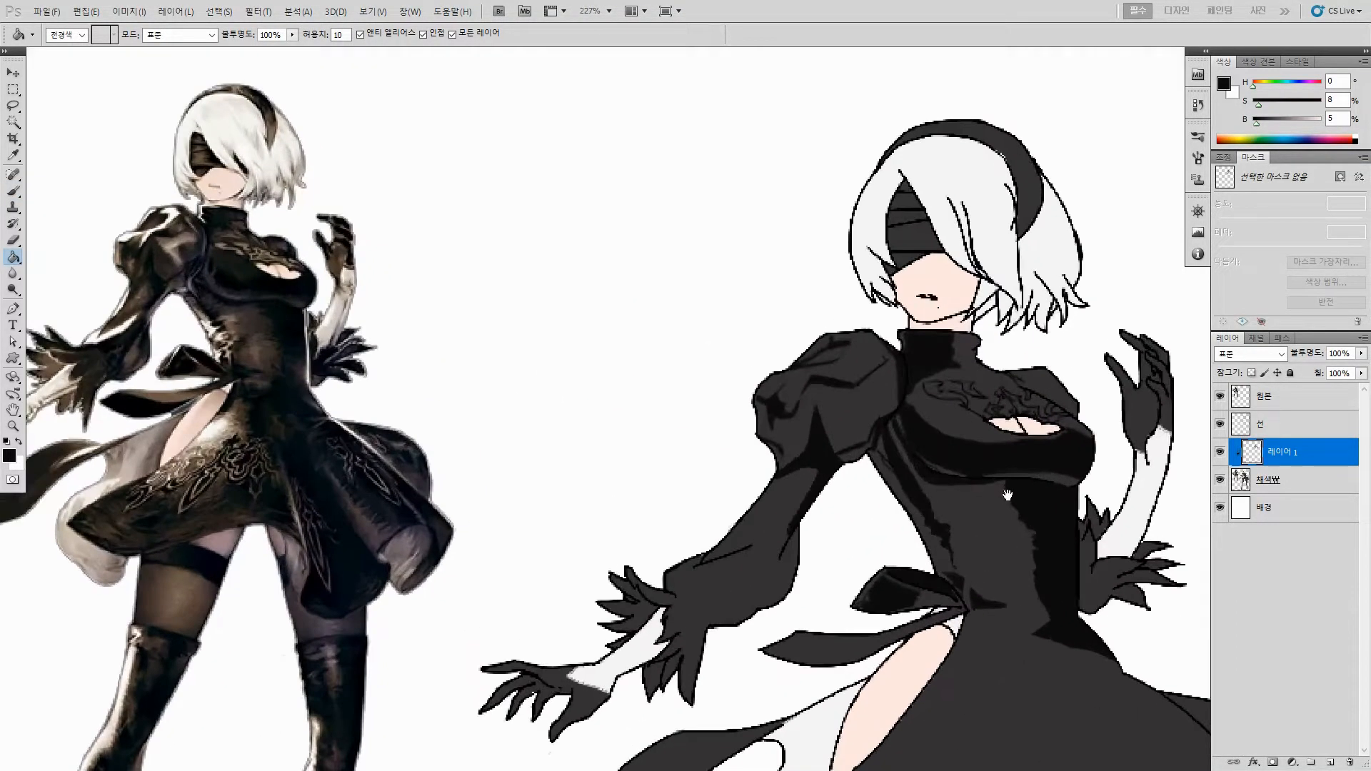
Step: Draw fold shadow outlines along the lower sleeve above the feathered cuff and darken the sleeve's inner edge
key("b")
mouse_move(1058, 415)
left_mouse_down()
mouse_move(1070, 408)
mouse_move(1102, 432)
mouse_move(1089, 436)
mouse_move(1086, 425)
mouse_move(1116, 440)
mouse_move(1130, 427)
left_mouse_up()
left_click_drag(804, 510, 861, 512)
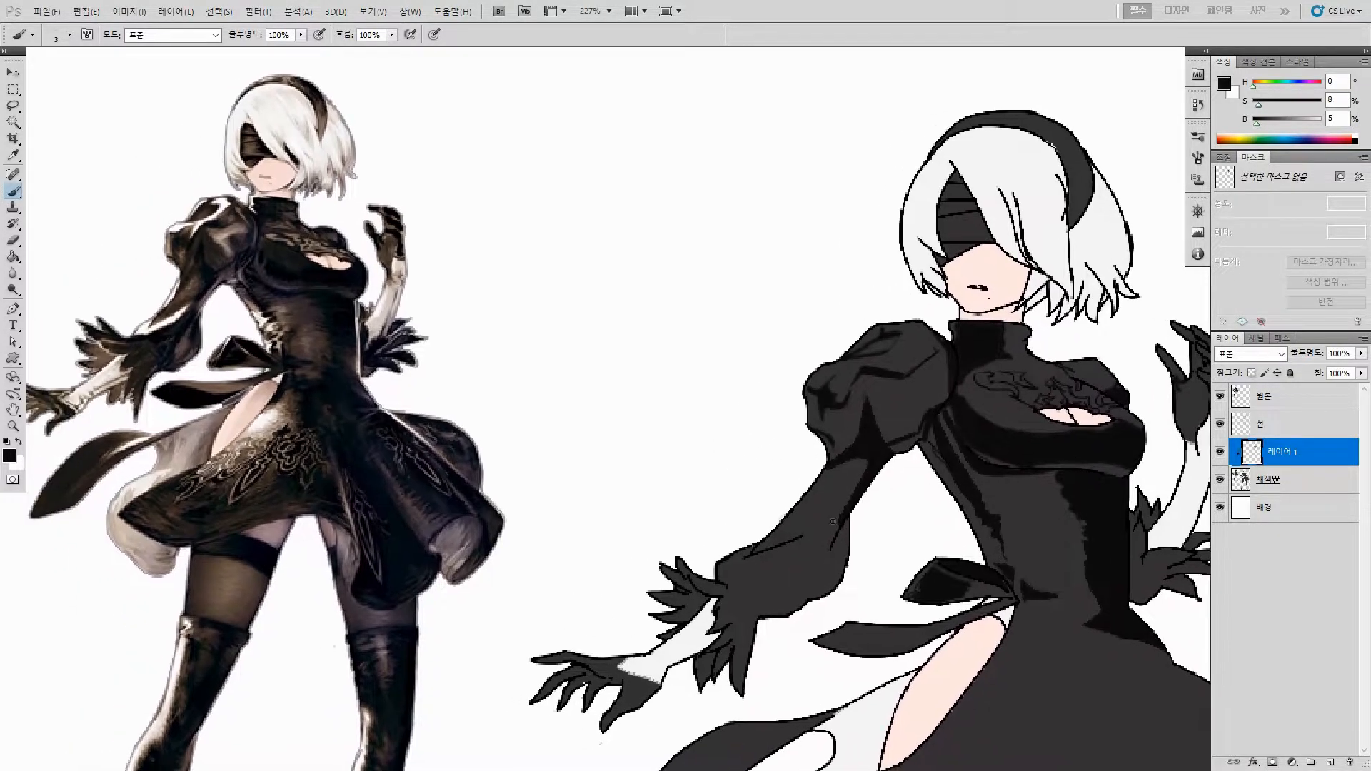
mouse_move(717, 572)
left_mouse_down()
mouse_move(824, 544)
mouse_move(798, 569)
mouse_move(718, 572)
mouse_move(827, 548)
mouse_move(805, 557)
left_mouse_up()
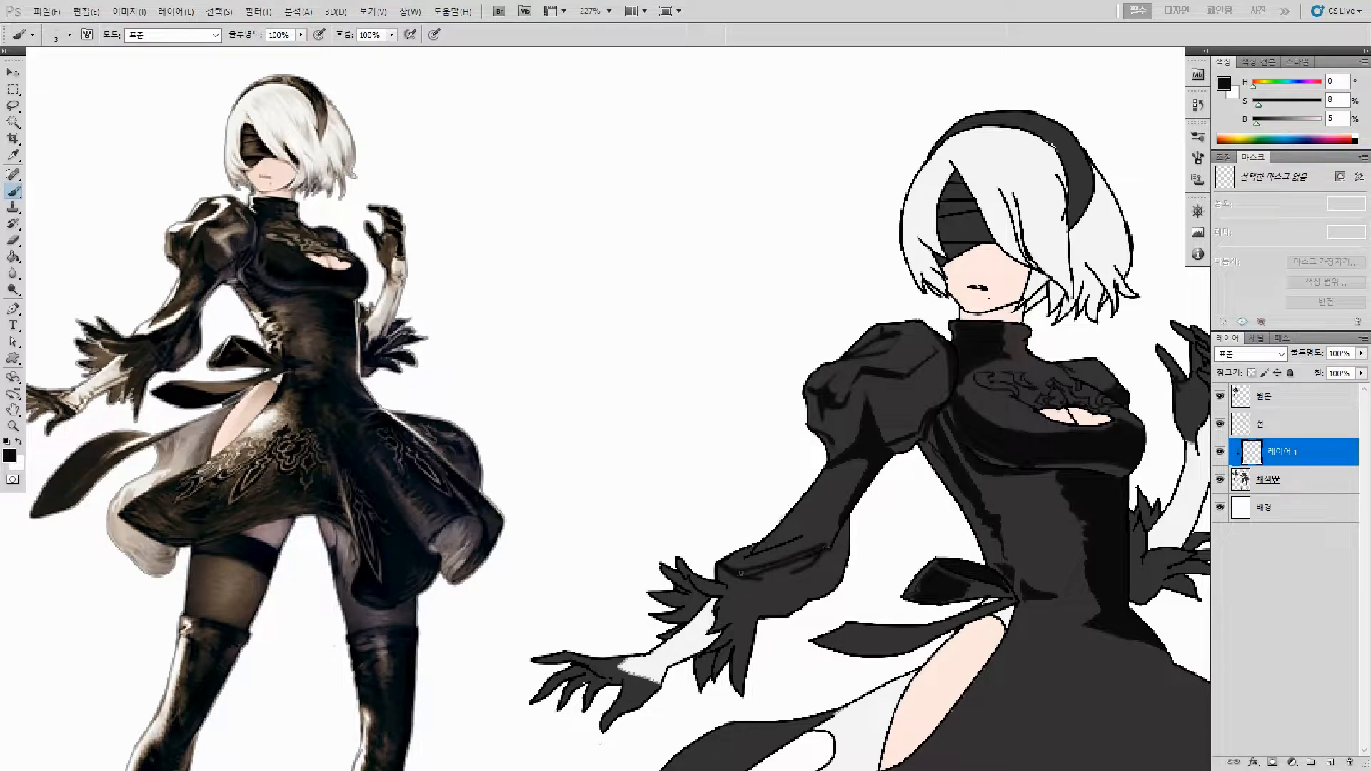
left_click_drag(804, 564, 754, 580)
key("b")
mouse_move(846, 529)
left_mouse_down()
mouse_move(838, 577)
mouse_move(842, 558)
left_mouse_up()
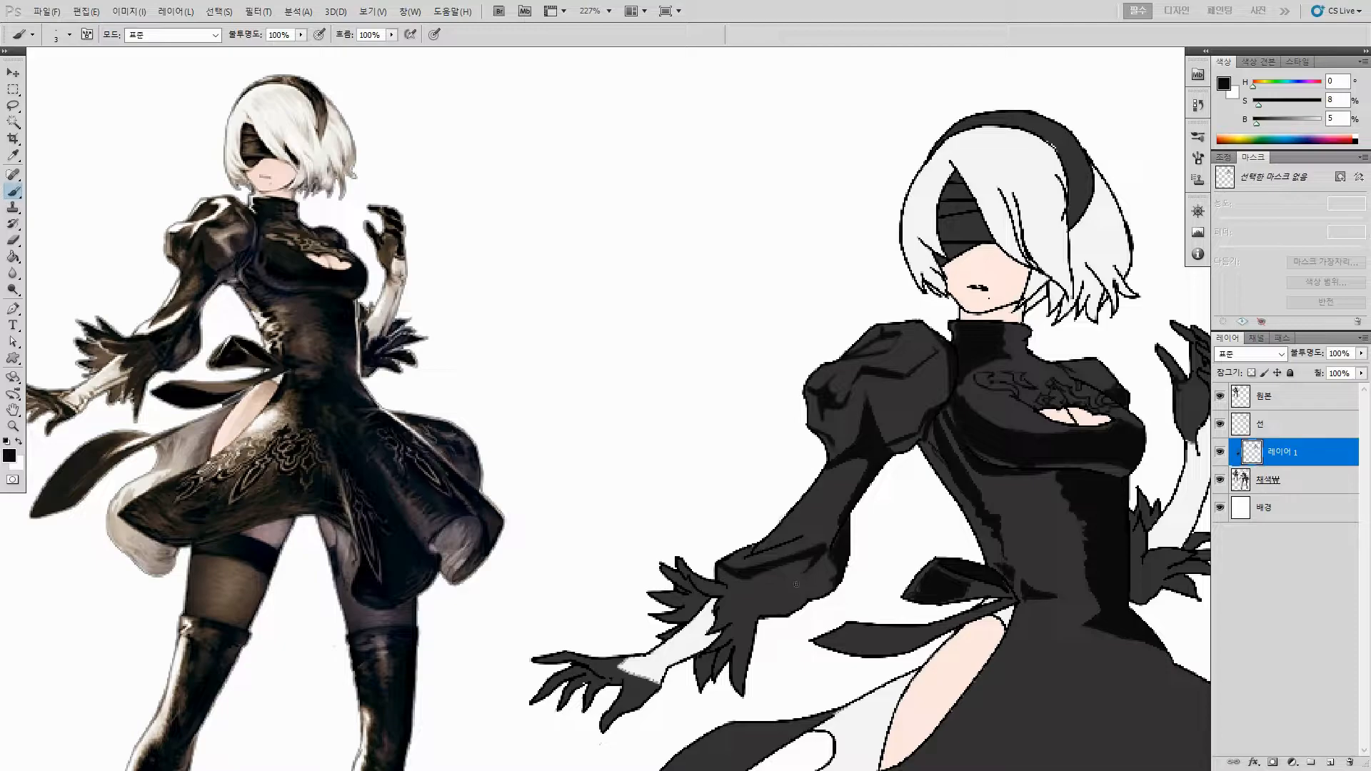
Step: Brush near-black shading across the lower sleeve's underside and erase the excess along its upper fold
mouse_move(757, 590)
left_mouse_down()
mouse_move(798, 578)
mouse_move(780, 613)
left_mouse_up()
mouse_move(825, 553)
left_mouse_down()
mouse_move(789, 598)
mouse_move(740, 587)
mouse_move(797, 575)
mouse_move(780, 616)
left_mouse_up()
left_click_drag(723, 569, 735, 584)
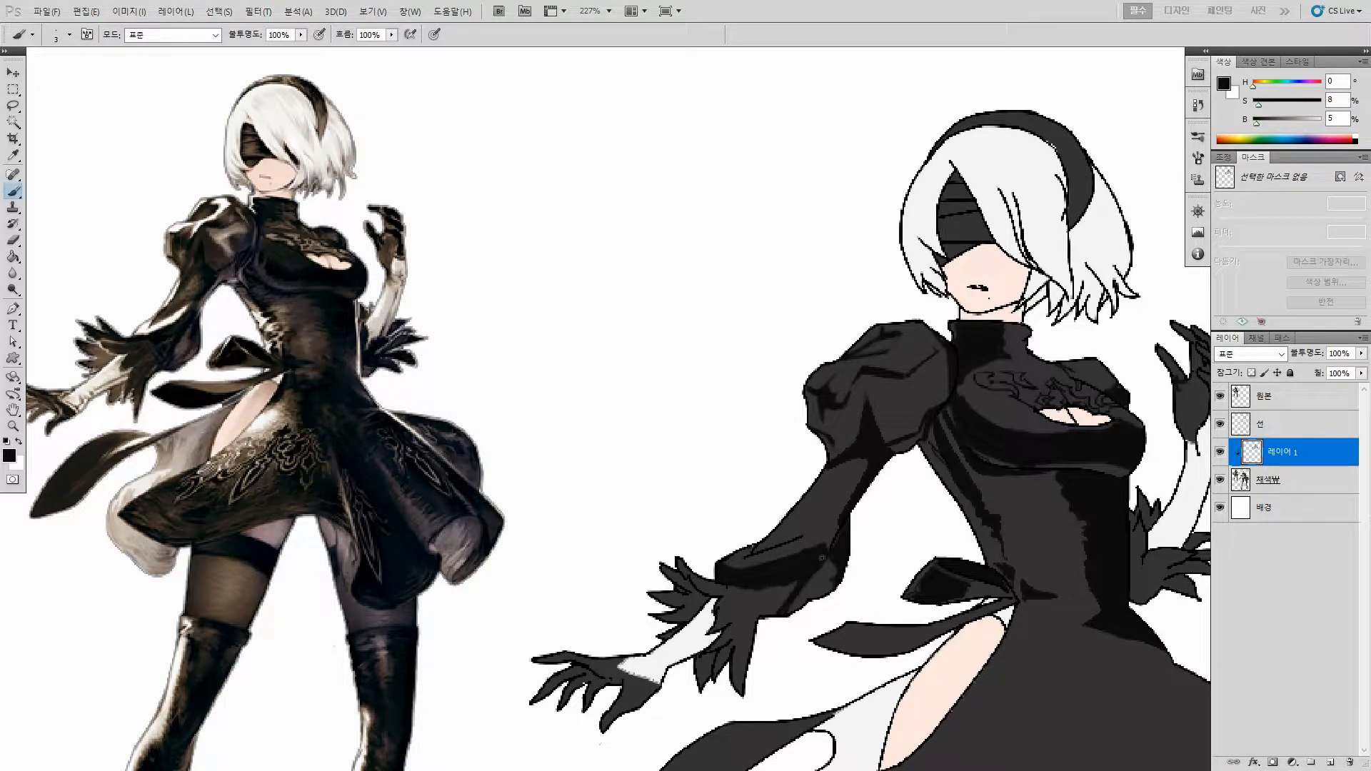
key("e")
left_click_drag(780, 556, 747, 566)
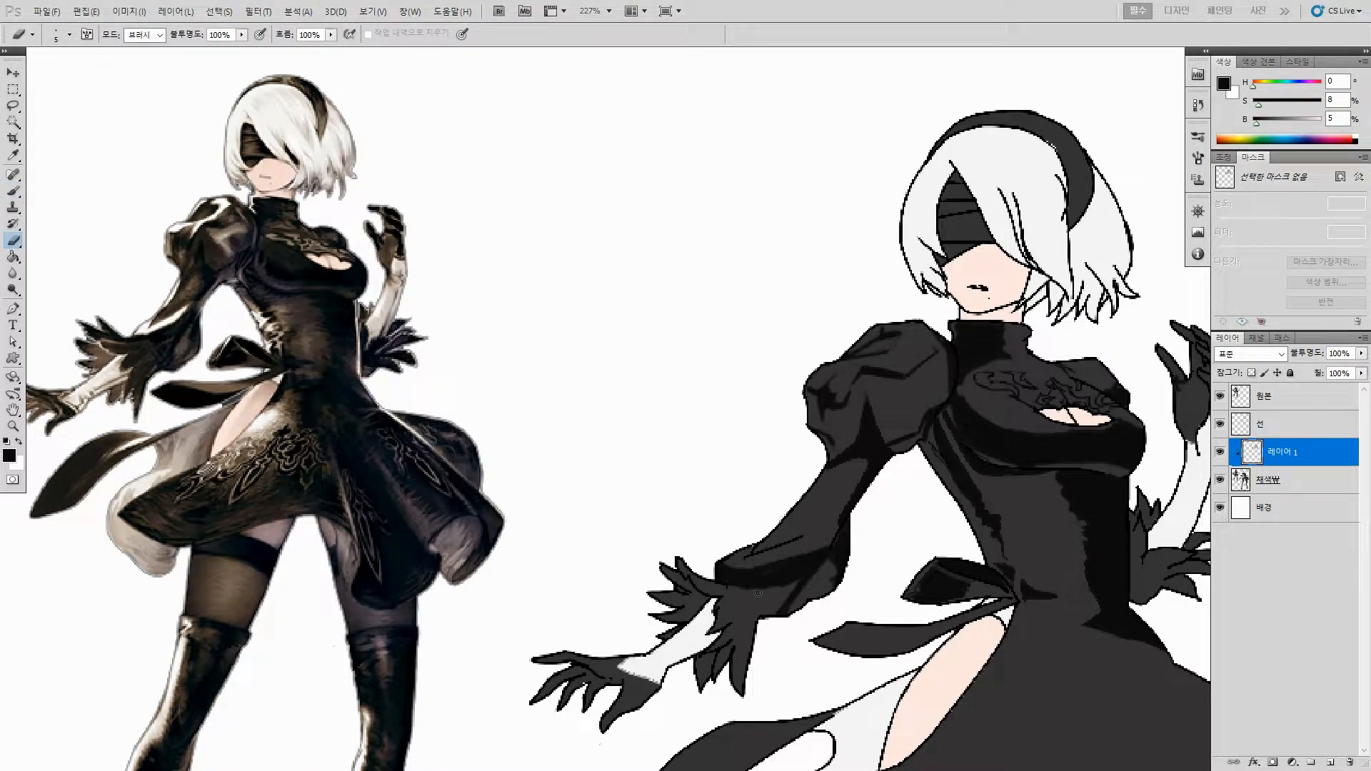
Step: Extend the lower sleeve's near-black shading down to its hem beside the feathered cuff
key("b")
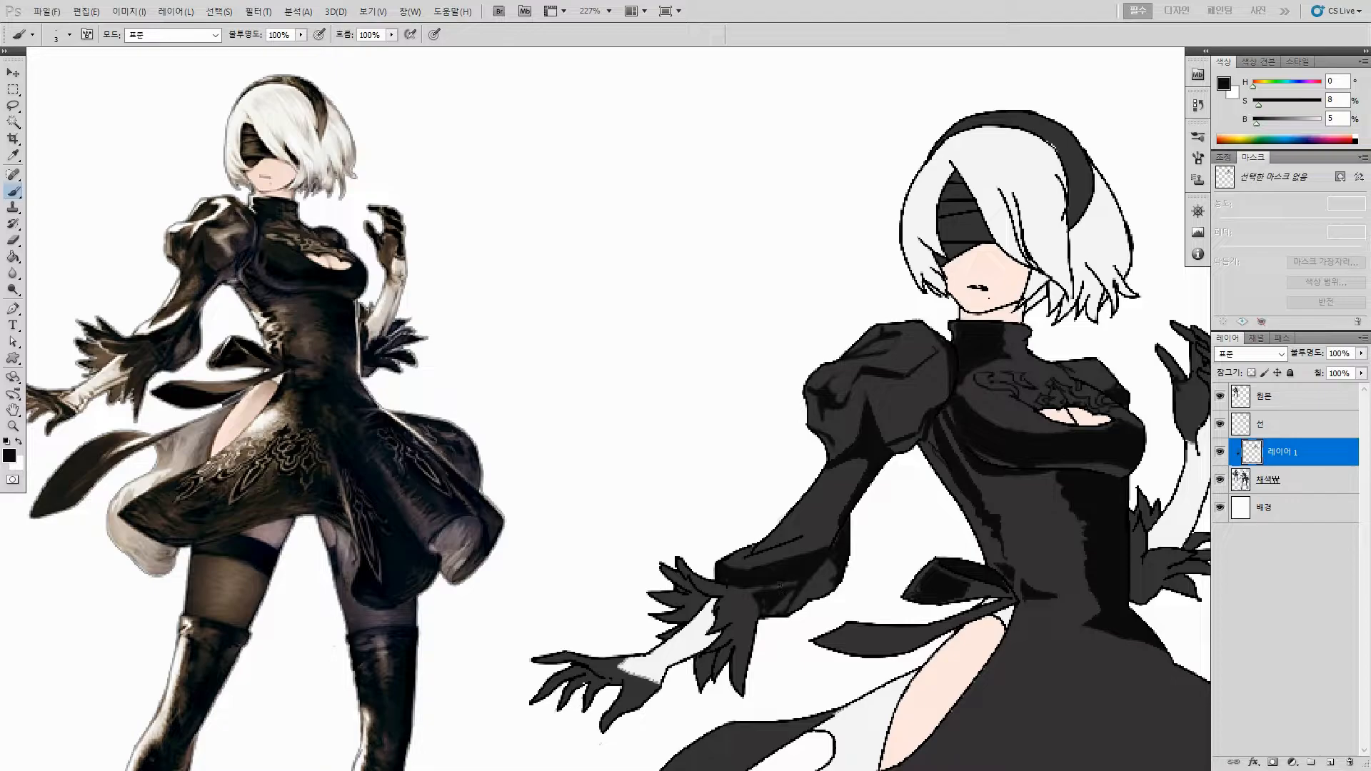
left_click_drag(764, 606, 759, 584)
key("e")
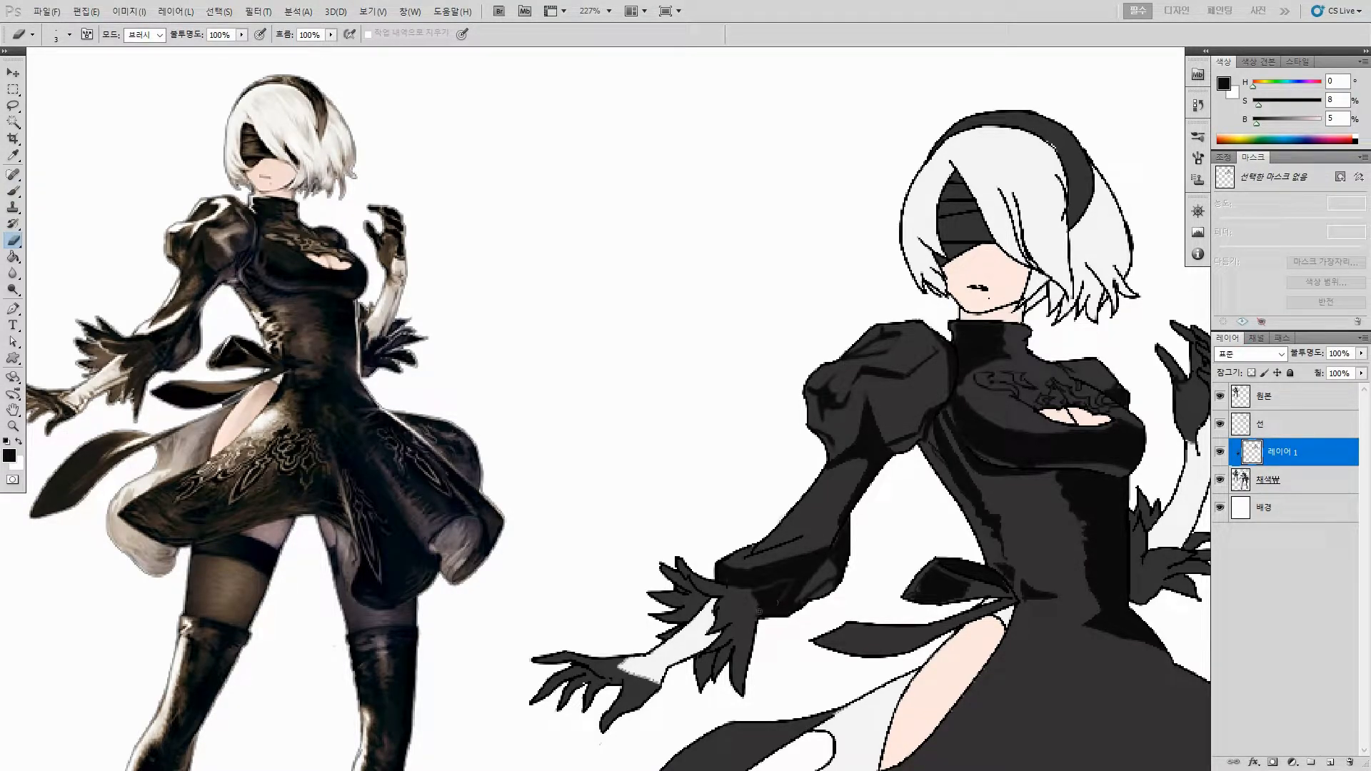
Step: Outline the shadow on the bow's long ribbon tail and fill it with near-black
left_click_drag(866, 521, 838, 517)
key("b")
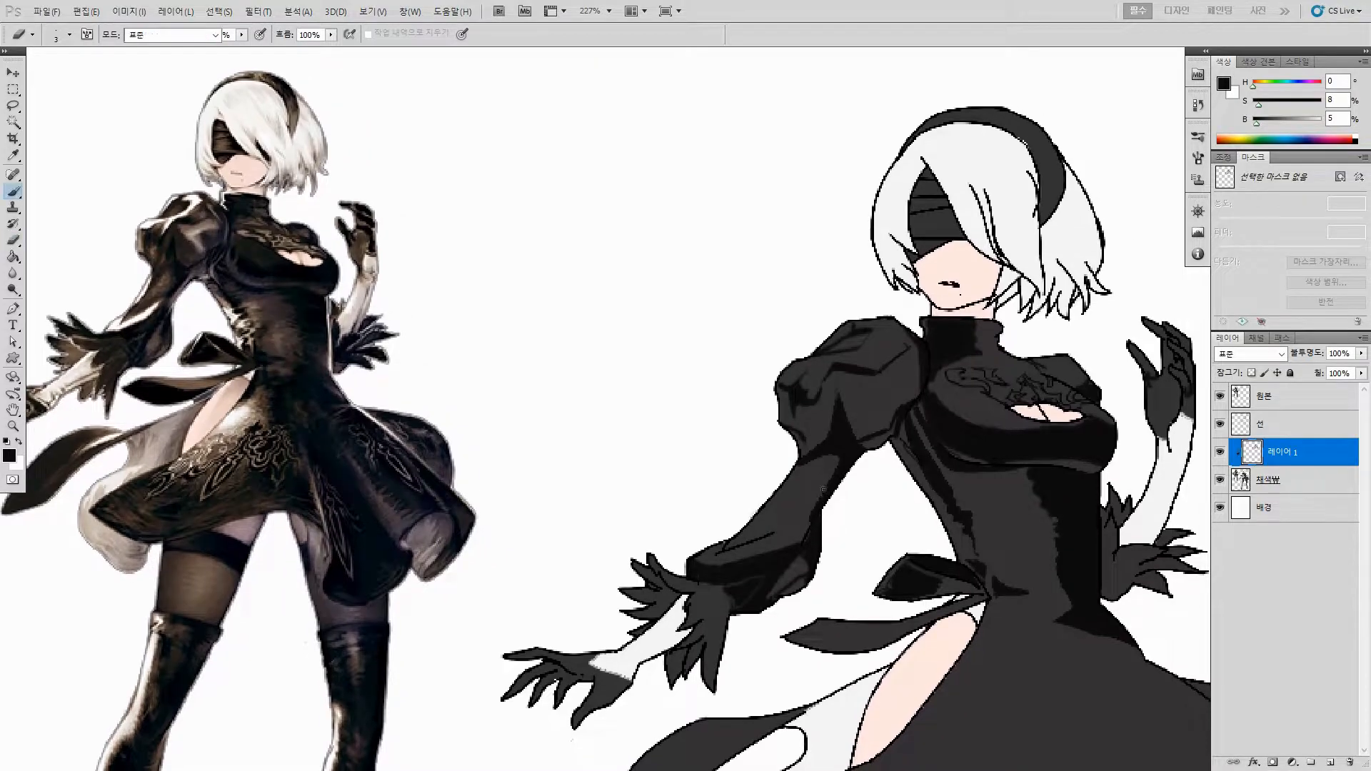
left_click_drag(763, 553, 789, 531)
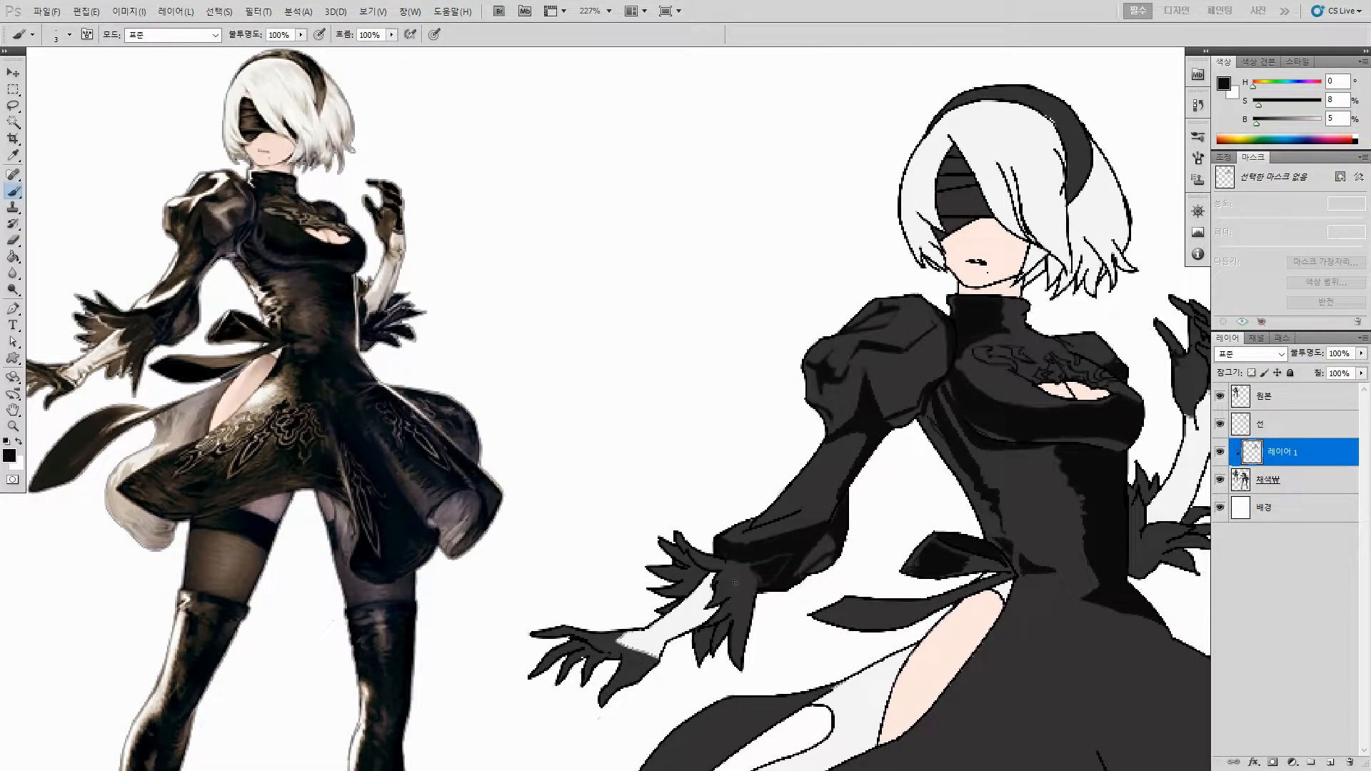
left_click_drag(915, 591, 841, 589)
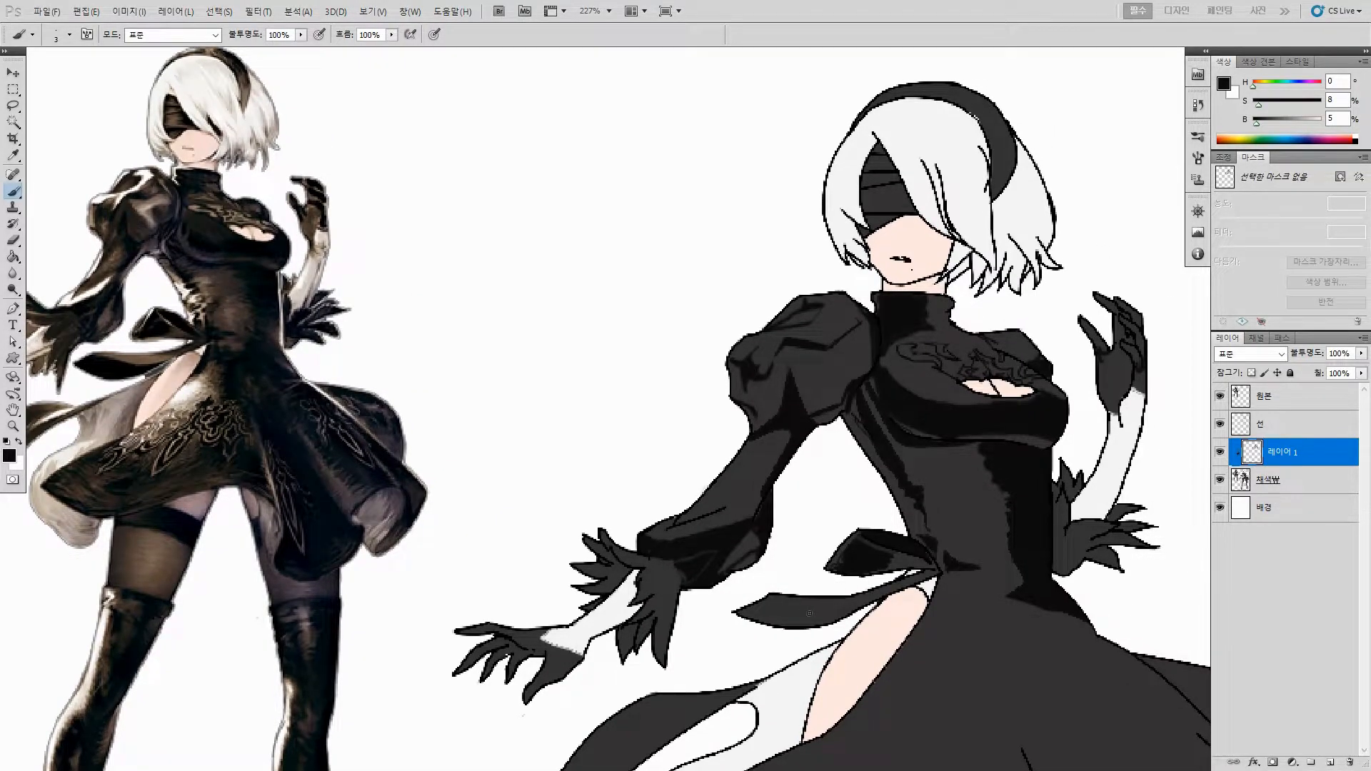
left_click_drag(774, 598, 853, 610)
key("g")
left_click(821, 610)
key("b")
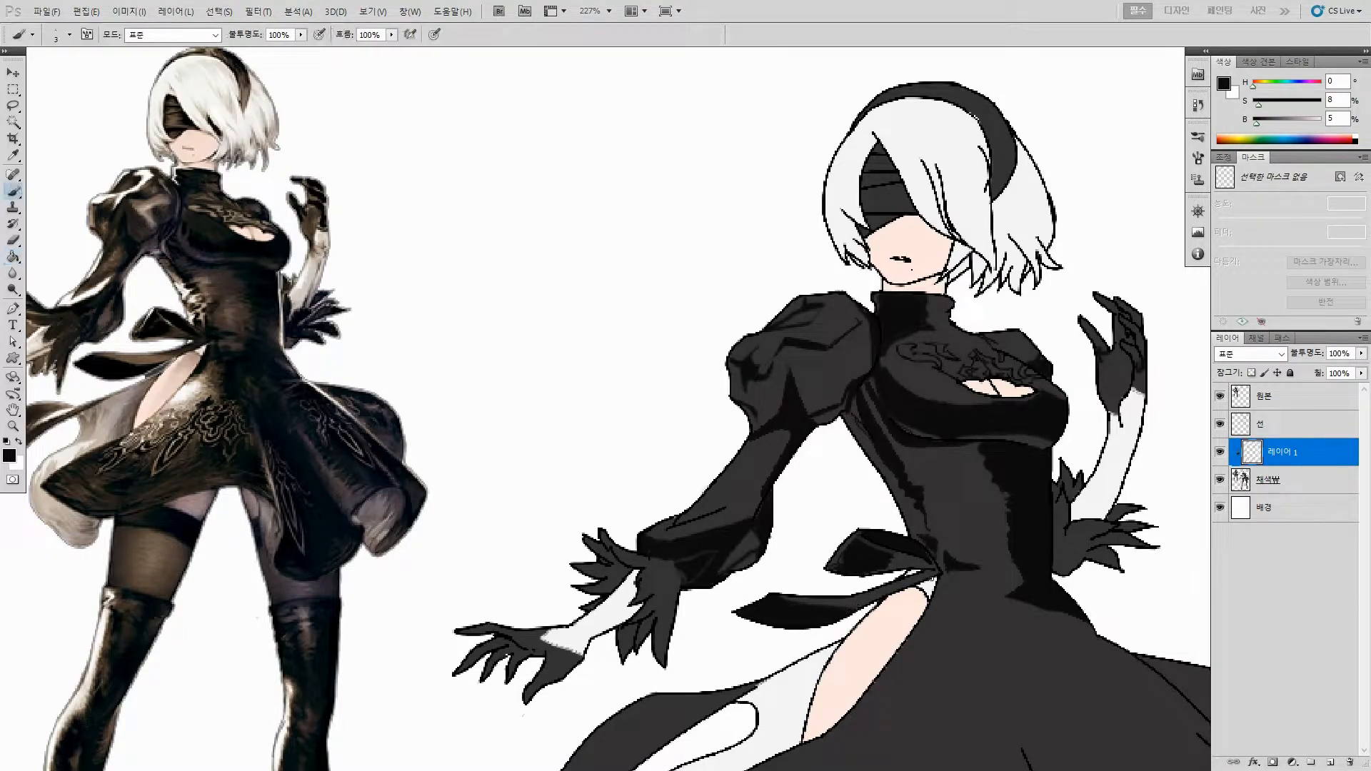
Step: Draw the skirt's shadow outline below the waist, beside the thigh slit, and down to the central fold line
scroll(973, 550, "down", 3)
mouse_move(964, 551)
left_mouse_down()
mouse_move(860, 496)
mouse_move(863, 473)
left_mouse_up()
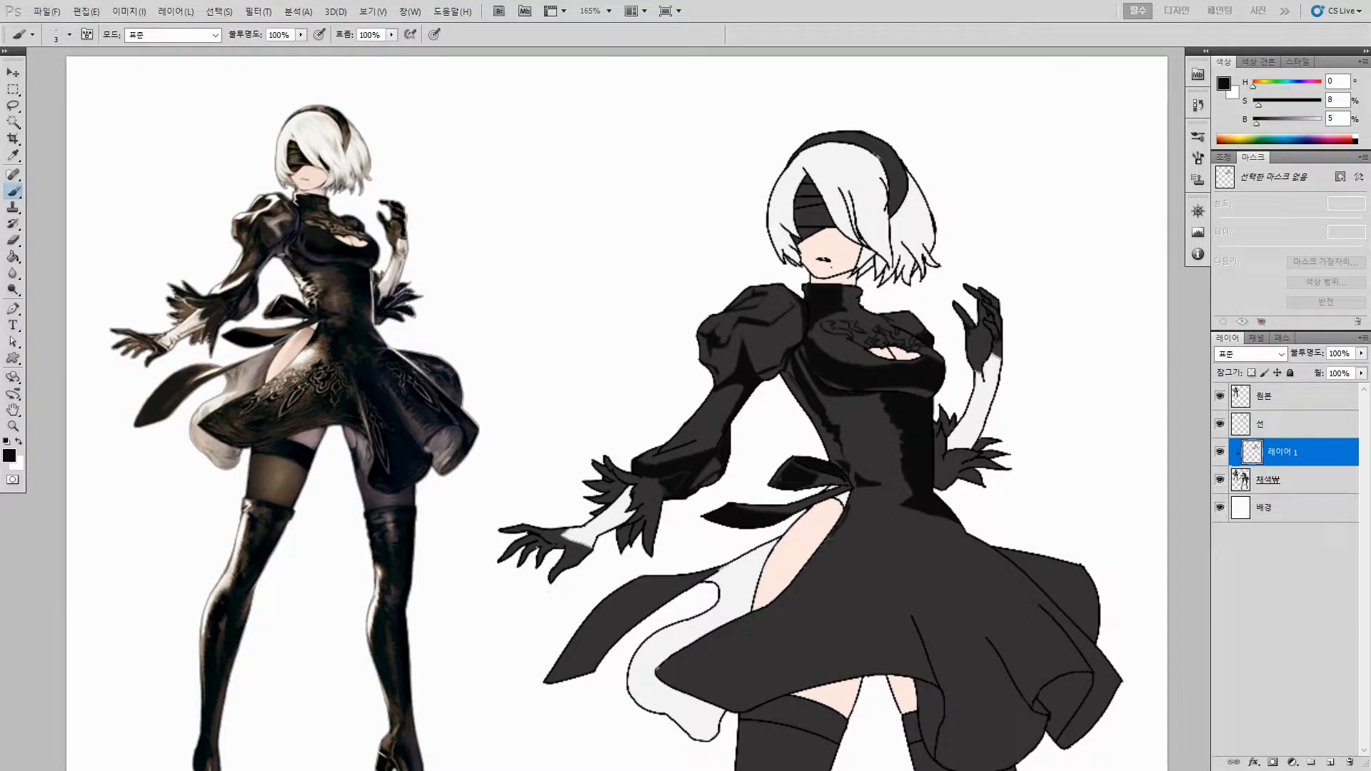
left_click_drag(851, 505, 897, 512)
mouse_move(891, 512)
left_mouse_down()
mouse_move(945, 523)
mouse_move(905, 508)
left_mouse_up()
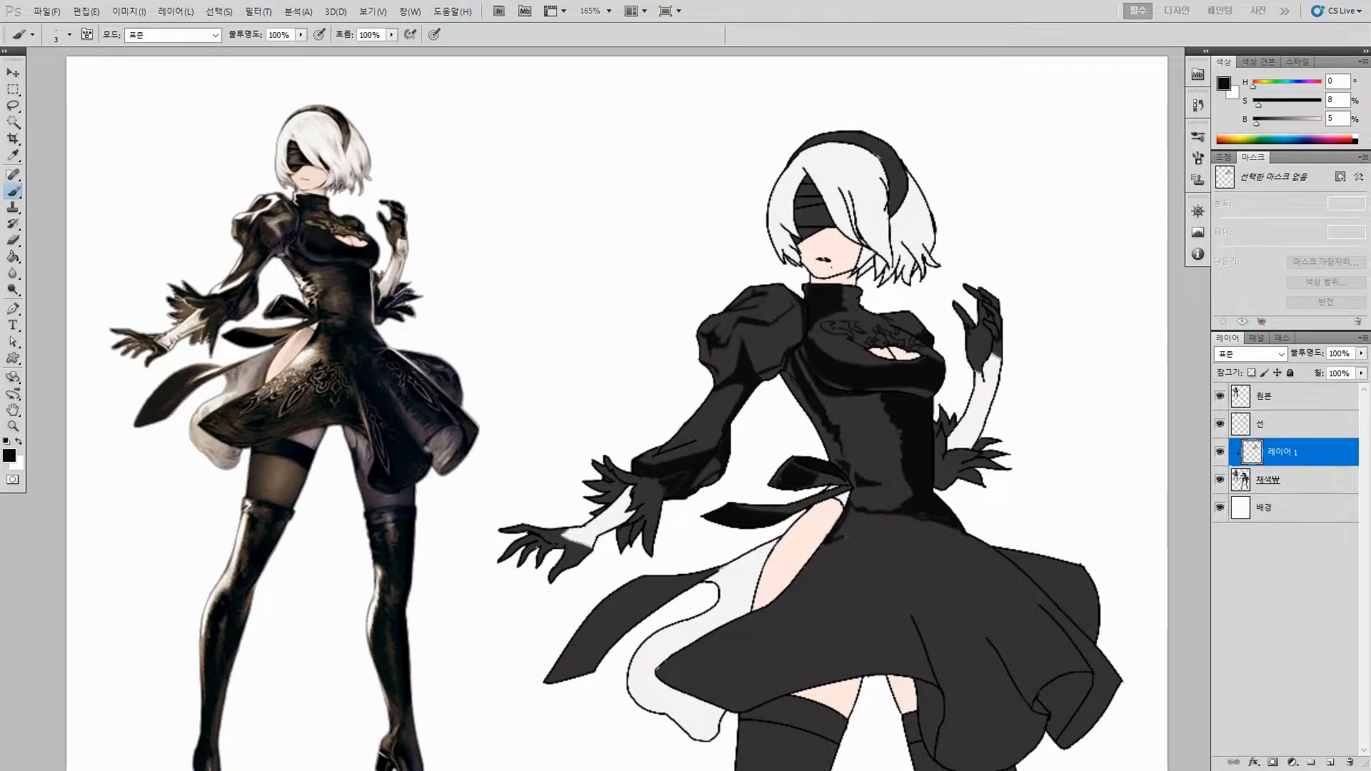
mouse_move(857, 535)
left_mouse_down()
mouse_move(892, 547)
mouse_move(894, 573)
left_mouse_up()
left_click_drag(838, 521, 824, 543)
left_click_drag(899, 578, 935, 646)
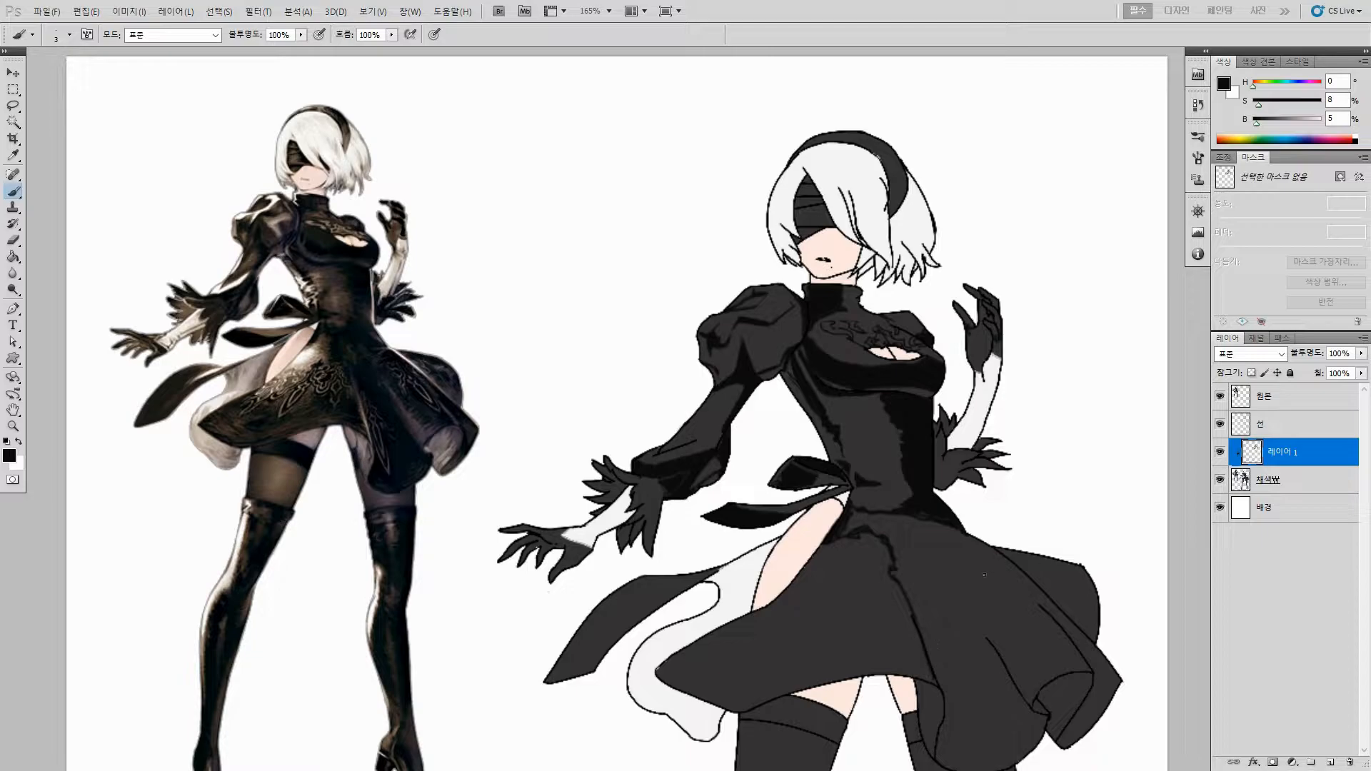
Step: Outline the far edge of the skirt's central panel down to the hem and fill the panel with near-black
mouse_move(990, 548)
left_mouse_down()
mouse_move(942, 549)
mouse_move(998, 553)
left_mouse_up()
left_click_drag(948, 554, 1007, 662)
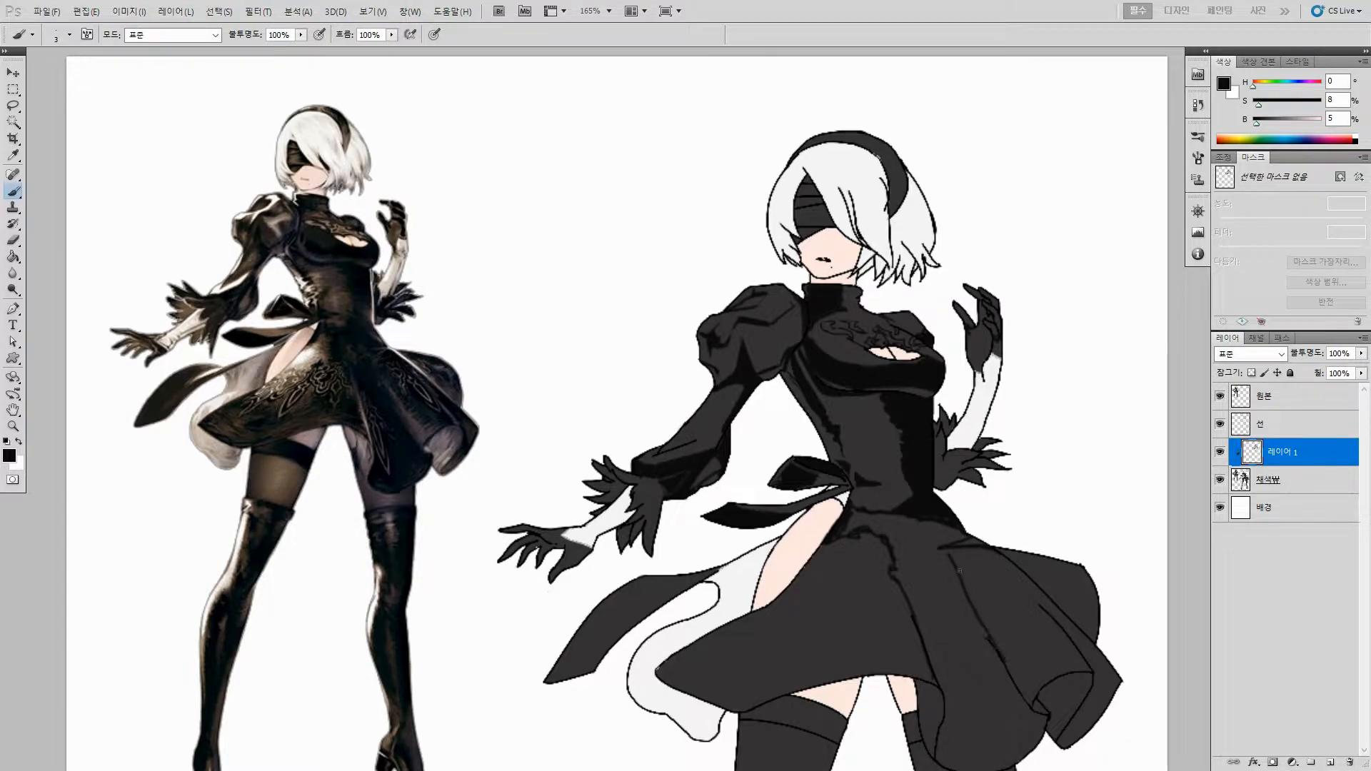
key("g")
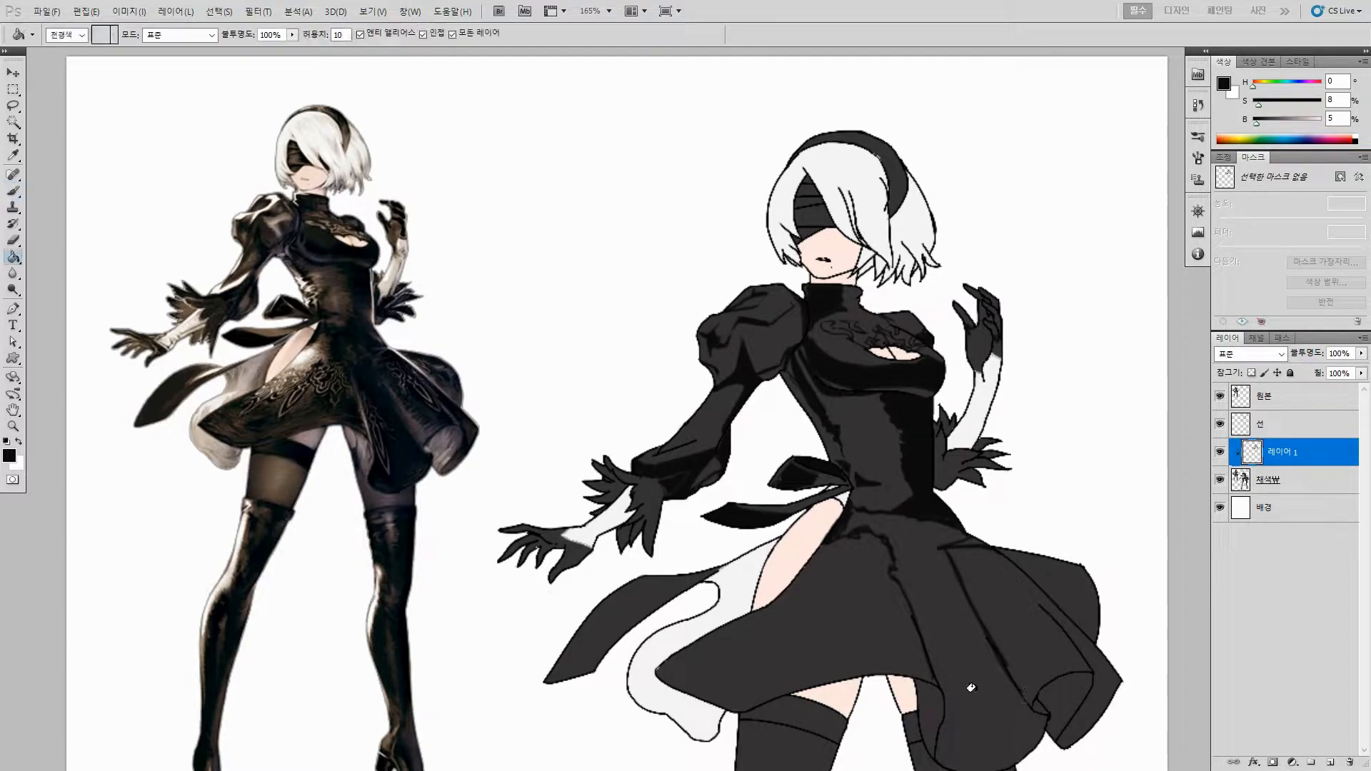
left_click(948, 546)
left_click_drag(949, 547, 932, 488)
key("e")
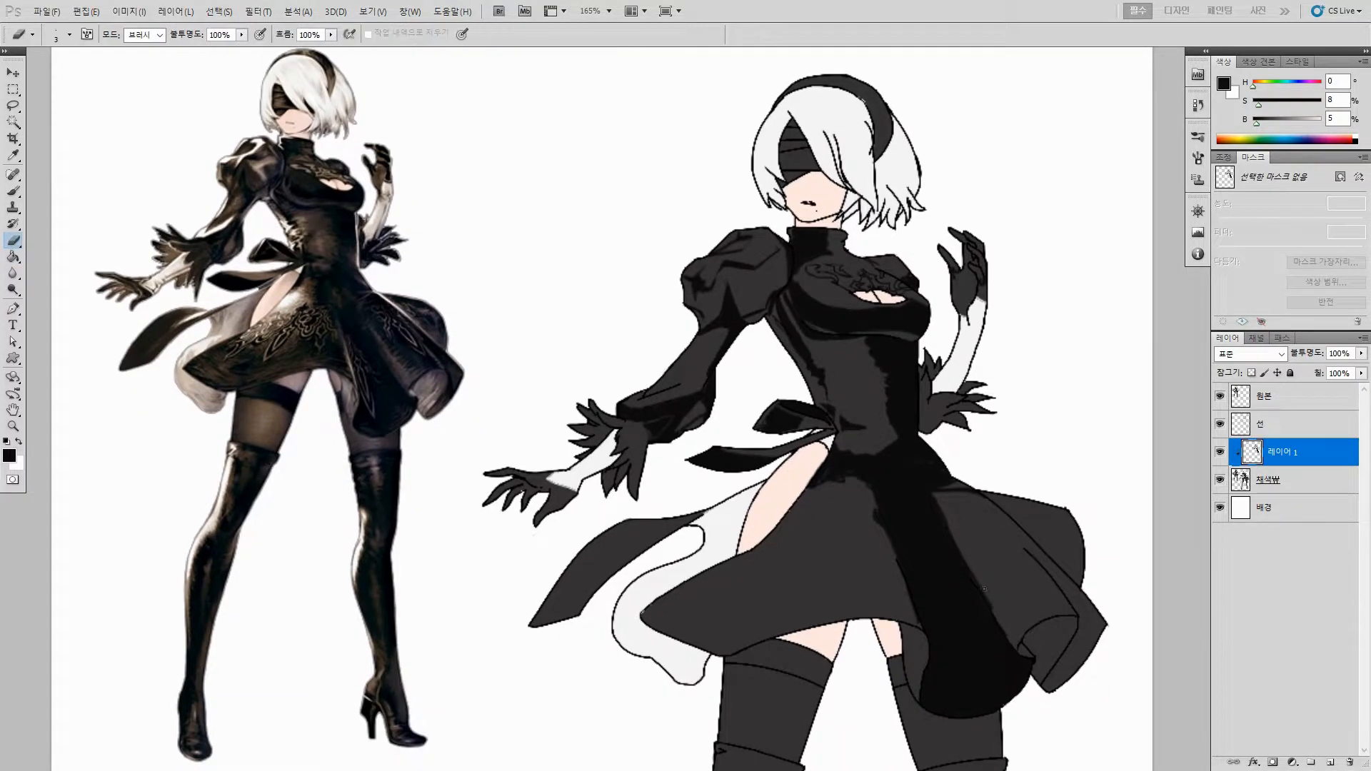
Step: Set the colour to a near-black with 7% saturation and 9% brightness and fill the skirt's billowing right-hand panels
key("b")
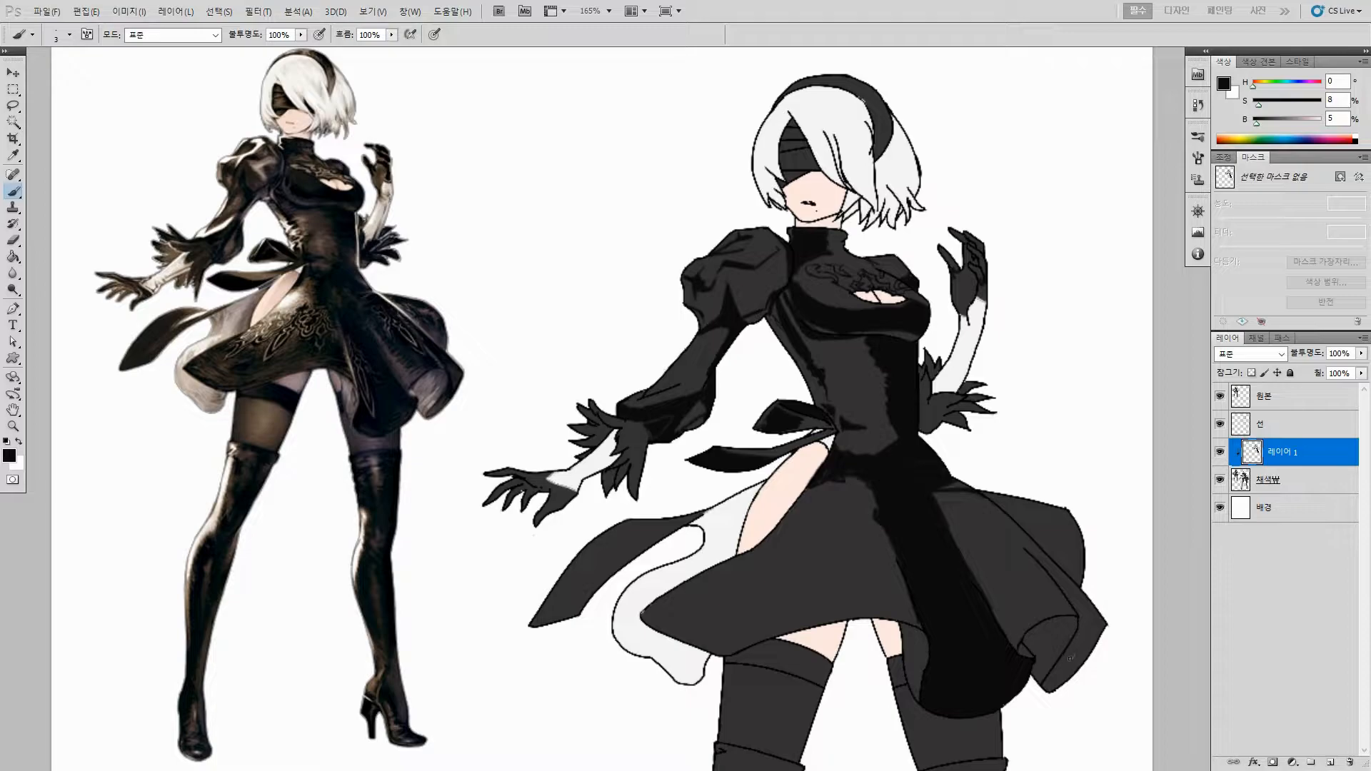
key("g")
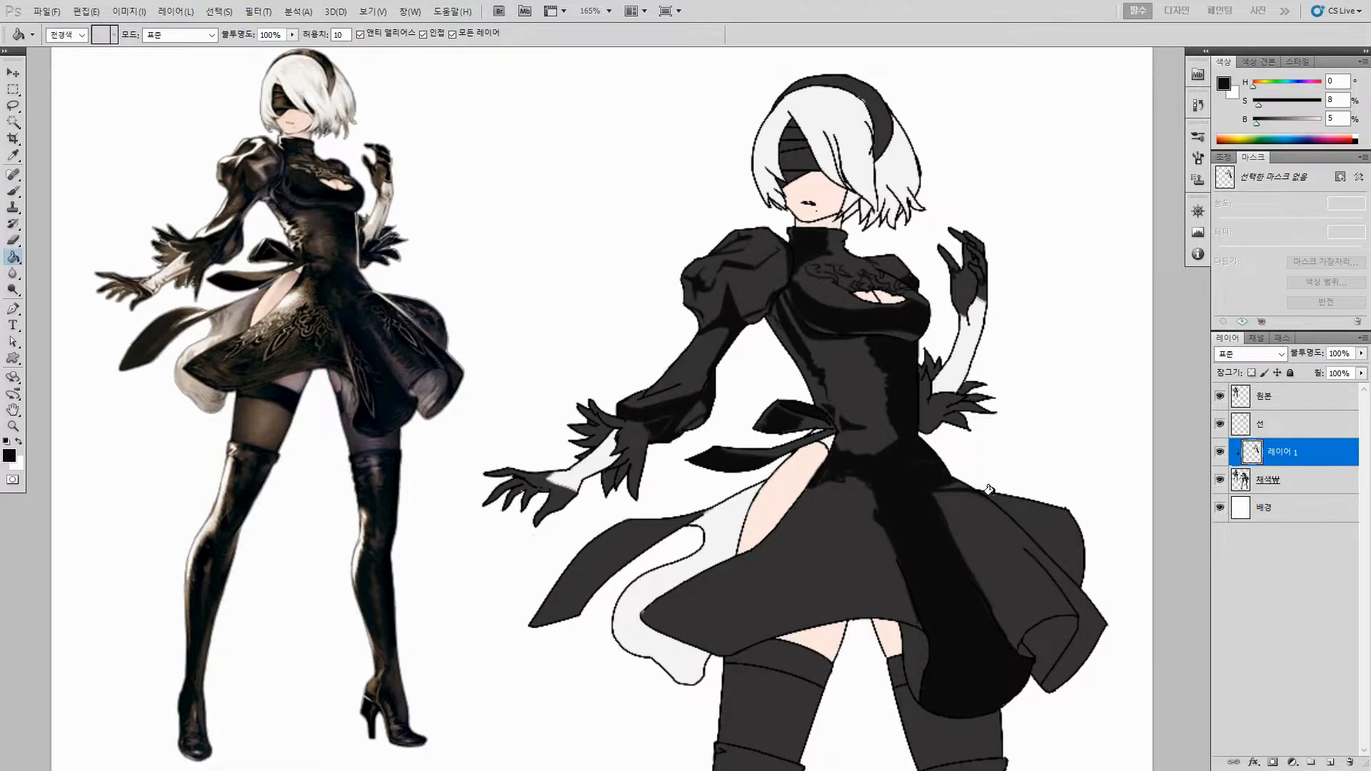
left_click(1224, 84)
left_click_drag(447, 304, 424, 322)
key("Return")
left_click(1014, 535)
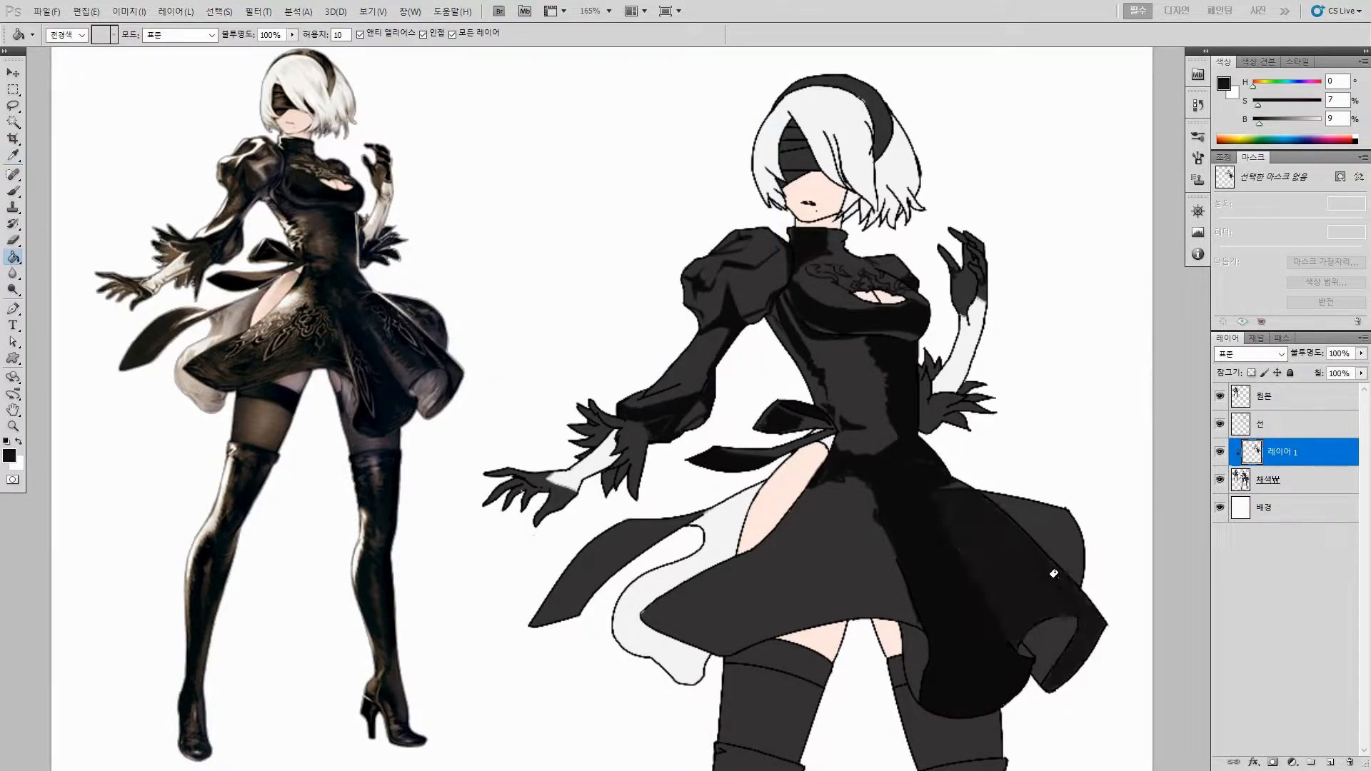
left_click(1042, 526)
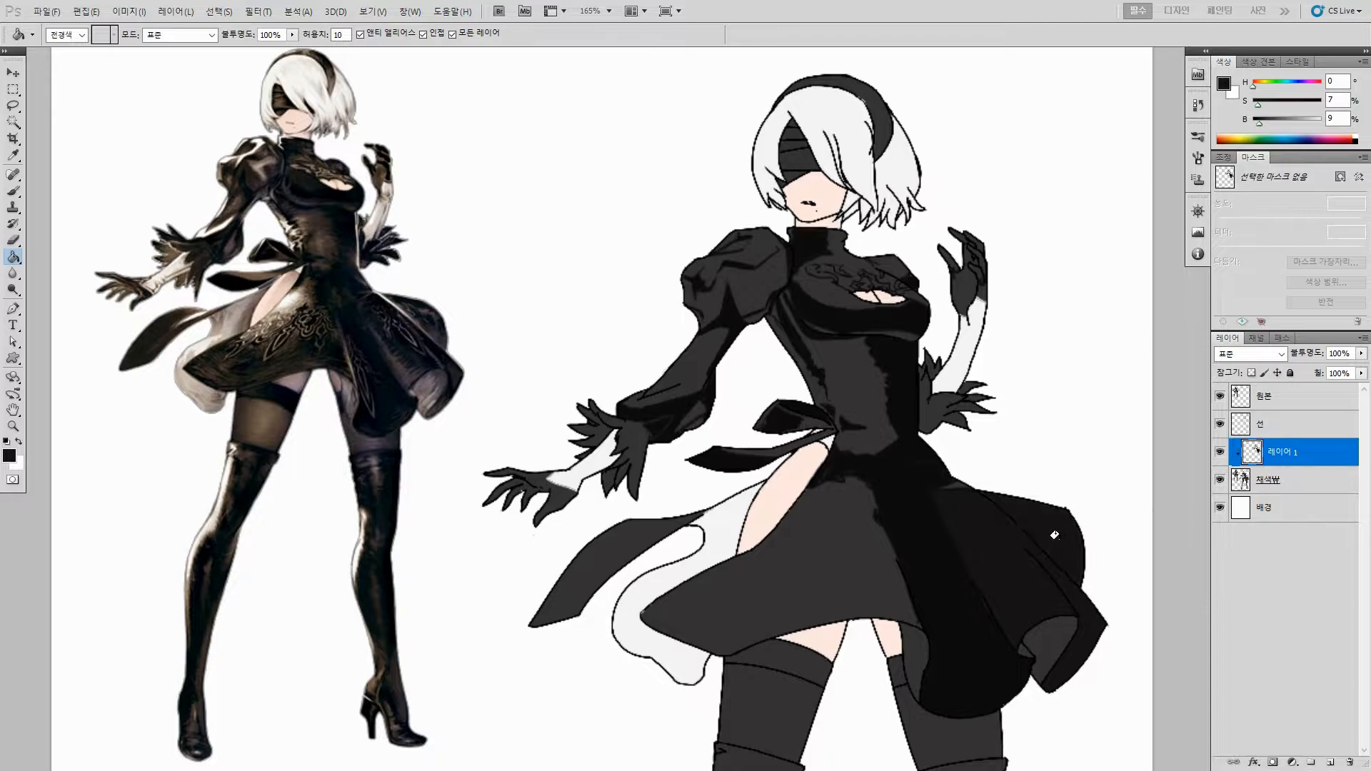
Step: Sample the darker near-black from the central skirt panel and paint a small shadow patch above the front panel's hem
key("b")
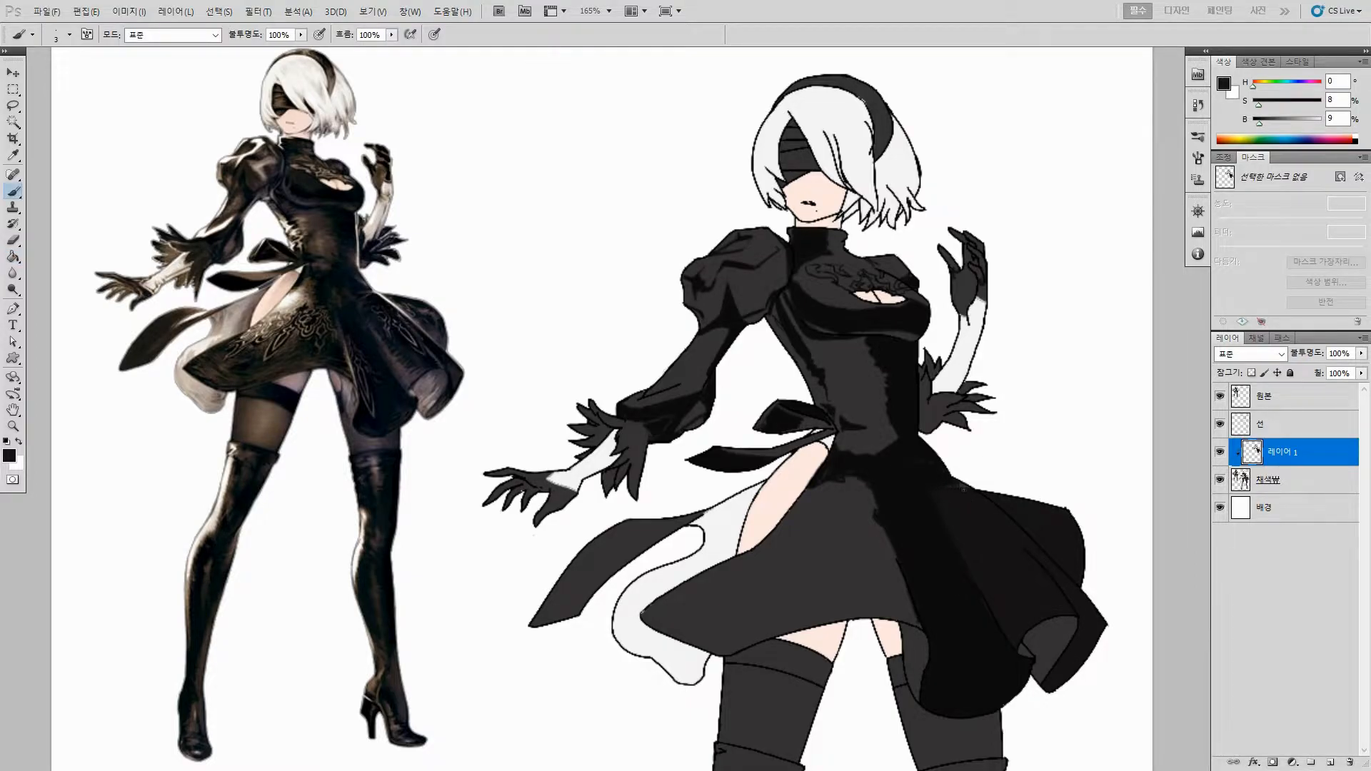
left_click(919, 560, "alt")
mouse_move(748, 608)
left_mouse_down()
mouse_move(736, 619)
mouse_move(765, 609)
mouse_move(835, 491)
mouse_move(834, 424)
left_mouse_up()
key("g")
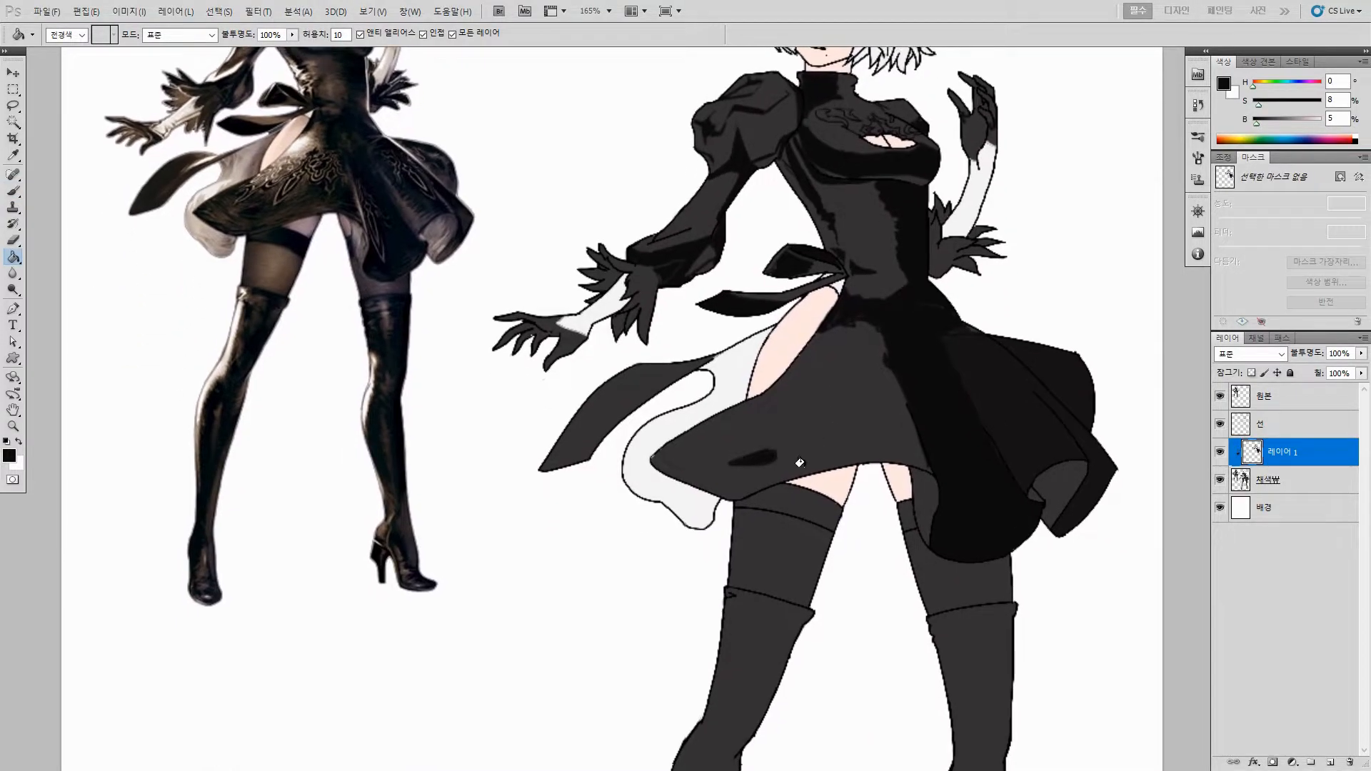
Step: Fill the top bands of both stockings with near-black
key("b")
key("g")
left_click(798, 505)
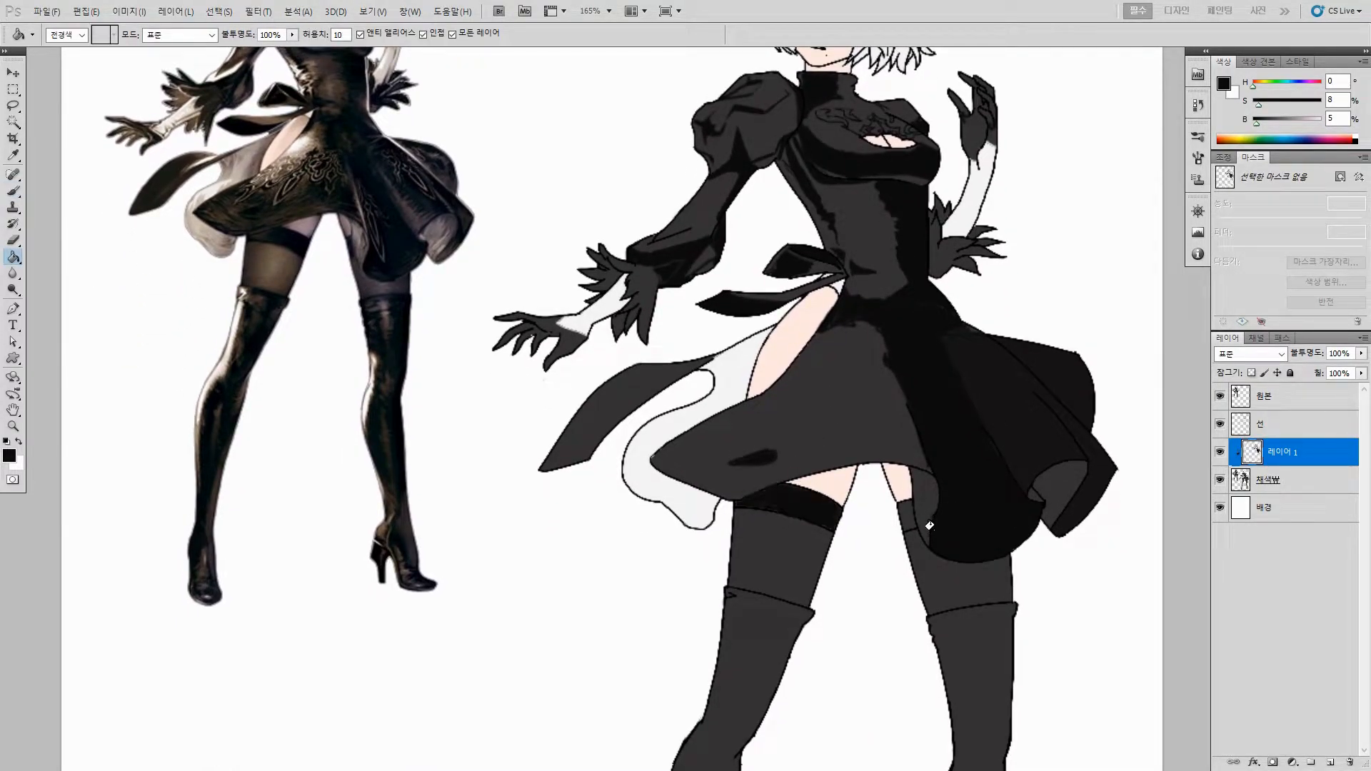
left_click(906, 520)
left_click(834, 485, "alt")
key("b")
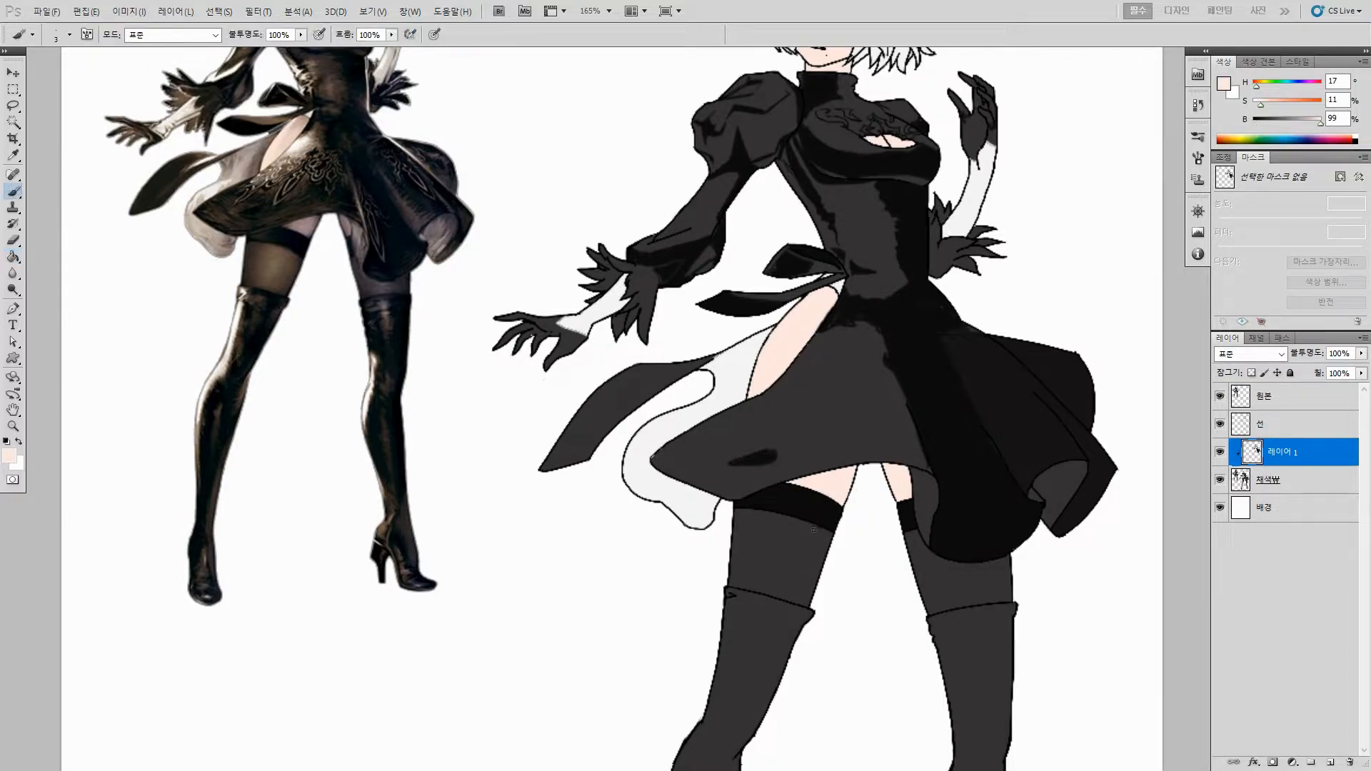
left_click_drag(815, 537, 824, 577)
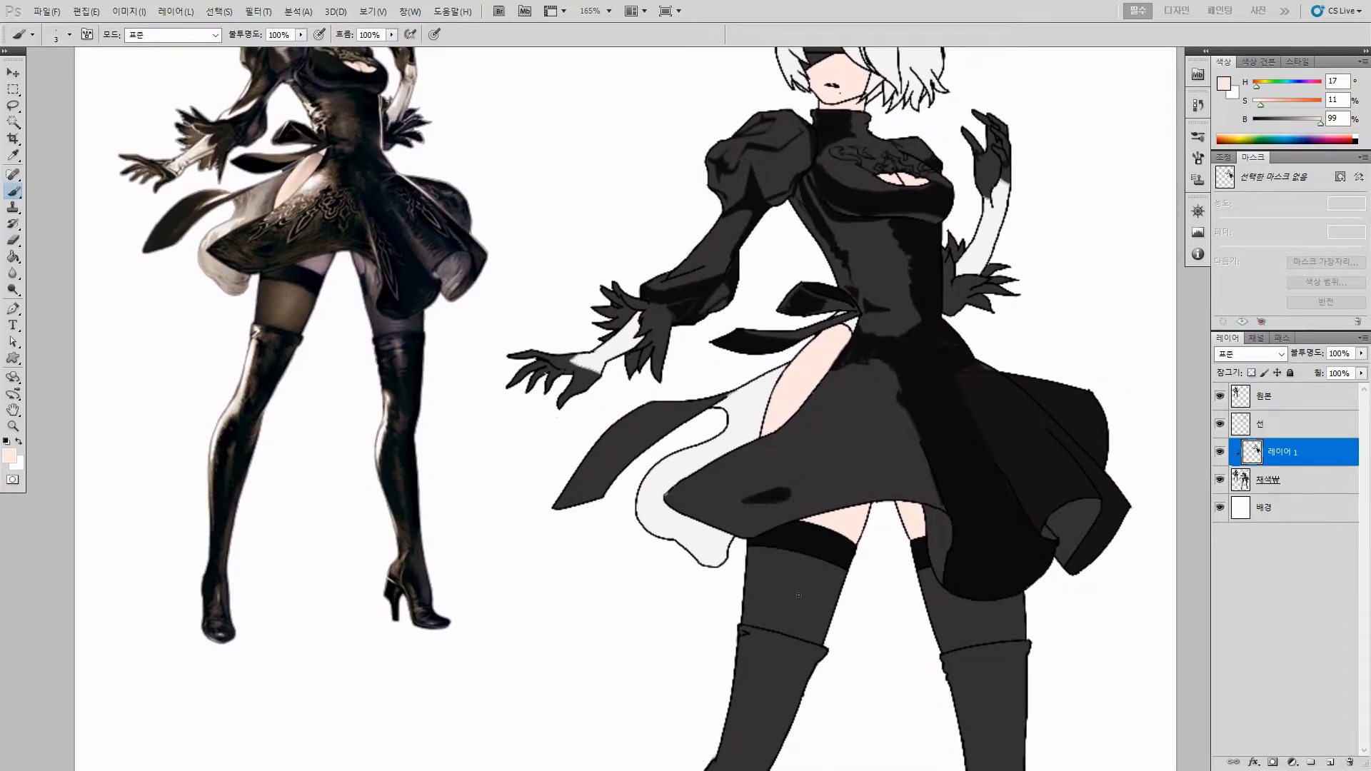
left_click_drag(803, 596, 850, 414)
left_click(1020, 314, "alt")
Step: Outline the top cuff of the left-hand boot and fill it with near-black
left_click_drag(827, 537, 857, 480)
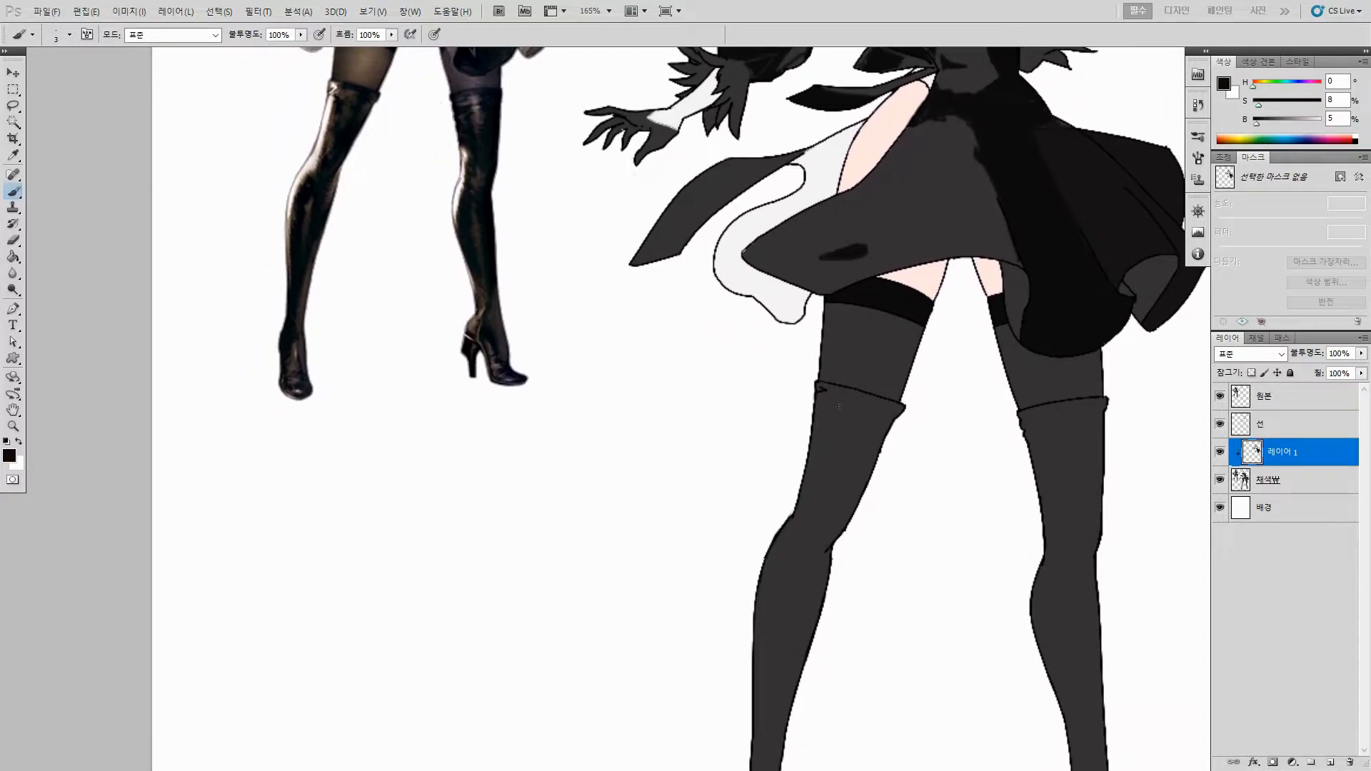
left_click_drag(833, 392, 904, 410)
key("g")
left_click(857, 397)
left_click_drag(873, 458, 847, 447)
Step: Brush along the right-hand boot's top edge and fill the boot with near-black
key("b")
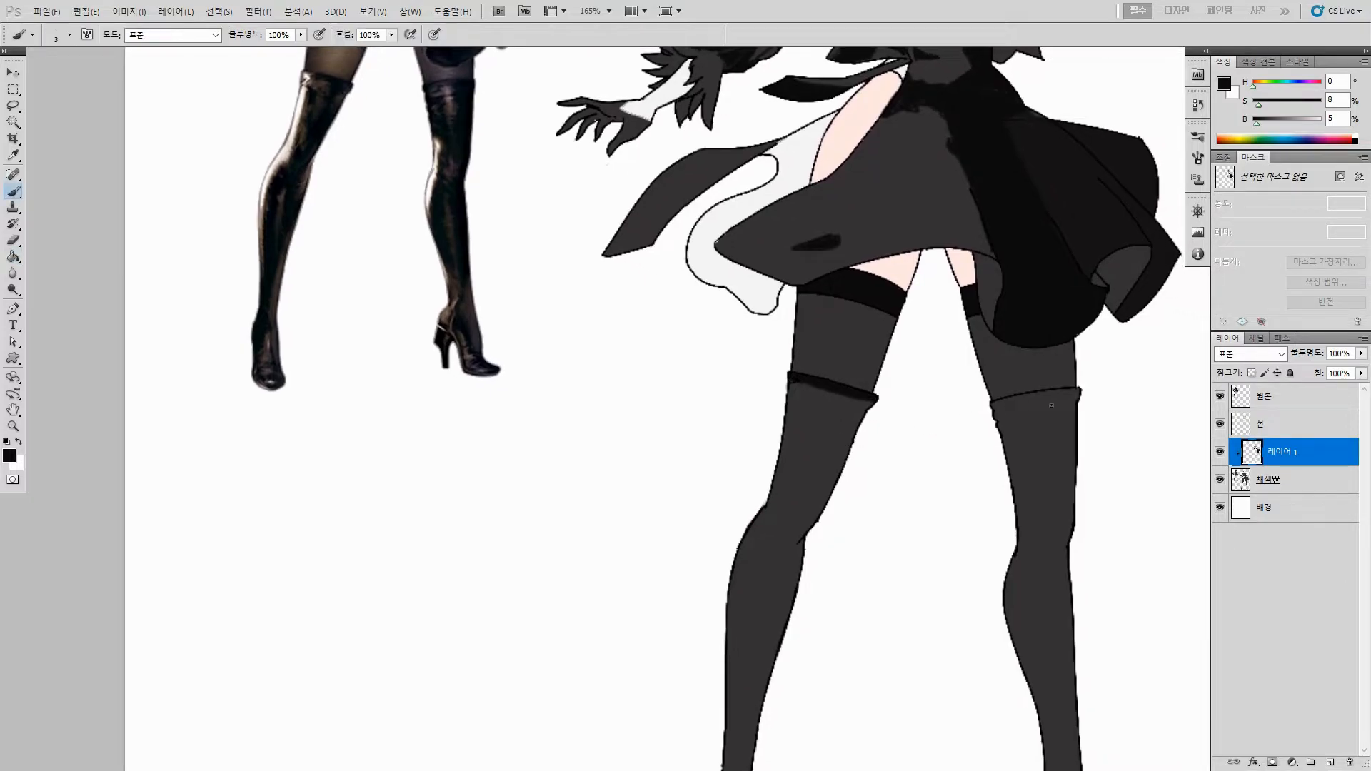
key("g")
left_click(1038, 458)
left_click_drag(1046, 455, 1034, 456)
Step: Outline the highlight on the left-hand boot from the cuff down the thigh and around the knee
key("b")
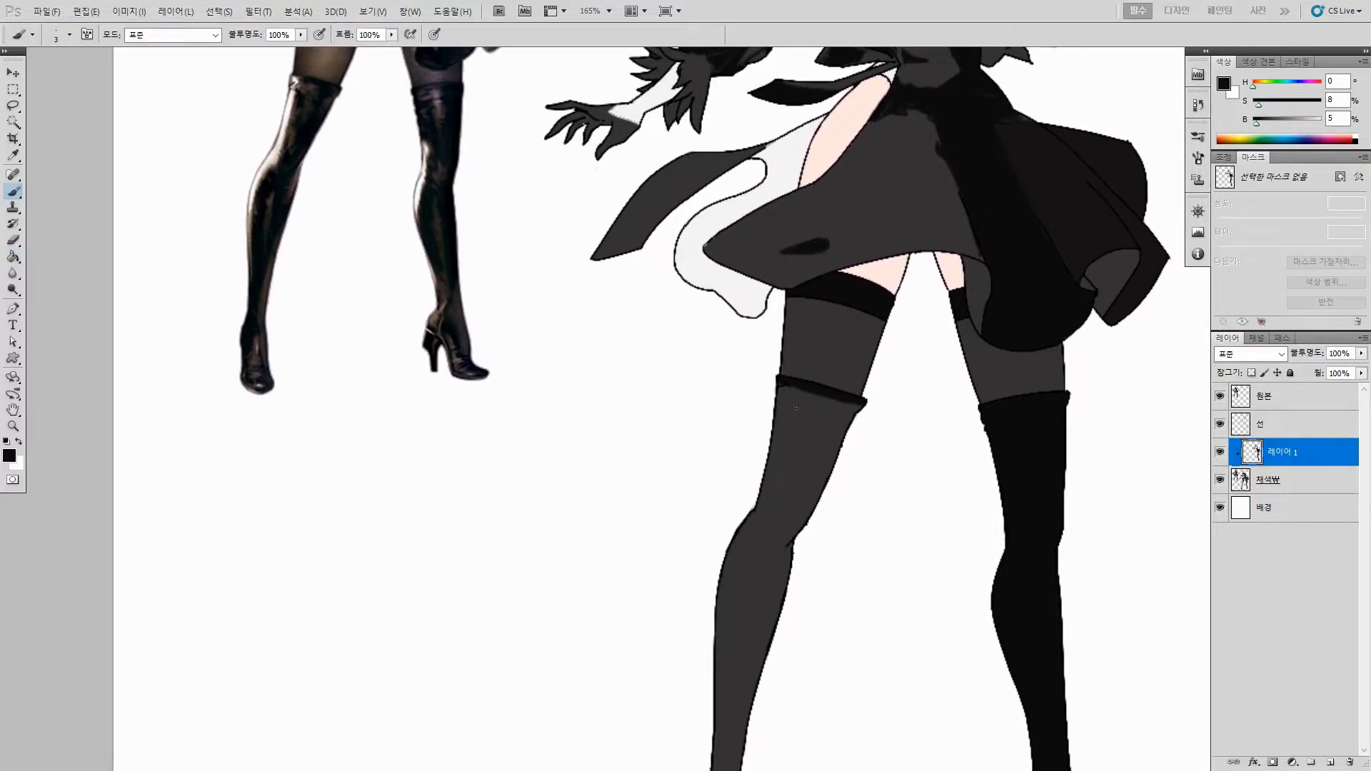
left_click_drag(786, 396, 757, 546)
left_click_drag(778, 444, 787, 399)
mouse_move(756, 548)
left_mouse_down()
mouse_move(775, 564)
mouse_move(791, 544)
left_mouse_up()
key("space")
Step: Draw the left-hand boot's highlight outline along the outer calf below the knee, undoing unwanted strokes
mouse_move(770, 561)
left_mouse_down()
mouse_move(767, 511)
mouse_move(752, 542)
mouse_move(782, 494)
mouse_move(753, 536)
mouse_move(750, 568)
mouse_move(778, 502)
mouse_move(760, 518)
mouse_move(754, 609)
left_mouse_up()
key("ctrl+alt+z")
key("ctrl+alt+z")
key("space")
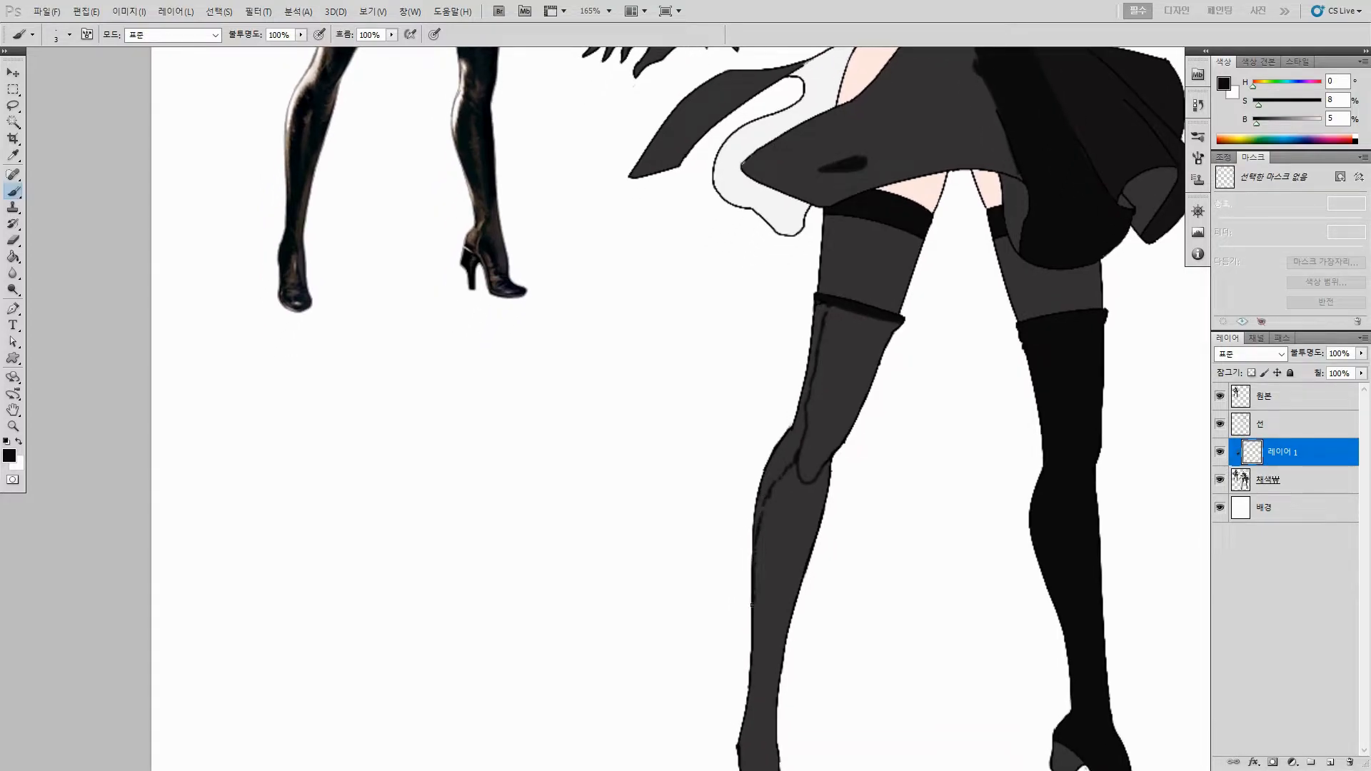
key("ctrl+alt+z")
key("space")
left_click_drag(795, 523, 790, 545)
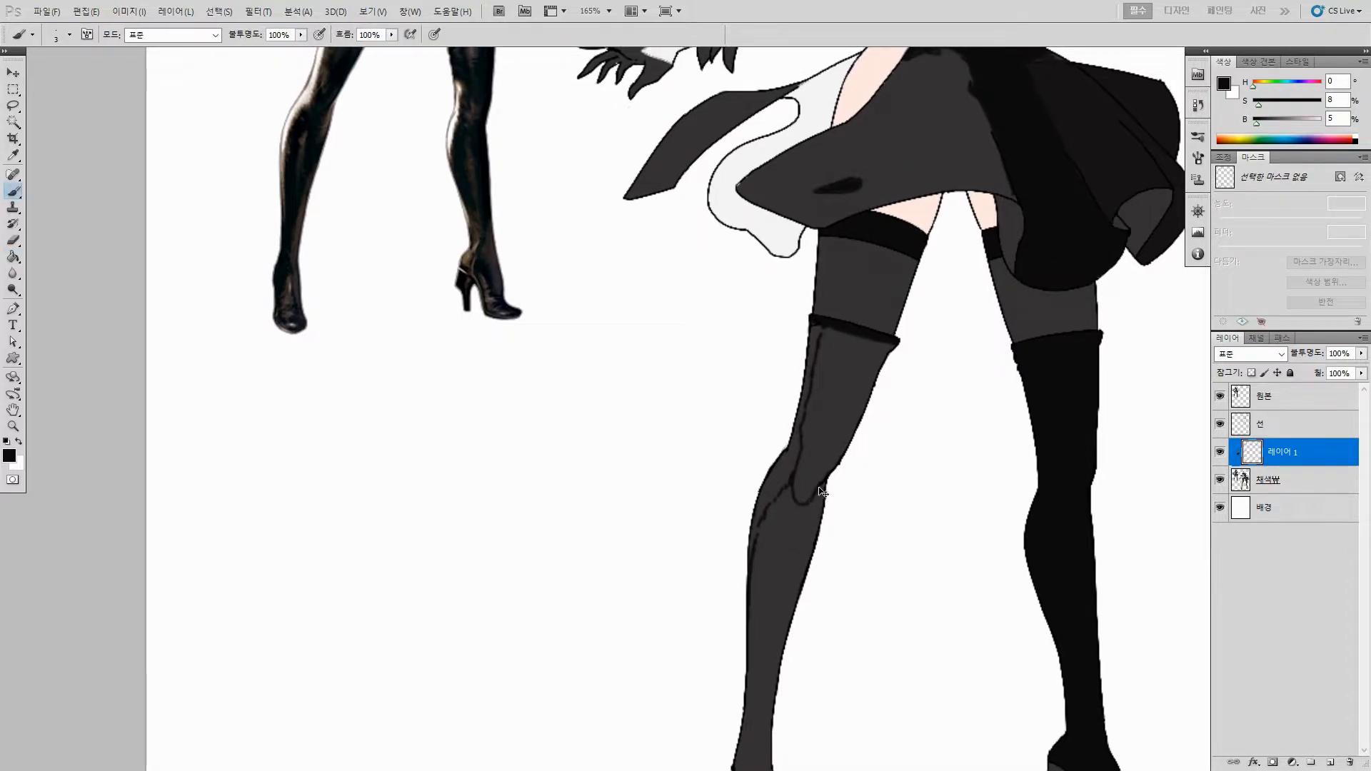
Step: Try filling the left-hand boot with near-black inside the highlight outlines
key("g")
left_click(773, 589)
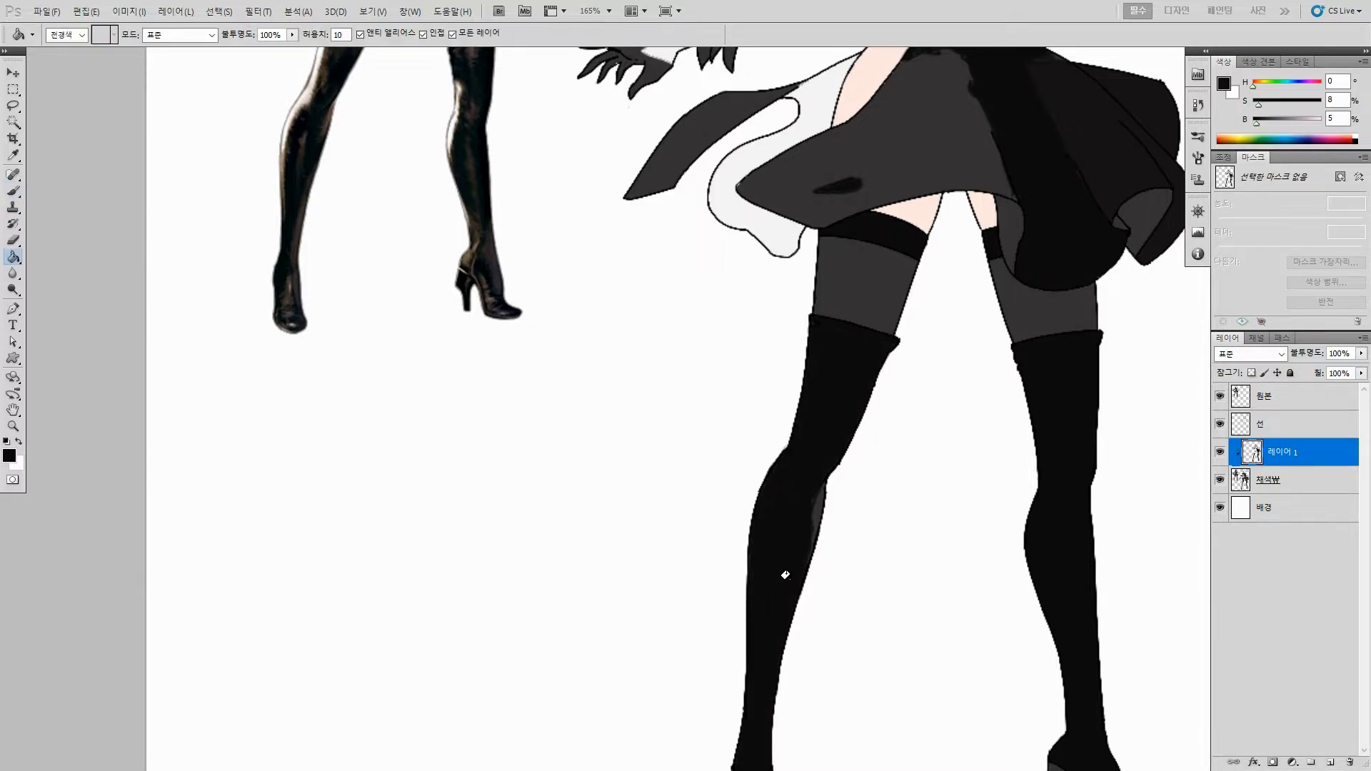
key("ctrl+z")
Step: Touch up the left-hand boot's highlight outline with brush and eraser, and try filling the calf again
key("b")
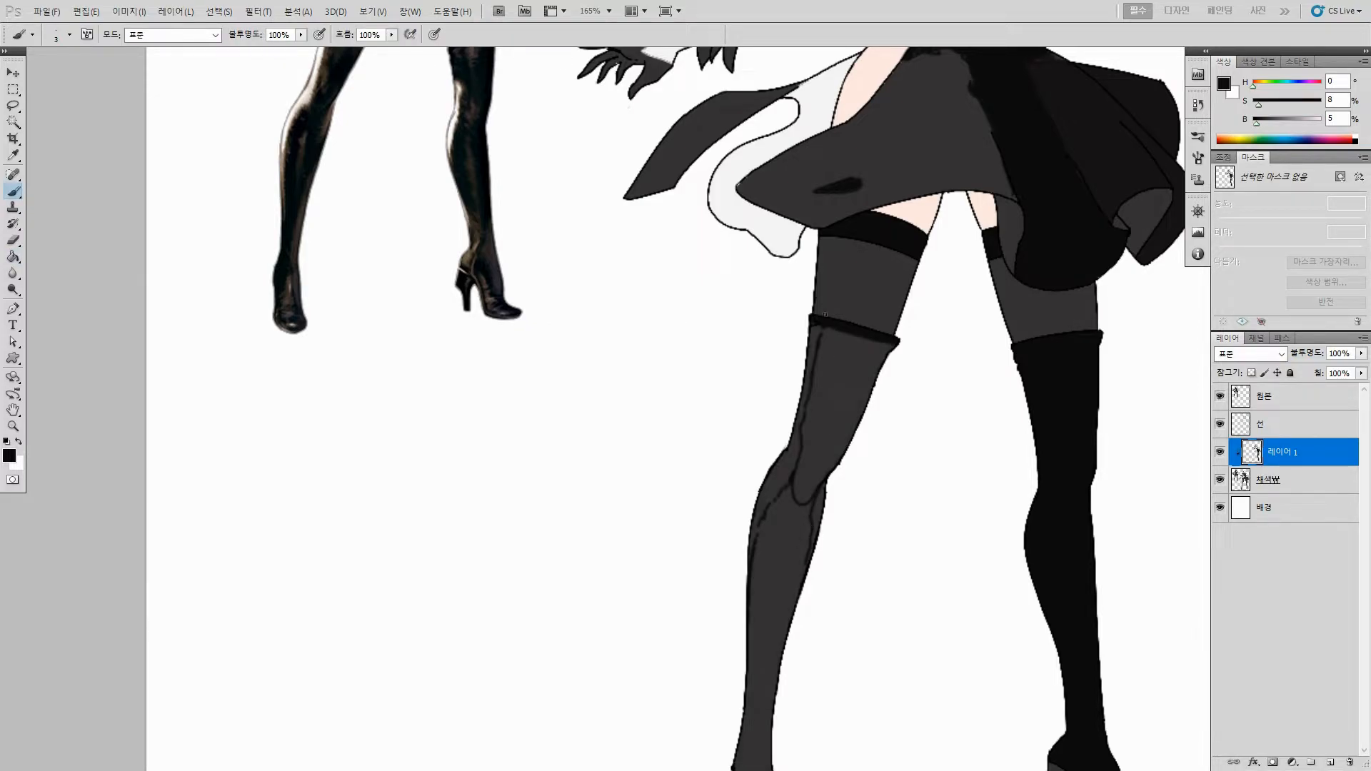
key("e")
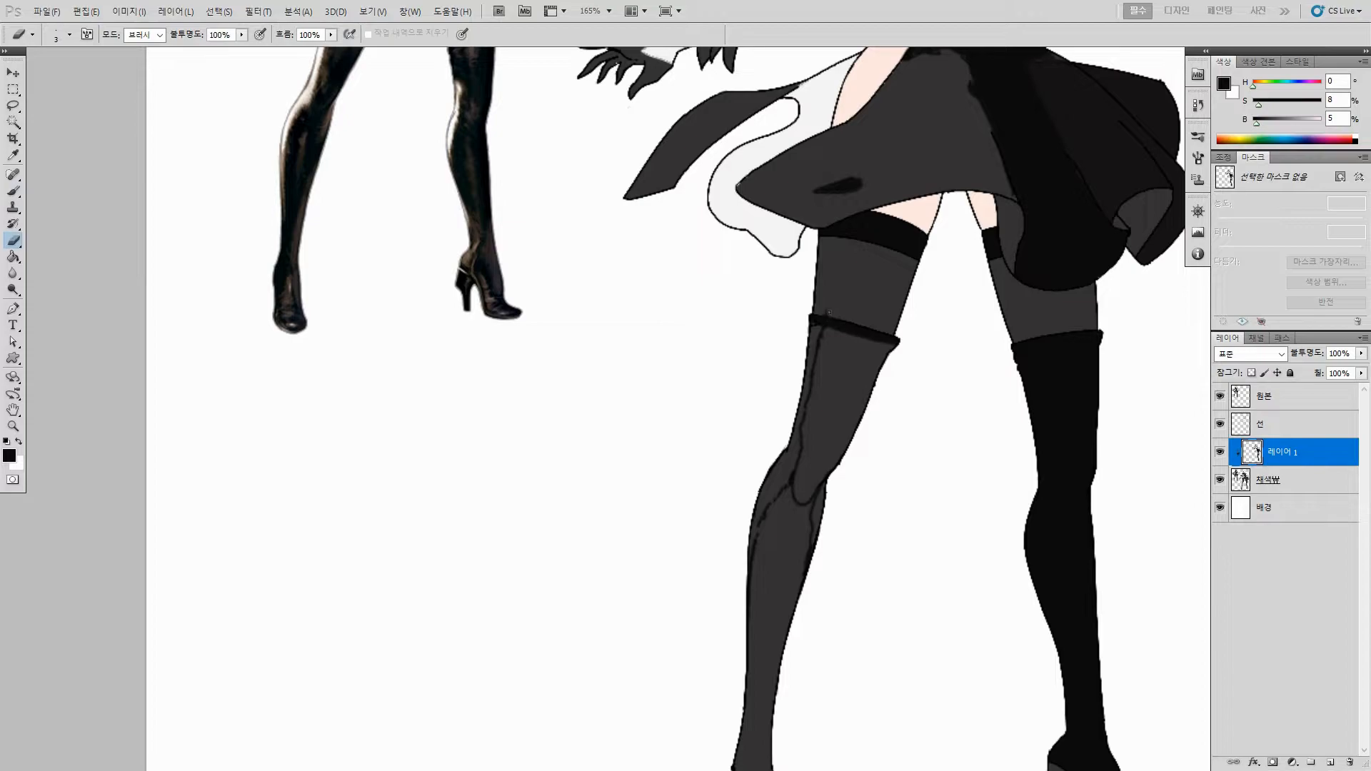
key("b")
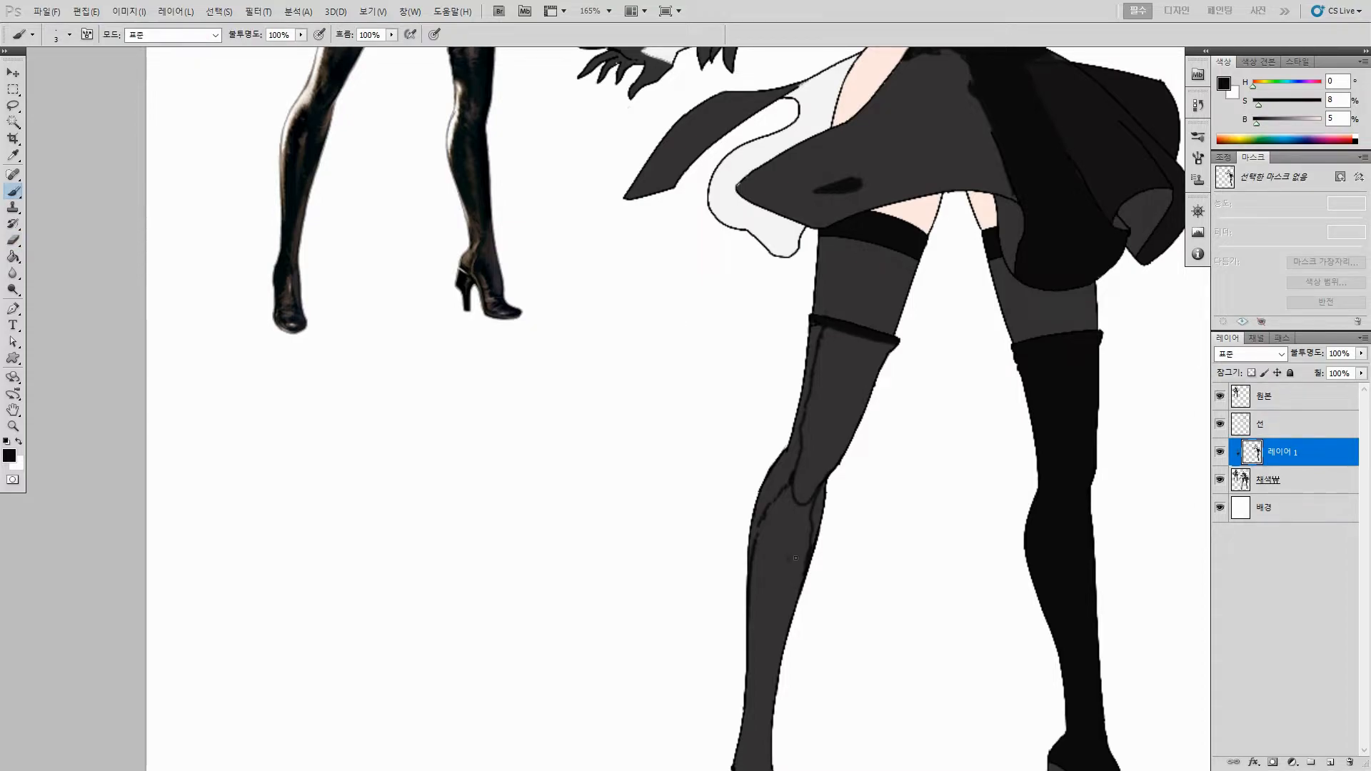
key("g")
left_click(783, 540)
key("ctrl+z")
Step: Reinforce the highlight outline along the left-hand boot's outer calf and test the near-black fill
key("b")
left_click_drag(768, 522, 754, 595)
key("g")
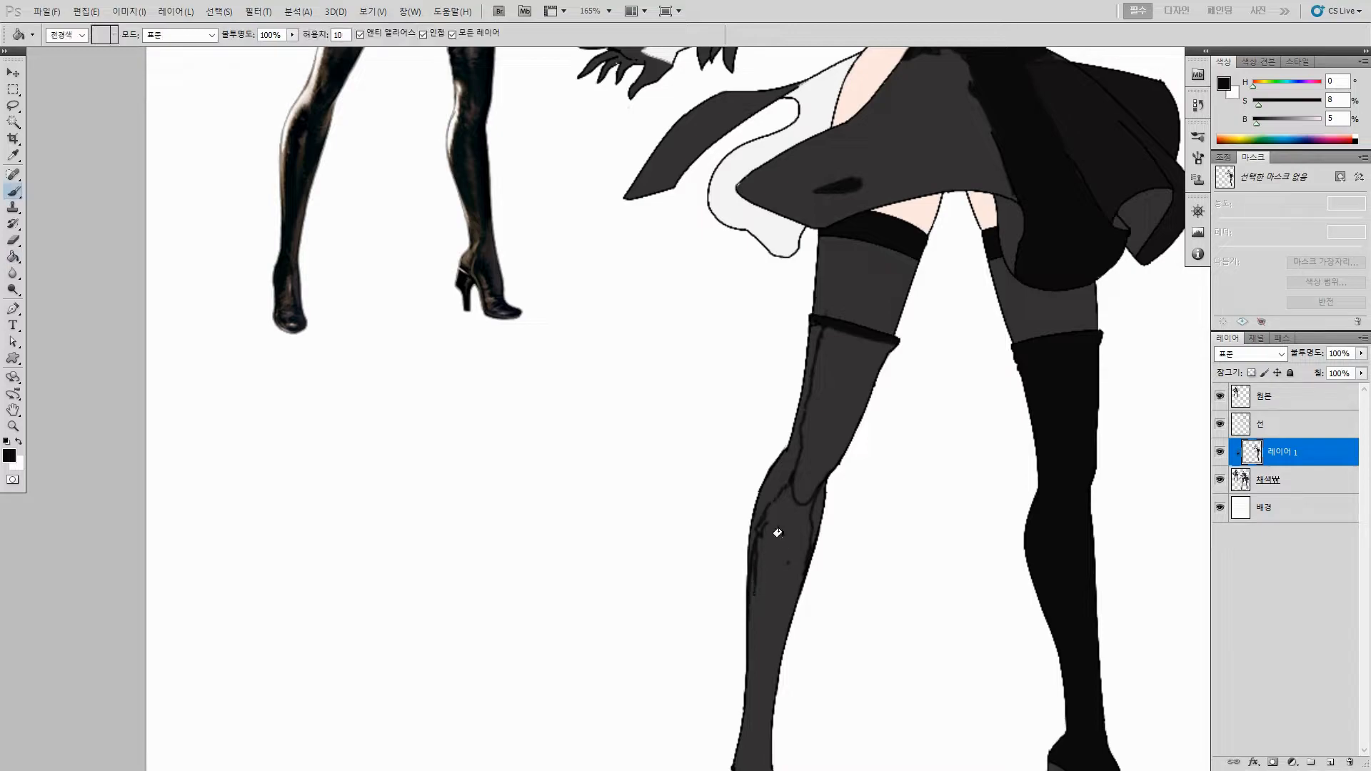
left_click(776, 536)
key("b")
key("ctrl+z")
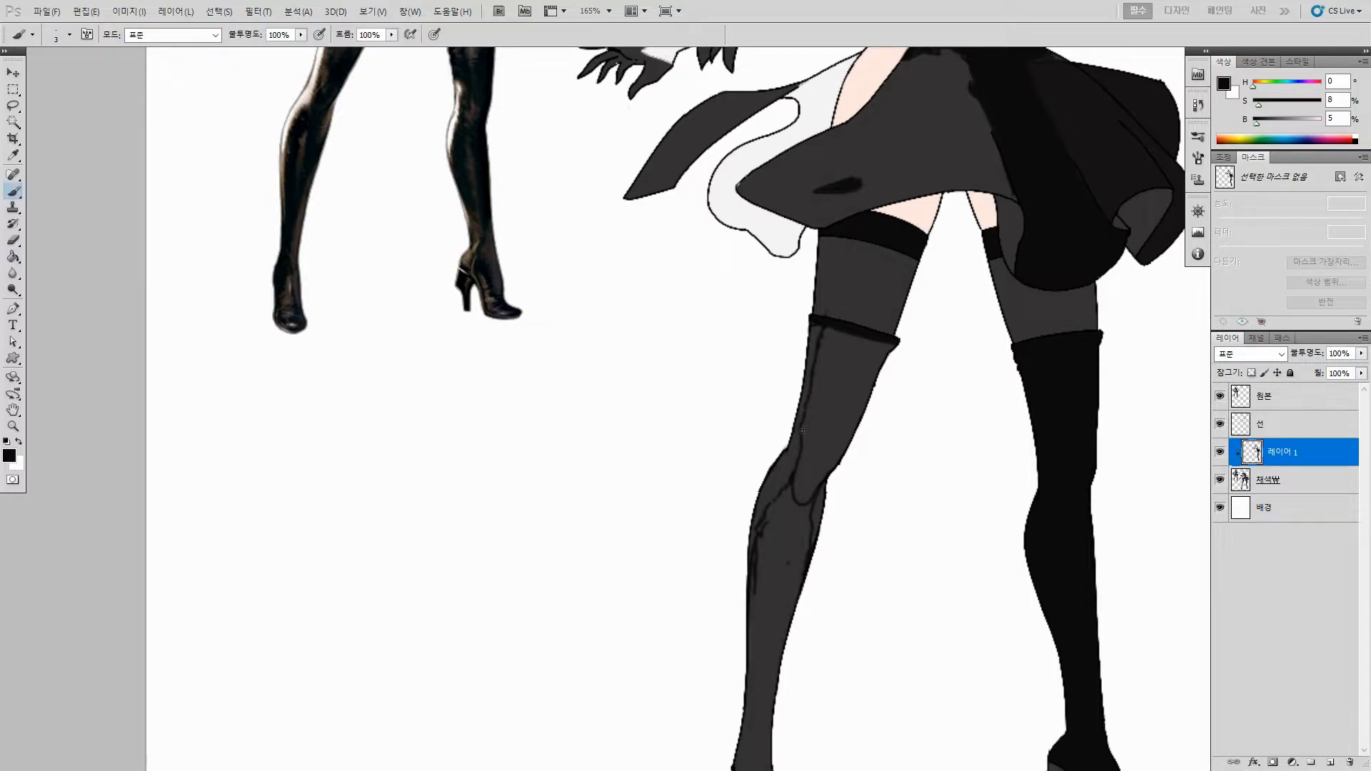
Step: Close the highlight outline along the left-hand boot's thigh and fill the calf and thigh sections with near-black
left_click_drag(807, 401, 799, 457)
key("g")
left_click(809, 514)
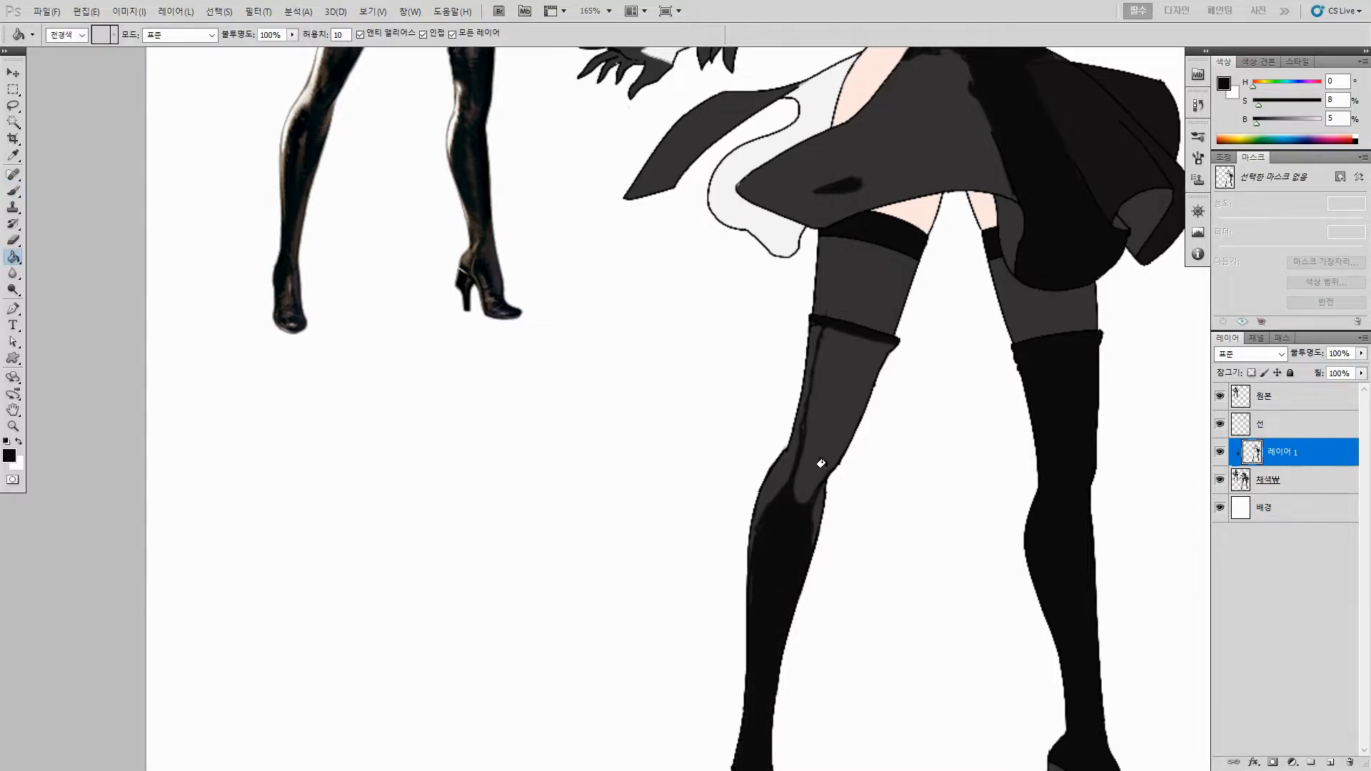
left_click(832, 443)
Step: Try a lighter near-black with 8% saturation and 13% brightness as the left-hand boot's fill
left_click_drag(829, 470, 781, 597)
left_click_drag(811, 529, 811, 563)
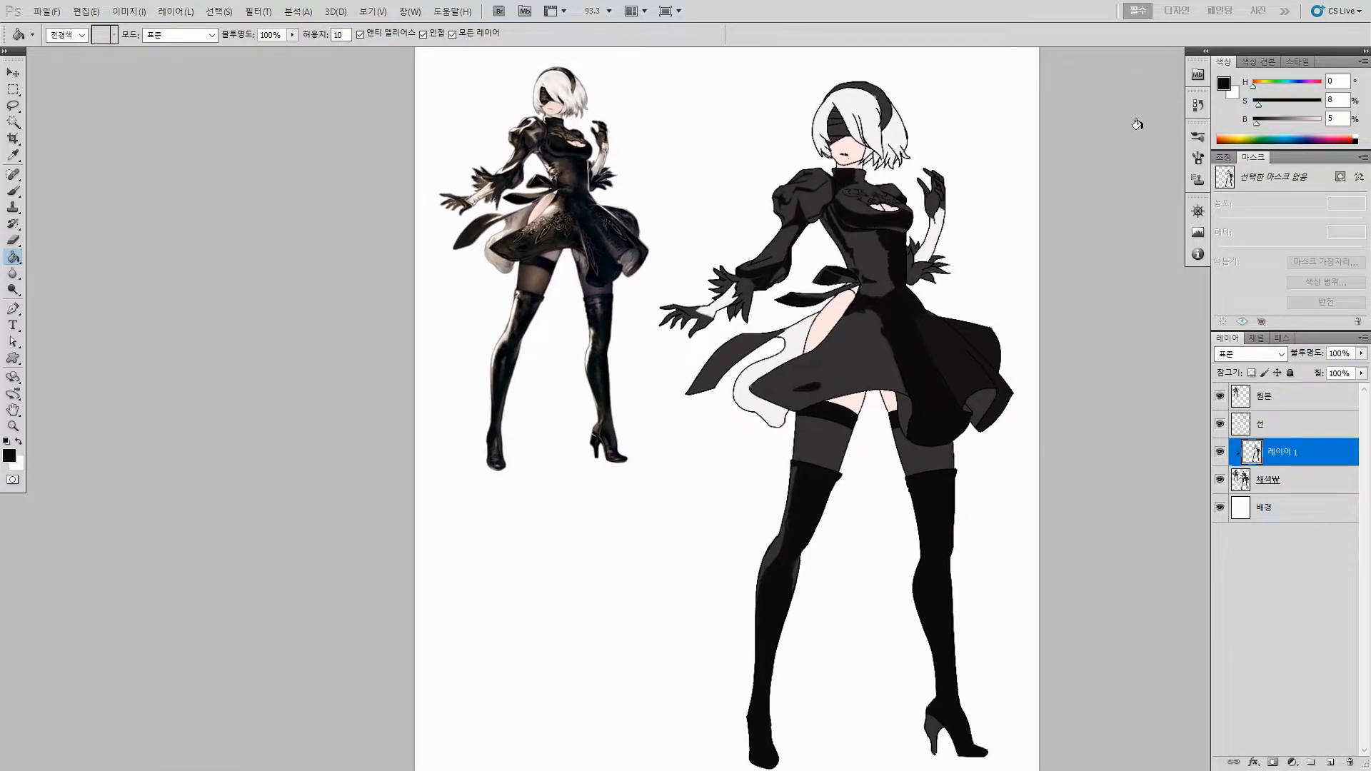
left_click(1224, 85)
left_click(425, 315)
key("Return")
key("g")
left_click(806, 513)
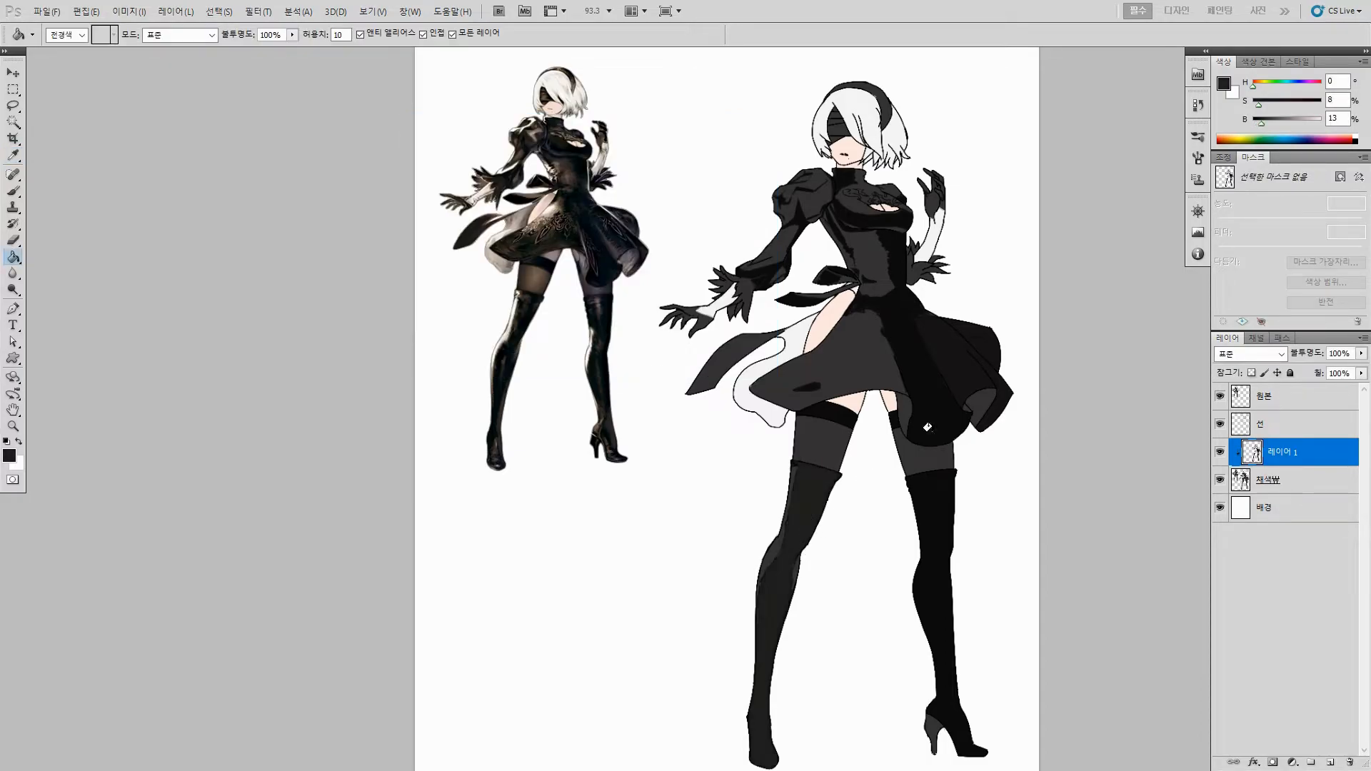
Step: Set the colour to 7% saturation and 10% brightness and refill both boots with it
left_click(1223, 83)
left_click(423, 320)
key("Return")
left_click(802, 519)
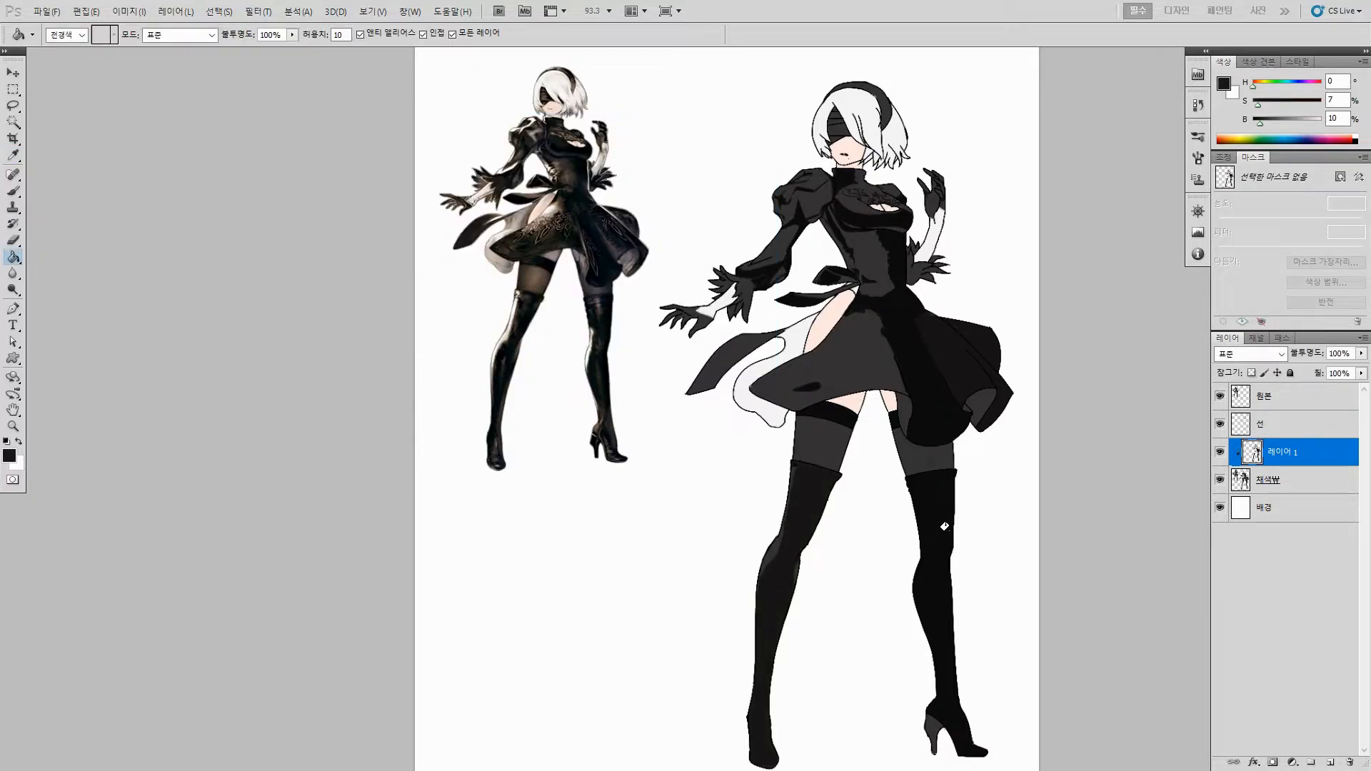
left_click(940, 532)
Step: Sample the darker near-black from the dress and brush shading onto the blindfold's folds, trimming excess near the hair
scroll(953, 671, "up", 5)
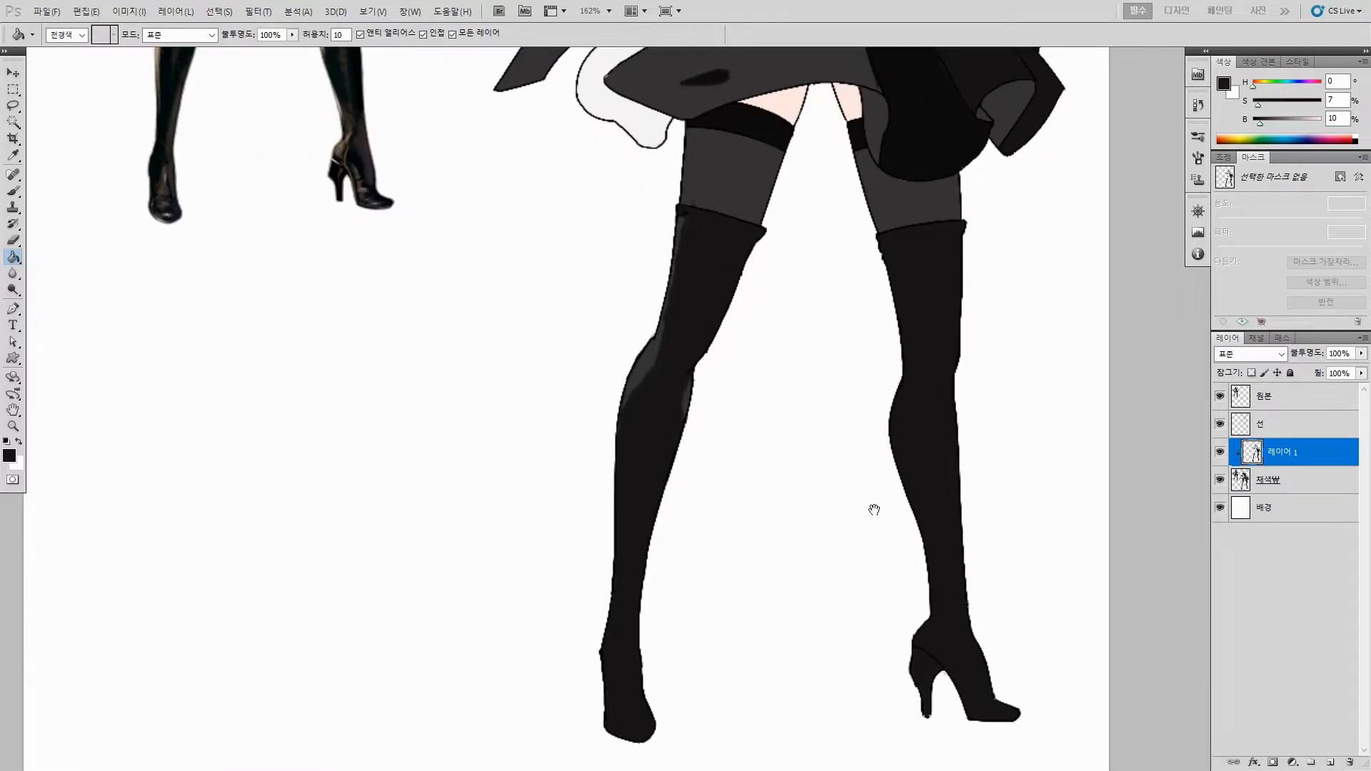
scroll(921, 628, "down", 4)
scroll(923, 551, "up", 2)
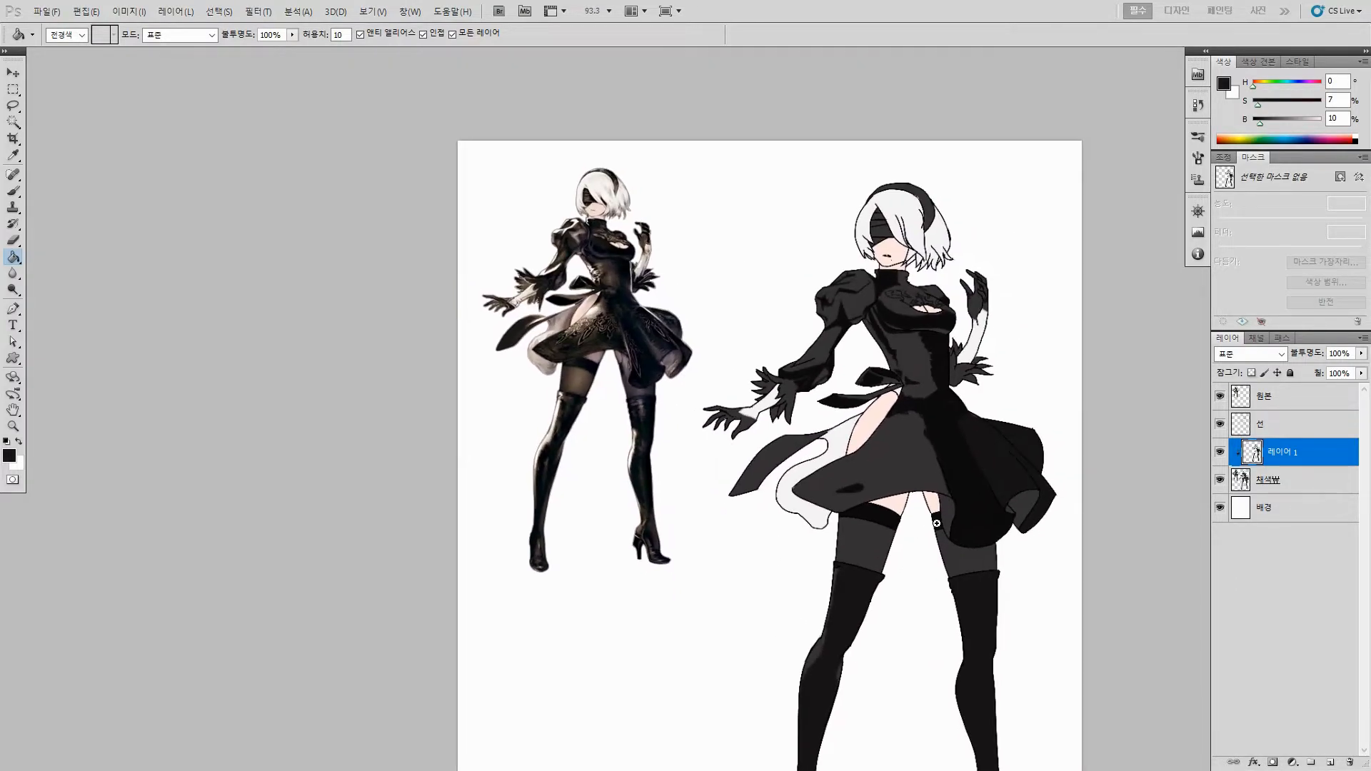
scroll(887, 242, "up", 8)
left_click_drag(937, 239, 919, 317)
left_click(922, 512, "alt")
left_click_drag(877, 384, 992, 472)
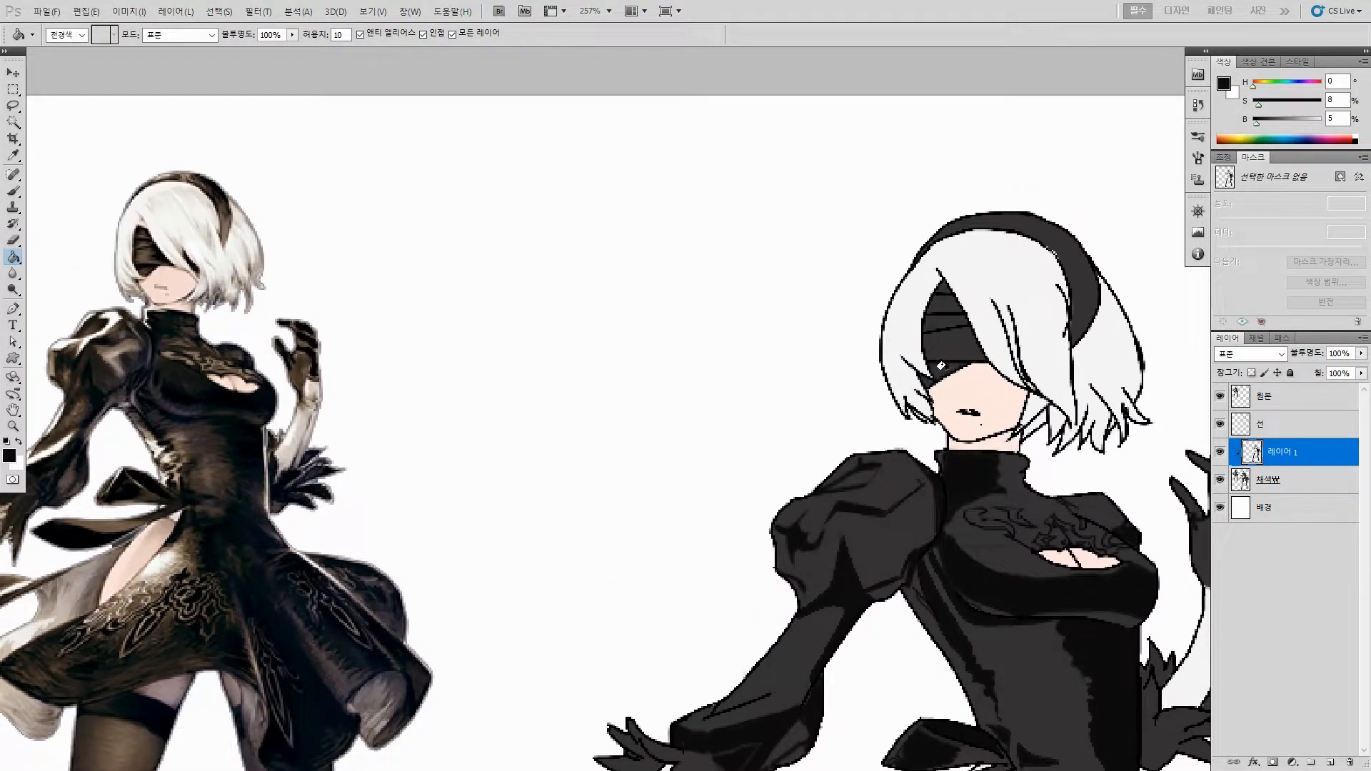
key("b")
mouse_move(938, 367)
left_mouse_down()
mouse_move(967, 363)
mouse_move(972, 342)
left_mouse_up()
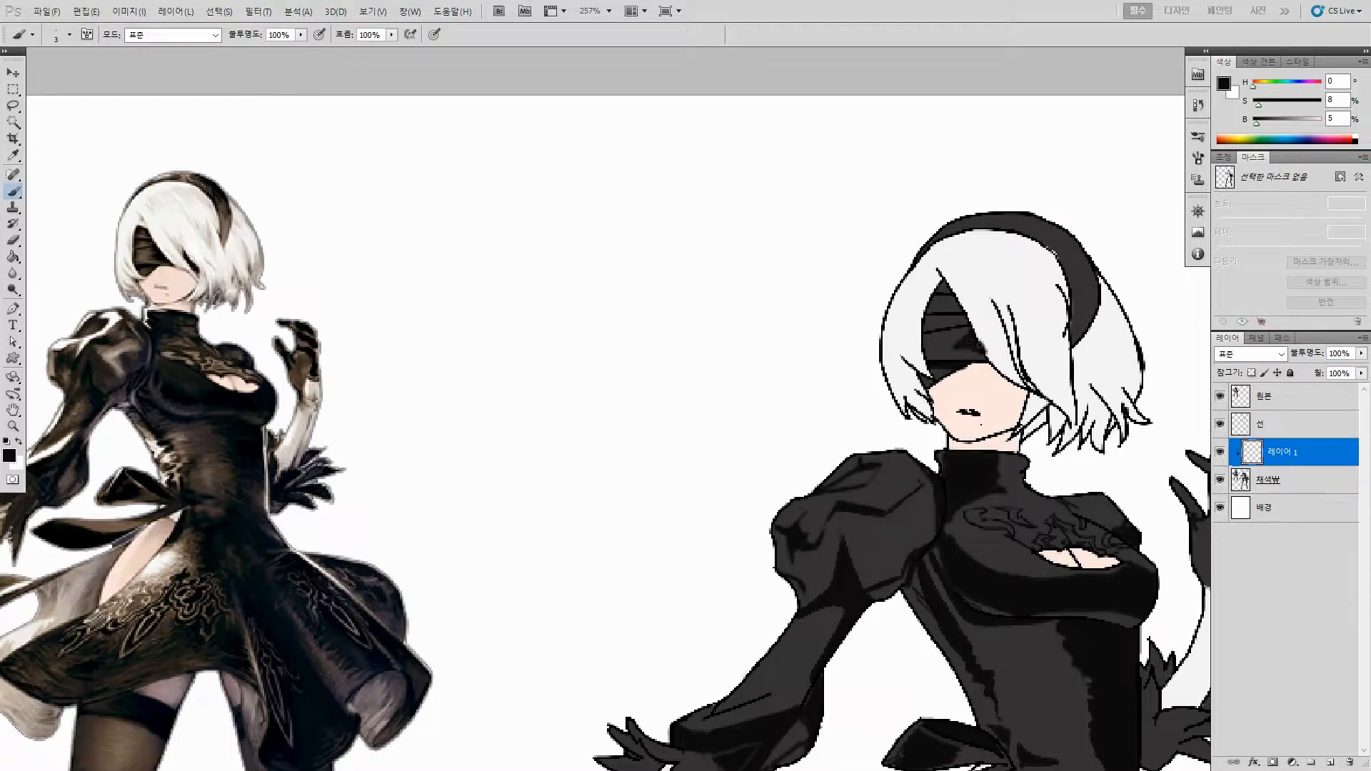
key("e")
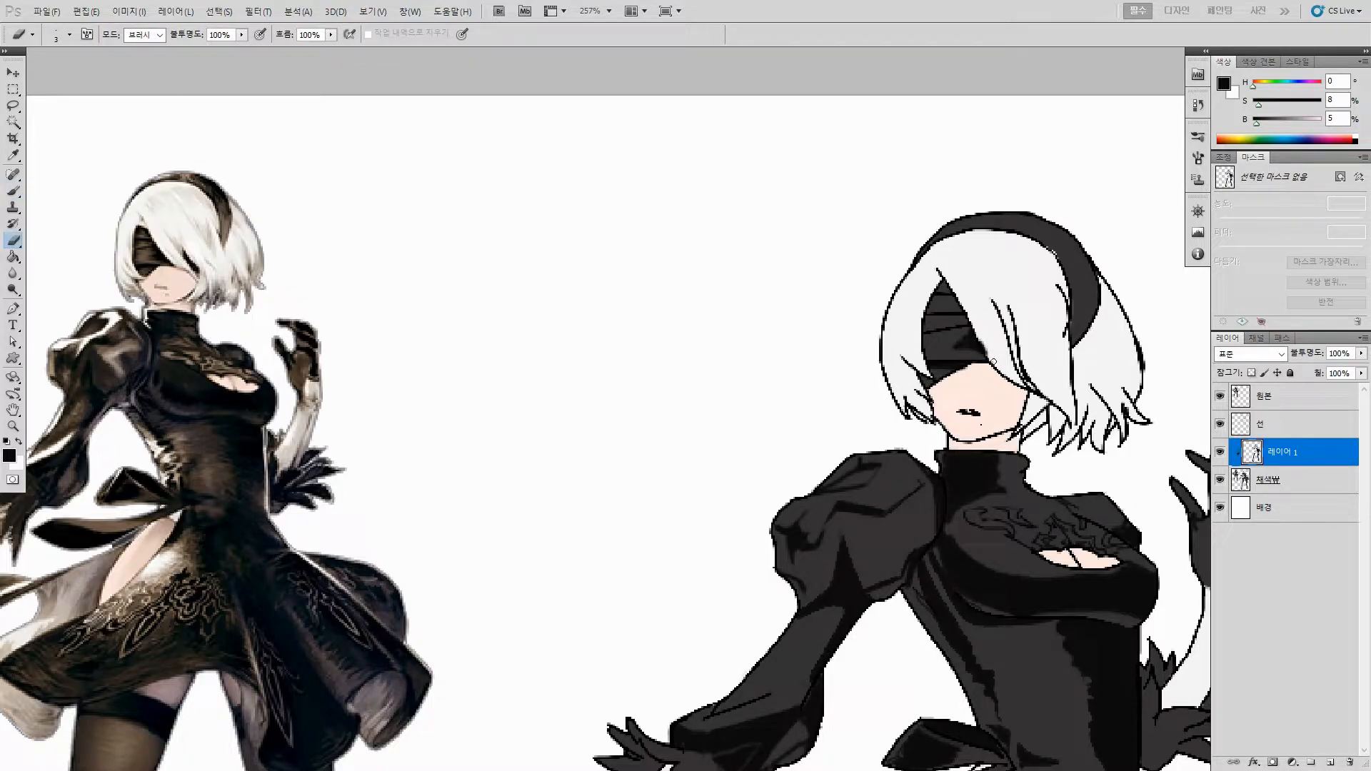
Step: Thicken the dark line of the hair strand beside the blindfold with near-black
key("b")
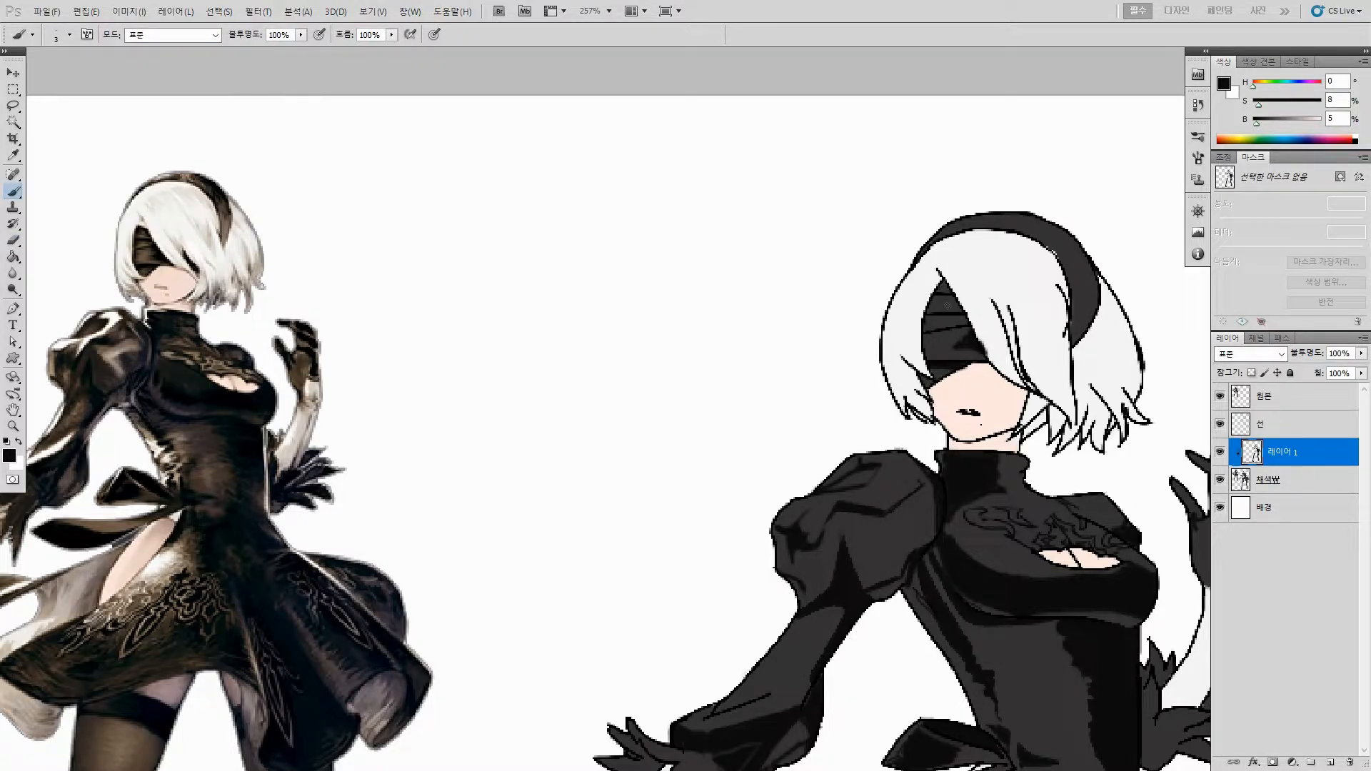
mouse_move(1007, 336)
left_mouse_down()
mouse_move(1016, 362)
mouse_move(1009, 325)
mouse_move(1017, 363)
mouse_move(1007, 315)
left_mouse_up()
key("e")
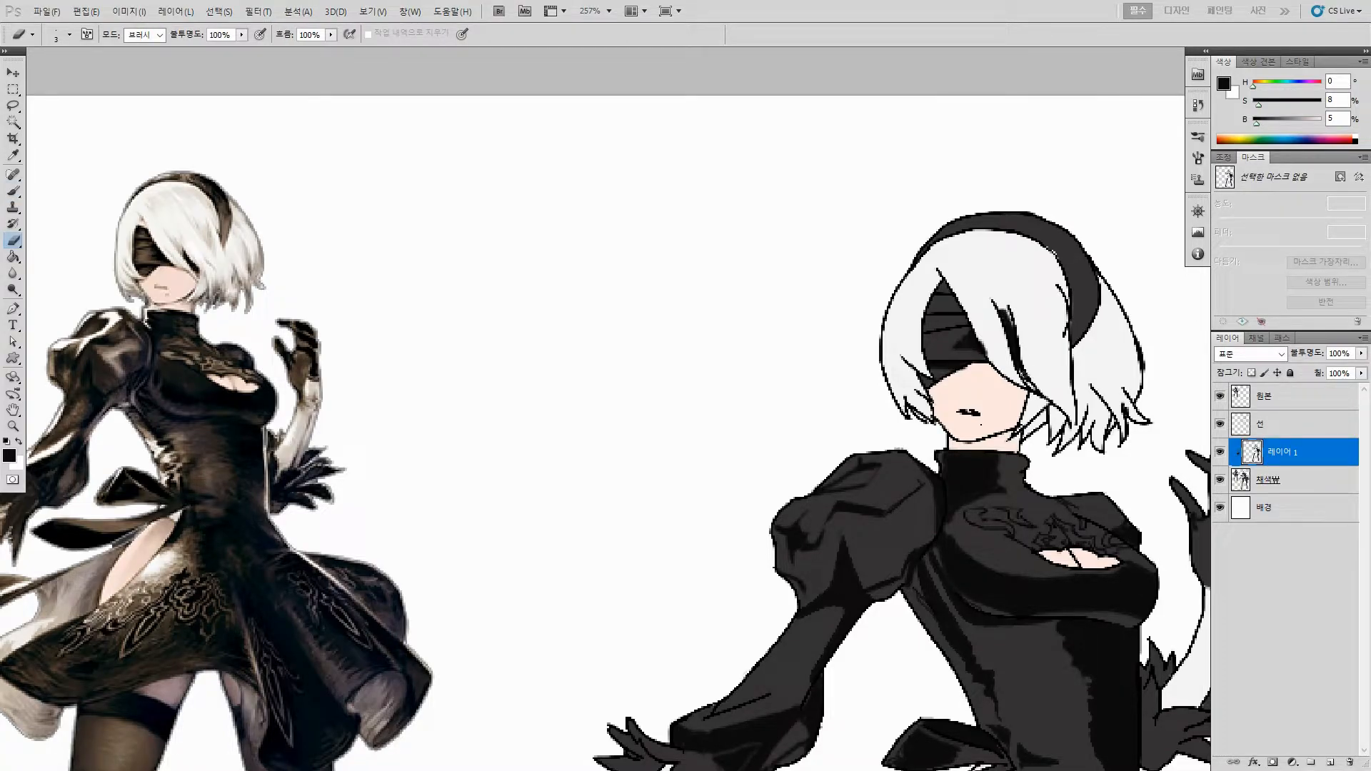
key("b")
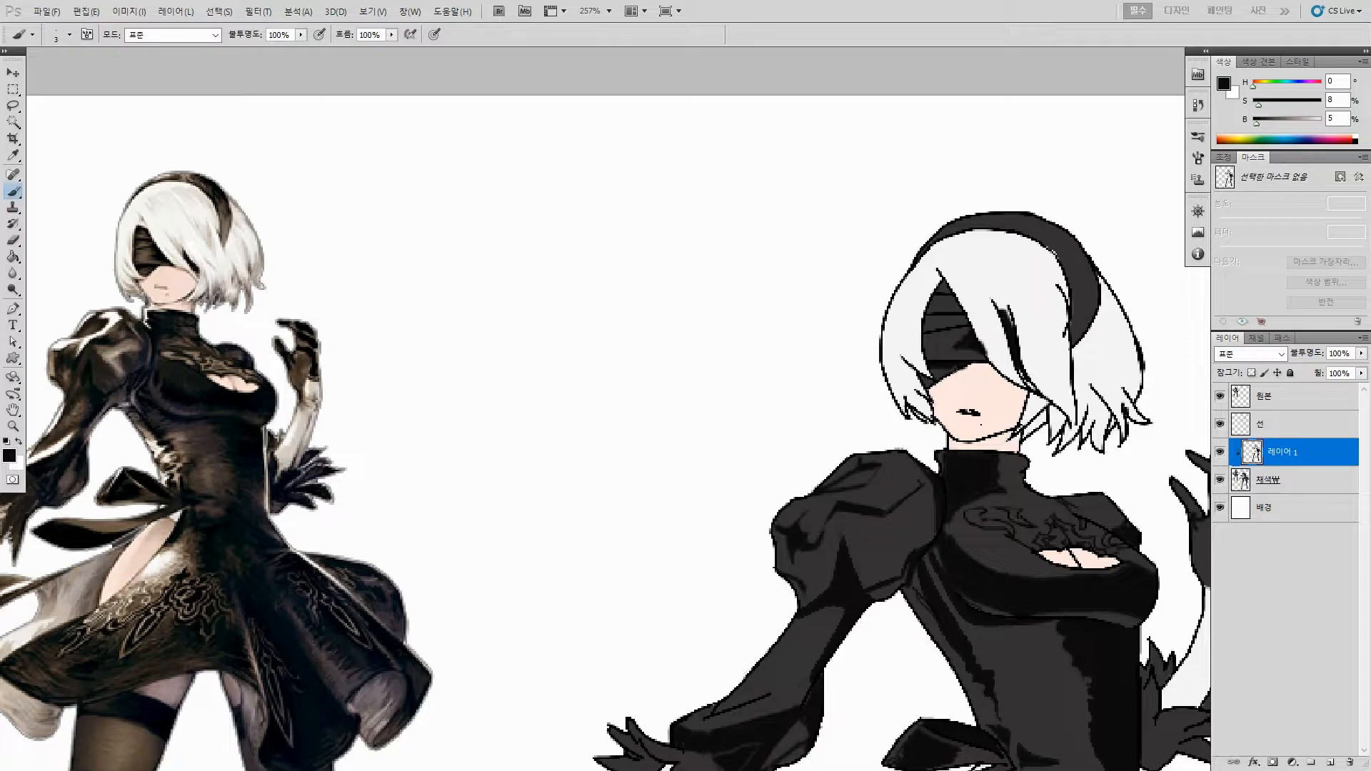
Step: Sample the brown with hue 25, 34% saturation and 38% brightness from the reference's blindfold and brush it onto the drawing's upper blindfold folds
scroll(936, 378, "up", 2)
left_click_drag(954, 477, 976, 400)
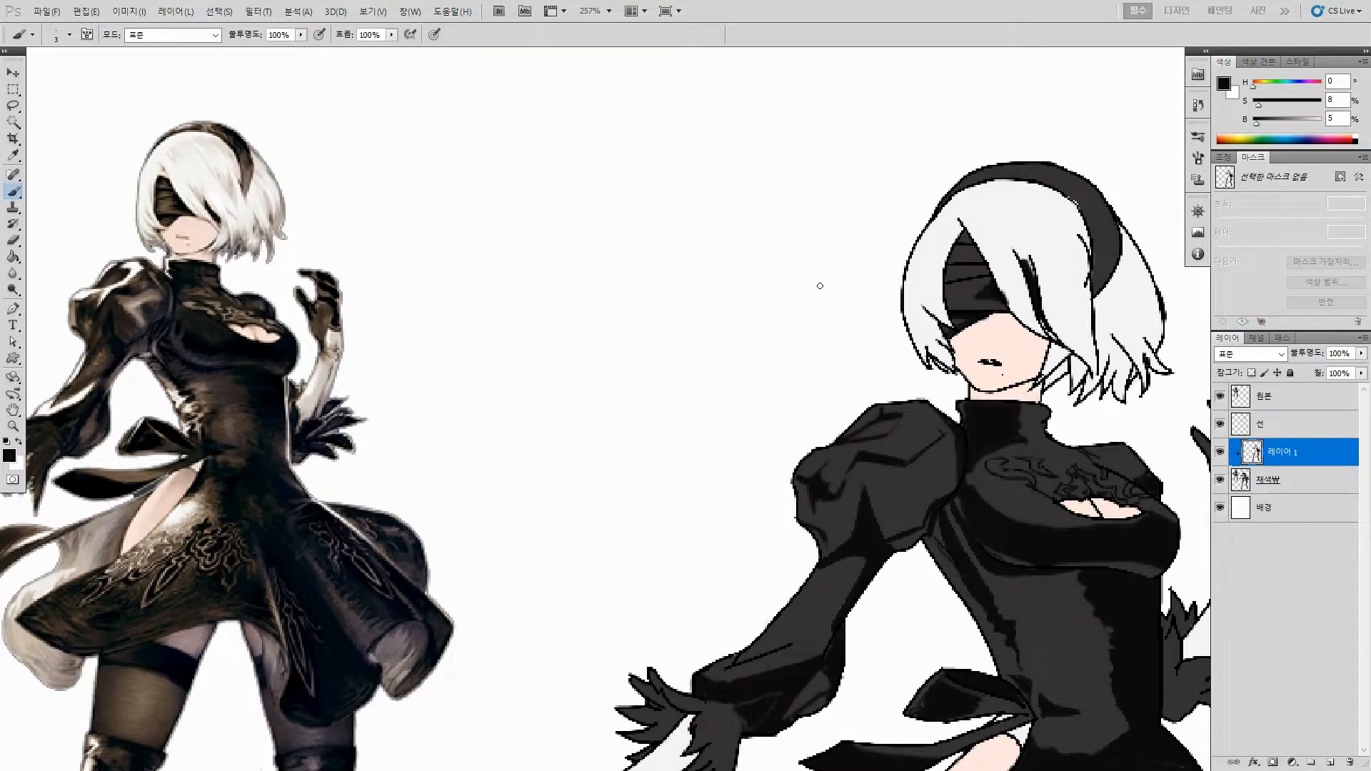
left_click(1223, 84)
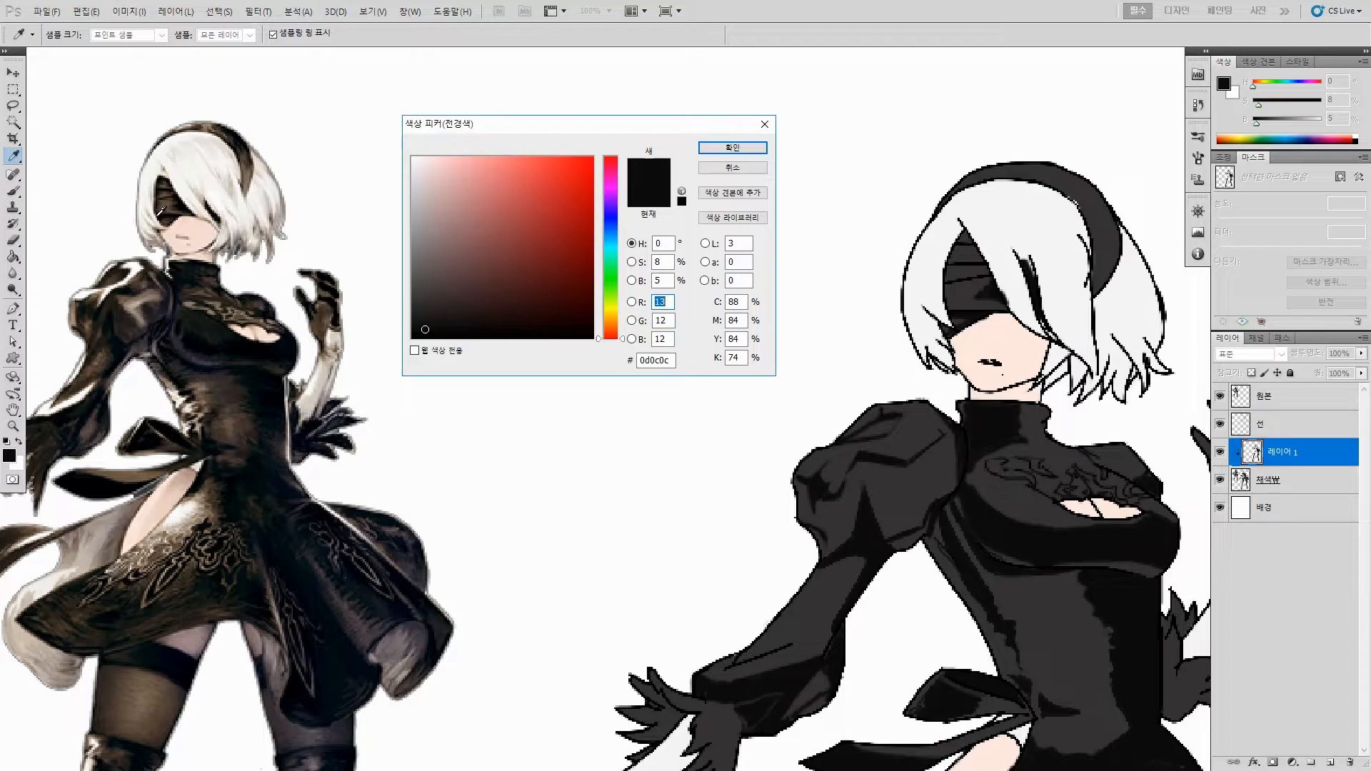
left_click(167, 204)
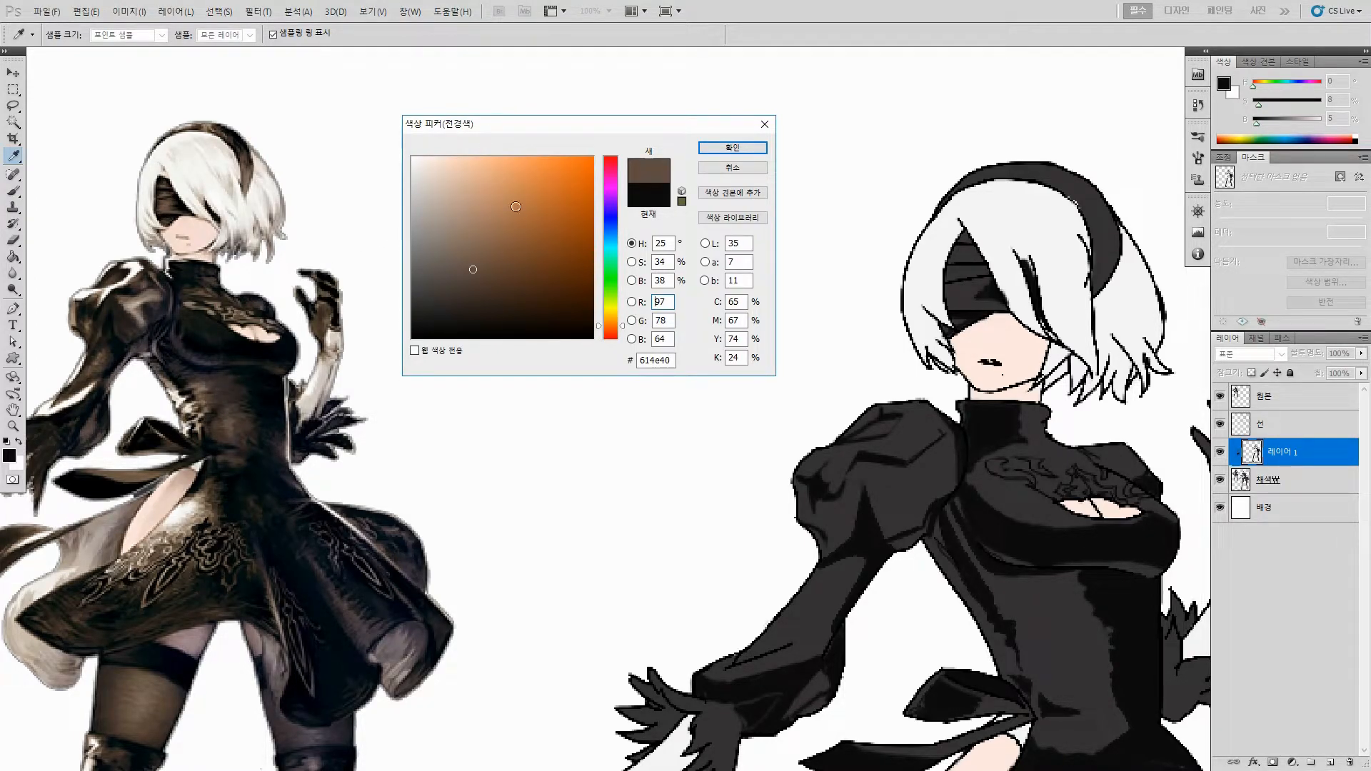
left_click(713, 149)
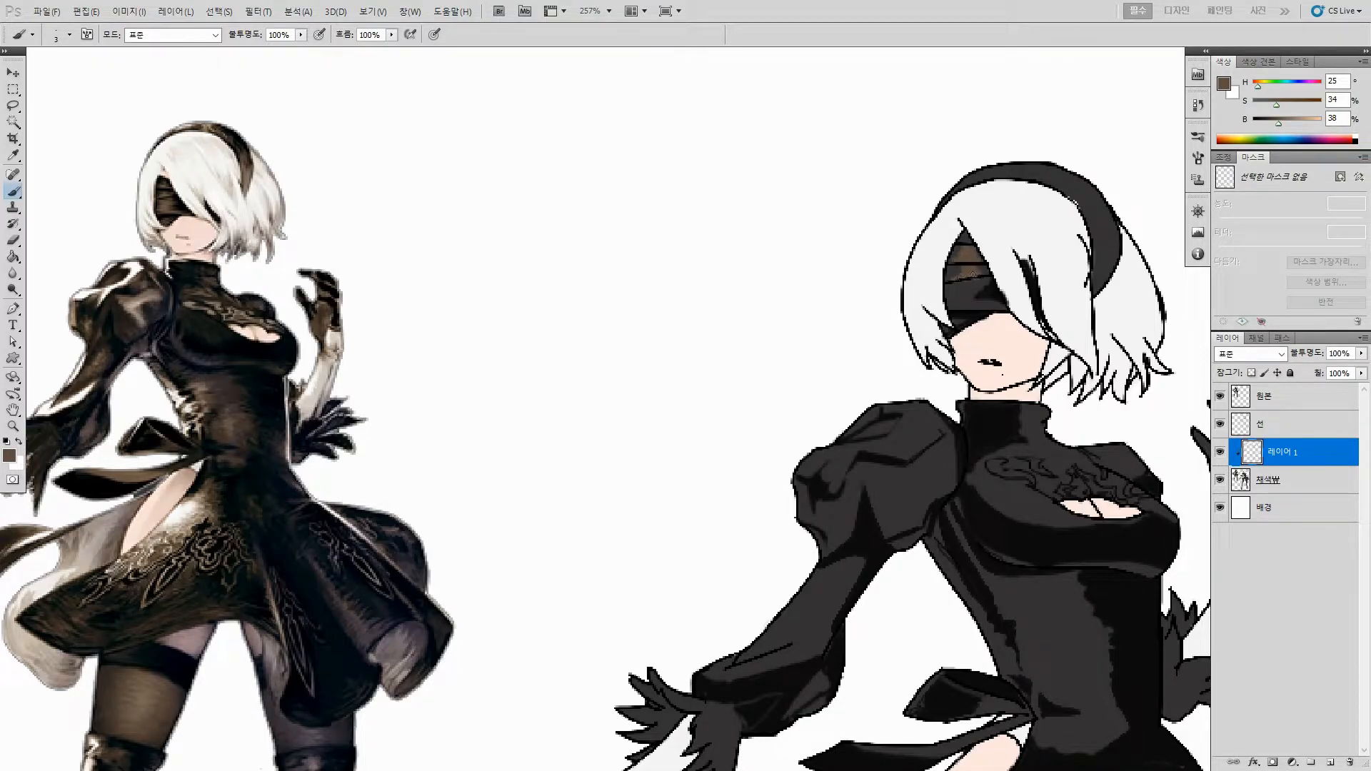
left_click_drag(958, 277, 982, 272)
Step: Blend the upper blindfold folds with sampled dark grey and brown, and brush the brown onto the lower fold
left_click(987, 262, "alt")
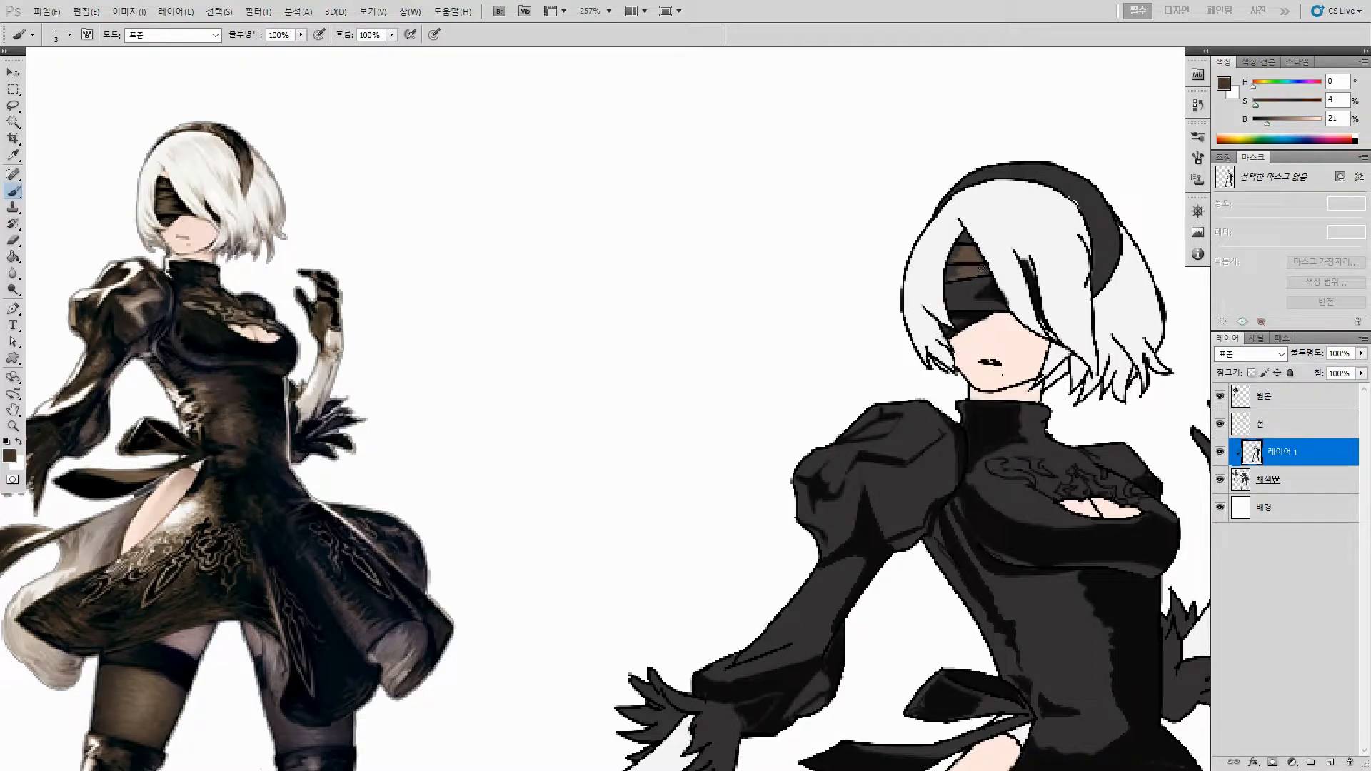
left_click(965, 272, "alt")
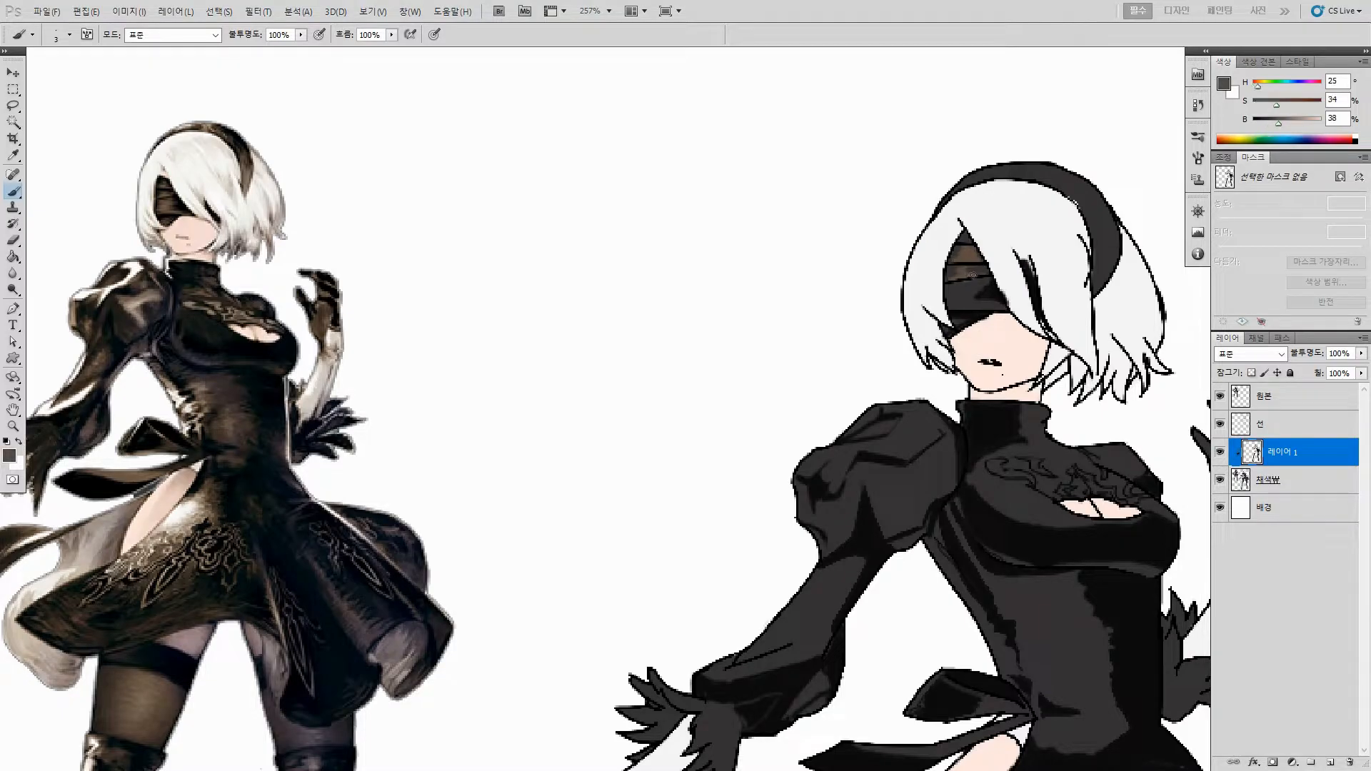
left_click(962, 255, "alt")
left_click(967, 255, "alt")
mouse_move(974, 280)
left_mouse_down()
mouse_move(960, 281)
mouse_move(969, 292)
mouse_move(957, 303)
mouse_move(974, 307)
left_mouse_up()
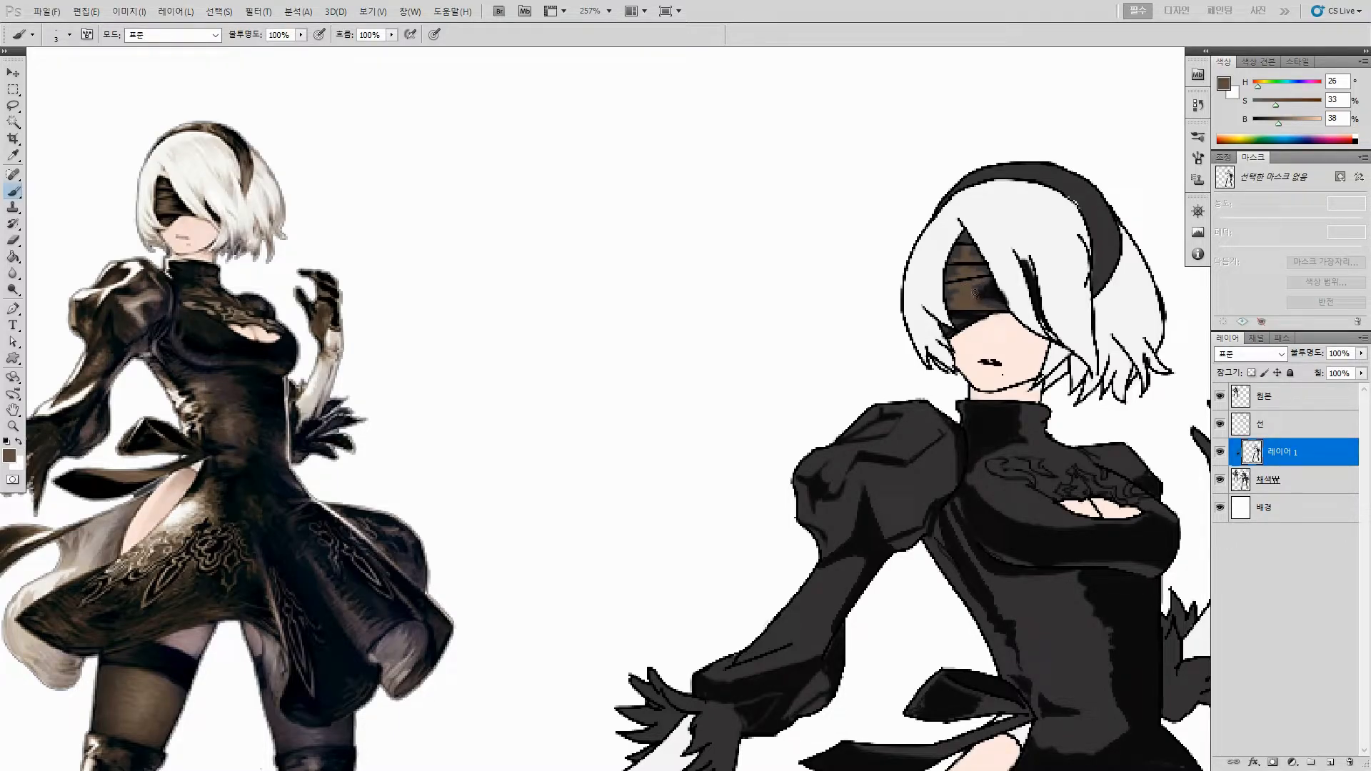
Step: Try a lighter brown with 18% saturation and 53% brightness as the fill of the lower blindfold fold's highlight
left_click(1223, 97)
left_click_drag(463, 247, 443, 241)
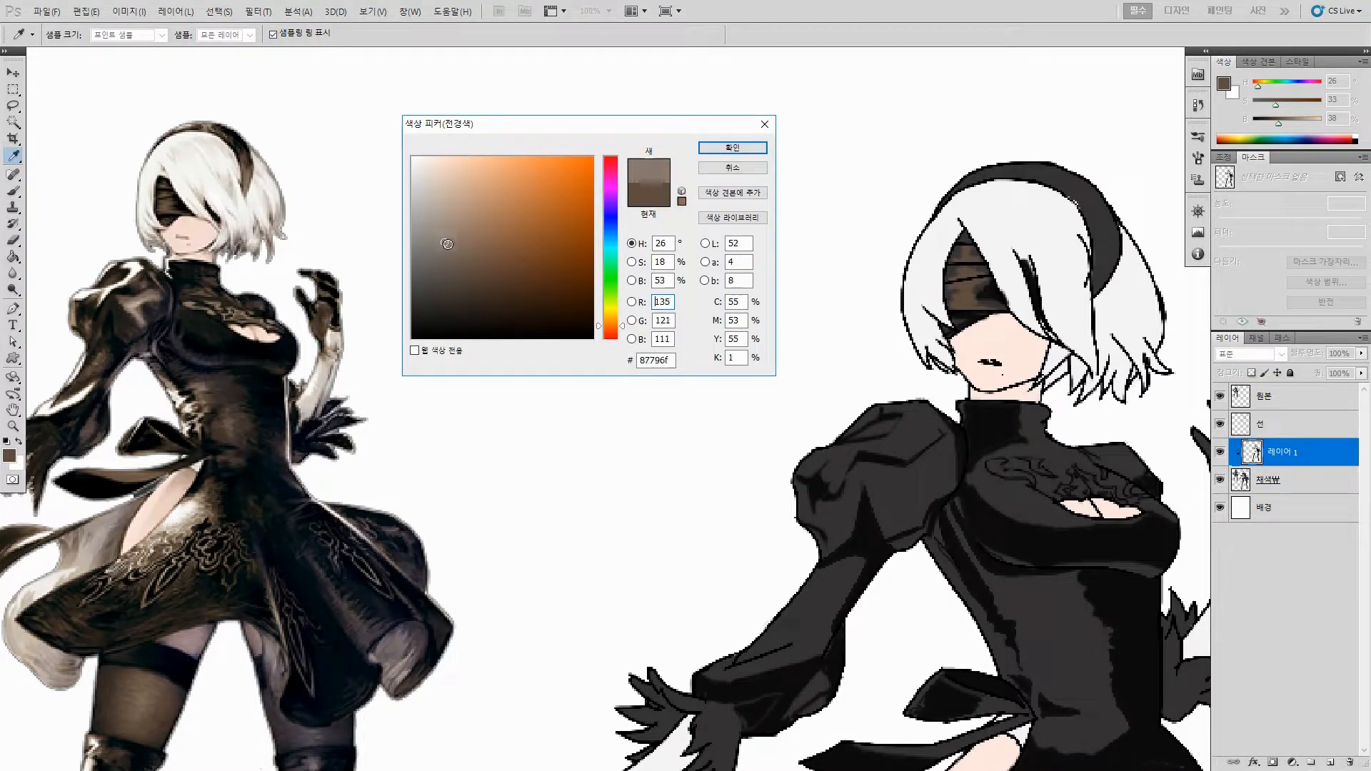
key("Return")
key("g")
left_click(964, 291)
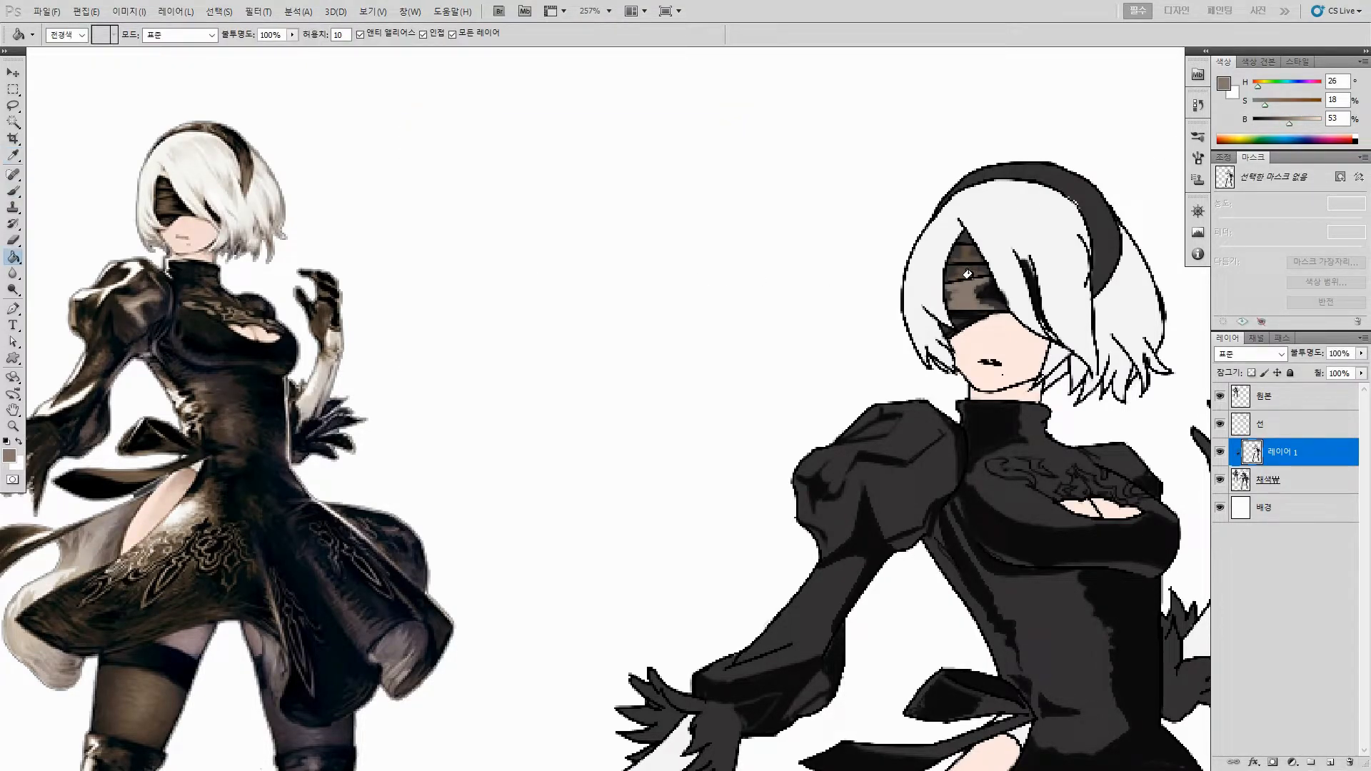
Step: Undo the last fill and refill the lower fold's highlight with a brown of 16% saturation and 45% brightness
left_click(1223, 84)
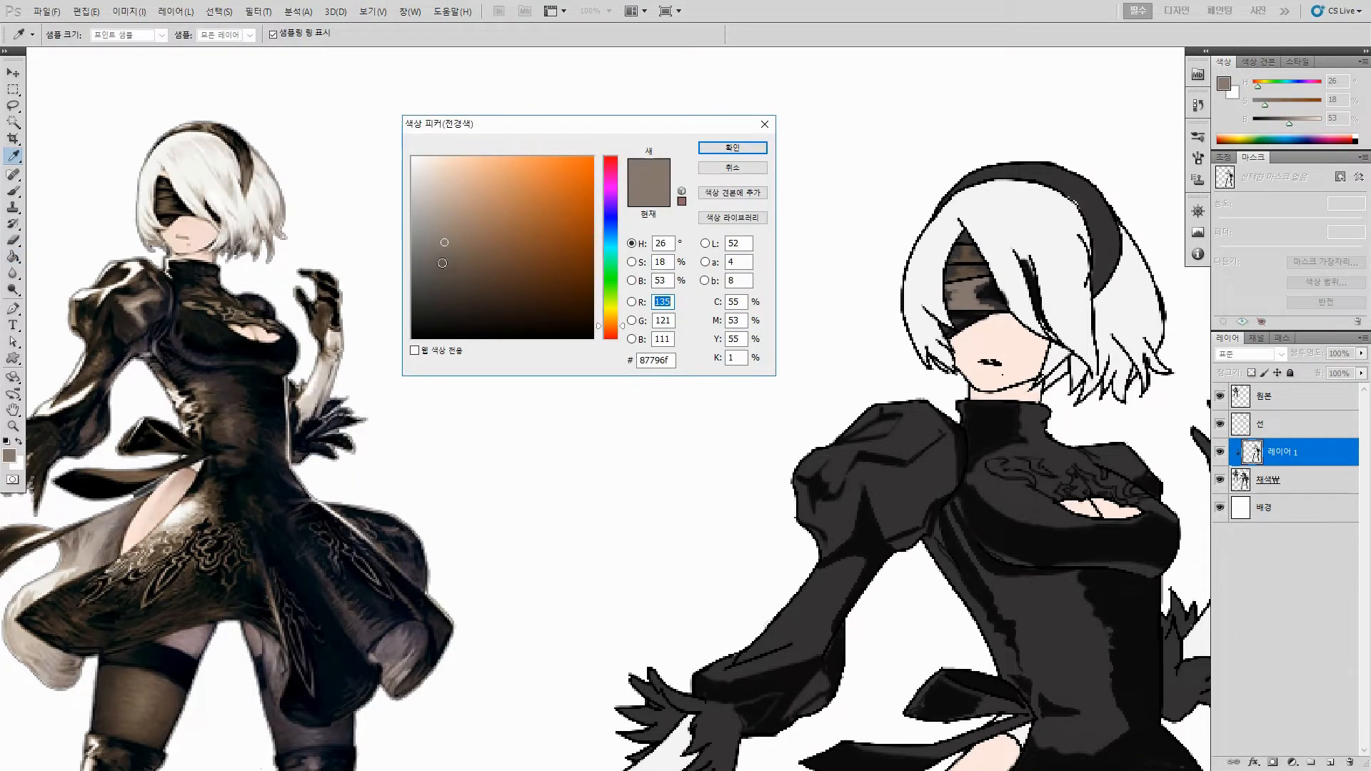
left_click(441, 258)
left_click_drag(445, 258, 441, 257)
key("Return")
key("ctrl+z")
left_click(965, 296)
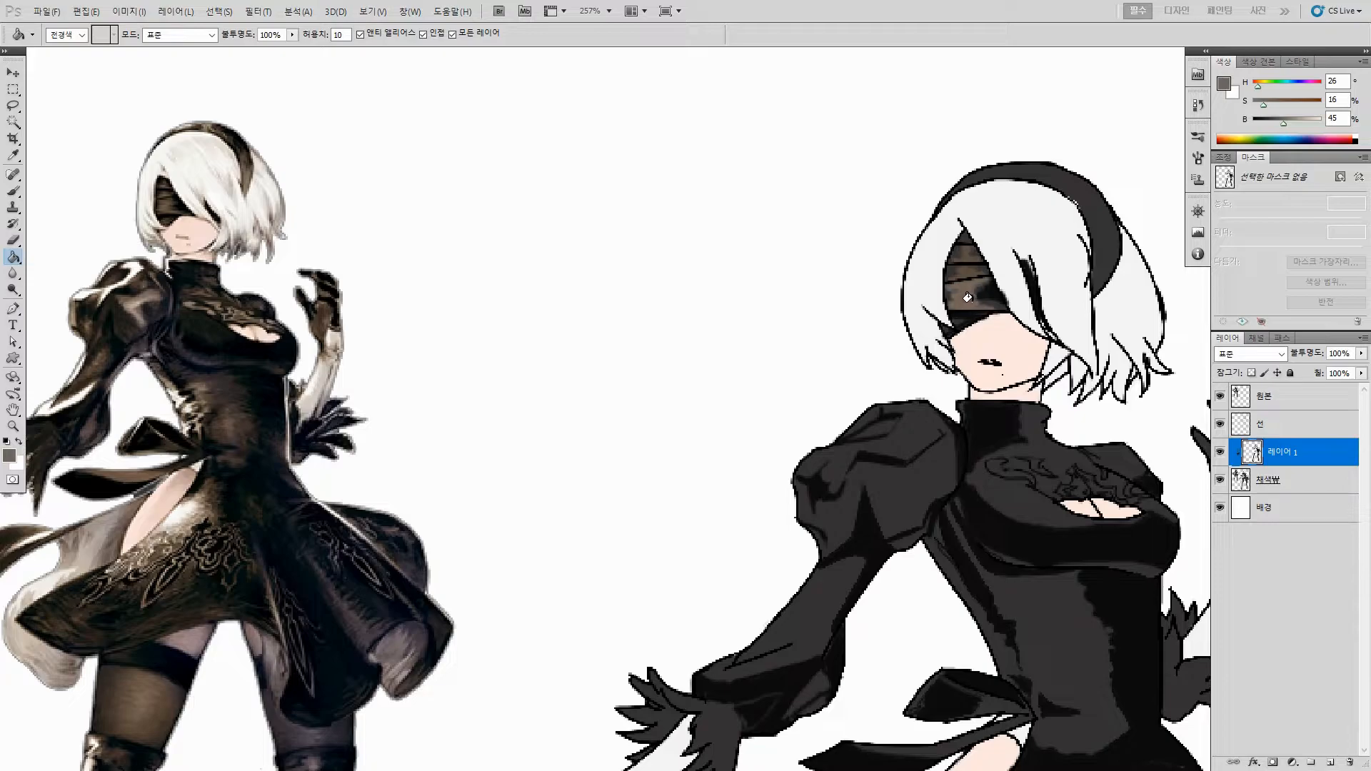
Step: Sample the greyish brown from the lower fold and brush it over the blindfold's topmost folds, blending with neighbouring tones
key("b")
left_click(968, 293, "alt")
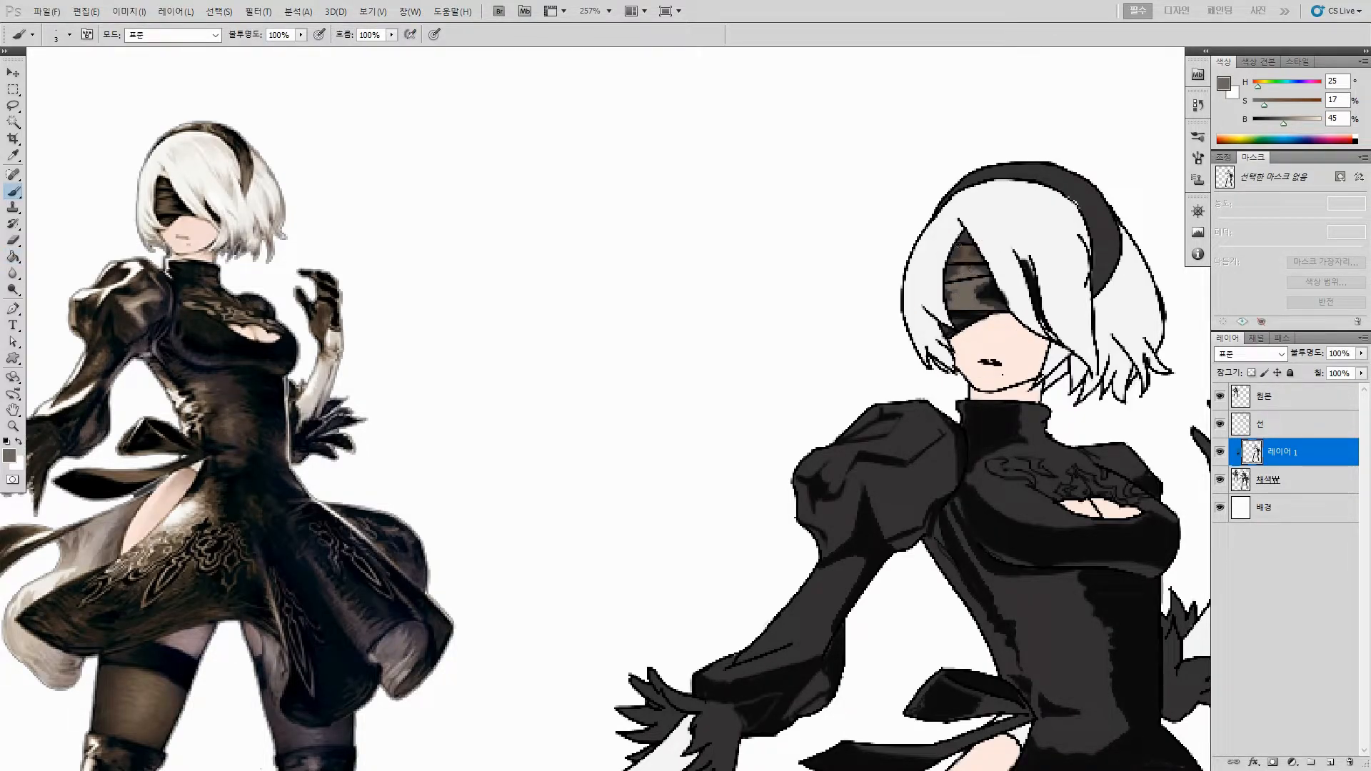
left_click(961, 249, "alt")
left_click(961, 250, "alt")
left_click(964, 249, "alt")
left_click(969, 247, "alt")
left_click(957, 252, "alt")
left_click(955, 255, "alt")
left_click(948, 277, "alt")
left_click(957, 267, "alt")
Step: Soften the light-to-dark transitions in the blindfold's middle and top folds with sampled intermediate browns
left_click(977, 267, "alt")
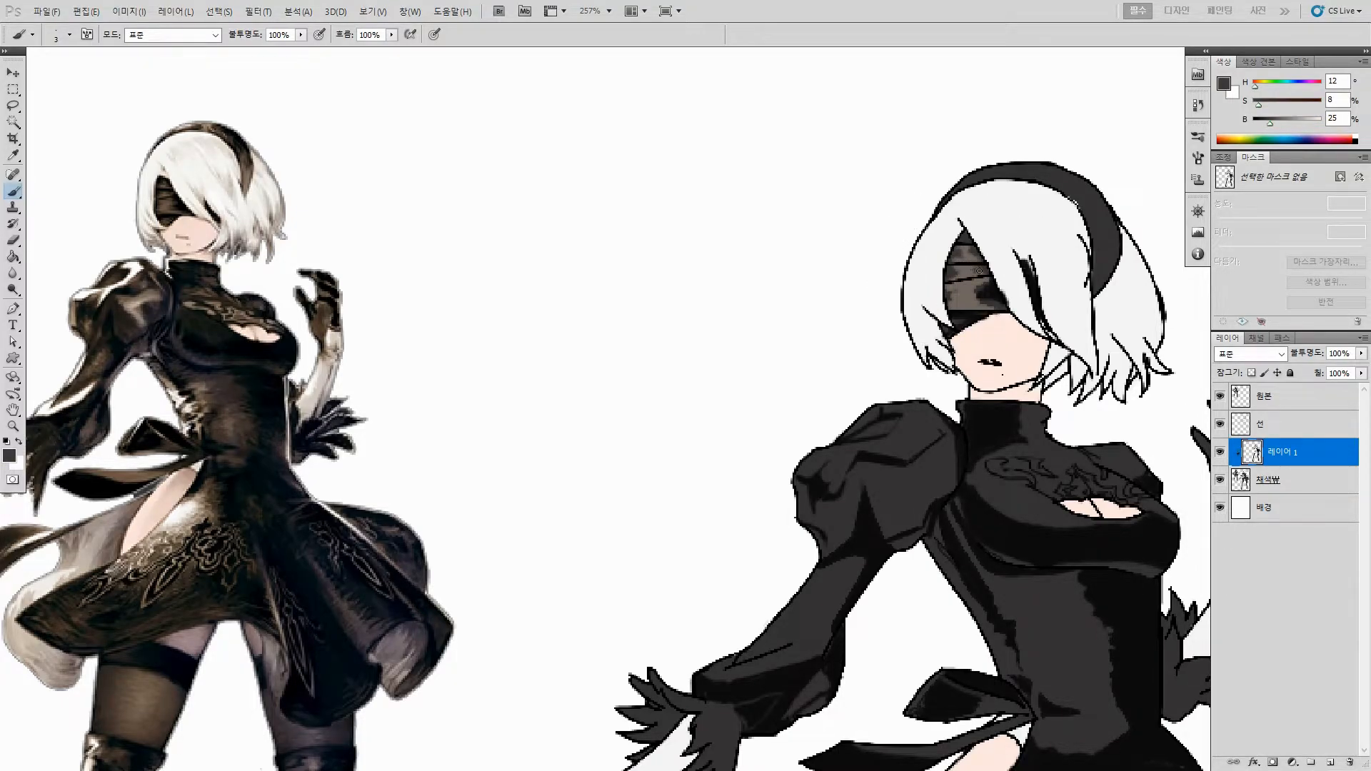
left_click(970, 273, "alt")
left_click(955, 270, "alt")
left_click(972, 254, "alt")
left_click(967, 254, "alt")
left_click_drag(967, 254, 969, 256)
left_click(970, 256, "alt")
left_click(969, 256, "alt")
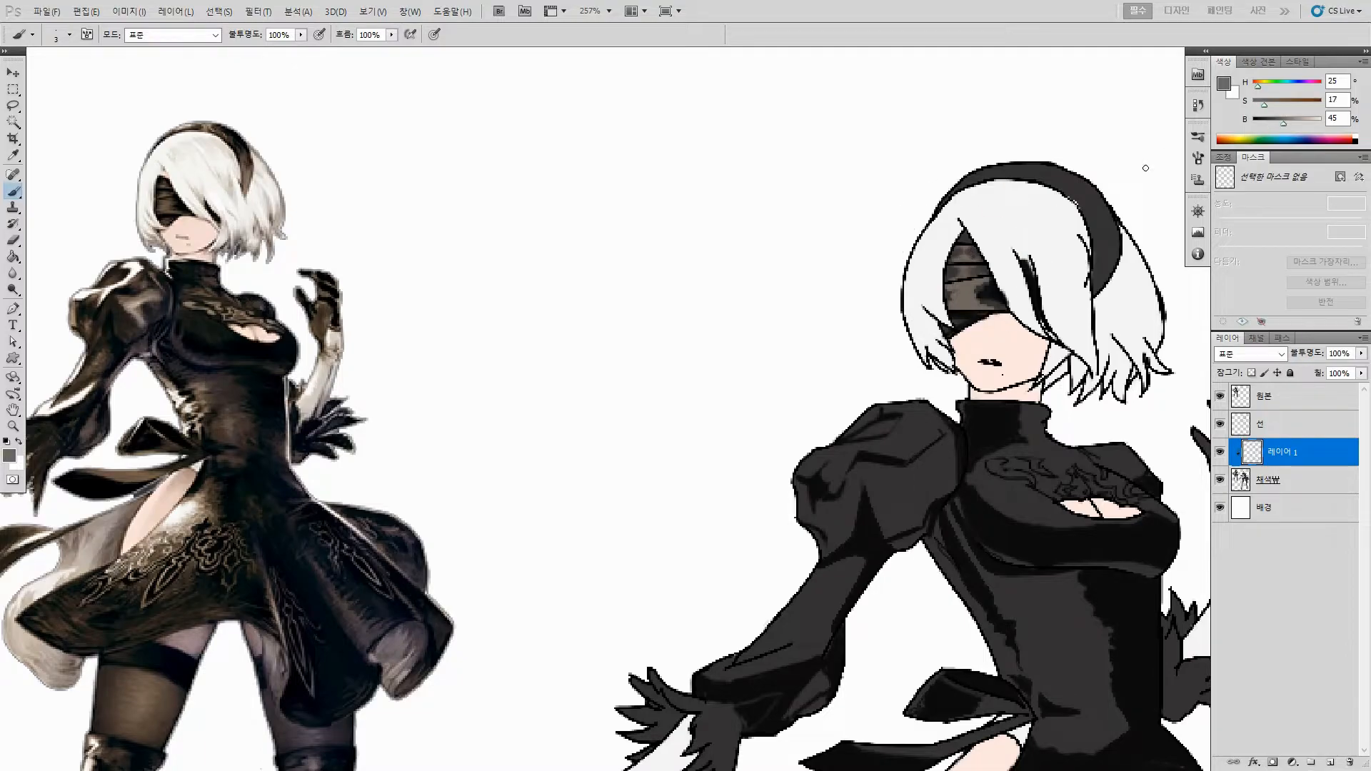
Step: Sample the warmer brown with hue 30, 34% saturation and 41% brightness from the reference's blindfold and work it into the lower fold
left_click(1224, 84)
left_click(169, 204)
left_click(169, 204)
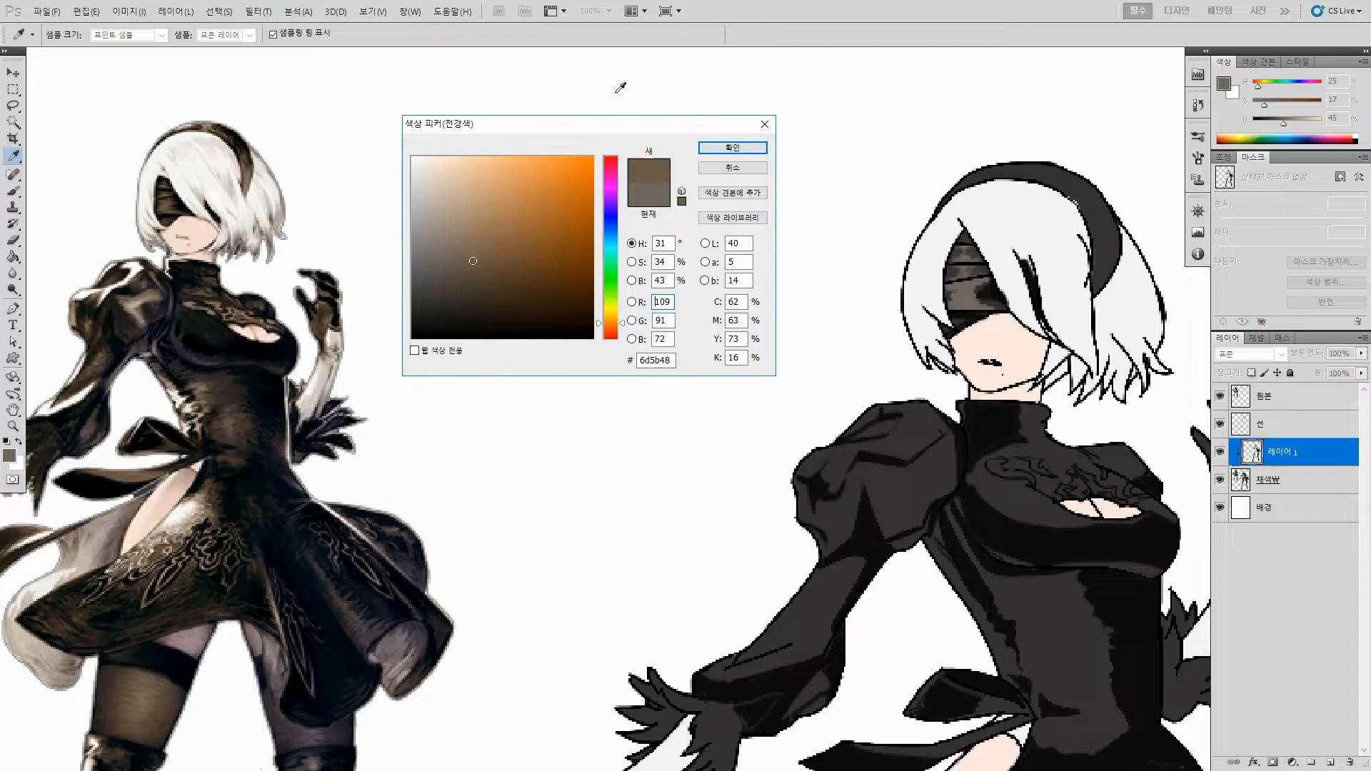
left_click(168, 205)
left_click(733, 148)
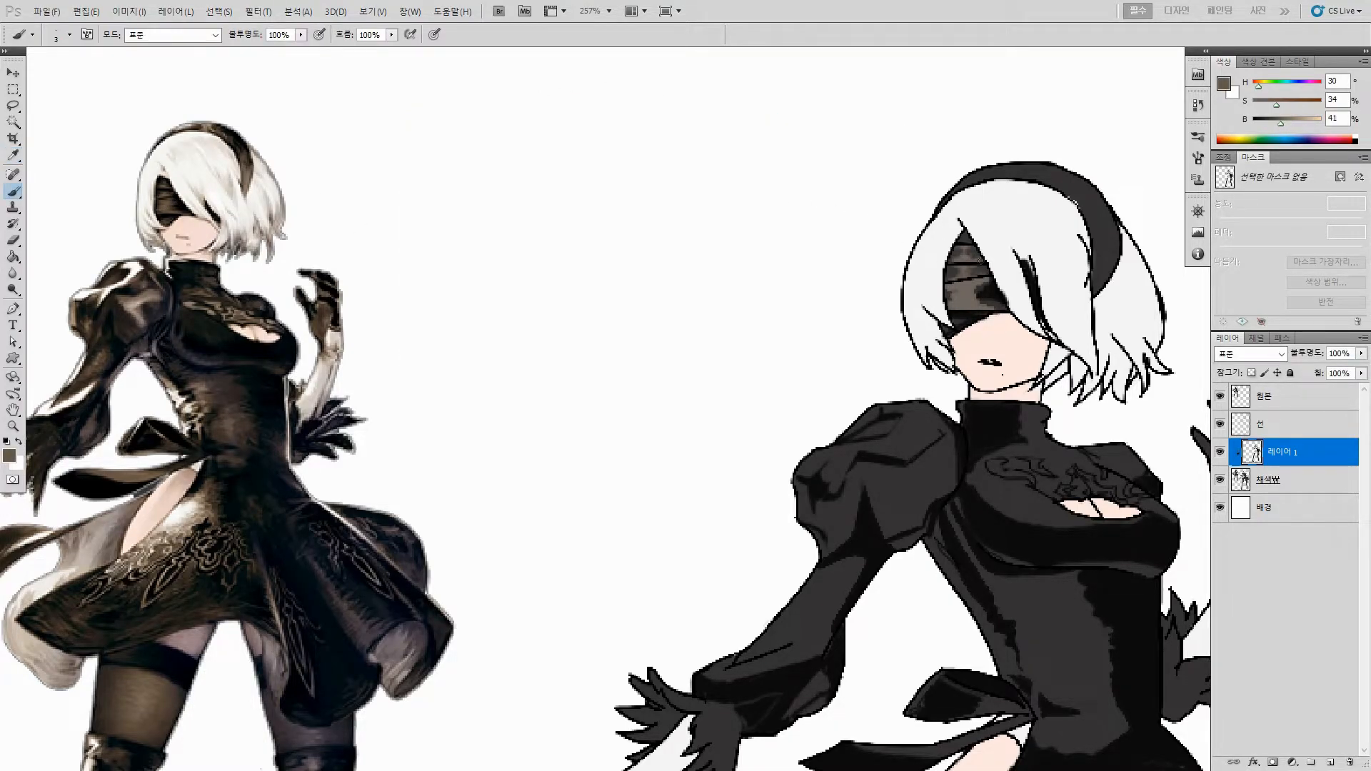
left_click(951, 294, "alt")
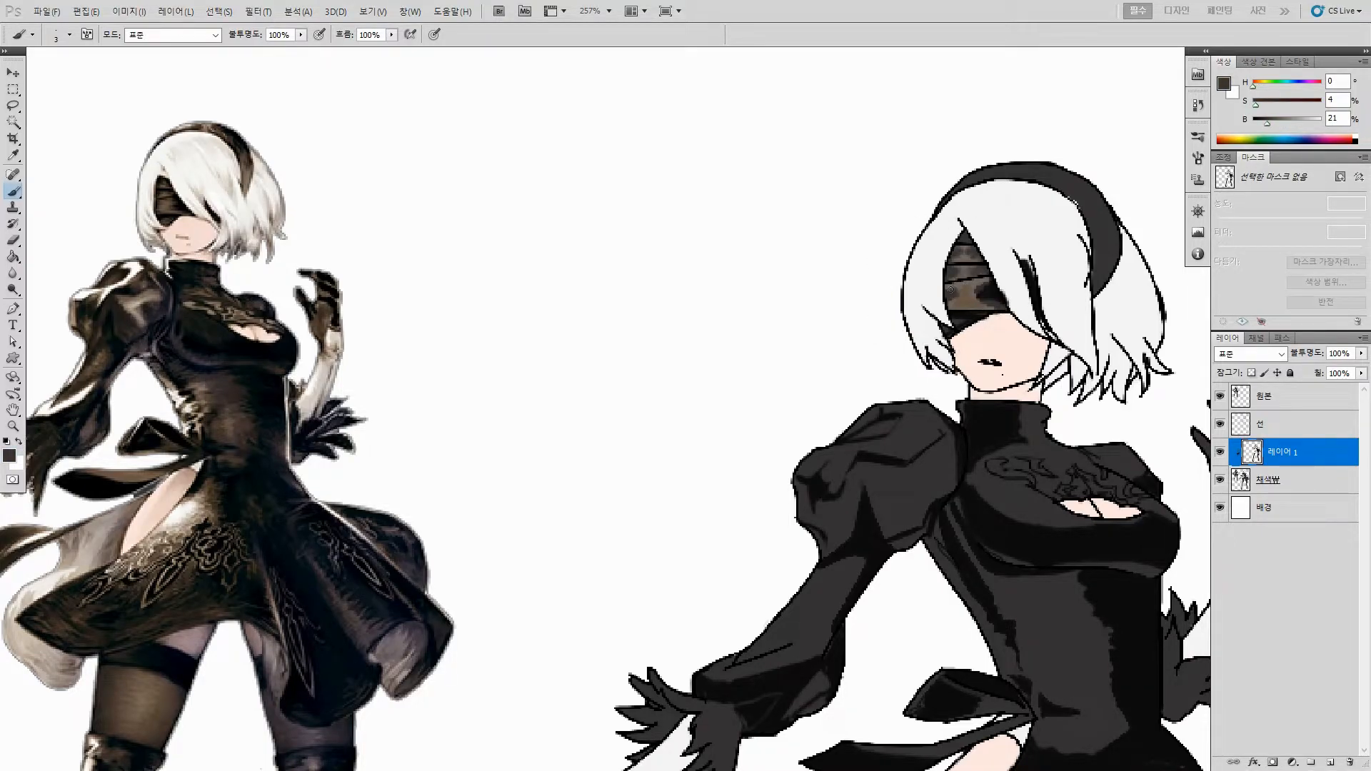
left_click(976, 294, "alt")
left_click(970, 292, "alt")
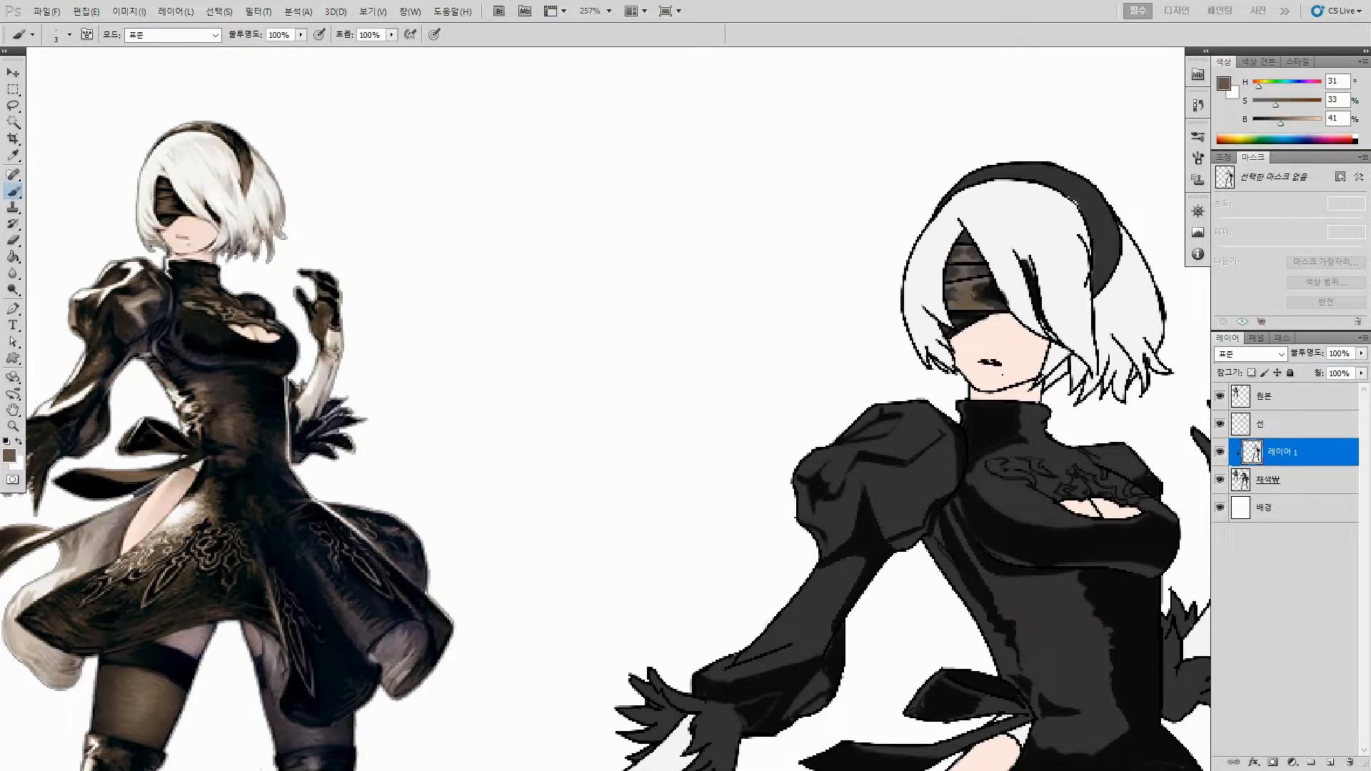
Step: Brush the warm brown across the width of the lower blindfold fold, alternating it with sampled dark tones
left_click(987, 292, "alt")
left_click(959, 290, "alt")
left_click_drag(986, 290, 956, 290)
left_click(986, 281, "alt")
left_click(964, 294, "alt")
left_click(959, 293, "alt")
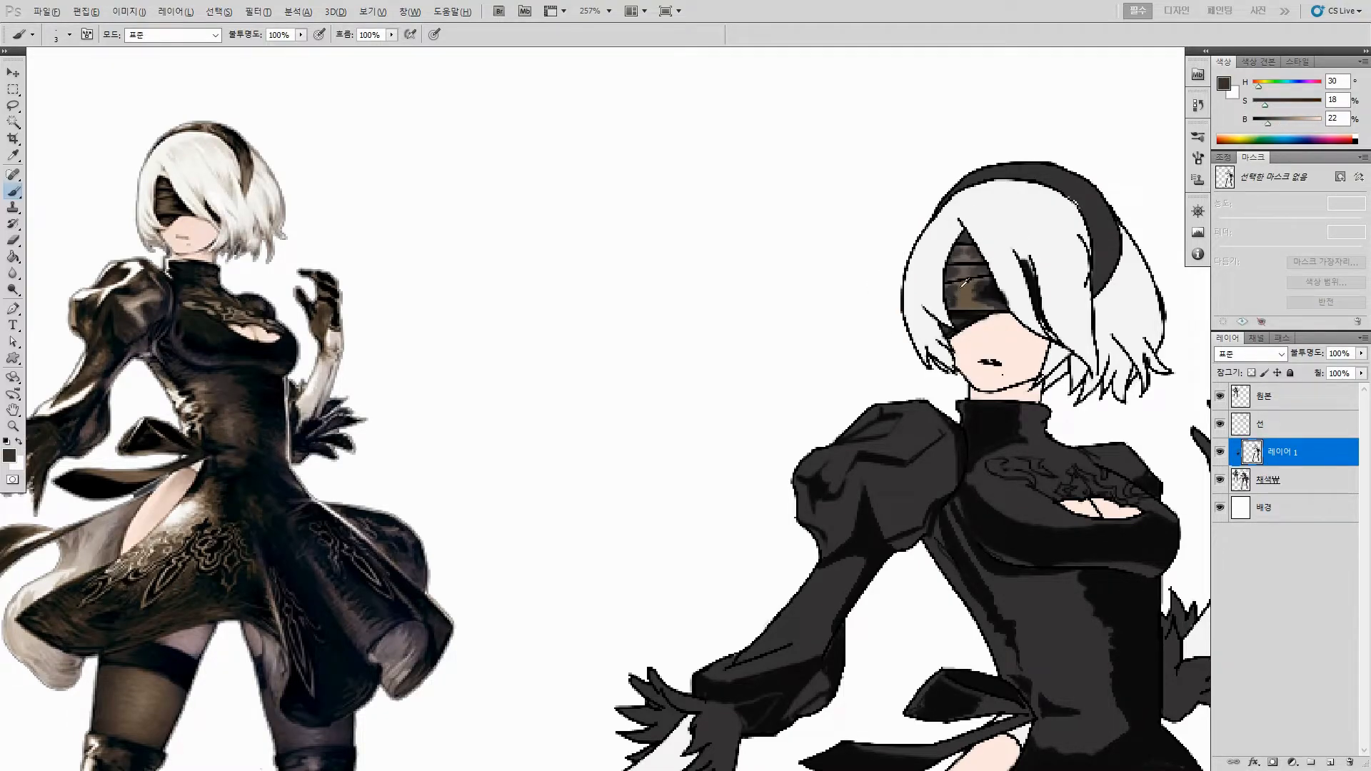
Step: Darken the outer ends and lower edge of the blindfold's lower fold with sampled dark browns, blending towards the centre
left_click(951, 295, "alt")
left_click(955, 301, "alt")
left_click(996, 313, "alt")
left_click(980, 300, "alt")
left_click(978, 293, "alt")
left_click(973, 289, "alt")
mouse_move(980, 299)
left_mouse_down()
mouse_move(954, 288)
mouse_move(978, 291)
left_mouse_up()
left_click(955, 295, "alt")
left_click(974, 300, "alt")
left_click(975, 296, "alt")
left_click(977, 291, "alt")
left_click(968, 298, "alt")
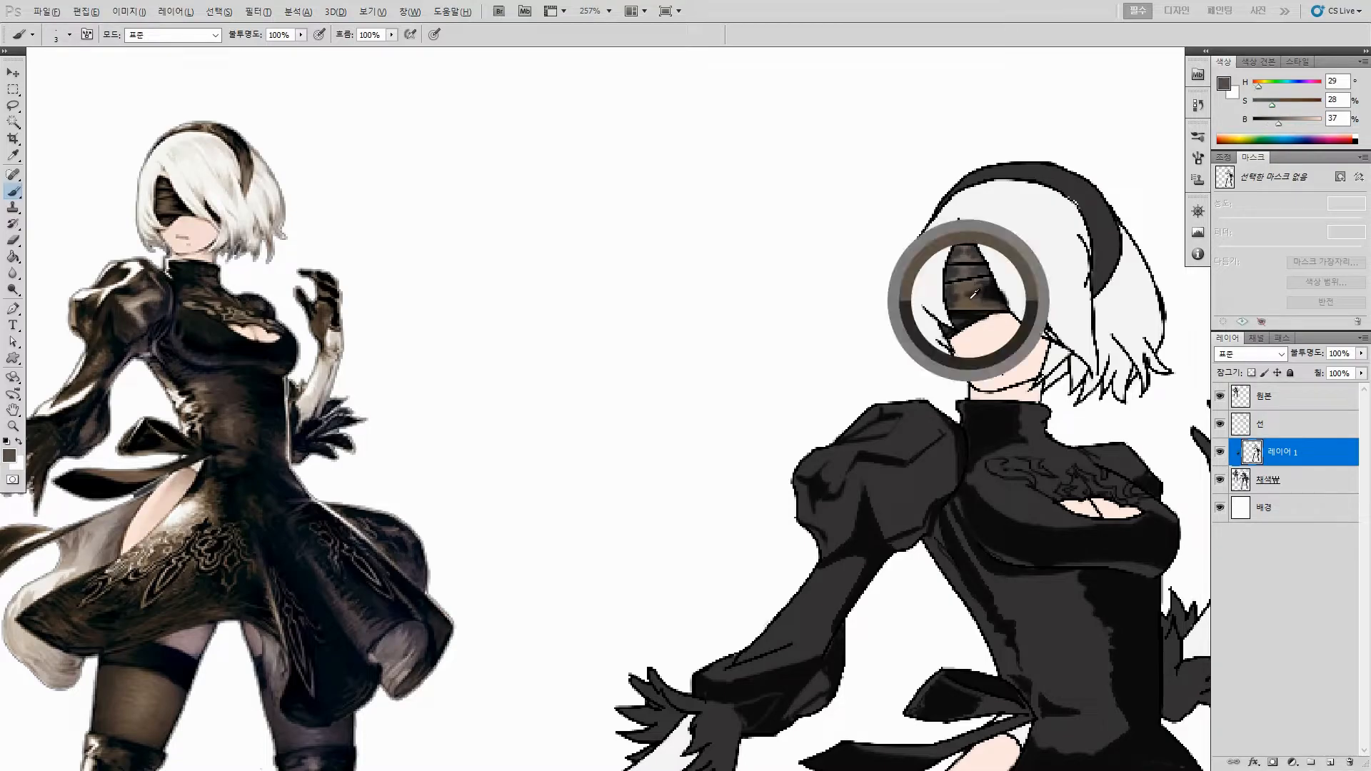
Step: Smooth the centre highlight of the lower blindfold fold with mid browns sampled from around it
left_click(983, 288, "alt")
left_click(980, 292, "alt")
left_click_drag(980, 292, 973, 291)
left_click(971, 292, "alt")
left_click(958, 290, "alt")
left_click(964, 292, "alt")
left_click(978, 296, "alt")
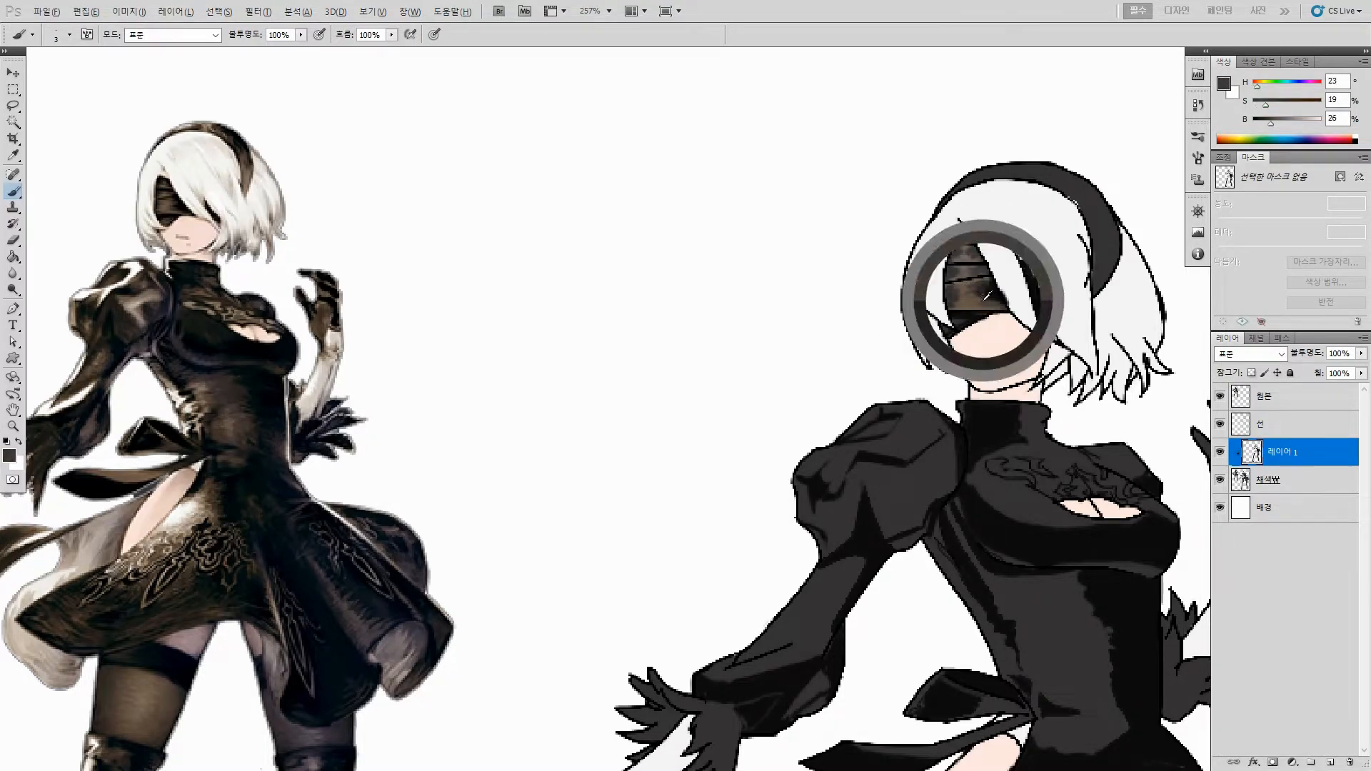
Step: Sample near-black and dark brown from the blindfold and deepen the shading of the middle fold
left_click(976, 295, "alt")
left_click(975, 282, "alt")
left_click(973, 266, "alt")
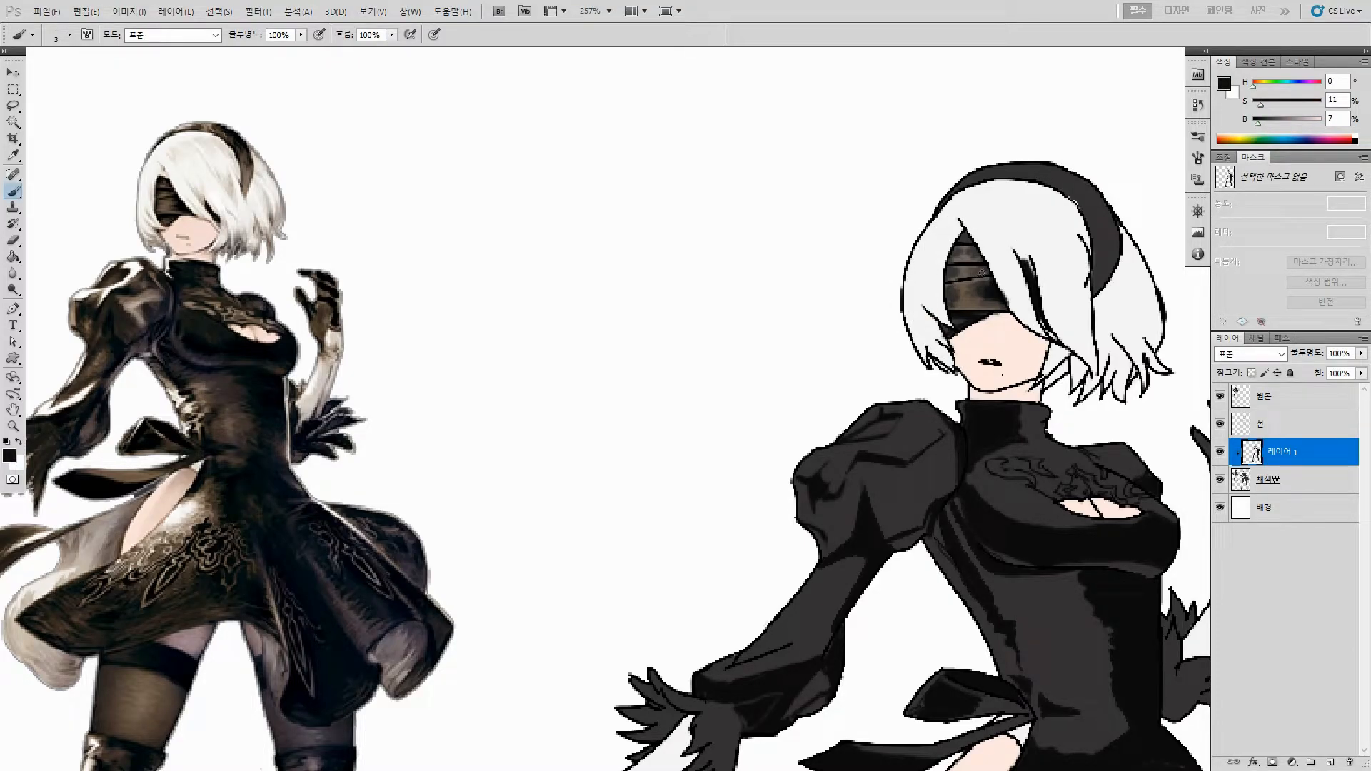
left_click(971, 275, "alt")
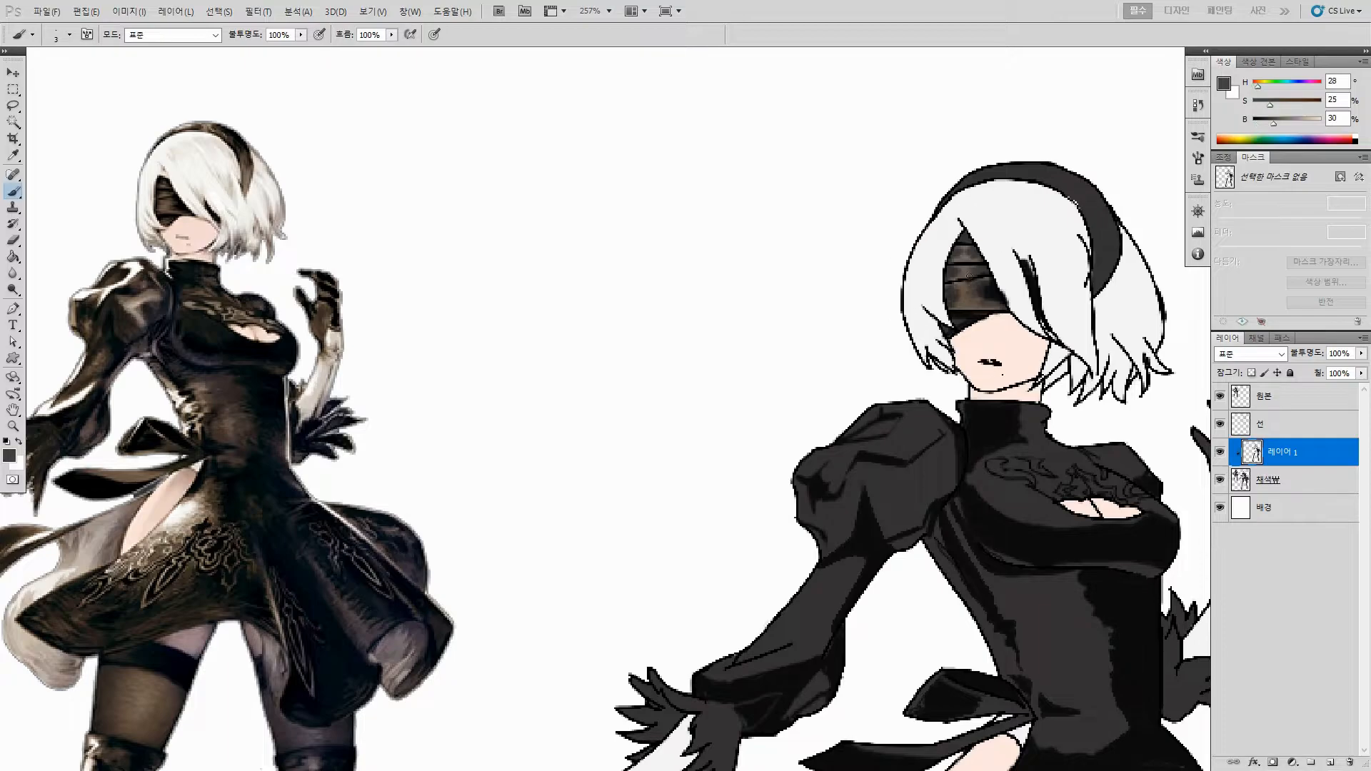
left_click(979, 273, "alt")
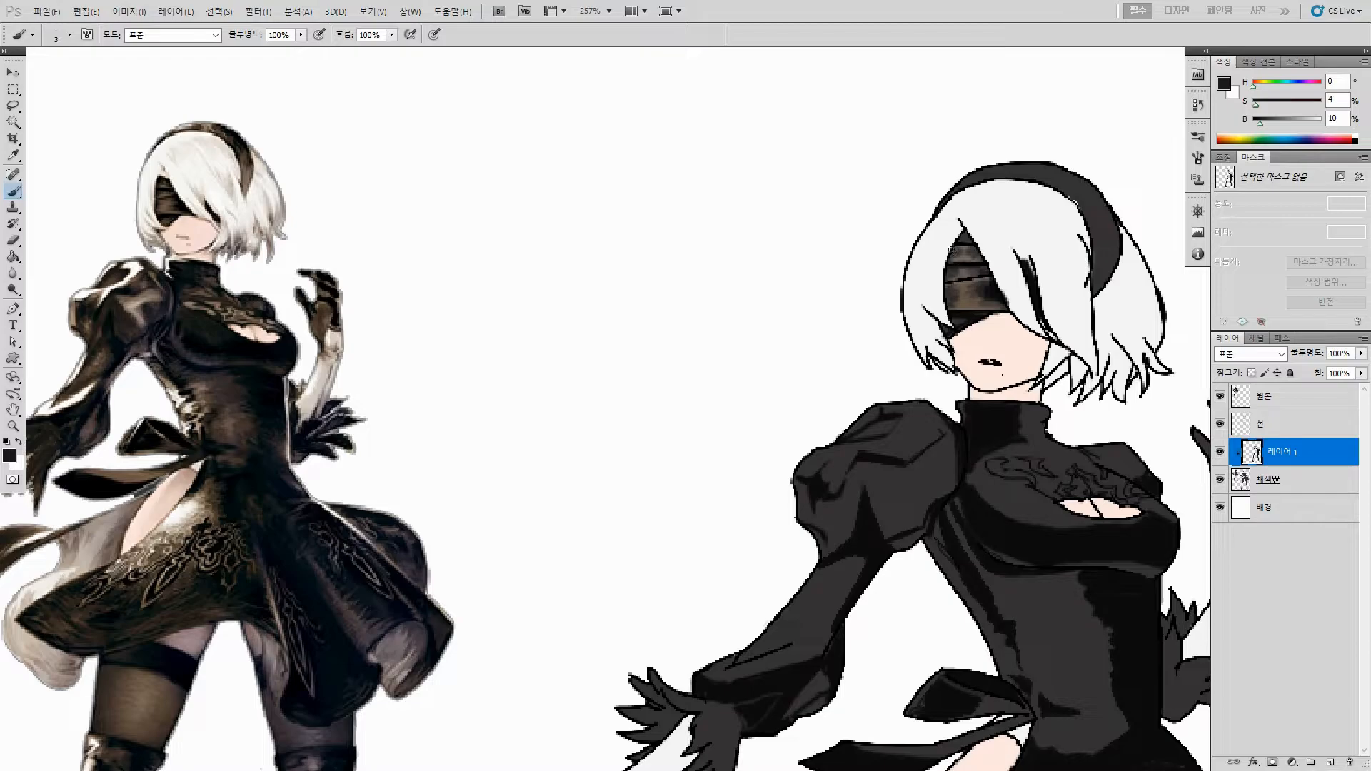
Step: Touch up the top fold and repaint the lower fold's highlight with sampled brown, shading its hair-side end darker
left_click(966, 259, "alt")
left_click(956, 291, "alt")
left_click_drag(959, 294, 972, 294)
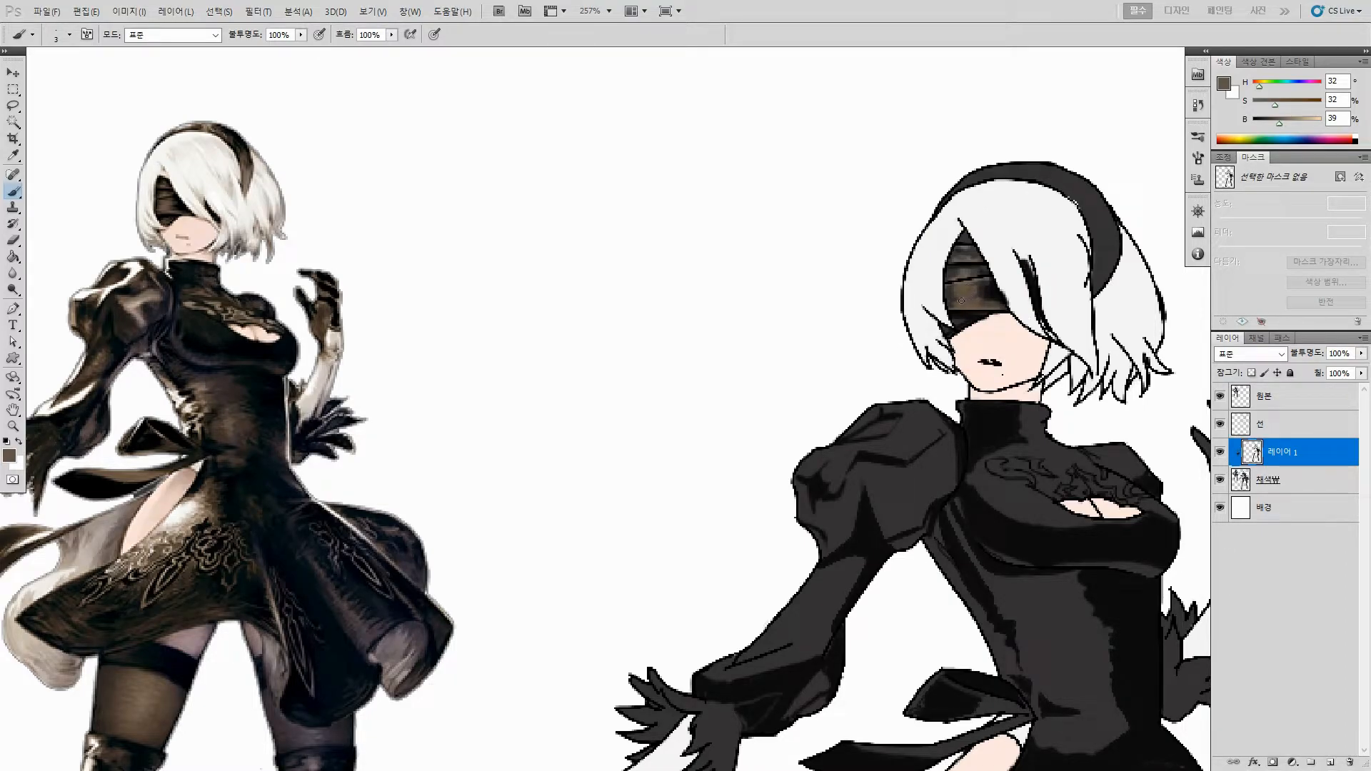
left_click(981, 291, "alt")
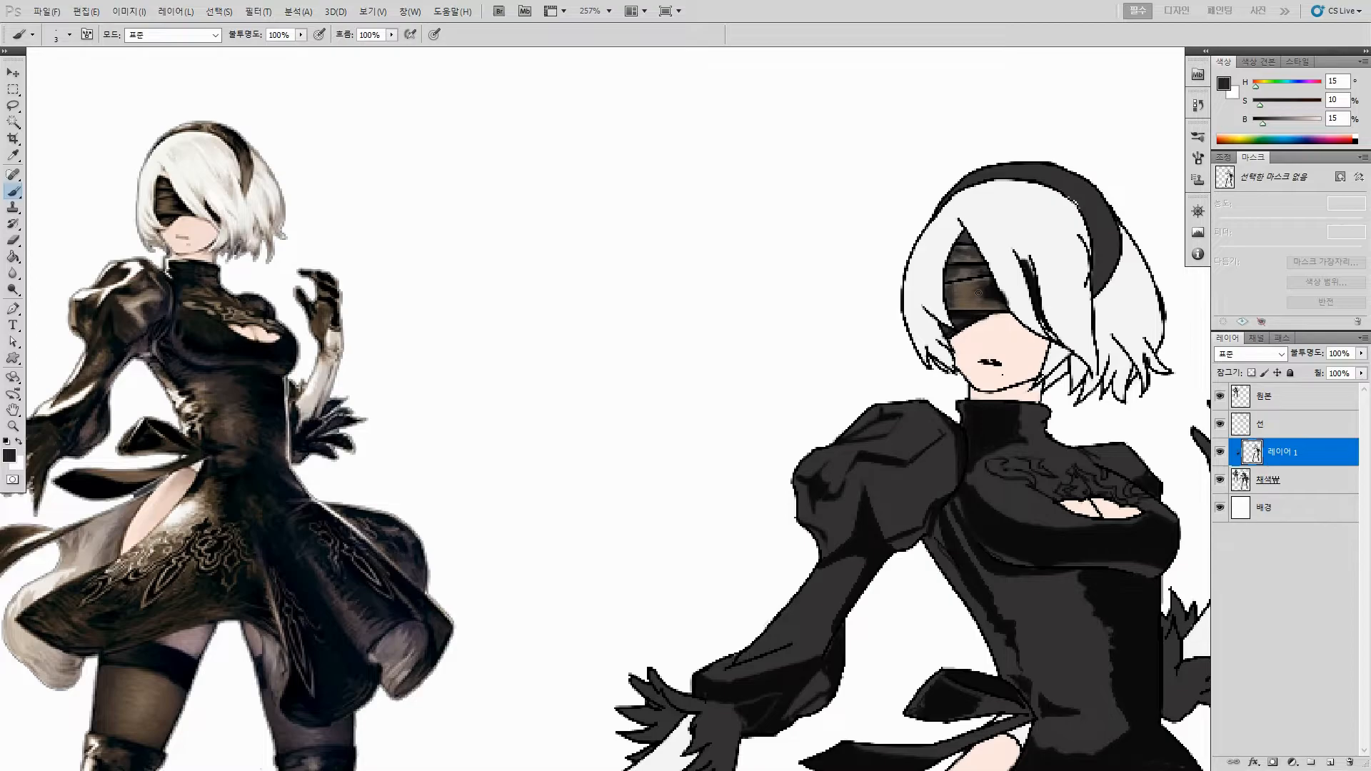
left_click_drag(977, 290, 979, 297)
Step: Refine the lower fold's bottom edge and both ends with sampled tones, continuing into the middle fold
left_click(974, 300, "alt")
left_click(973, 300, "alt")
left_click(961, 300, "alt")
left_click(951, 300, "alt")
left_click(950, 302, "alt")
left_click(1012, 301, "alt")
left_click(992, 293, "alt")
left_click(954, 271, "alt")
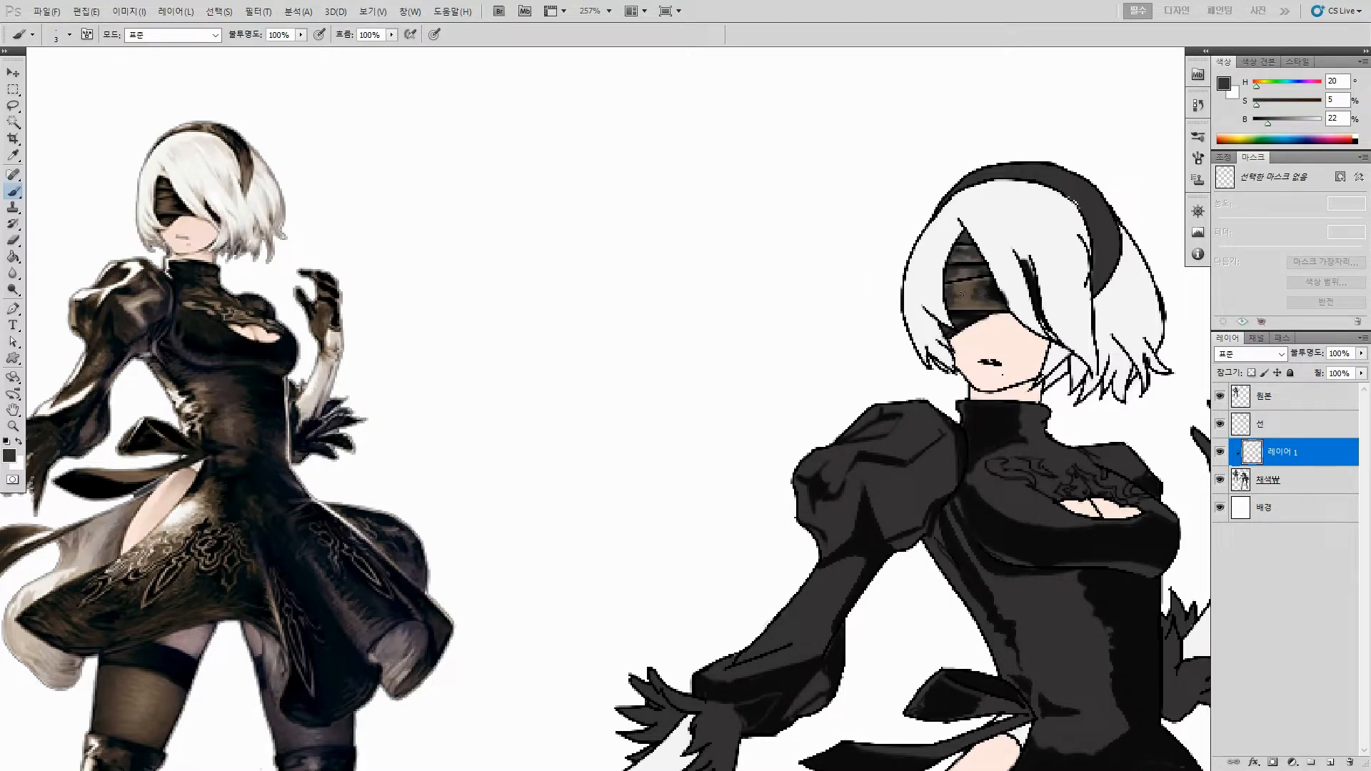
Step: Blend the lower fold's brown highlight into the shadow beside the hair strand with progressively darker sampled browns
left_click(974, 299, "alt")
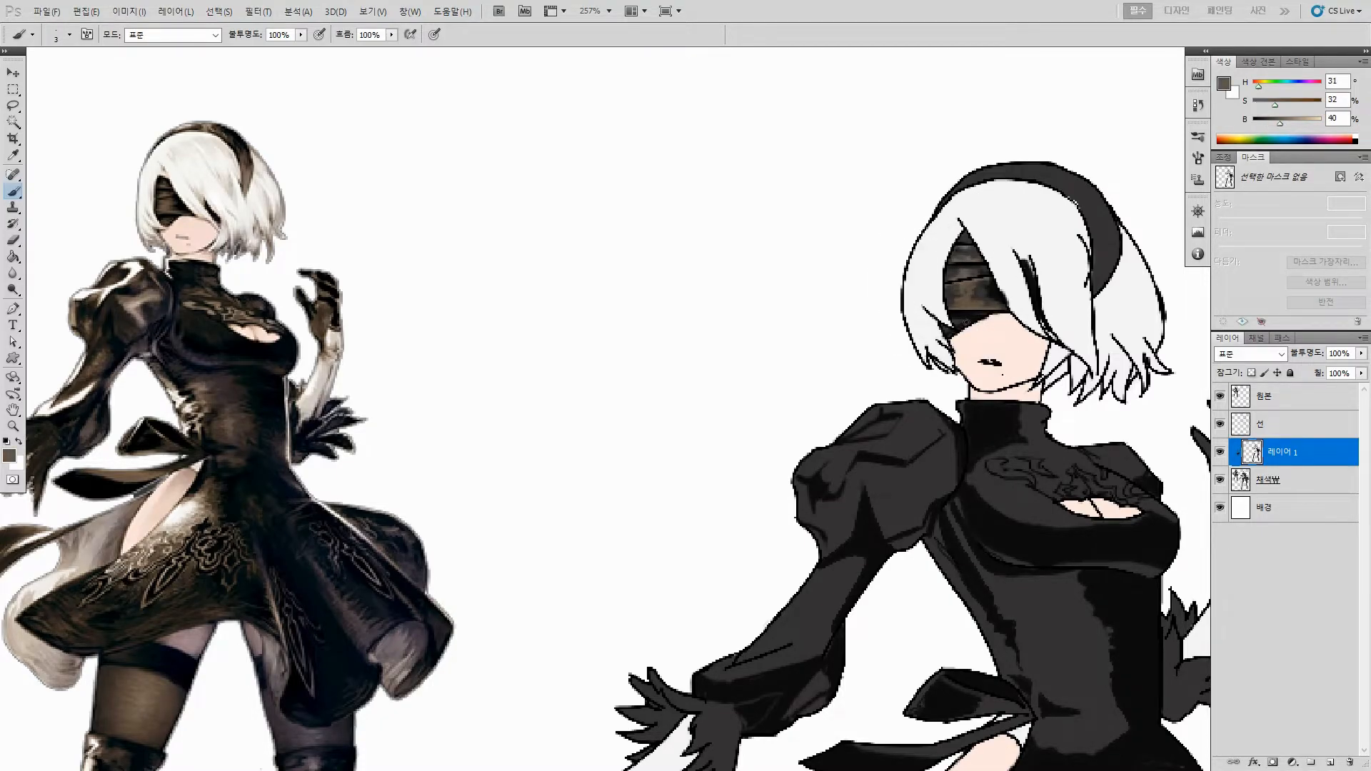
left_click(975, 302, "alt")
left_click(984, 301, "alt")
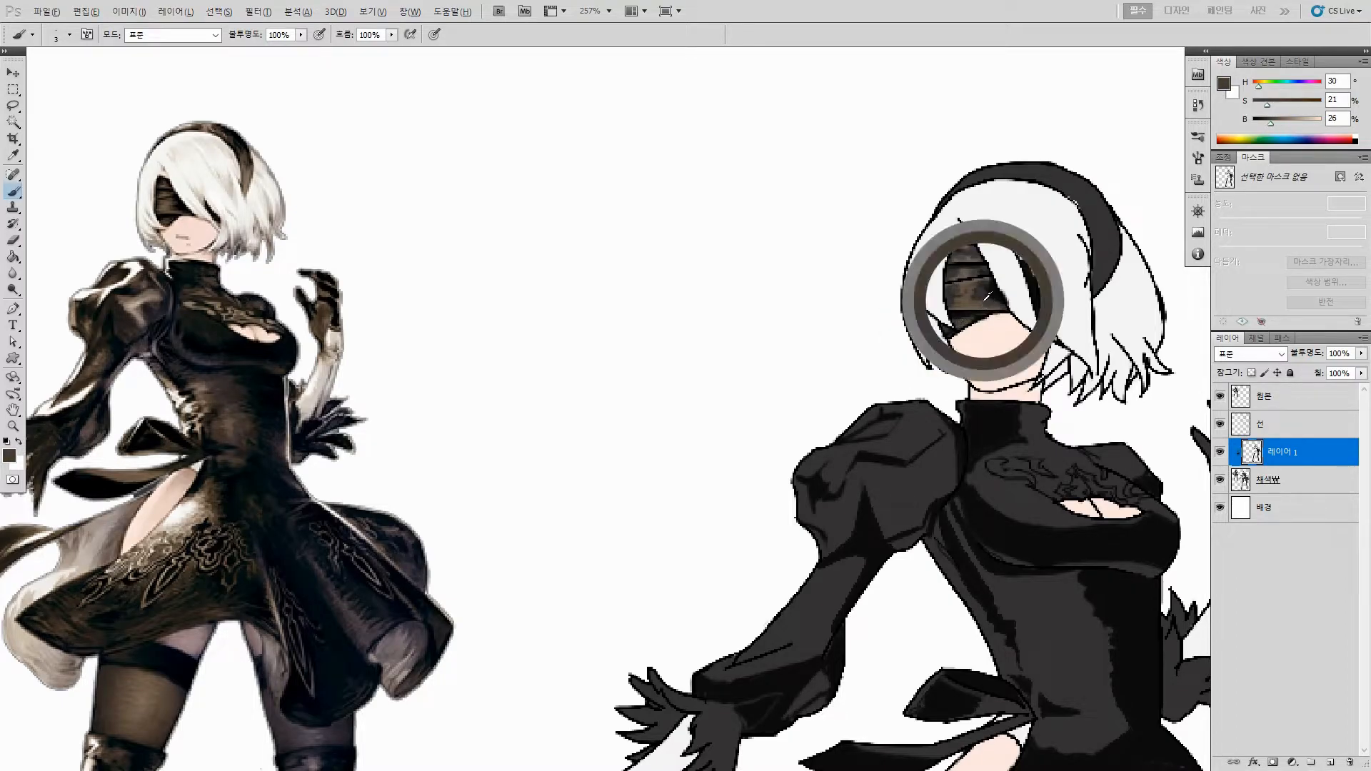
left_click(990, 303, "alt")
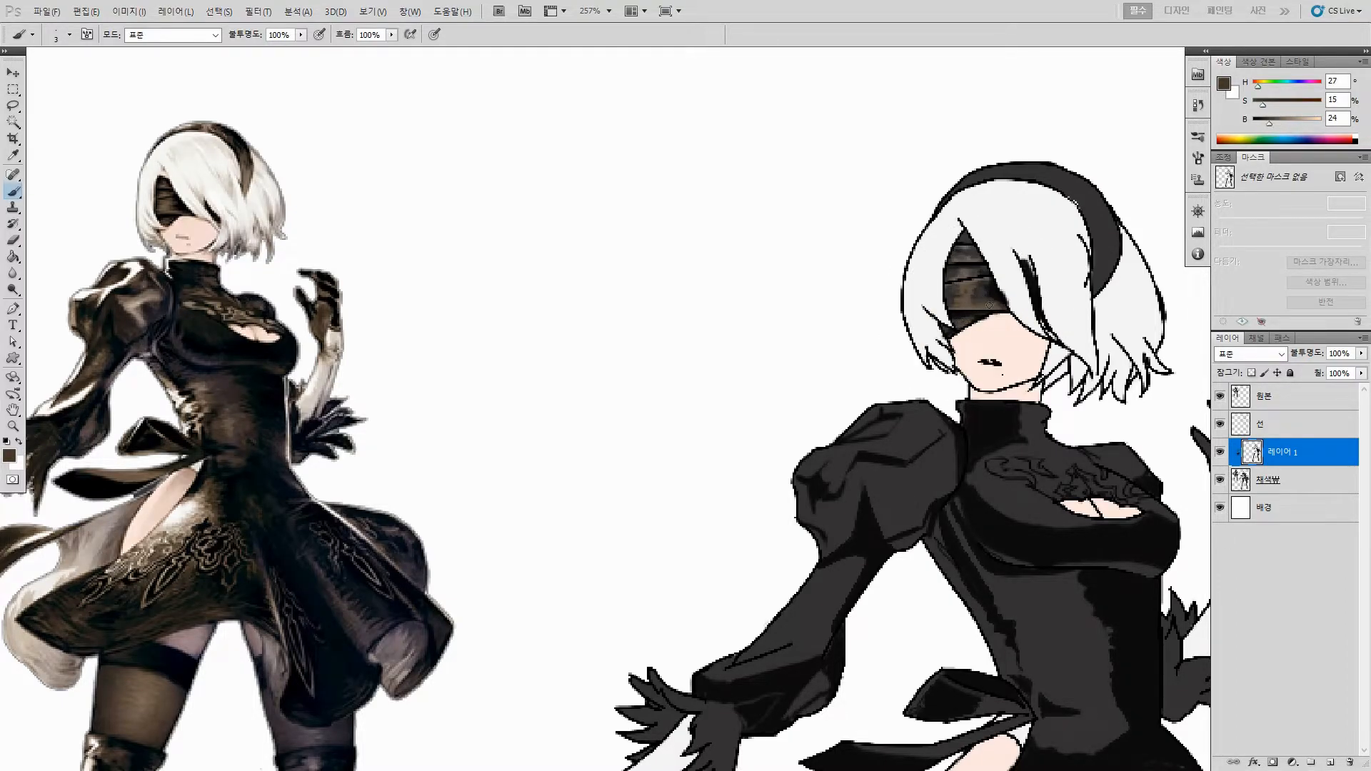
left_click(1000, 291, "alt")
Step: Sample white from the canvas and paint a glossy highlight along the top of the puffed sleeve
left_click(809, 350, "alt")
mouse_move(892, 412)
left_mouse_down()
mouse_move(920, 404)
mouse_move(940, 436)
left_mouse_up()
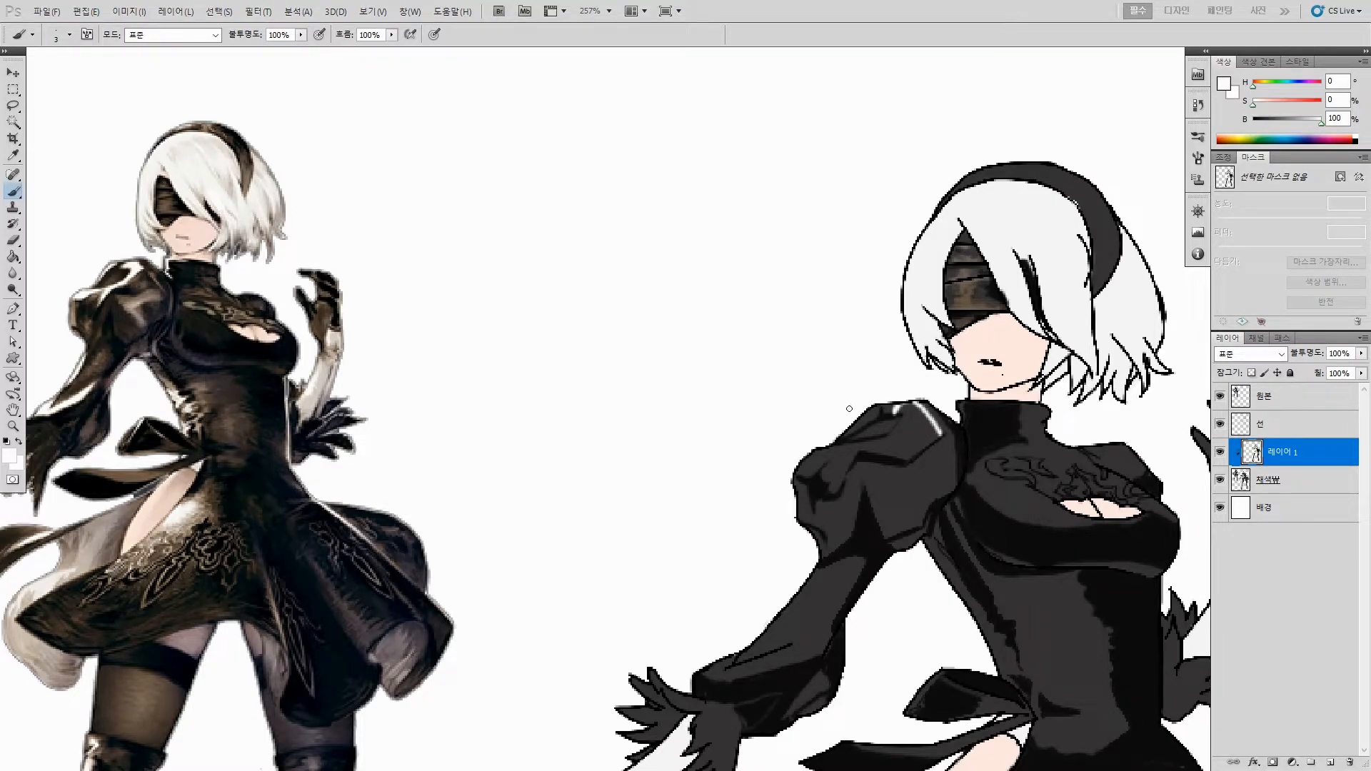
mouse_move(895, 412)
left_mouse_down()
mouse_move(907, 417)
mouse_move(843, 471)
mouse_move(854, 454)
left_mouse_up()
mouse_move(929, 422)
left_mouse_down()
mouse_move(866, 454)
mouse_move(929, 418)
mouse_move(863, 447)
mouse_move(911, 425)
mouse_move(893, 432)
mouse_move(910, 418)
mouse_move(901, 410)
mouse_move(918, 412)
mouse_move(914, 425)
mouse_move(925, 420)
mouse_move(907, 406)
mouse_move(920, 412)
left_mouse_up()
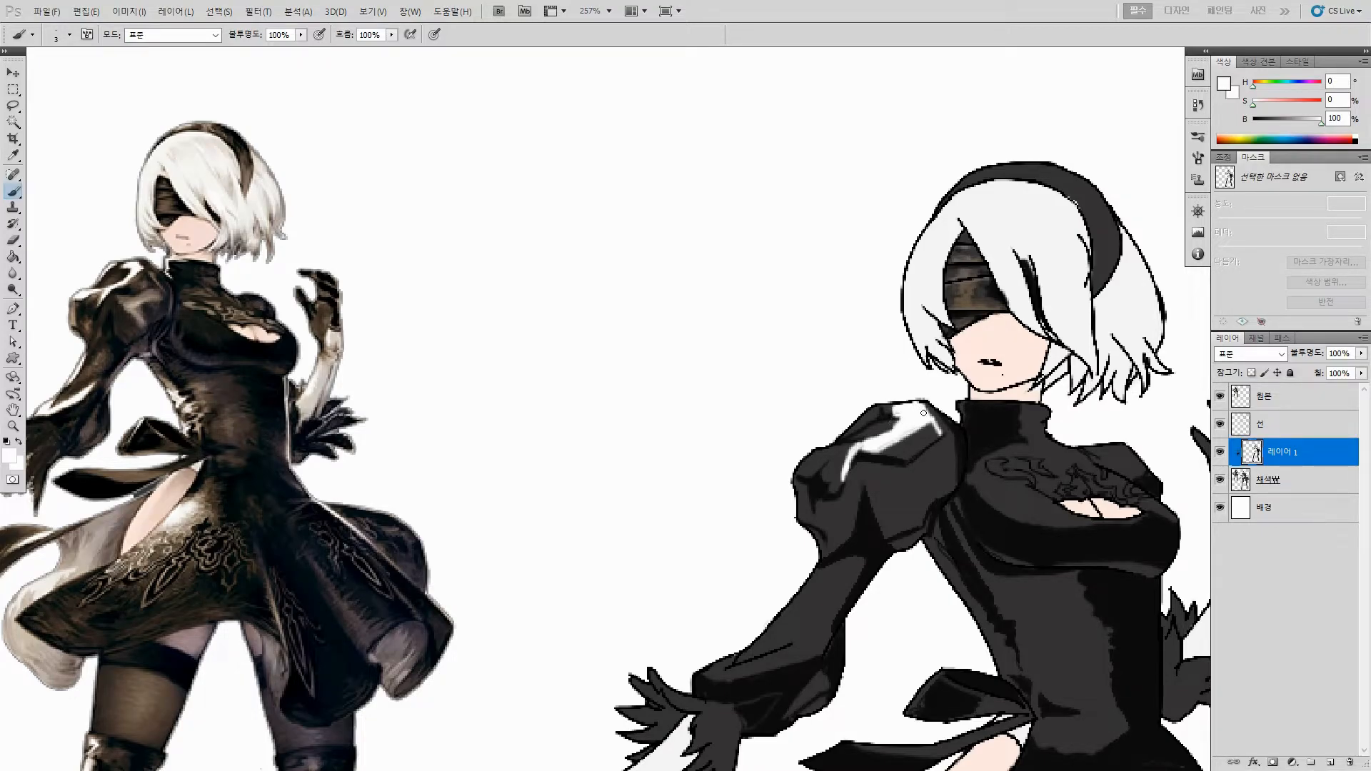
Step: Sample the sleeve's dark grey and trim the edges of the white highlight to a narrower shape
left_click(937, 422, "alt")
mouse_move(937, 426)
left_mouse_down()
mouse_move(925, 407)
mouse_move(936, 429)
mouse_move(866, 451)
left_mouse_up()
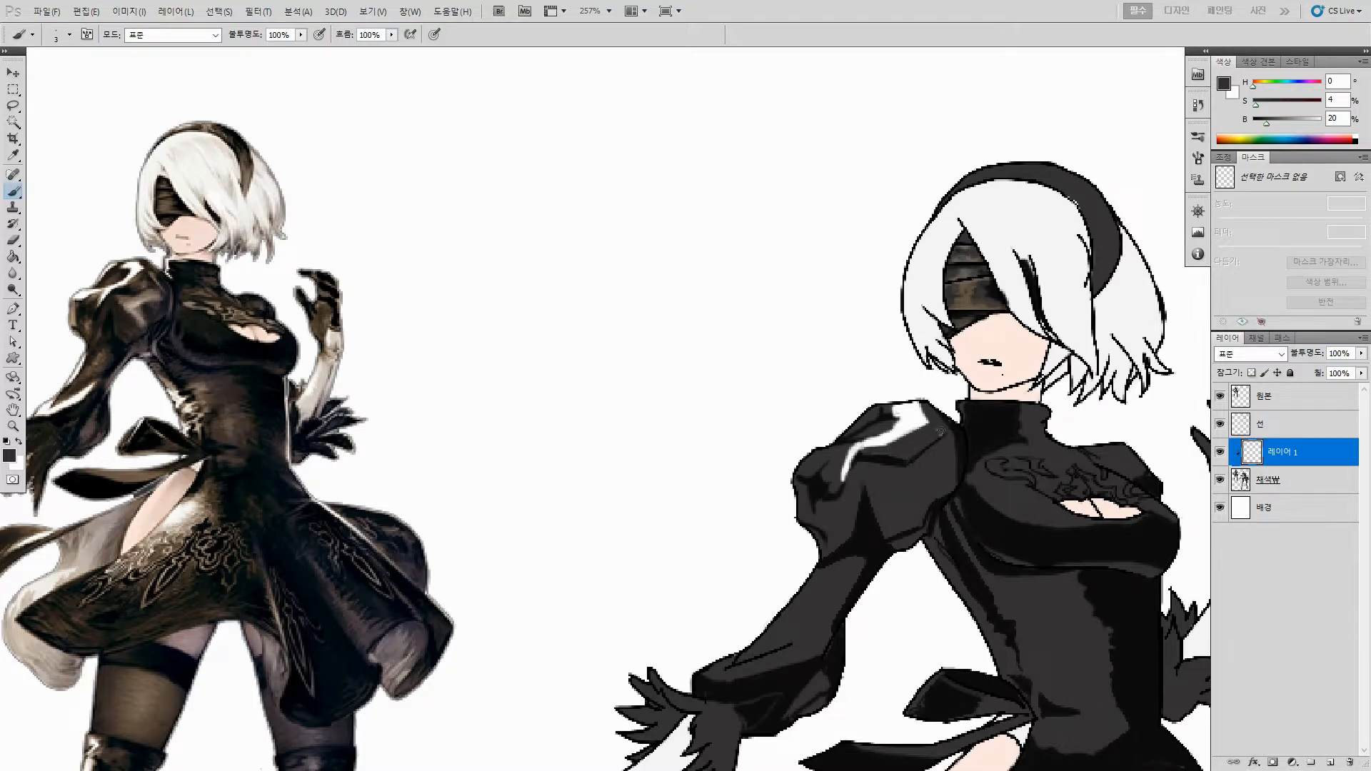
left_click_drag(844, 478, 860, 454)
Step: Switch the brush back to white and paint a second highlight along the puffed sleeve's outer shoulder edge
key("x")
key("x")
key("x")
mouse_move(827, 458)
left_mouse_down()
mouse_move(807, 469)
mouse_move(824, 455)
left_mouse_up()
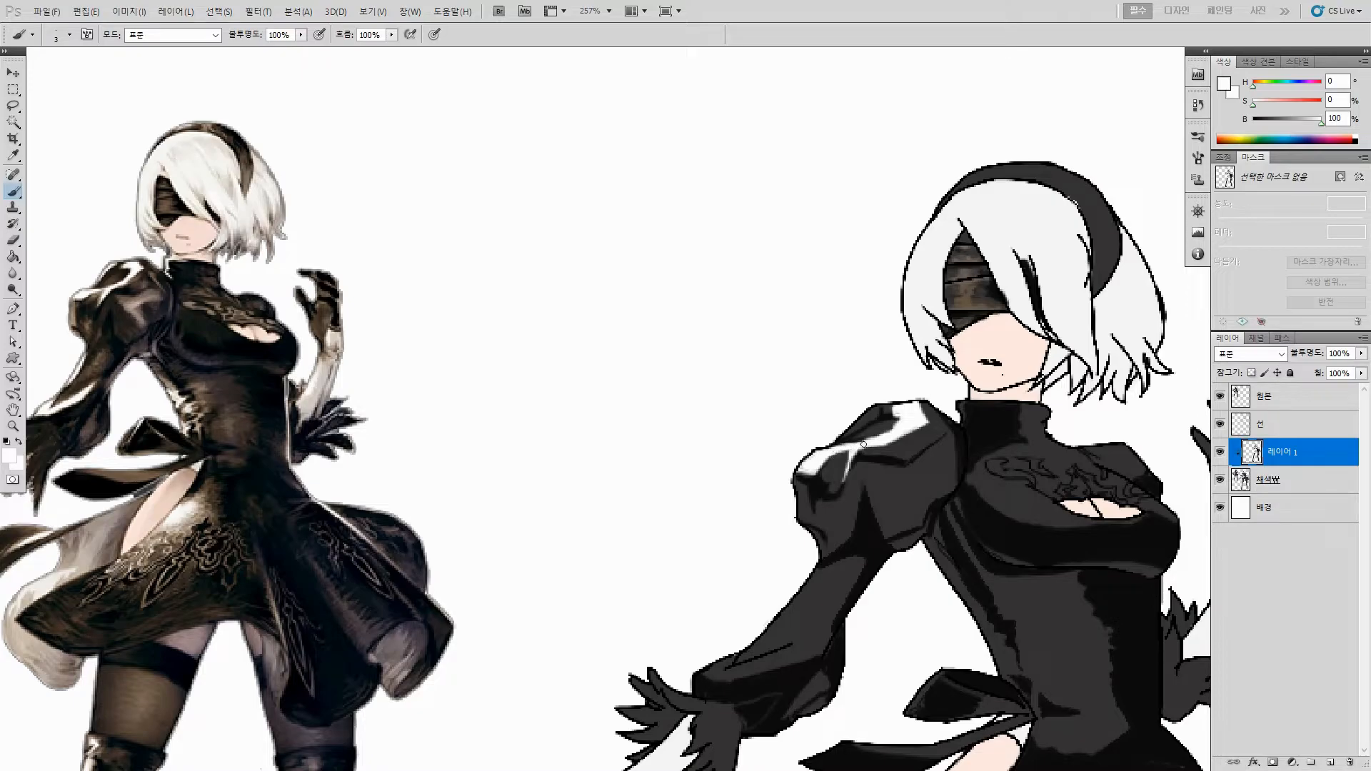
Step: Sample white and dark grey around the puffed sleeve's top highlight and trim its inner edge with a short dark stroke
left_click(830, 457, "alt")
left_click(906, 413, "alt")
mouse_move(874, 409)
left_mouse_down()
mouse_move(850, 433)
mouse_move(873, 410)
mouse_move(856, 421)
left_mouse_up()
key("ctrl+z")
left_click(897, 415, "alt")
mouse_move(897, 408)
left_mouse_down()
mouse_move(906, 414)
mouse_move(886, 424)
left_mouse_up()
left_click(907, 413, "alt")
left_click(886, 426, "alt")
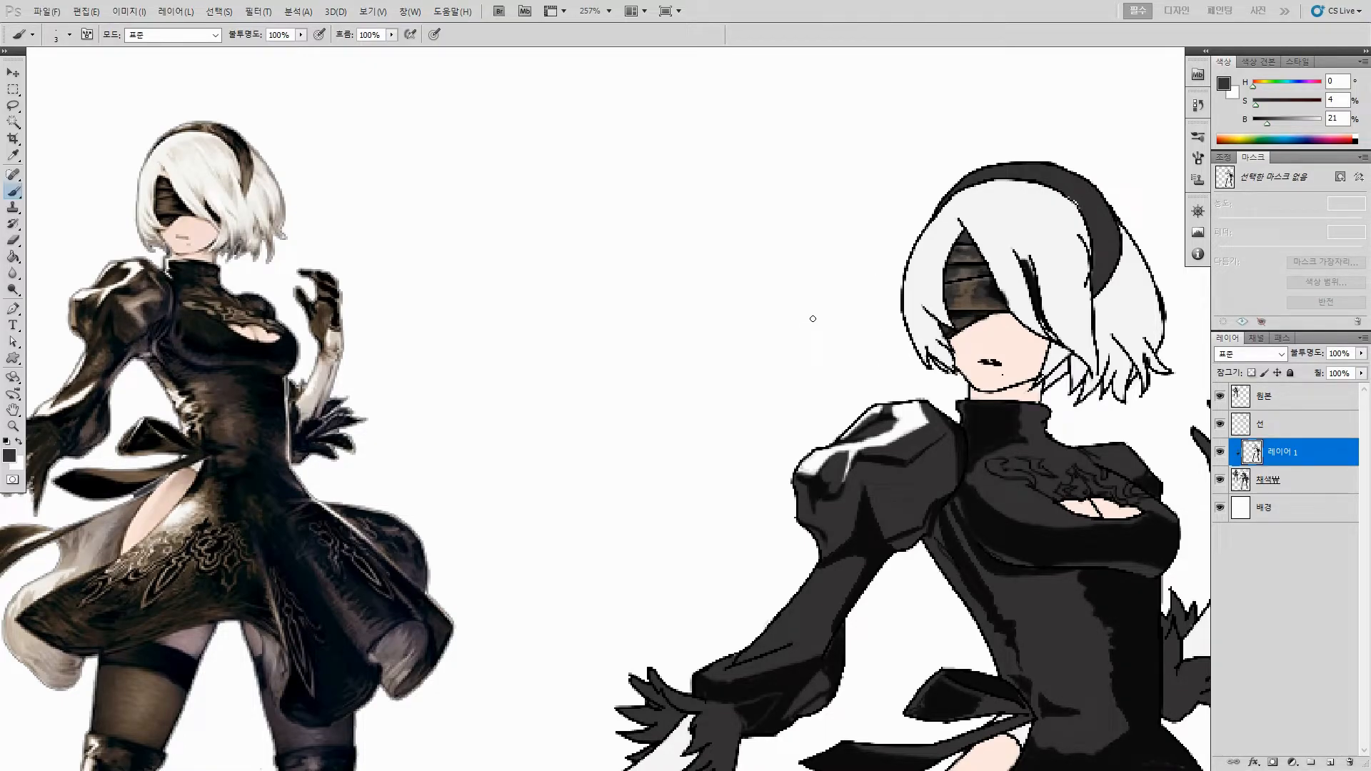
Step: Sample the sleeve's dark grey beside the top highlight and paint along the highlight's inner edge to thin it
left_click(898, 410, "alt")
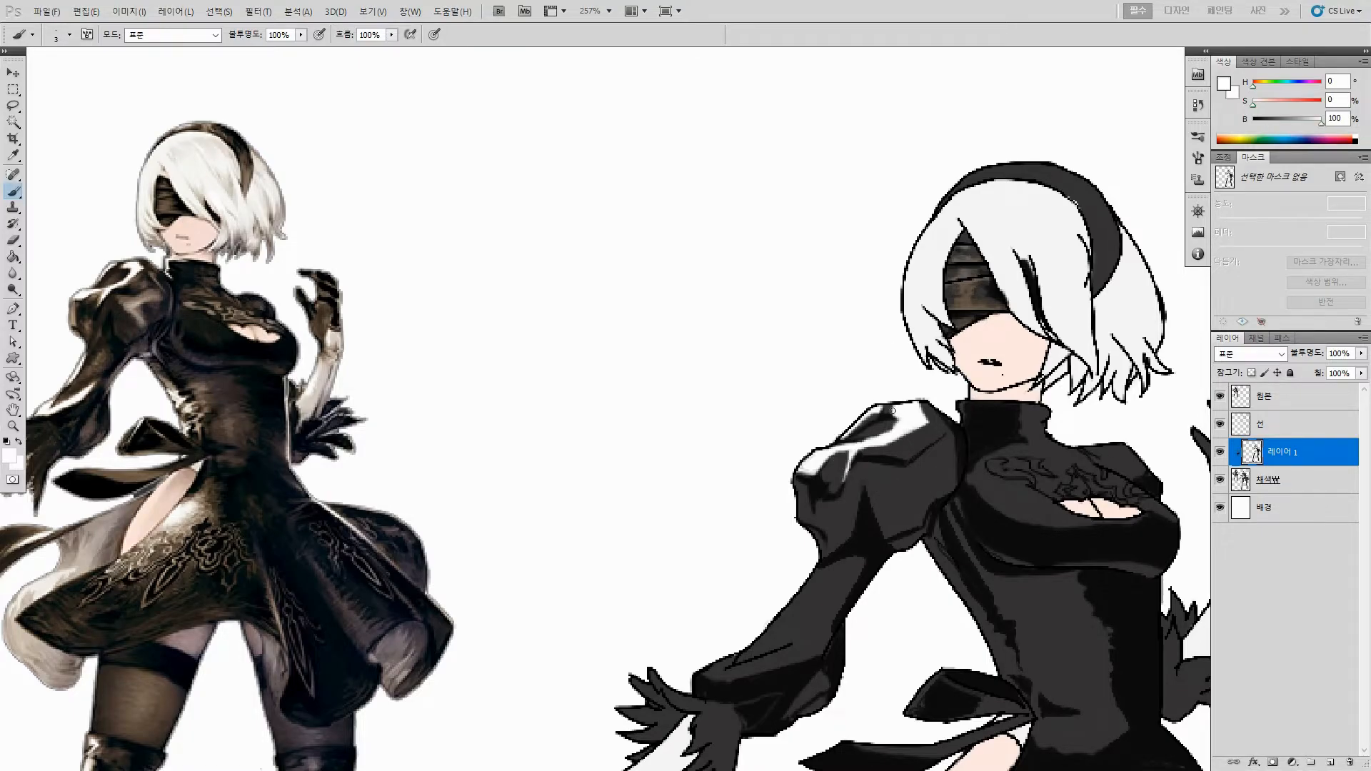
left_click(933, 414, "alt")
mouse_move(921, 405)
left_mouse_down()
mouse_move(920, 429)
mouse_move(890, 443)
left_mouse_up()
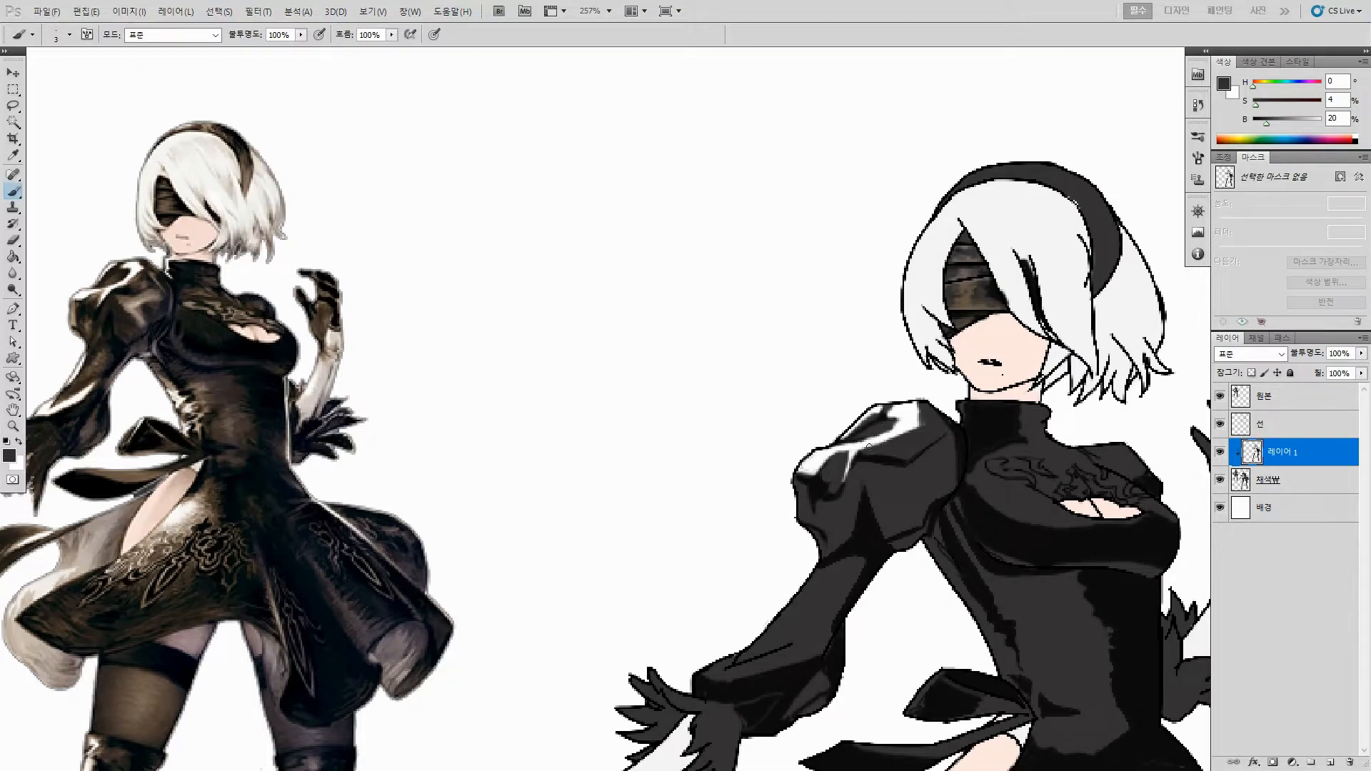
key("F5")
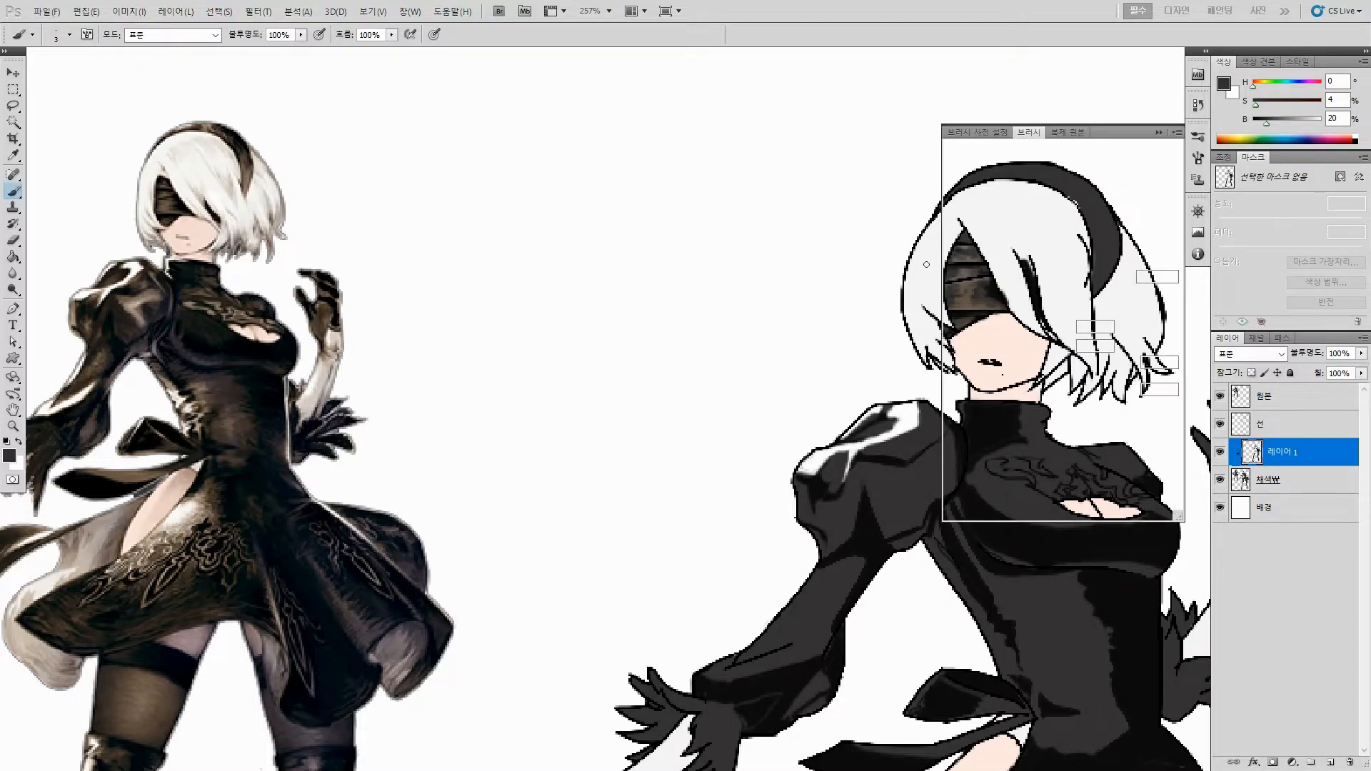
key("F5")
Step: Sample a tone at the puffed sleeve's outer shoulder highlight and retouch its lower edge
left_click(820, 462, "alt")
left_click(819, 463, "alt")
left_click_drag(821, 456, 805, 472)
Step: Sample greys and near-black around both puffed-sleeve highlights and touch up the shadow beside the diagonal highlight
left_click(892, 418, "alt")
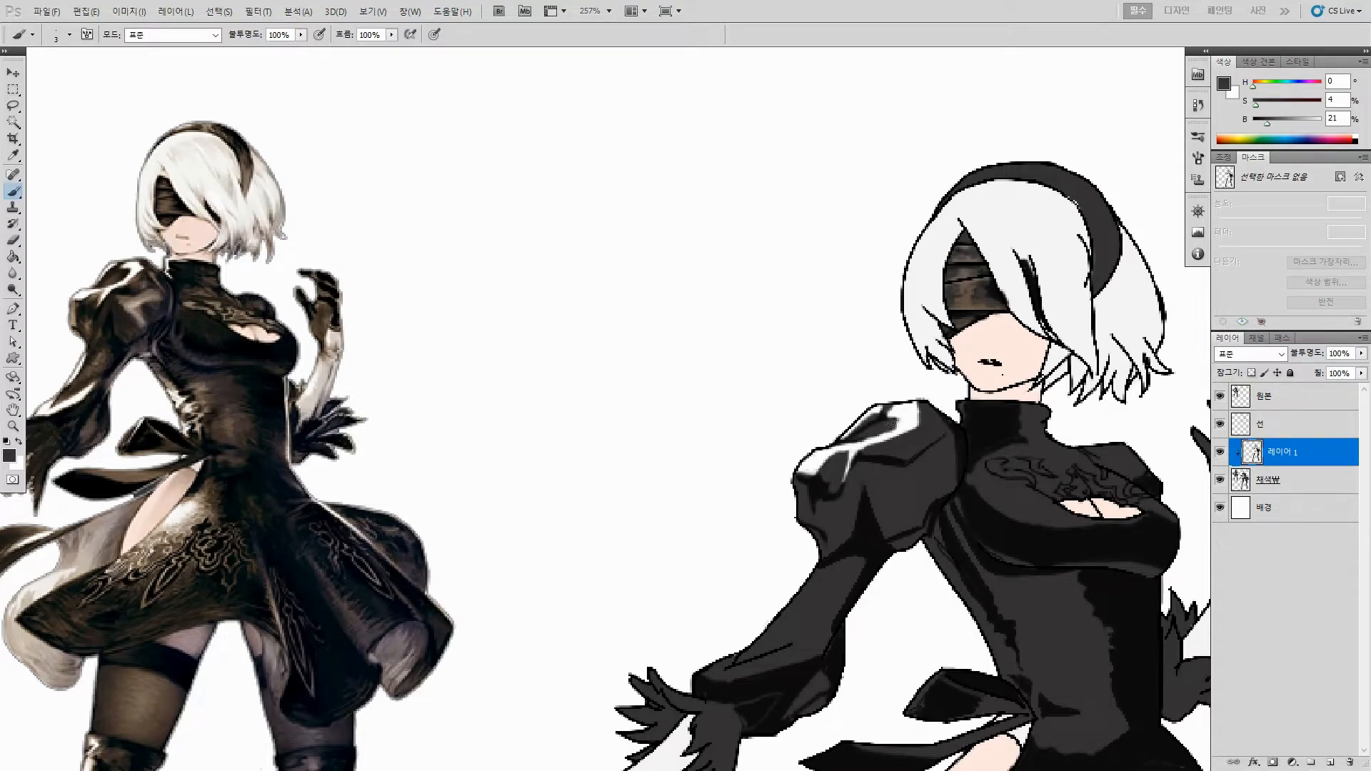
left_click(897, 417, "alt")
left_click(933, 434, "alt")
left_click(811, 466, "alt")
left_click(813, 471, "alt")
left_click(814, 453, "alt")
left_click(813, 470, "alt")
left_click(805, 484, "alt")
left_click_drag(867, 453, 857, 450)
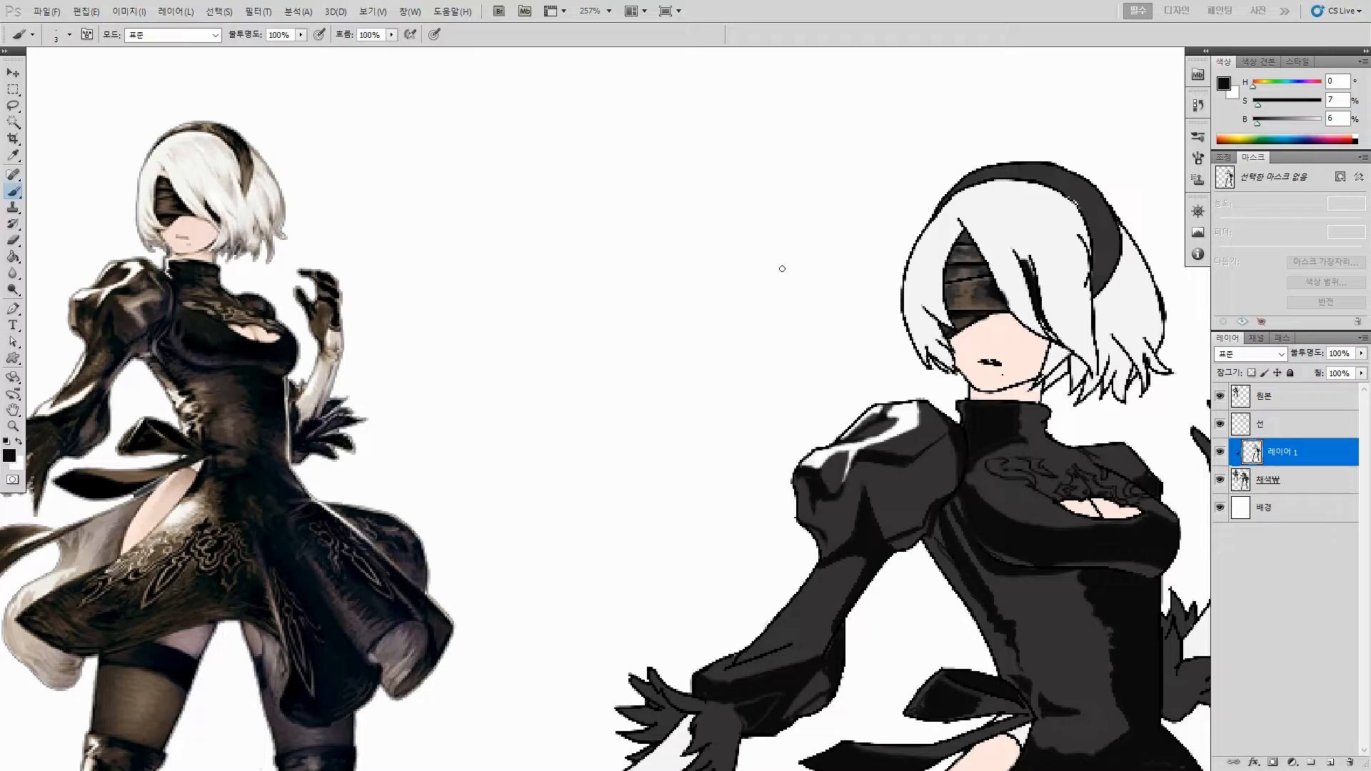
Step: Sample white, paint a long highlight along the forearm sleeve's outer edge and erase its inner side to narrow it
left_click_drag(834, 450, 904, 356)
left_click(904, 356, "alt")
left_click_drag(893, 477, 845, 516)
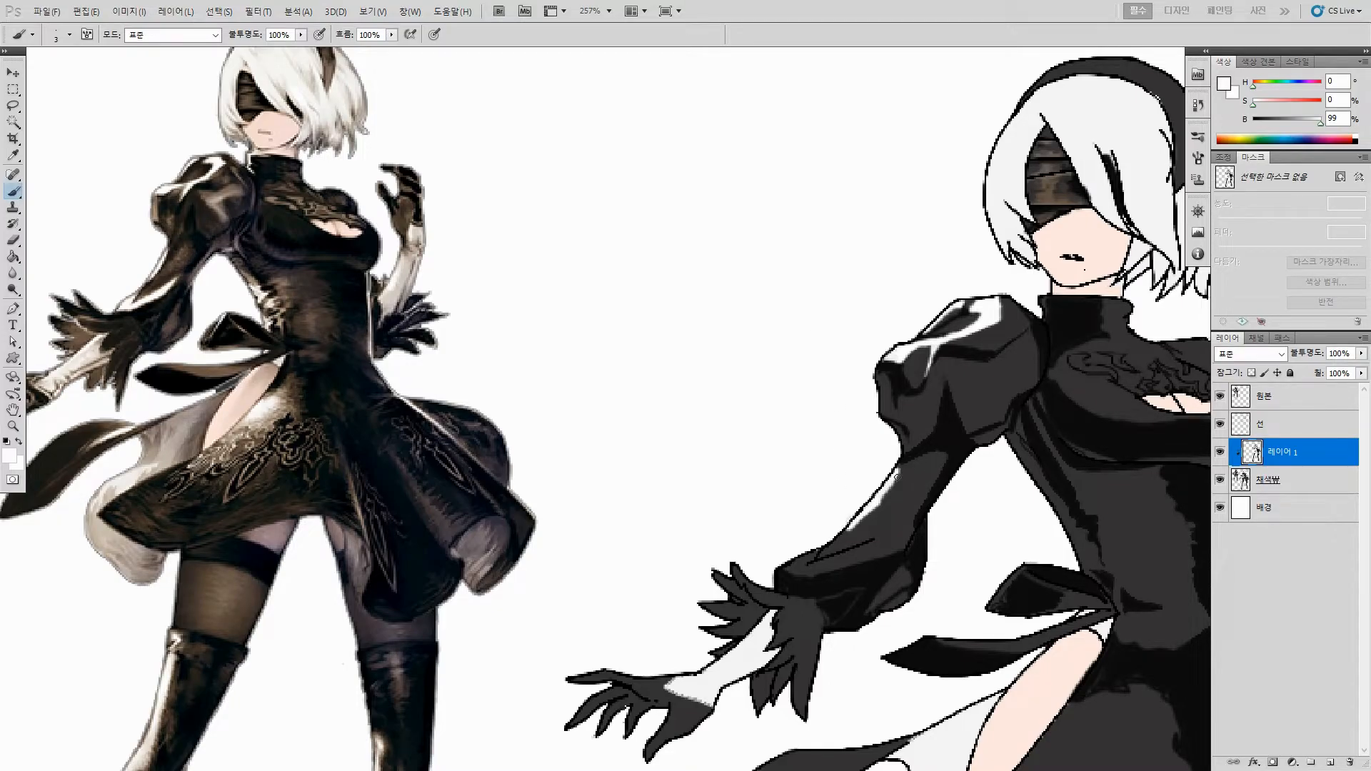
key("e")
left_click_drag(900, 468, 889, 495)
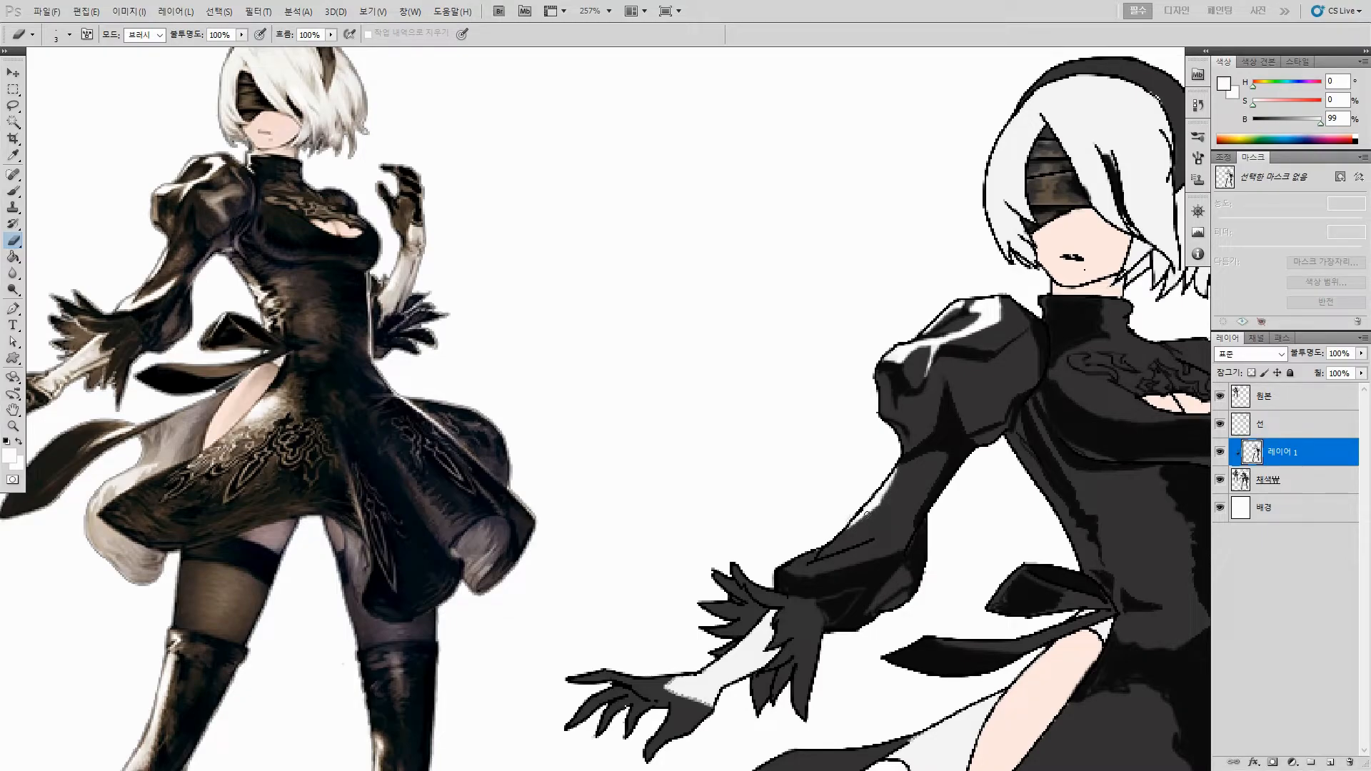
Step: Outline a broad white highlight on the sleeve's lower flare and fill its interior with white
key("b")
mouse_move(817, 547)
left_mouse_down()
mouse_move(788, 571)
mouse_move(815, 572)
mouse_move(885, 529)
mouse_move(882, 552)
mouse_move(893, 525)
mouse_move(880, 554)
mouse_move(790, 568)
mouse_move(831, 560)
left_mouse_up()
key("g")
left_click(848, 553)
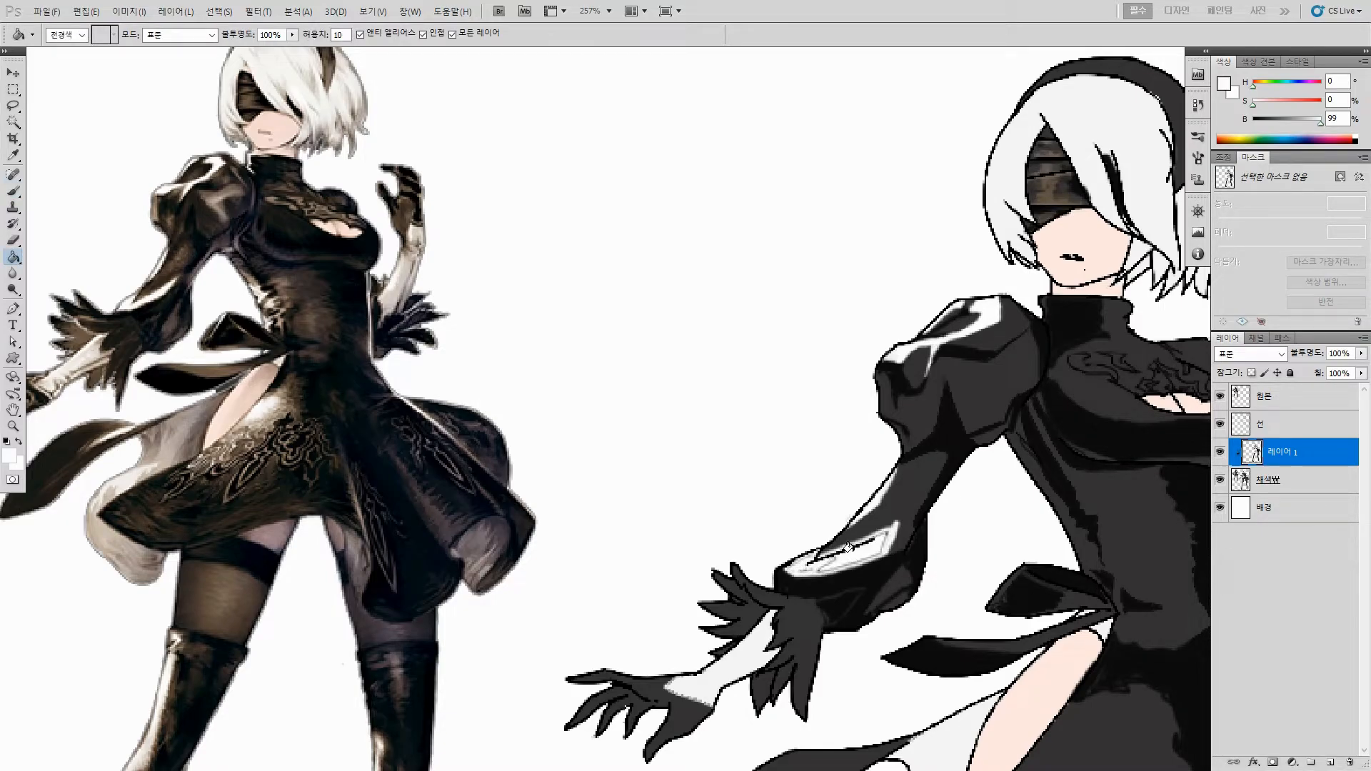
key("b")
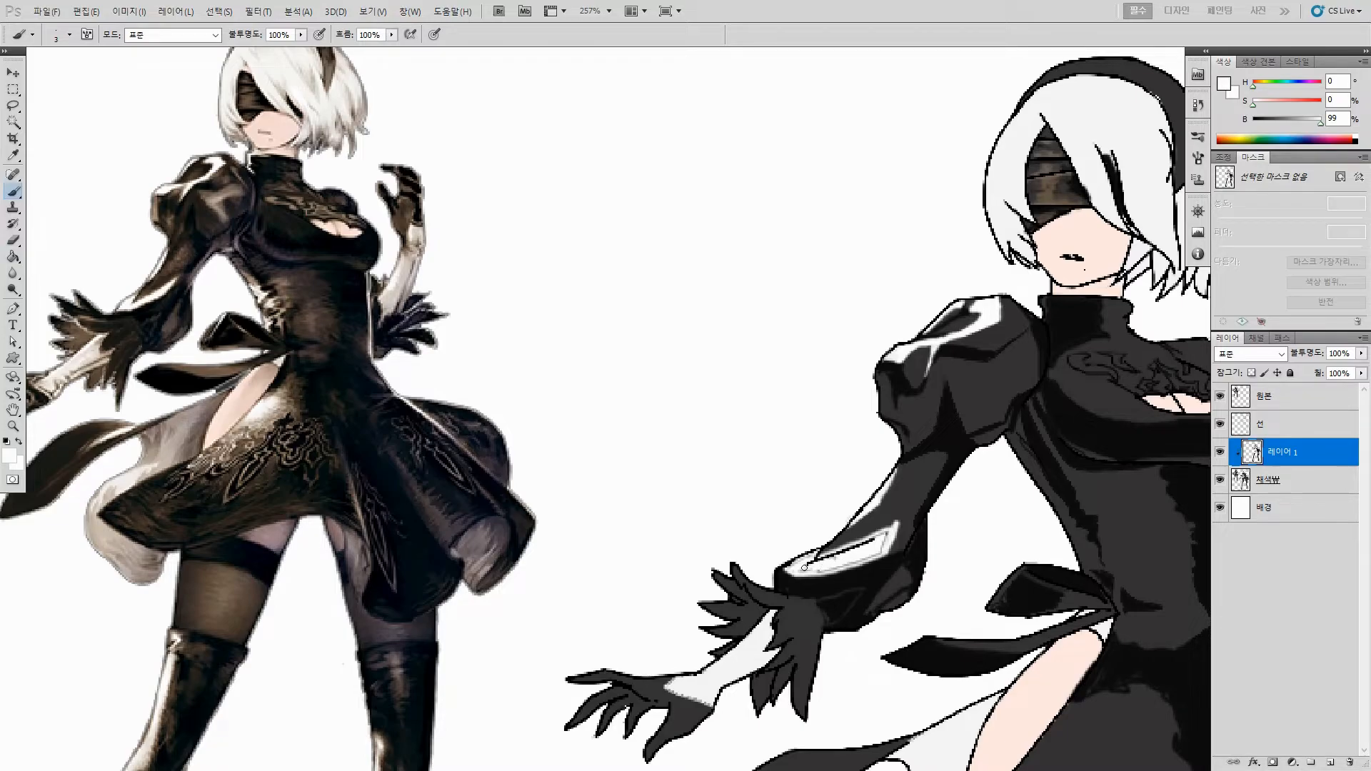
mouse_move(806, 572)
left_mouse_down()
mouse_move(845, 570)
mouse_move(888, 533)
left_mouse_up()
Step: Erase along the edges of the lower flare's white highlight and repaint its pointed upper end
key("e")
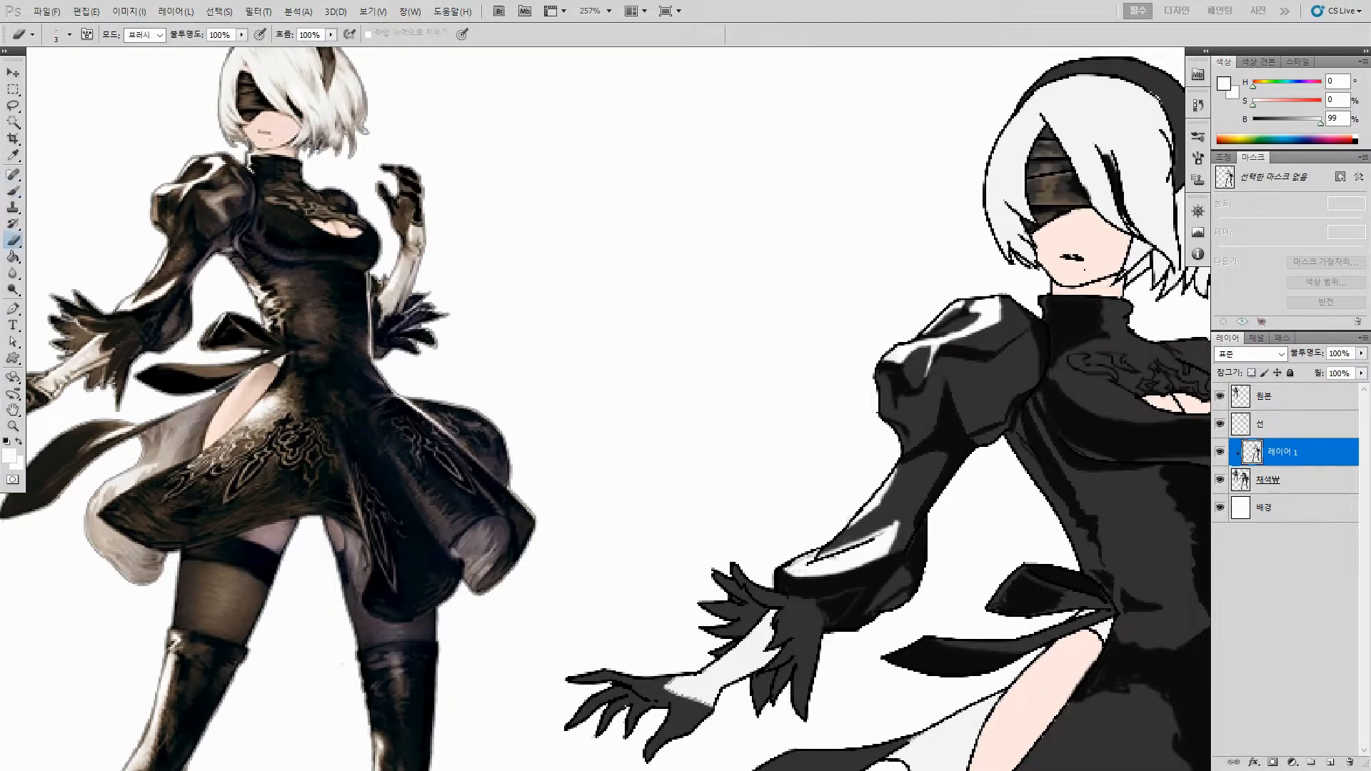
mouse_move(832, 549)
left_mouse_down()
mouse_move(865, 536)
mouse_move(830, 553)
mouse_move(892, 523)
left_mouse_up()
left_click_drag(888, 532, 910, 519)
key("b")
key("e")
key("b")
left_click_drag(876, 543, 897, 528)
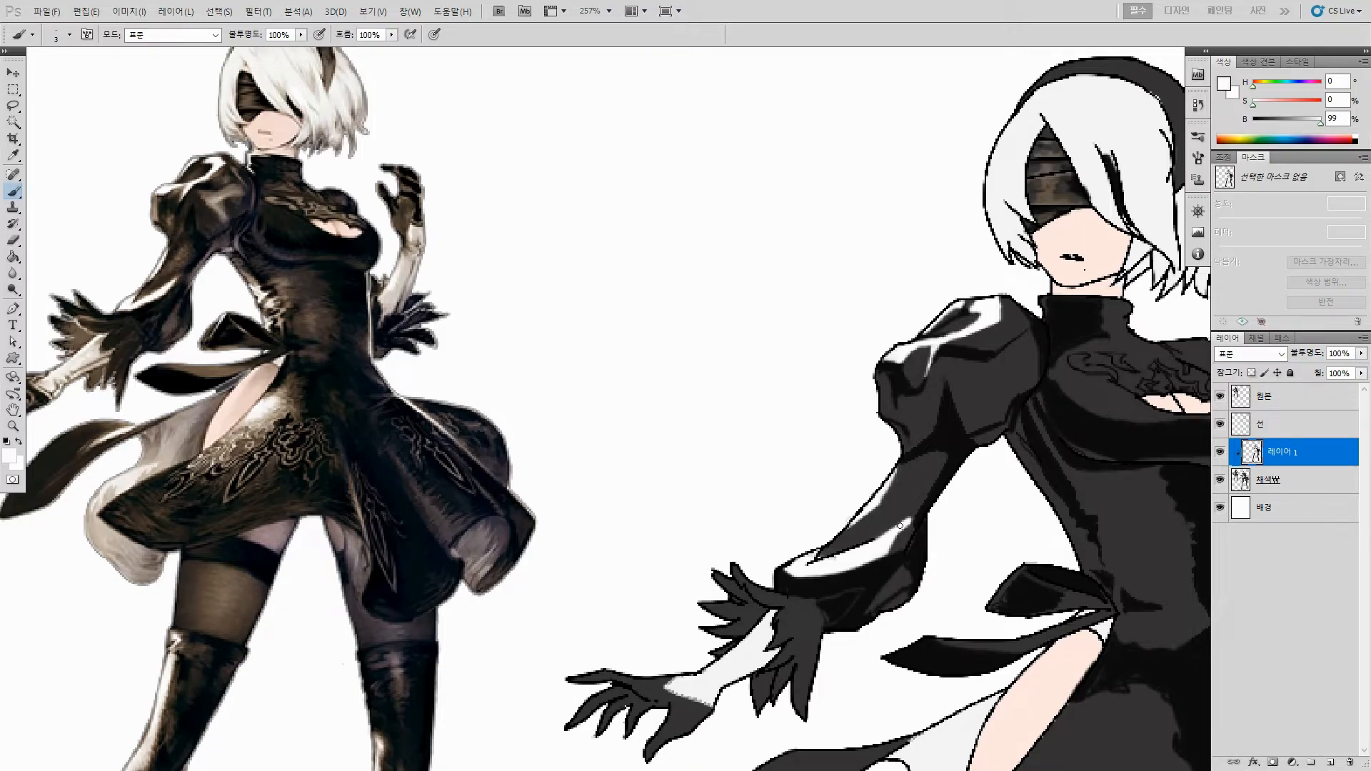
Step: Erase the remaining rough bits around the lower flare highlight's upper tip and its end near the cuff
key("e")
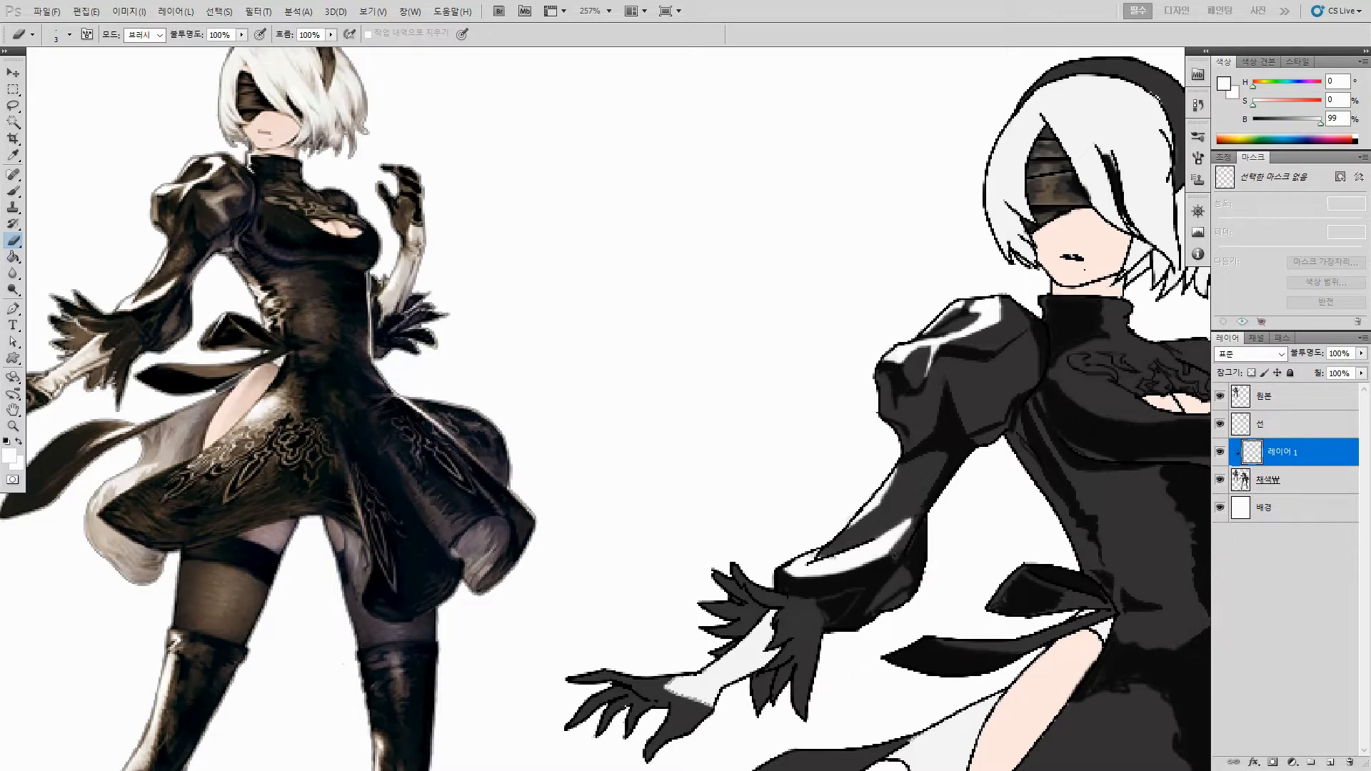
left_click_drag(911, 521, 879, 559)
left_click(895, 516)
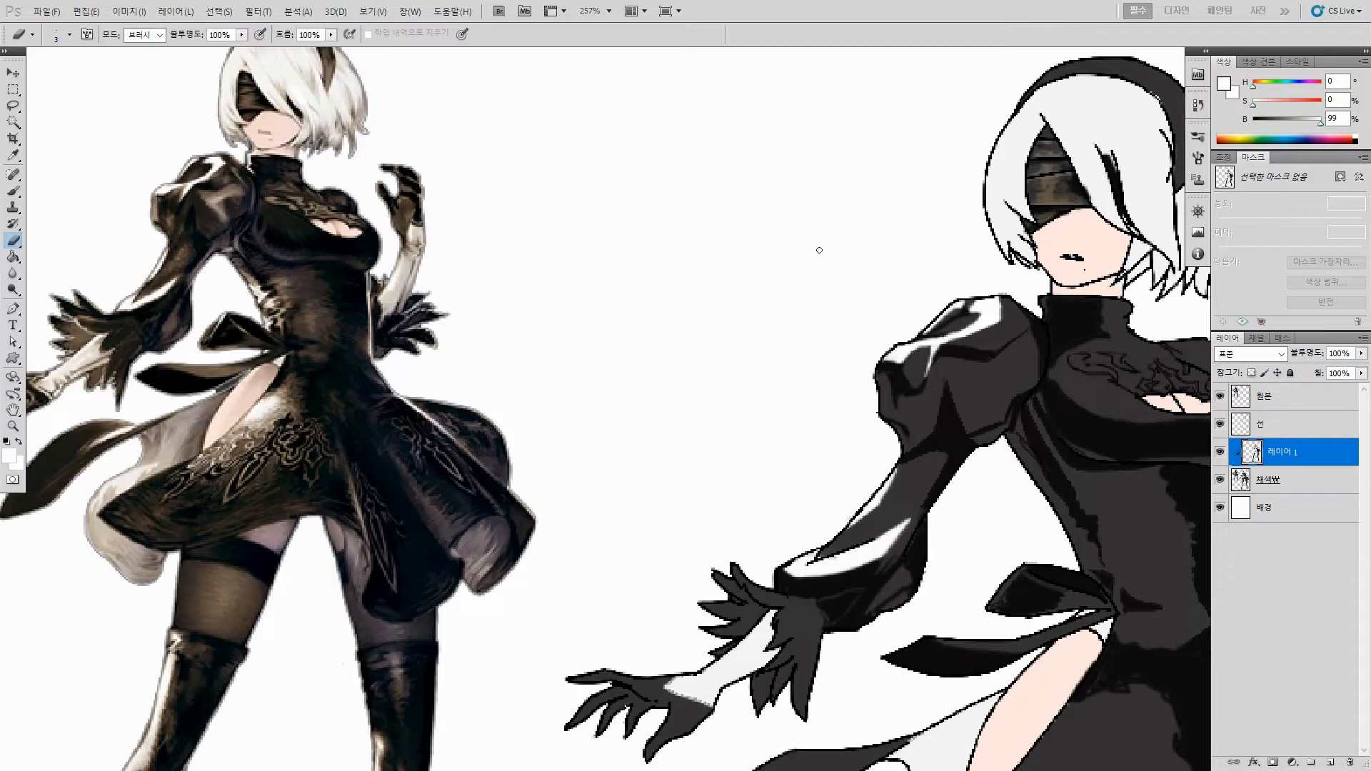
left_click(912, 530)
left_click_drag(823, 547, 815, 558)
Step: Paint jagged white highlights along the dress's waist edge beside the bow
key("b")
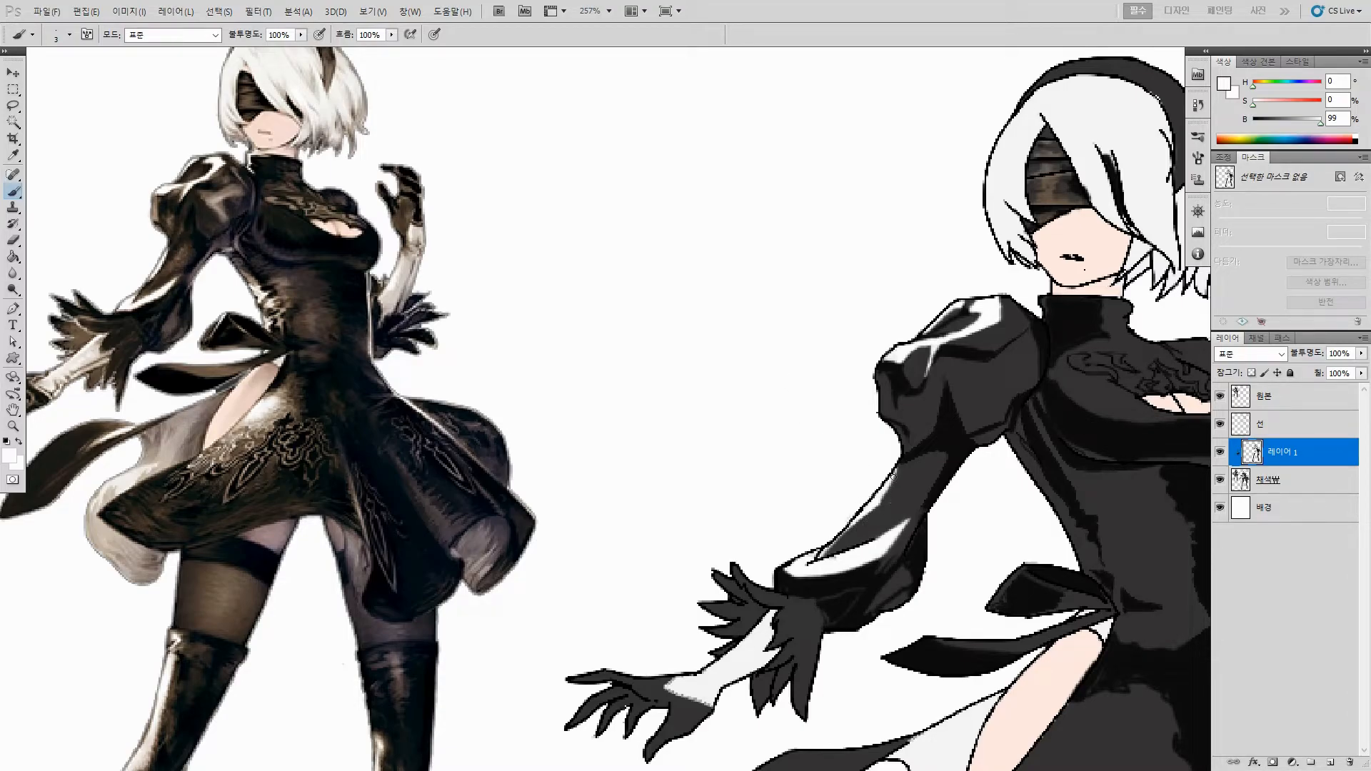
left_click_drag(947, 423, 907, 453)
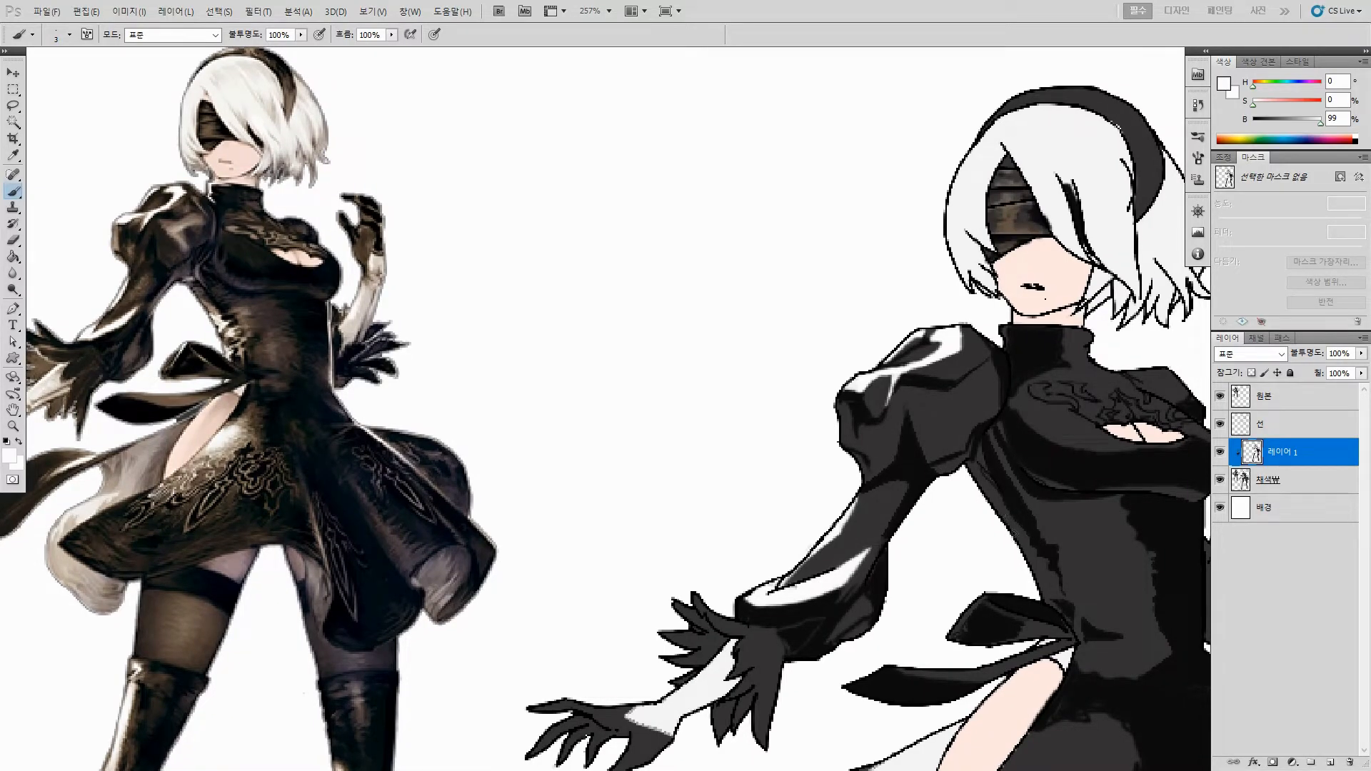
left_click_drag(1012, 533, 1032, 560)
mouse_move(1028, 551)
left_mouse_down()
mouse_move(1049, 598)
mouse_move(1057, 578)
left_mouse_up()
Step: Enlarge the eraser and trim the white waist highlights into a smaller shape
key("e")
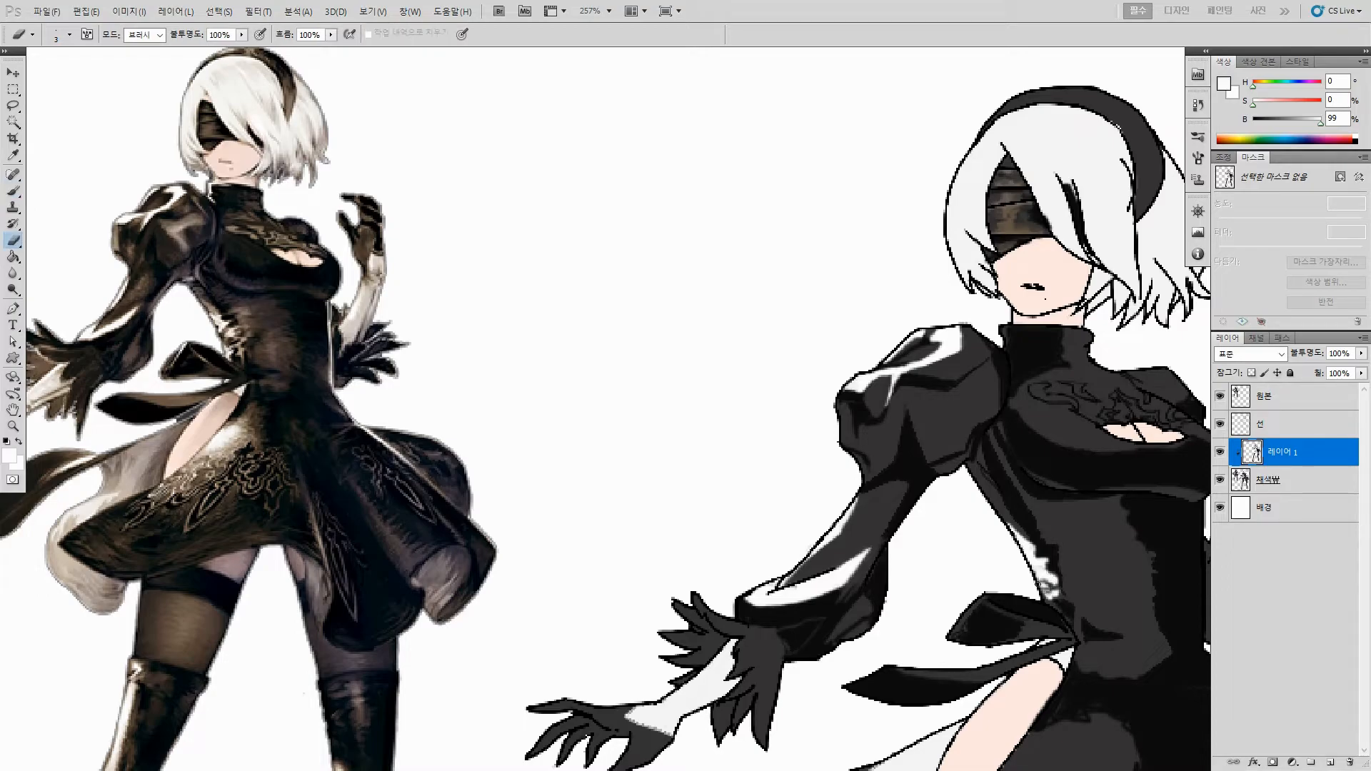
key("bracketright")
key("bracketright")
key("bracketright")
left_click_drag(1045, 588, 1059, 592)
key("b")
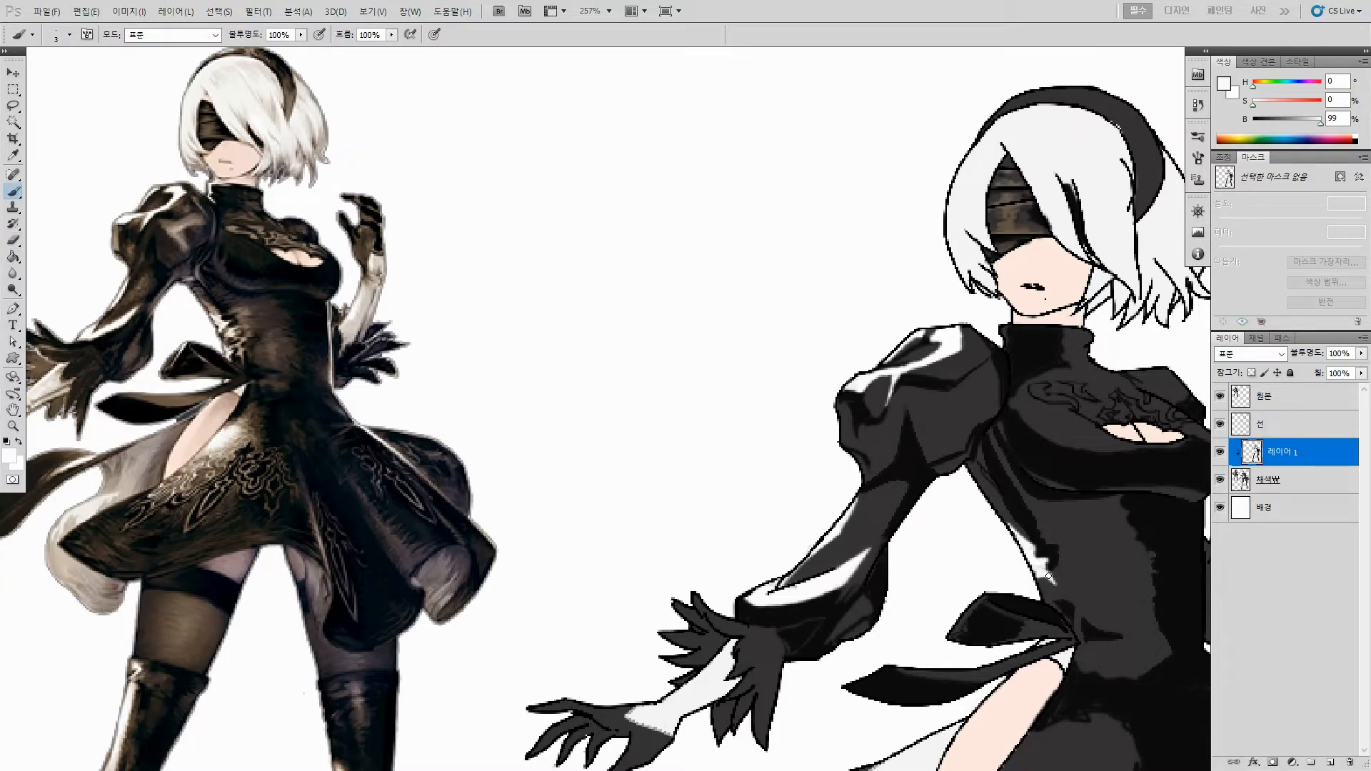
Step: Alternate white brush and eraser touches to shape separate small glints on the waist above the bow
key("e")
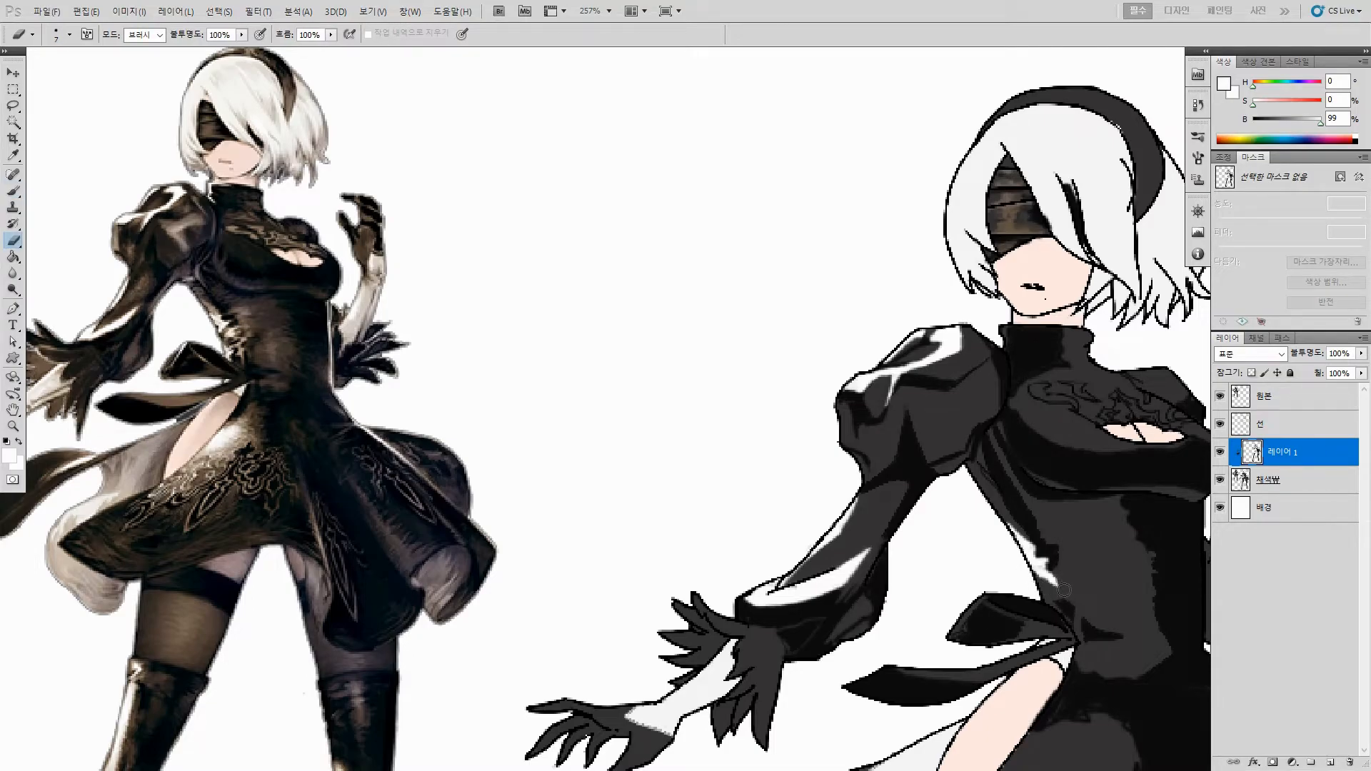
key("b")
key("e")
key("b")
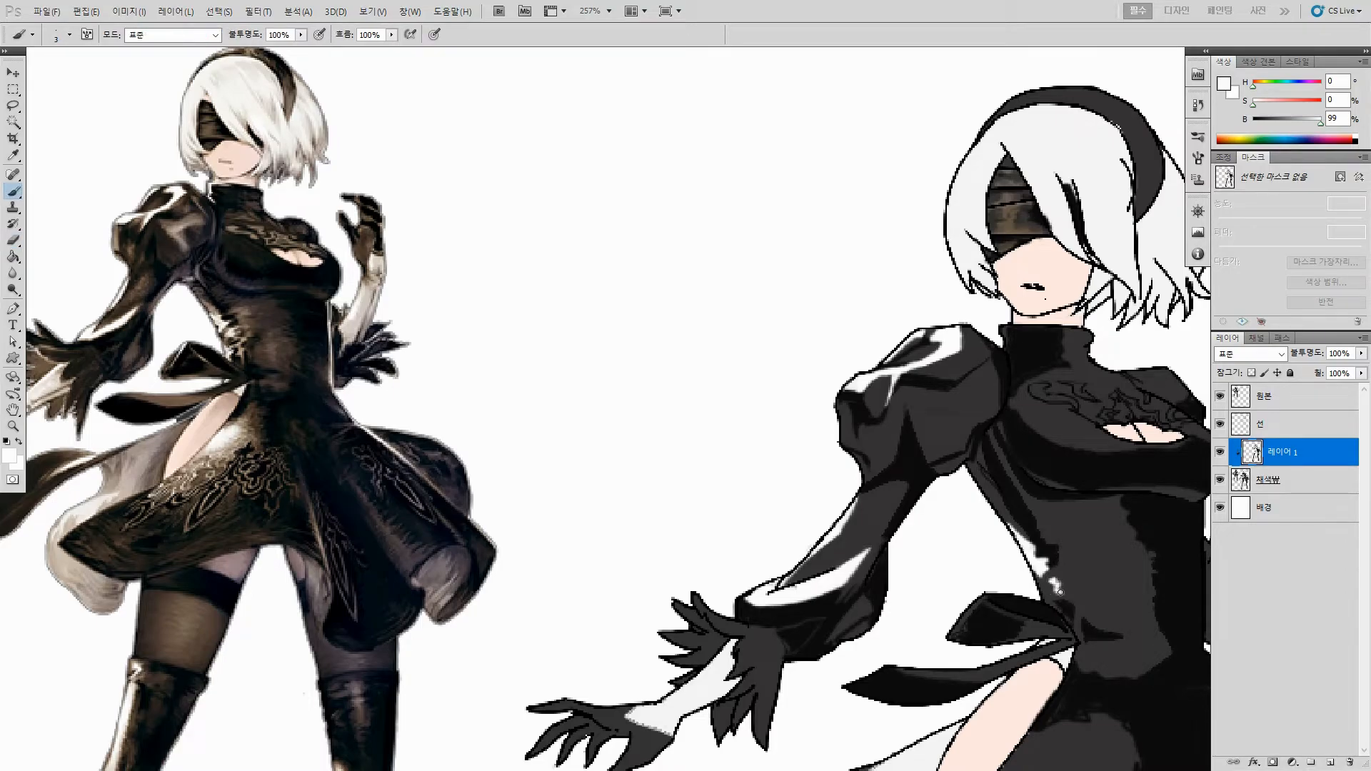
key("e")
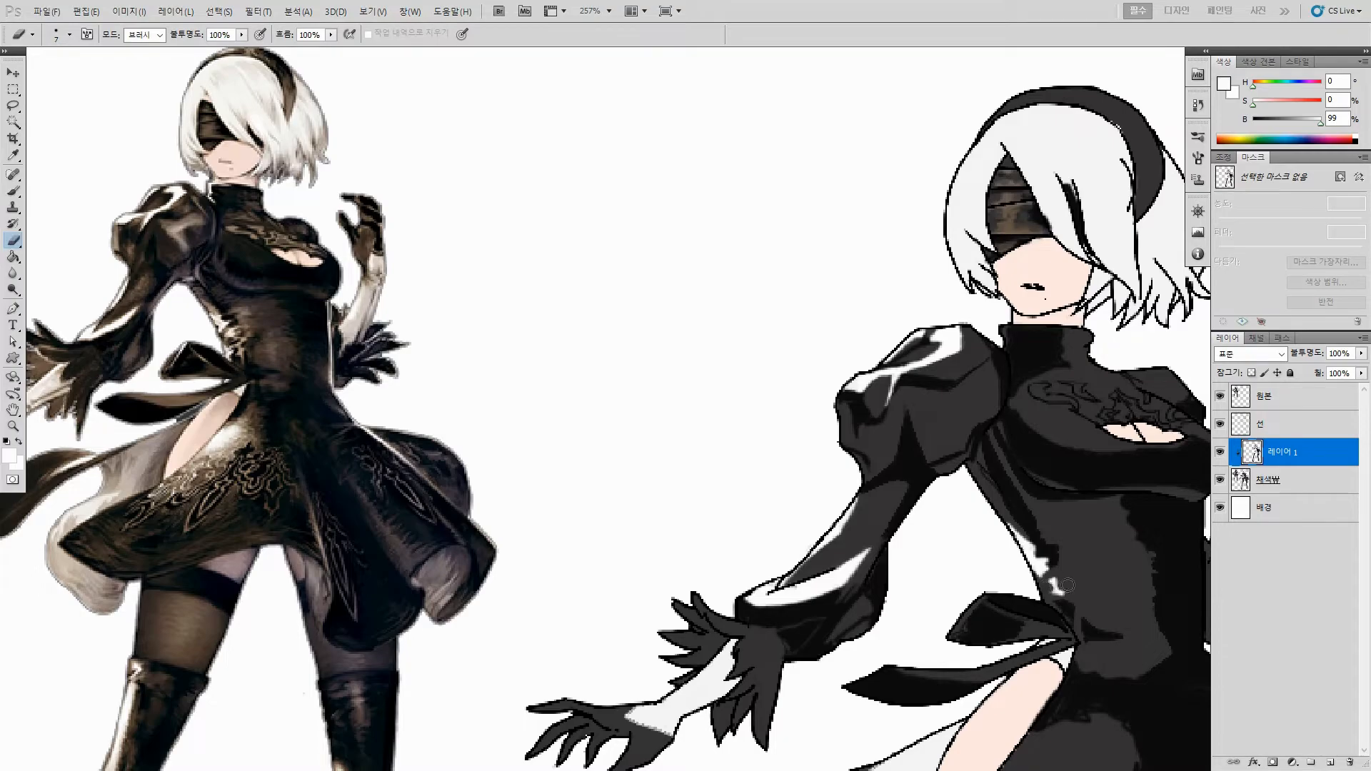
key("b")
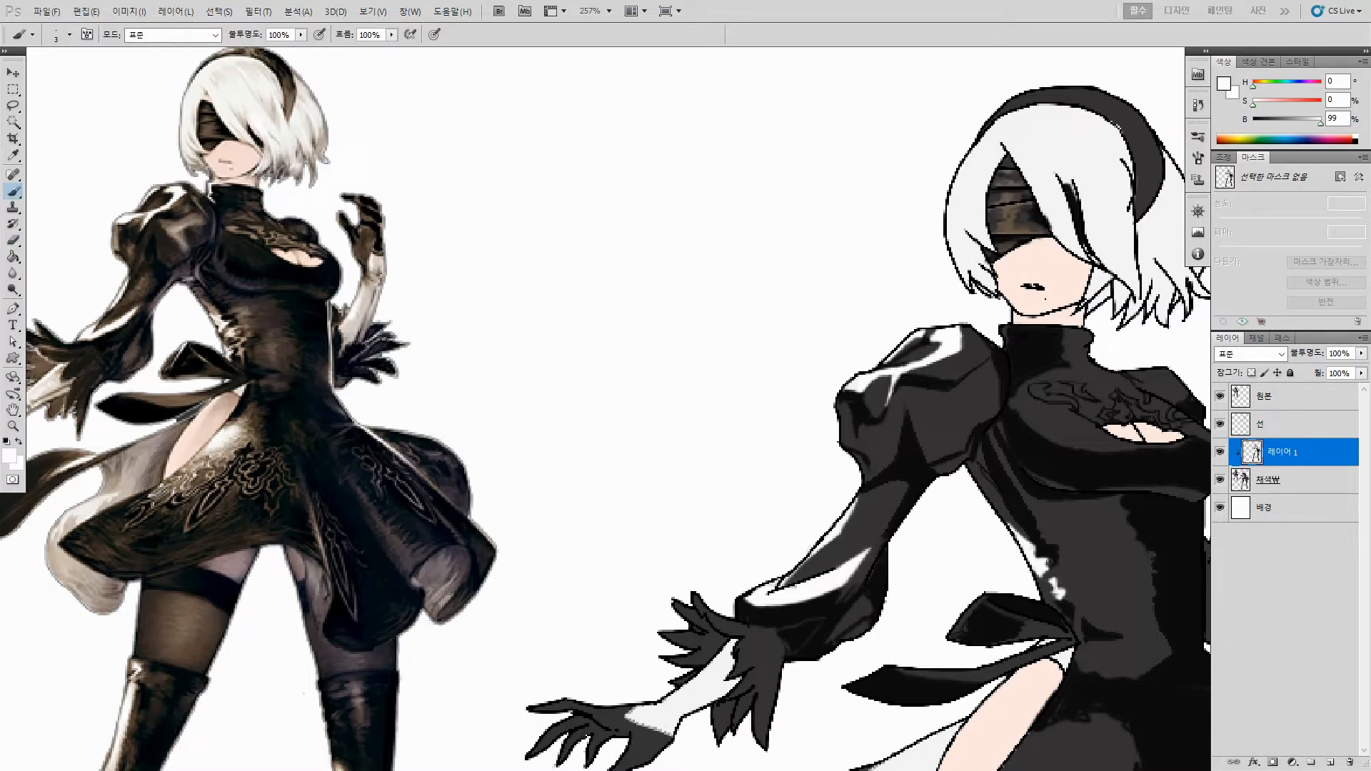
Step: Turn off smoothing in the brush settings
left_click_drag(1065, 523, 1036, 515)
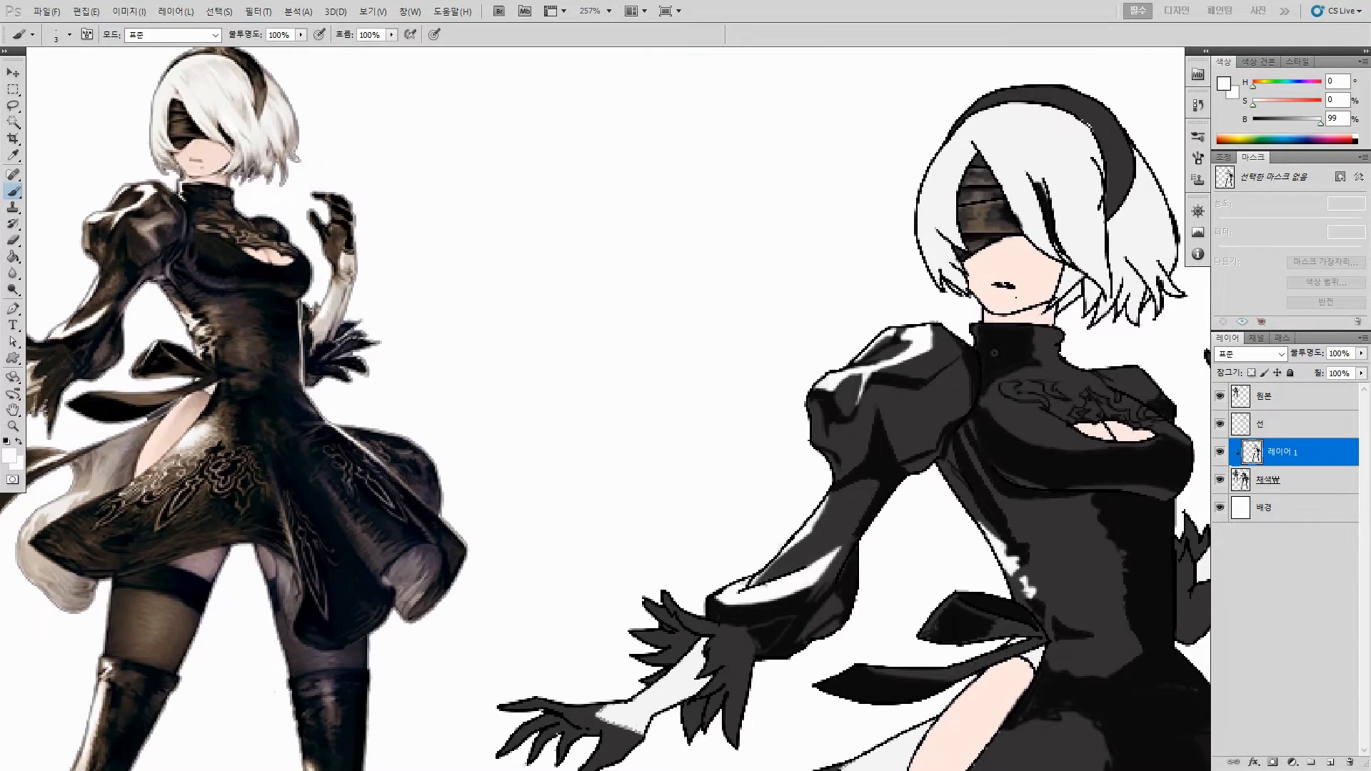
key("F5")
left_click(957, 317)
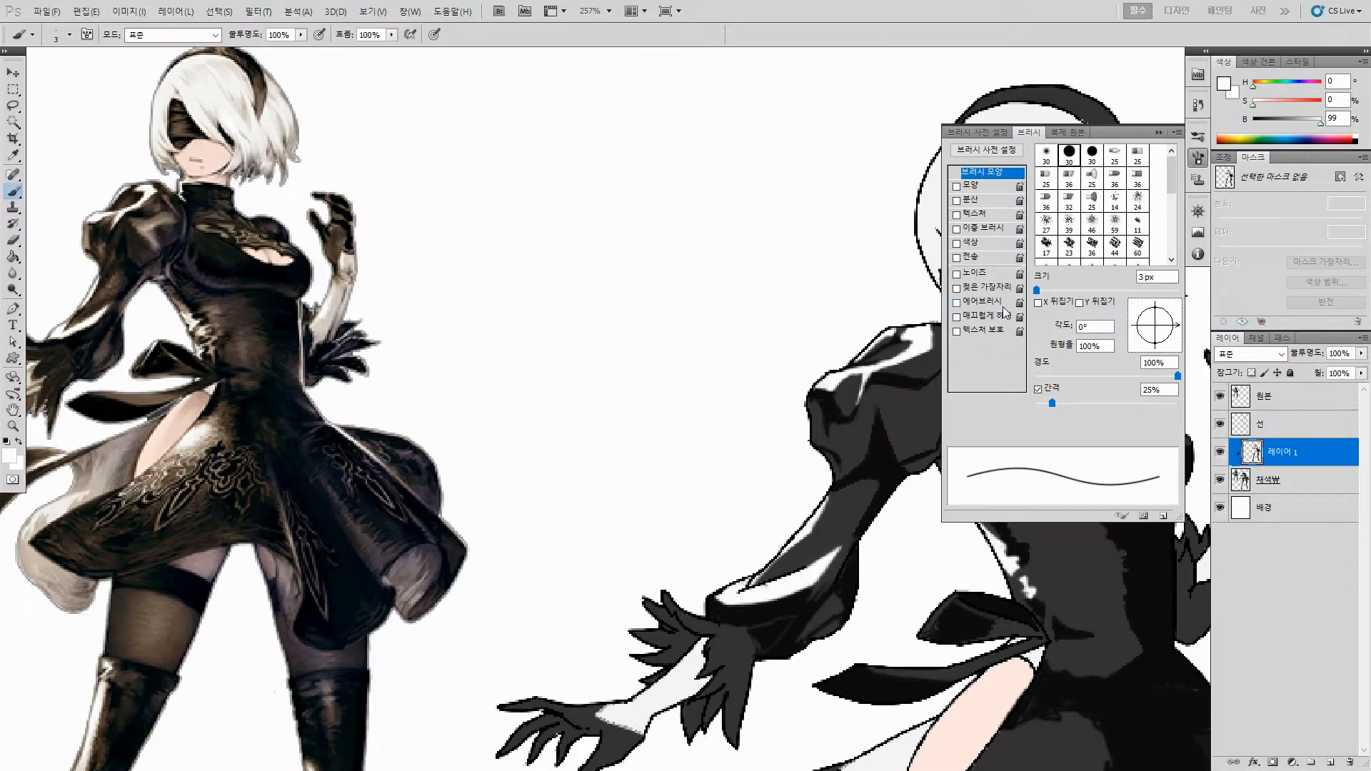
key("F5")
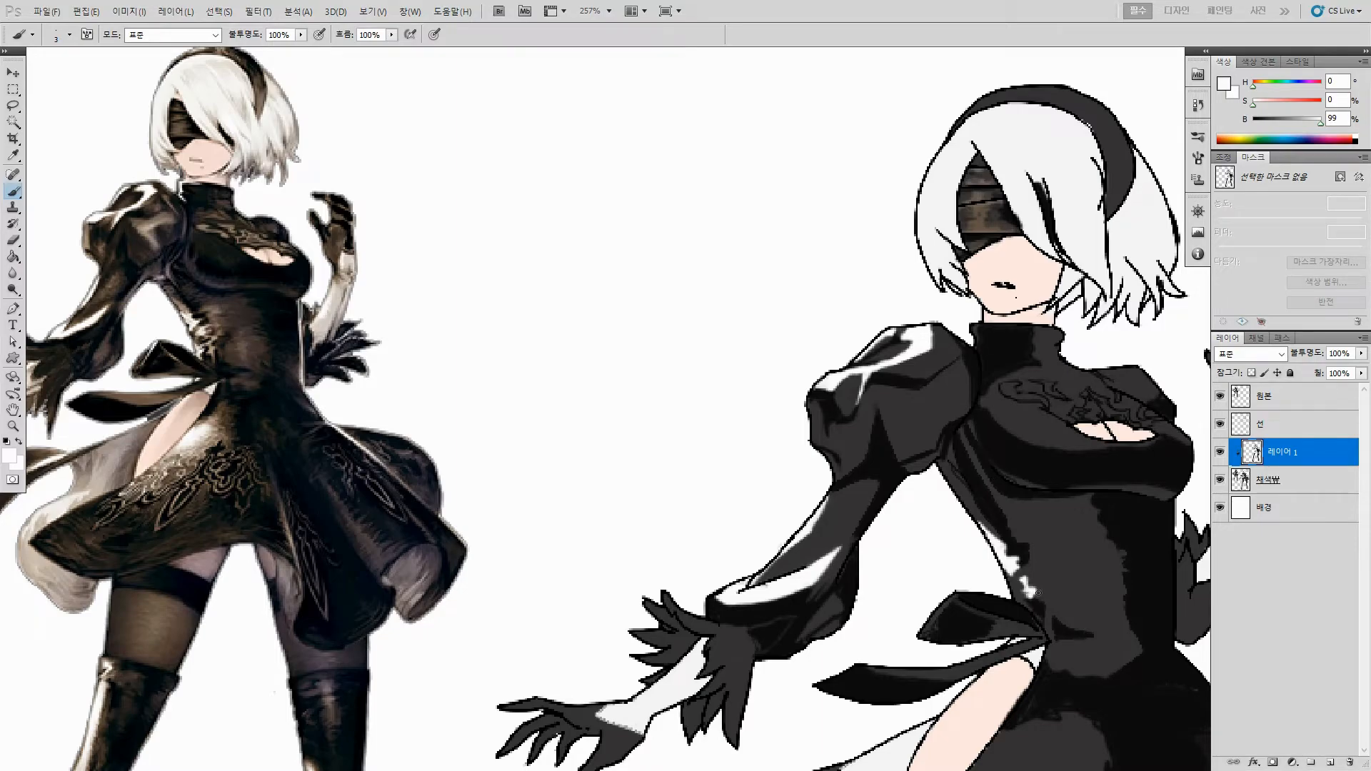
Step: Add a small white stroke to the lower waist glint and erase its edge into a thinner wrinkle shape
key("e")
key("b")
left_click_drag(1019, 593, 1024, 597)
key("e")
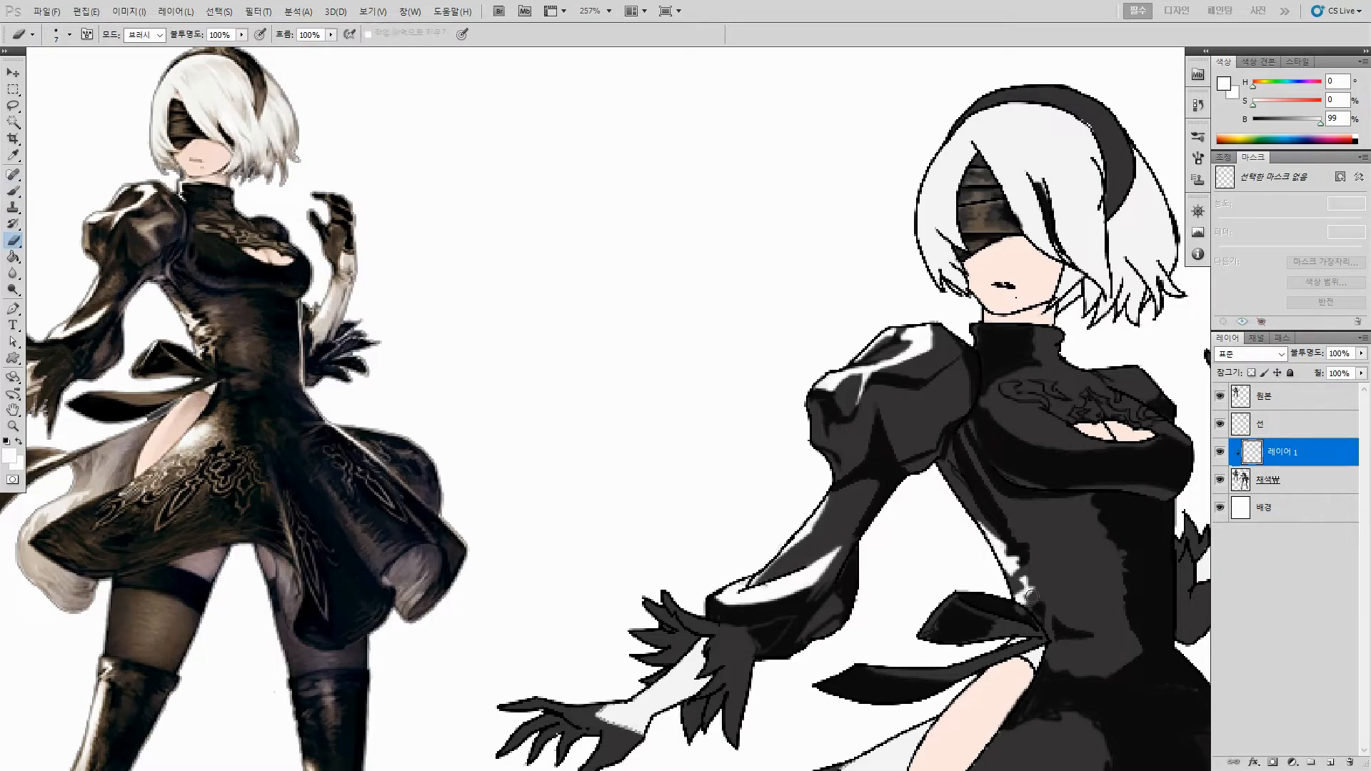
left_click_drag(1020, 602, 1027, 620)
key("space")
left_click_drag(1082, 559, 1057, 549)
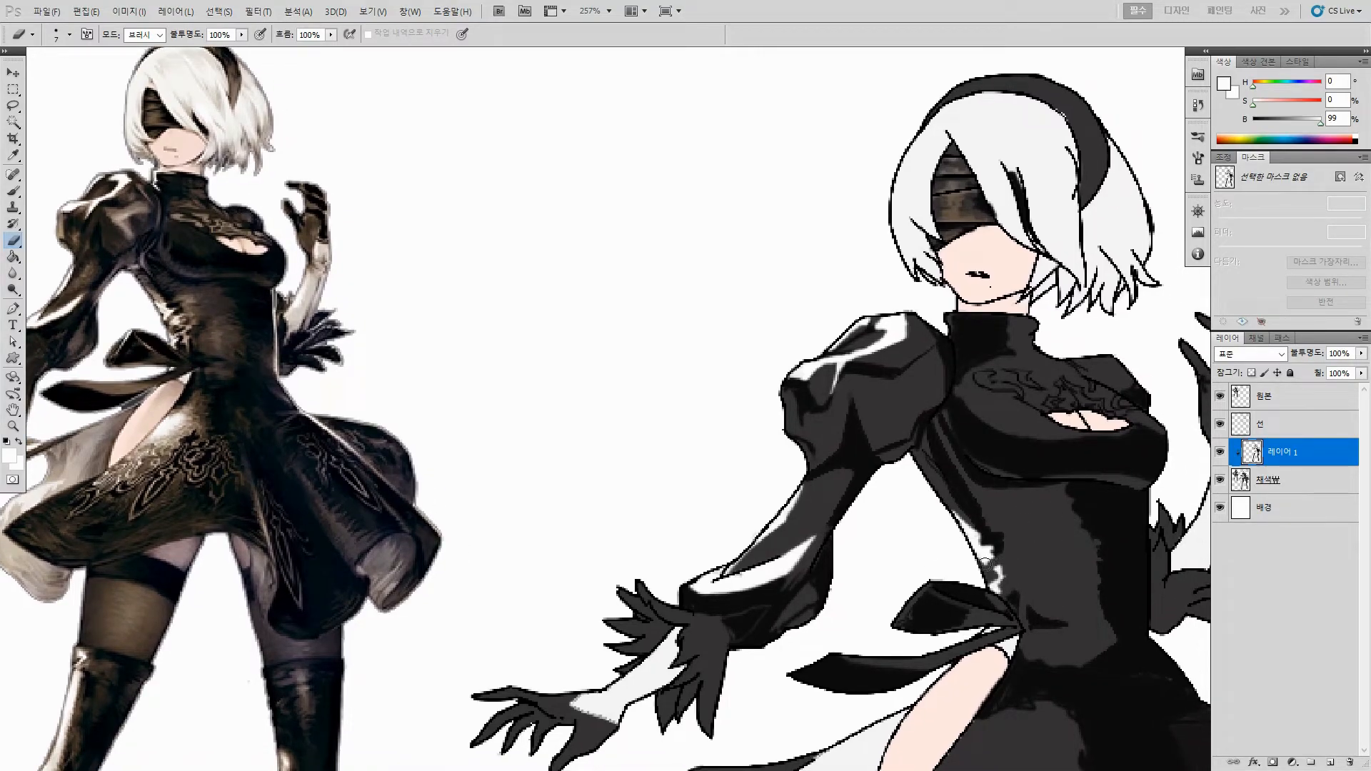
key("b")
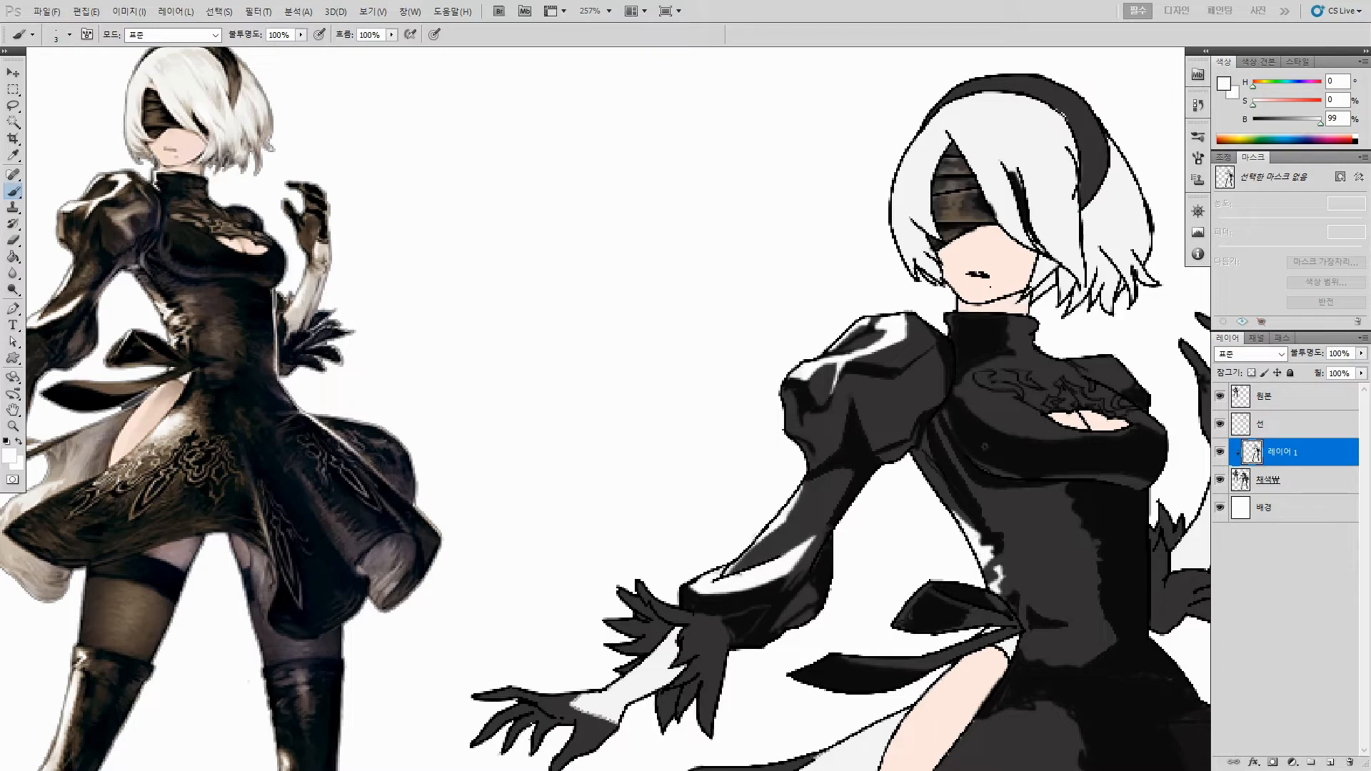
Step: Paint a thin white rim light down the dress's opposite waist edge, undoing and redrawing the line until it is clean
key("space")
mouse_move(1036, 530)
left_mouse_down()
mouse_move(1016, 476)
mouse_move(1090, 498)
mouse_move(1125, 460)
mouse_move(1125, 568)
left_mouse_up()
key("space")
key("ctrl+z")
left_click_drag(1126, 516, 1122, 604)
key("ctrl+z")
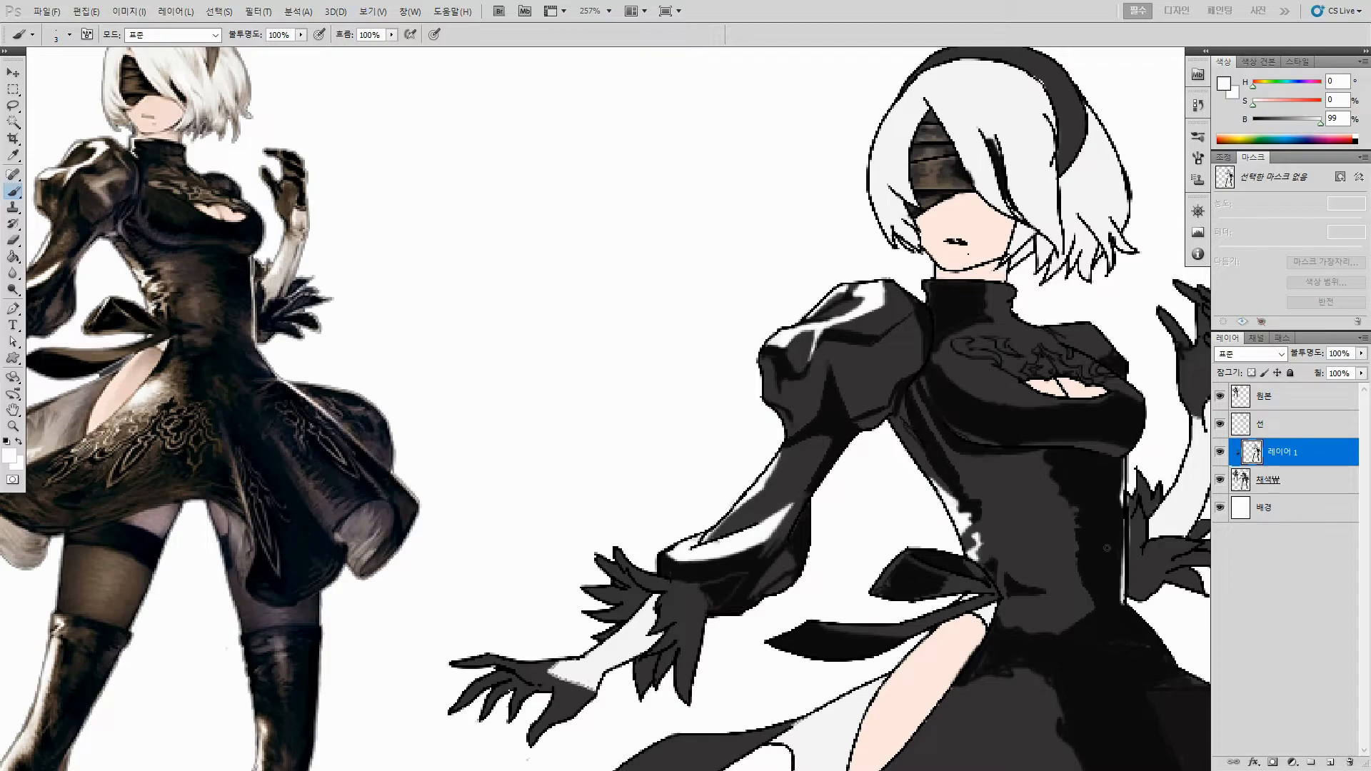
key("ctrl+z")
left_click_drag(1124, 515, 1121, 597)
key("ctrl+z")
left_click_drag(1123, 516, 1121, 600)
Step: Paint a thin white highlight on the feathered glove cuff of the outstretched arm, undoing and redrawing the stroke
scroll(1135, 497, "down", 5)
left_click_drag(1112, 509, 1080, 507)
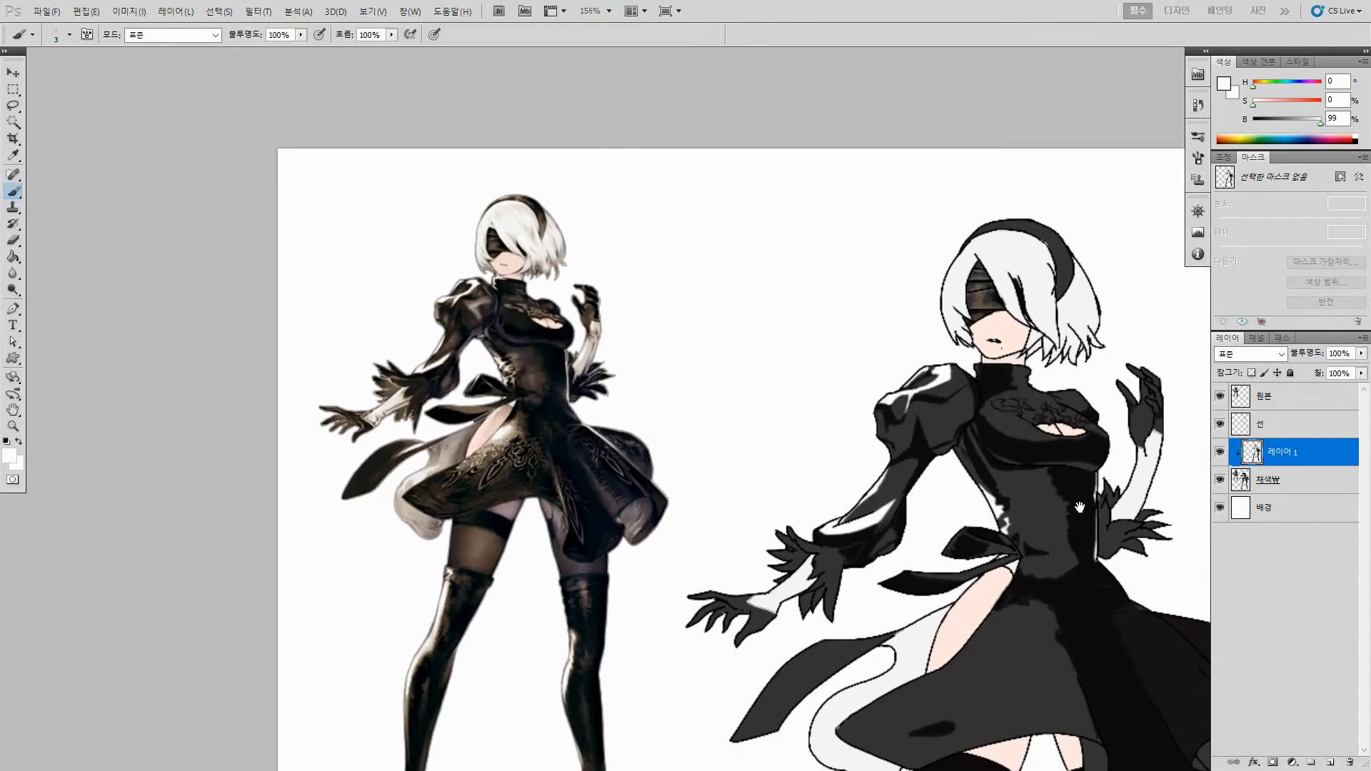
key("F5")
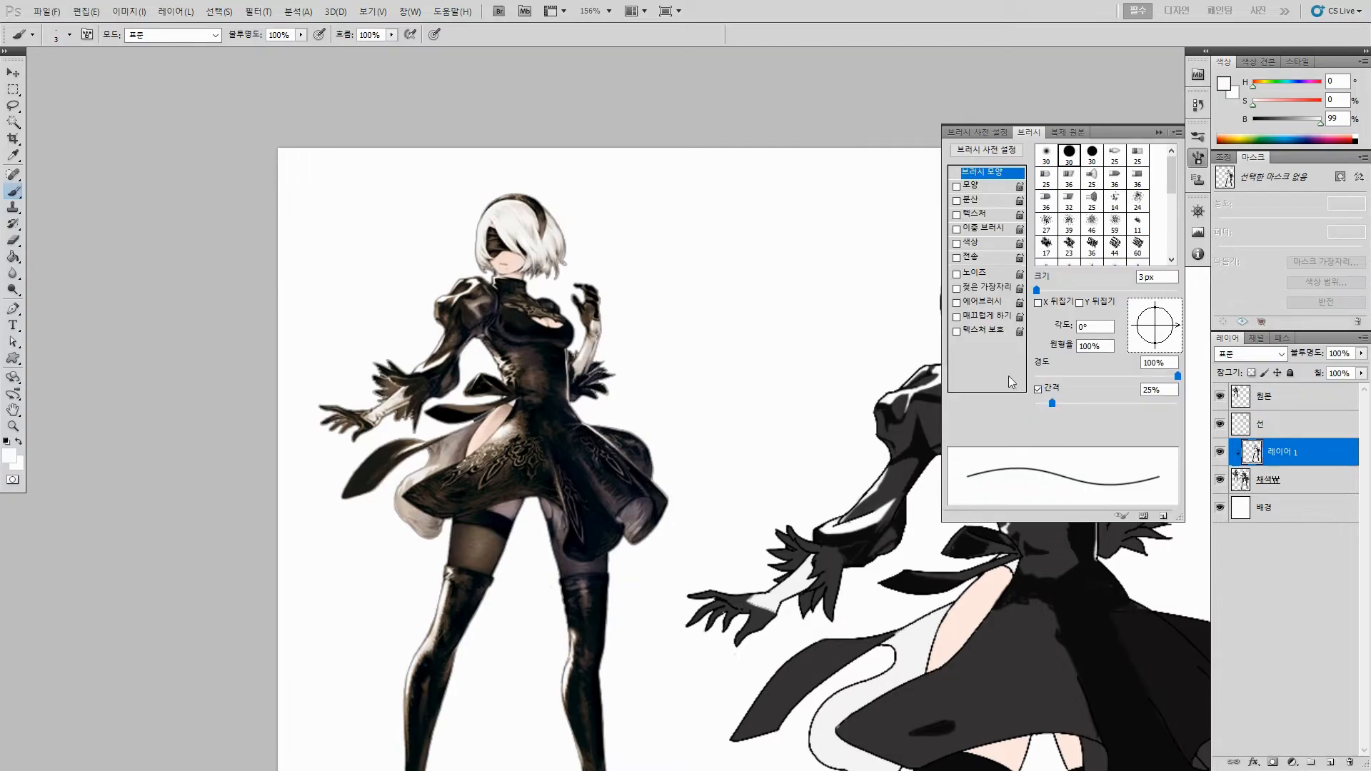
key("F5")
left_click_drag(1071, 590, 1034, 467)
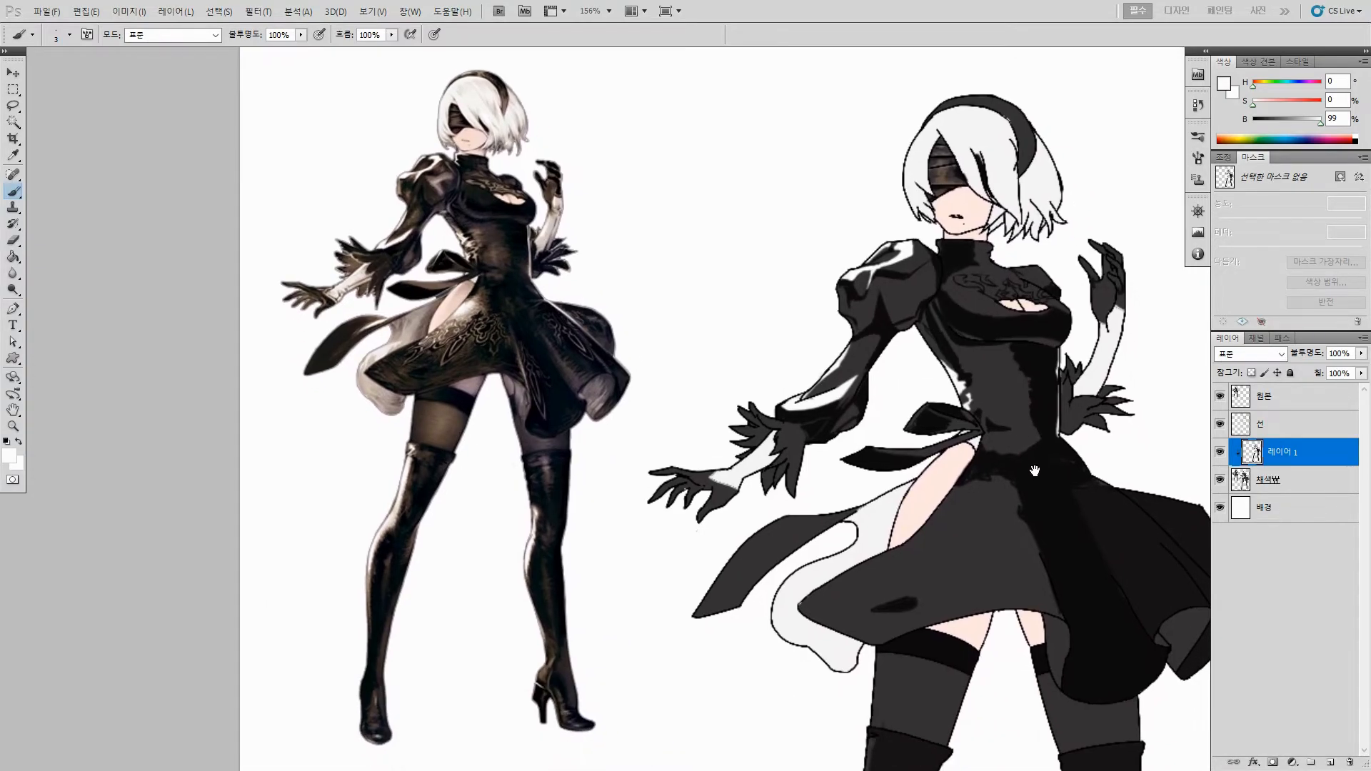
scroll(1035, 467, "up", 1)
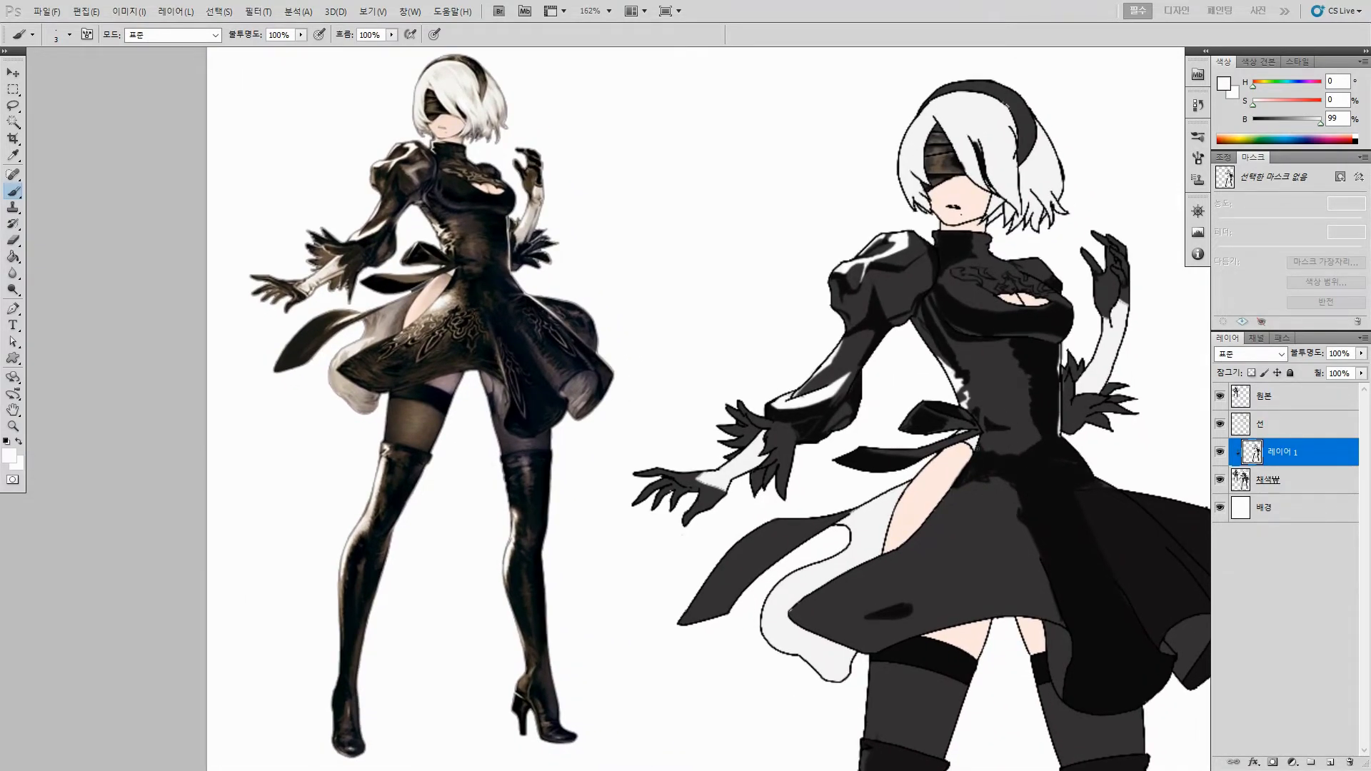
scroll(626, 282, "up", 2)
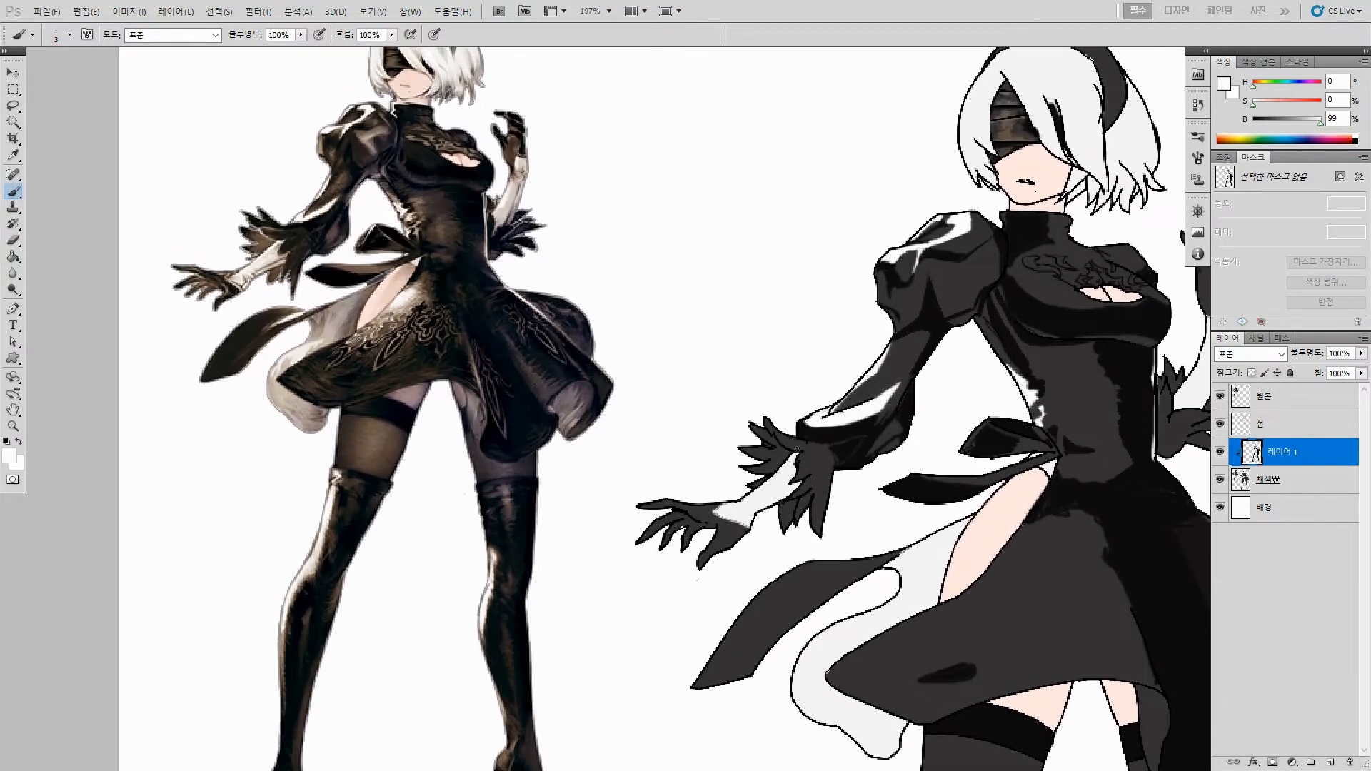
left_click_drag(777, 434, 793, 448)
key("ctrl+z")
Step: Paint a solid white highlight patch on the skirt at the hip, beside the bare thigh
left_click_drag(738, 522, 761, 512)
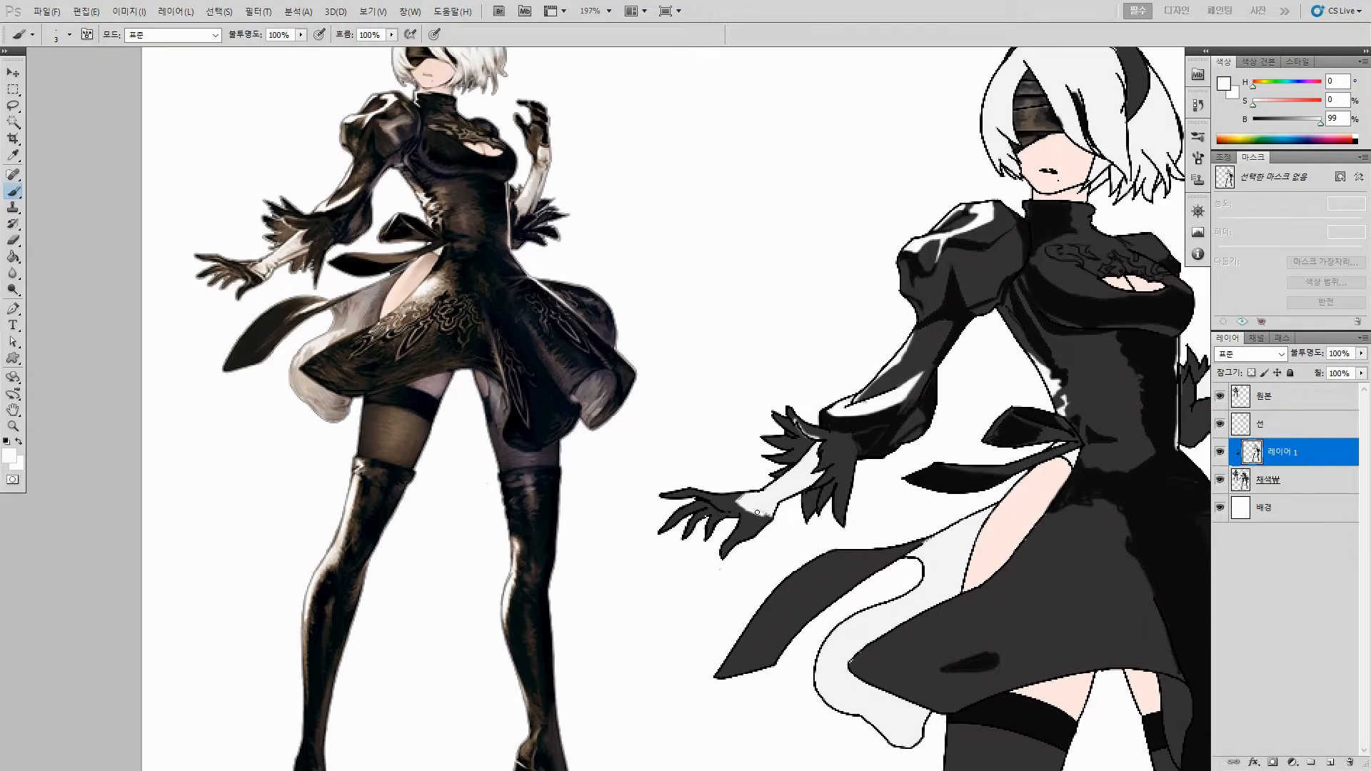
left_click_drag(884, 486, 825, 491)
mouse_move(983, 537)
left_mouse_down()
mouse_move(953, 567)
mouse_move(986, 525)
mouse_move(964, 564)
mouse_move(999, 528)
mouse_move(948, 572)
mouse_move(999, 526)
left_mouse_up()
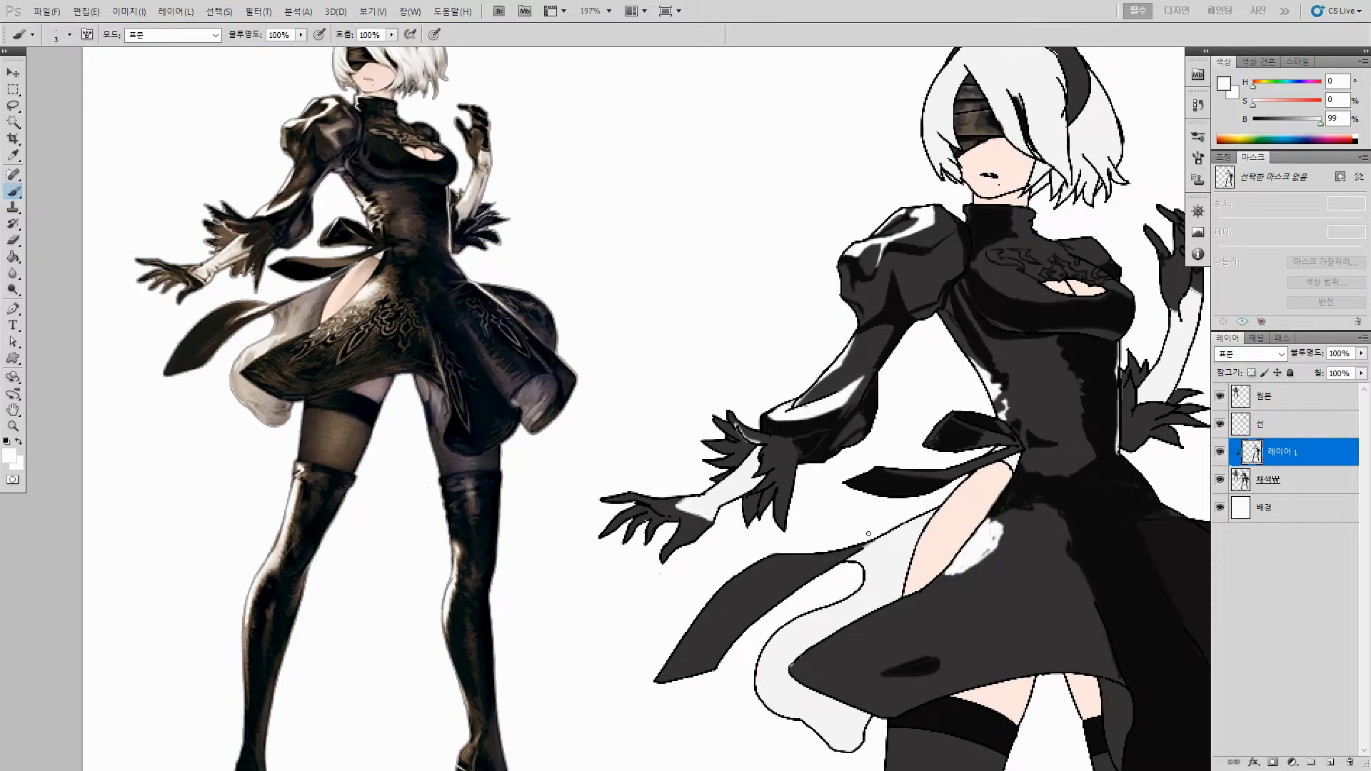
Step: Paint a white highlight at the upper end of the dark panel trailing behind the skirt and erase it into a tapered, forked glint
mouse_move(821, 556)
left_mouse_down()
mouse_move(794, 575)
mouse_move(806, 560)
mouse_move(779, 580)
mouse_move(810, 552)
mouse_move(765, 588)
mouse_move(828, 546)
mouse_move(765, 588)
mouse_move(817, 587)
left_mouse_up()
key("e")
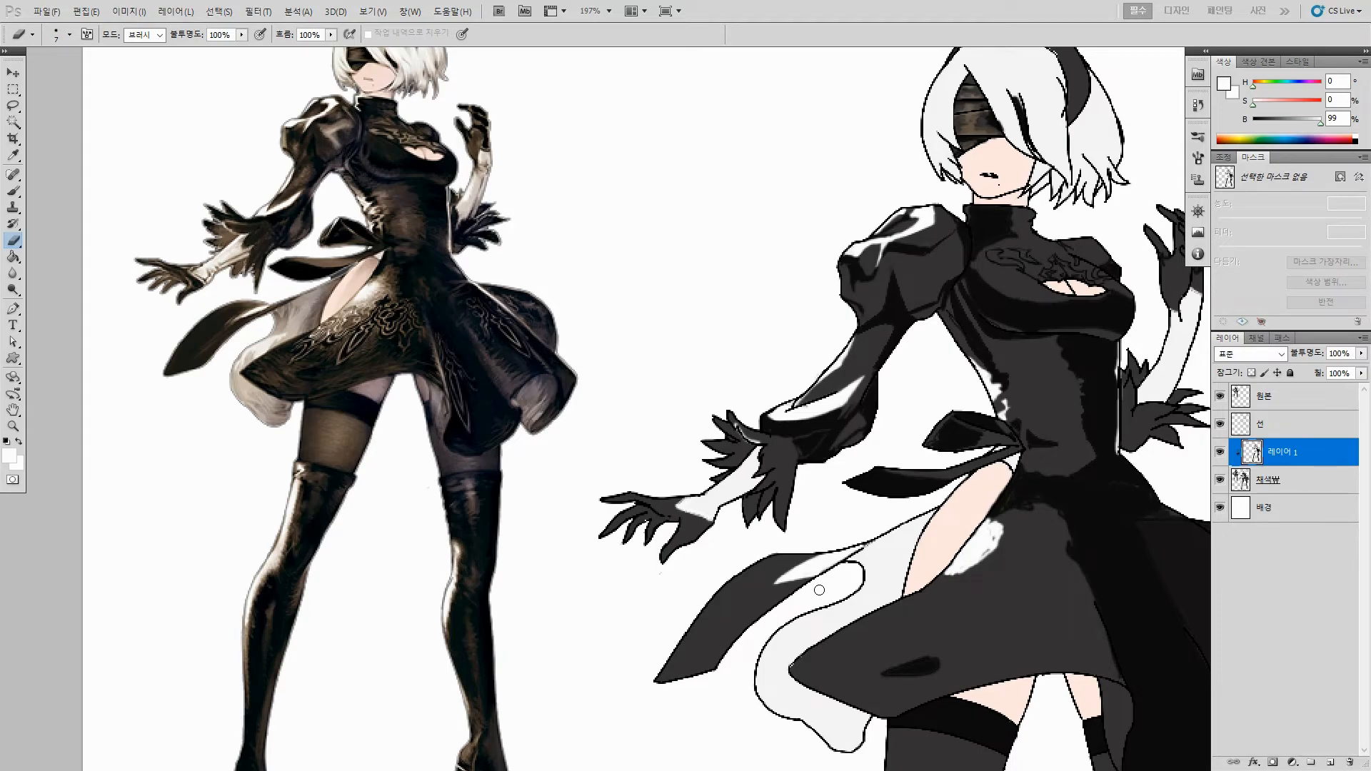
mouse_move(793, 580)
left_mouse_down()
mouse_move(755, 583)
mouse_move(784, 583)
left_mouse_up()
mouse_move(779, 575)
left_mouse_down()
mouse_move(802, 578)
mouse_move(769, 594)
mouse_move(807, 572)
left_mouse_up()
key("b")
key("ctrl+z")
key("e")
key("b")
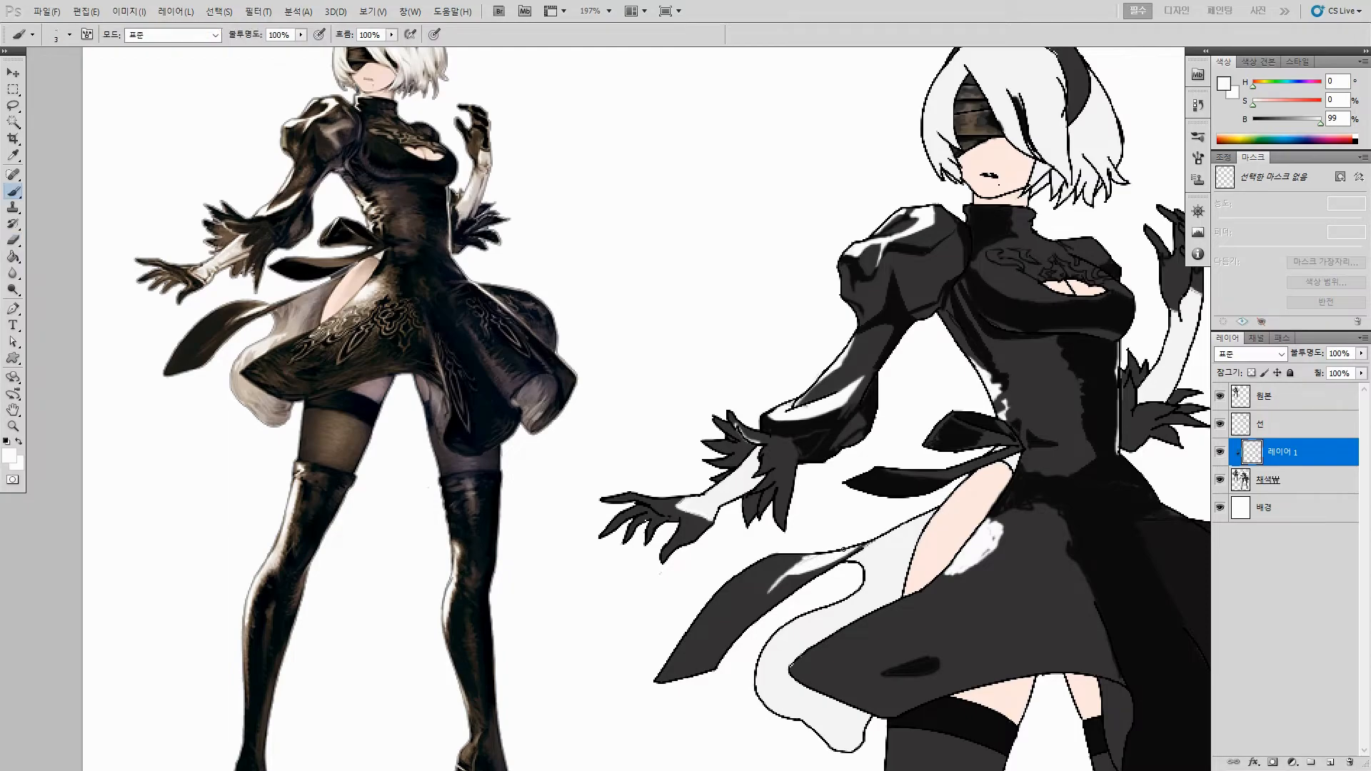
key("e")
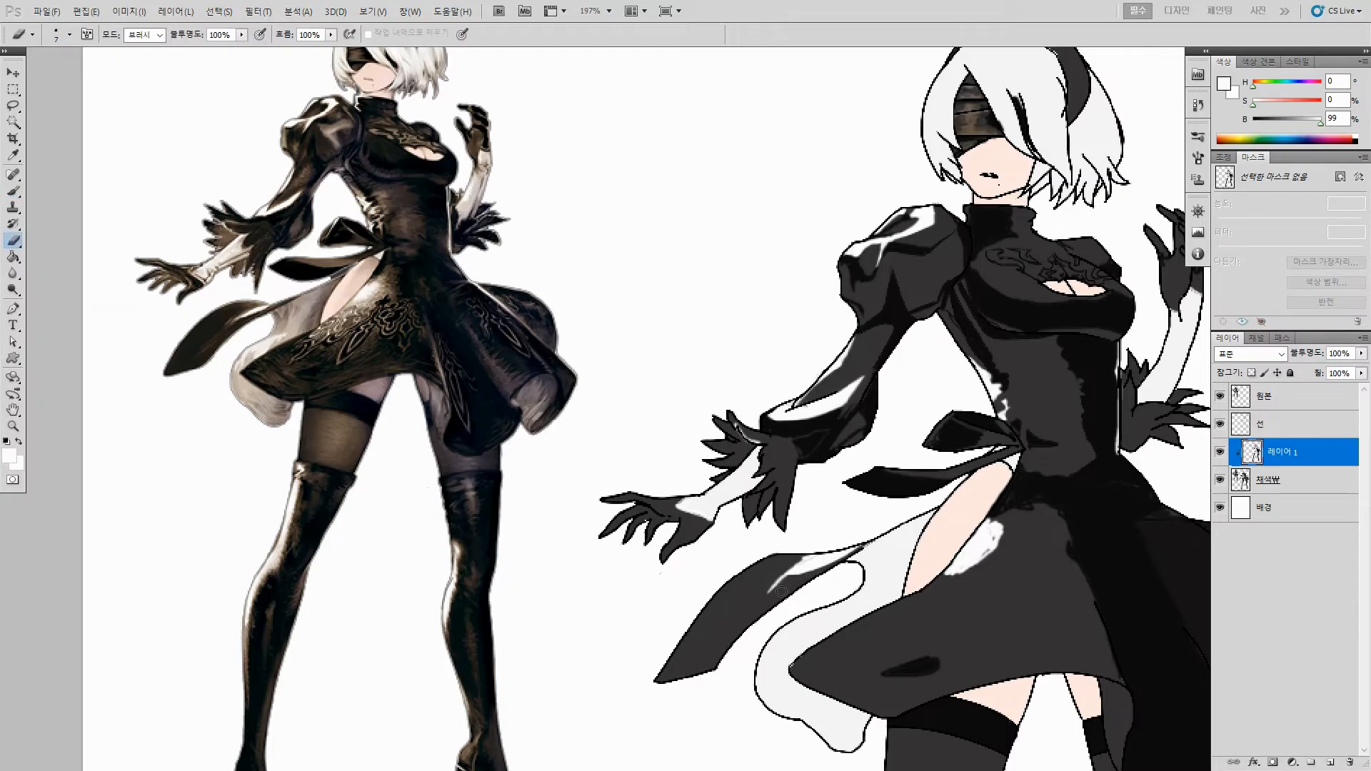
Step: Draw a thin white highlight line along the skirt's far-side fold, running diagonally down from the waist, undoing and redrawing it once
left_click_drag(888, 545, 840, 555)
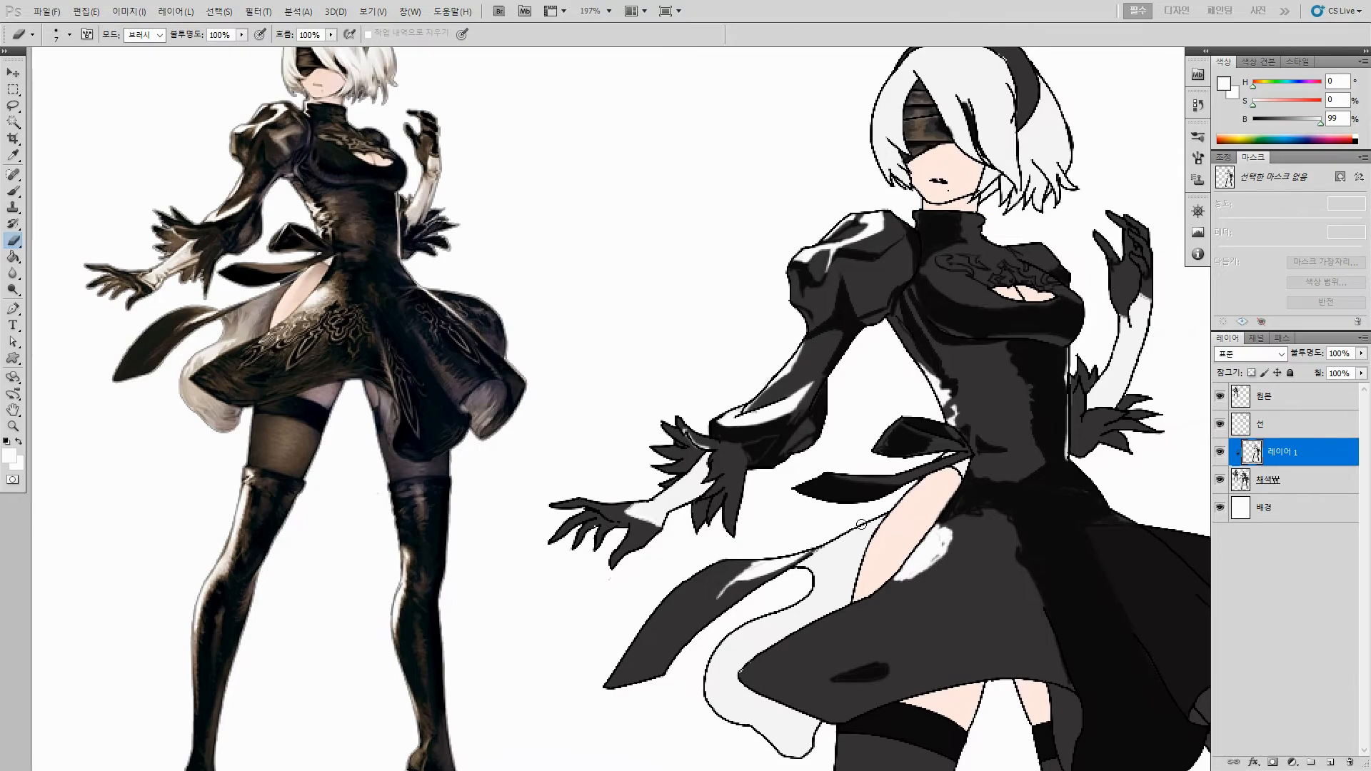
key("b")
left_click_drag(986, 501, 922, 477)
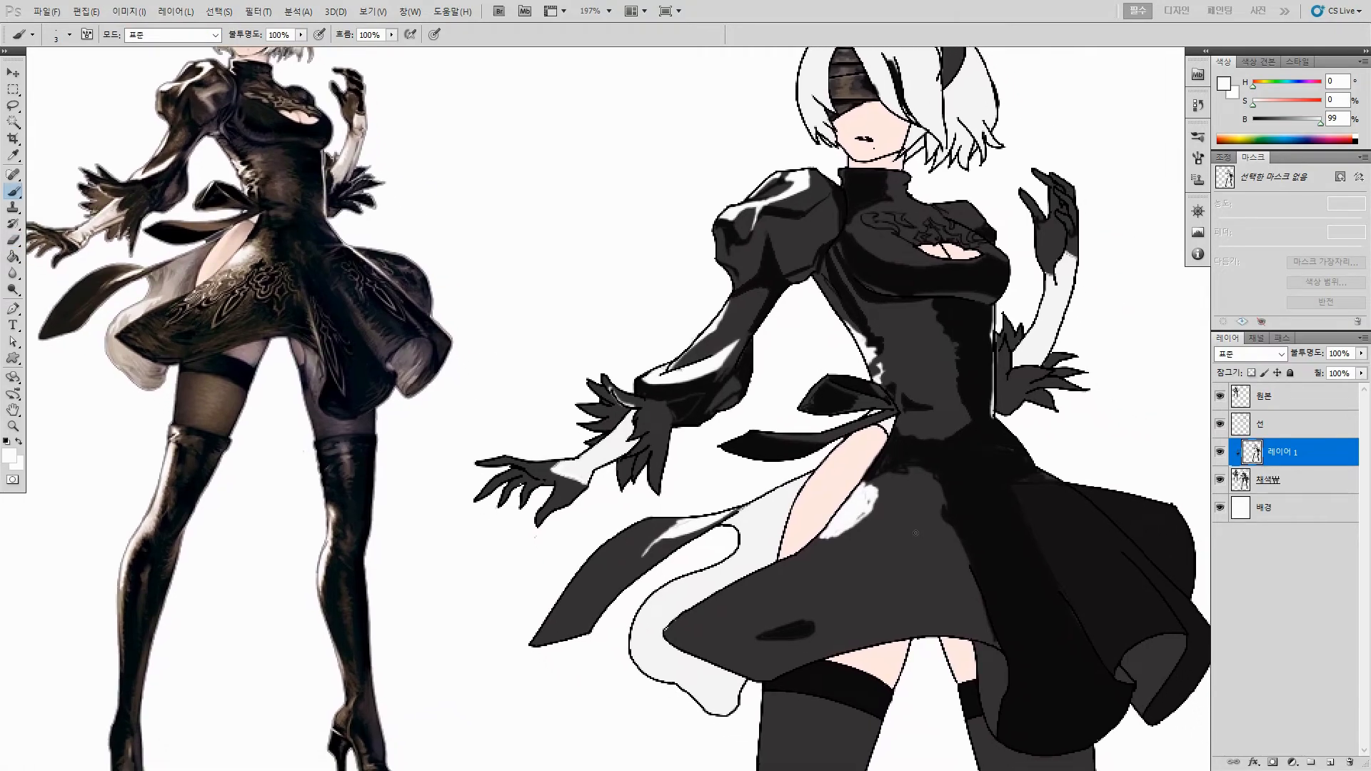
left_click_drag(1139, 620, 1097, 649)
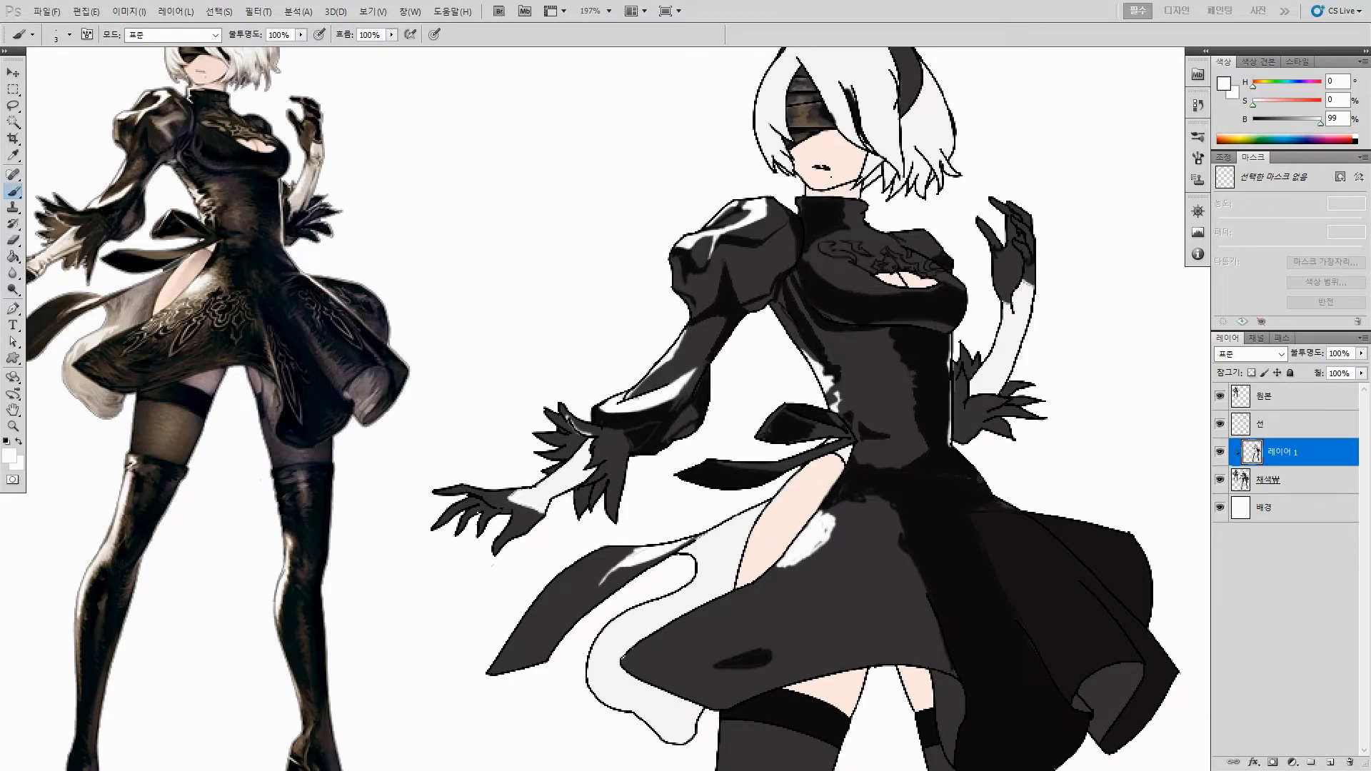
left_click_drag(989, 493, 1089, 569)
key("ctrl+z")
left_click_drag(1029, 520, 1100, 588)
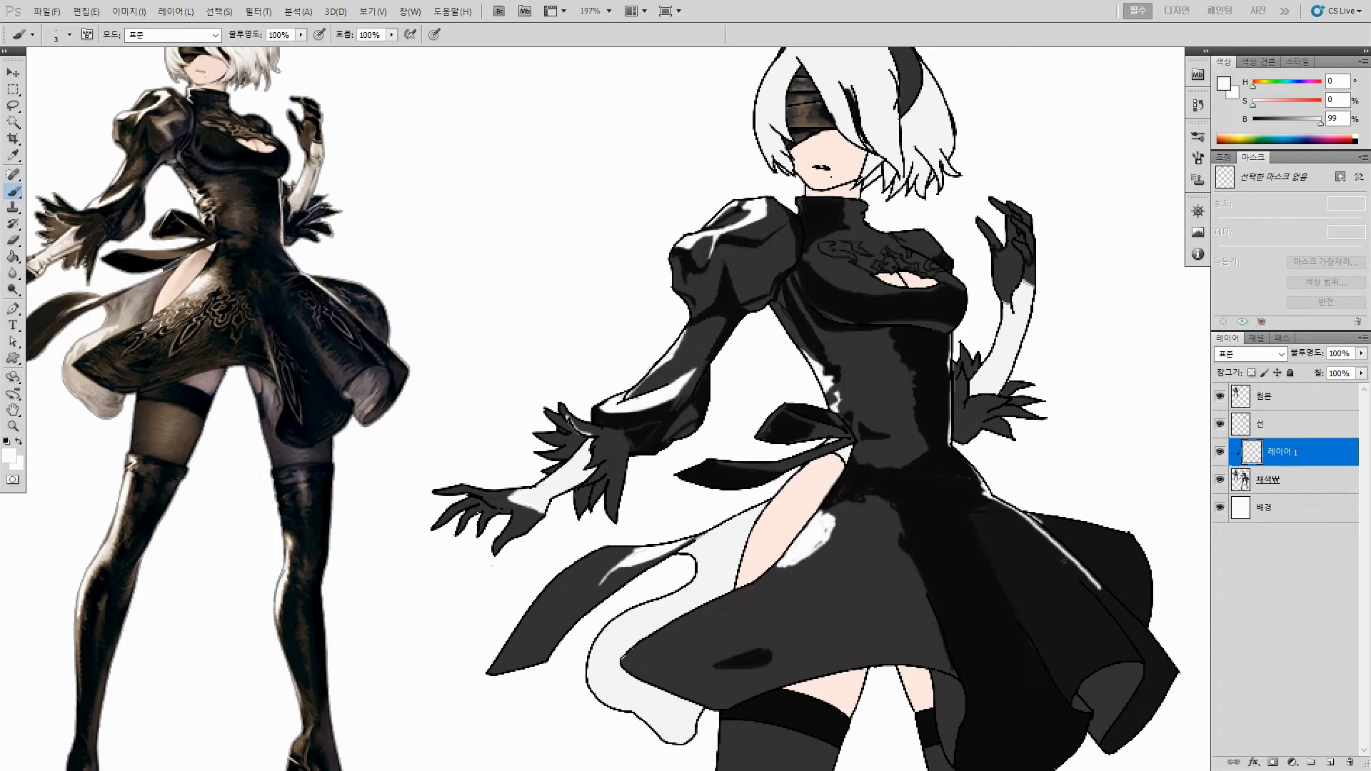
Step: Thin the skirt fold highlight with the eraser and taper its lower end with near-black sampled from the skirt
key("e")
left_click_drag(1028, 512, 1082, 564)
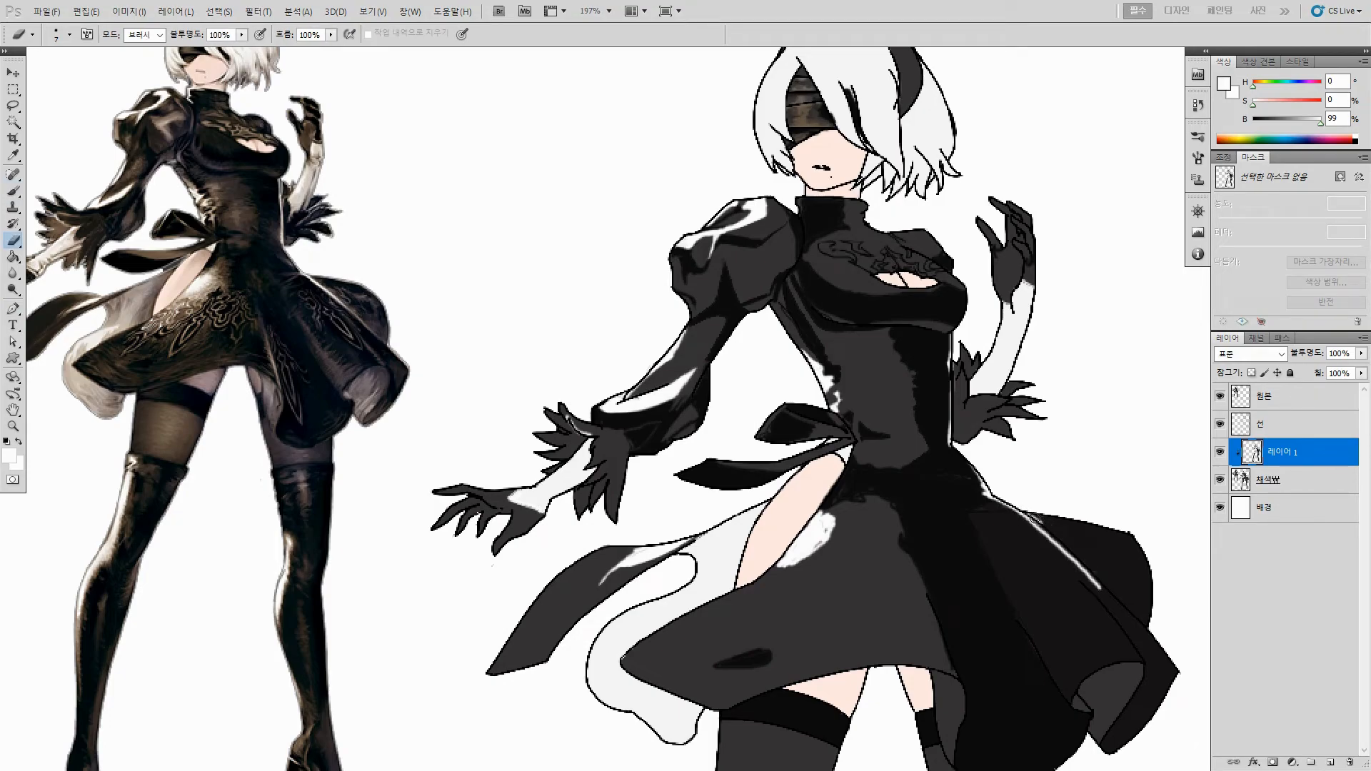
key("b")
left_click(1038, 521, "alt")
mouse_move(1100, 587)
left_mouse_down()
mouse_move(1023, 527)
mouse_move(1080, 574)
left_mouse_up()
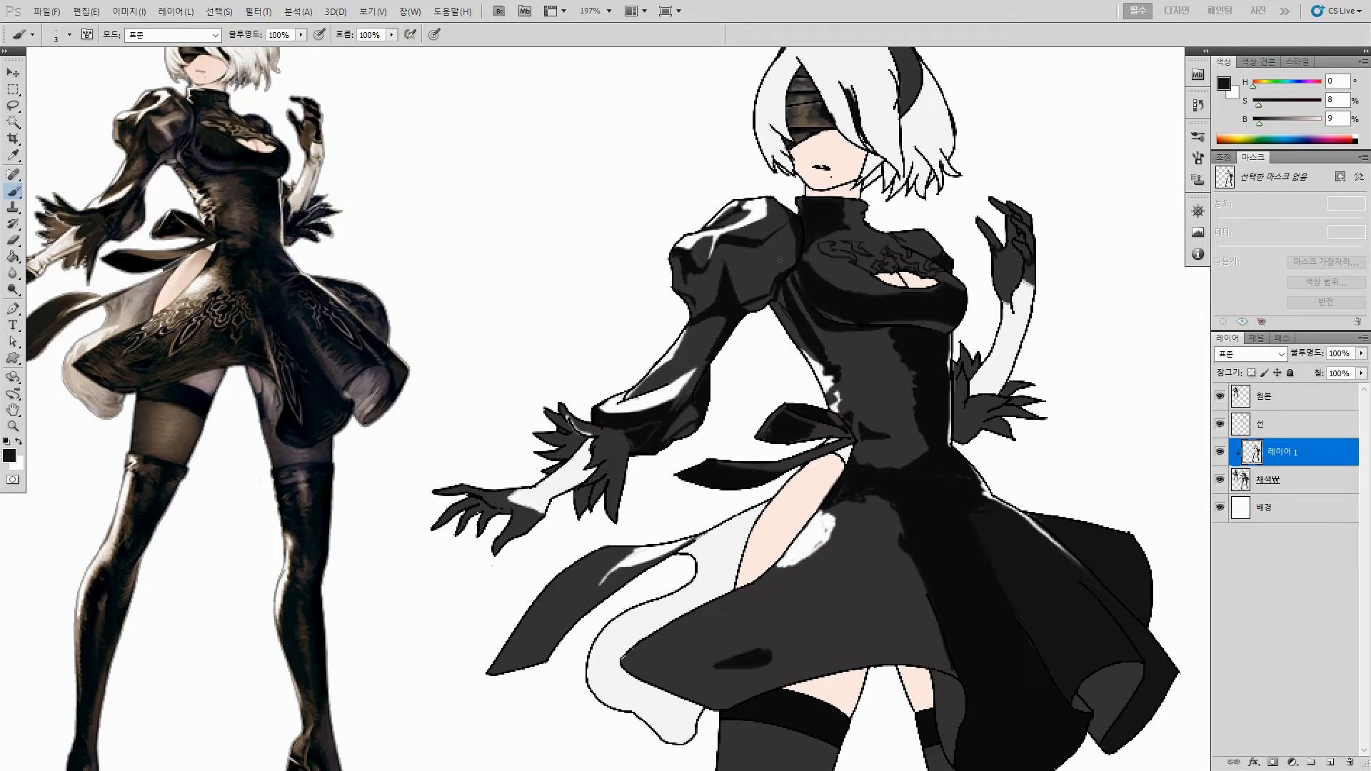
Step: Sample white and, with a larger brush, paint a highlight down the outer edge of the character's right boot from cuff to calf
left_click(759, 213, "alt")
left_click_drag(785, 226, 801, 266)
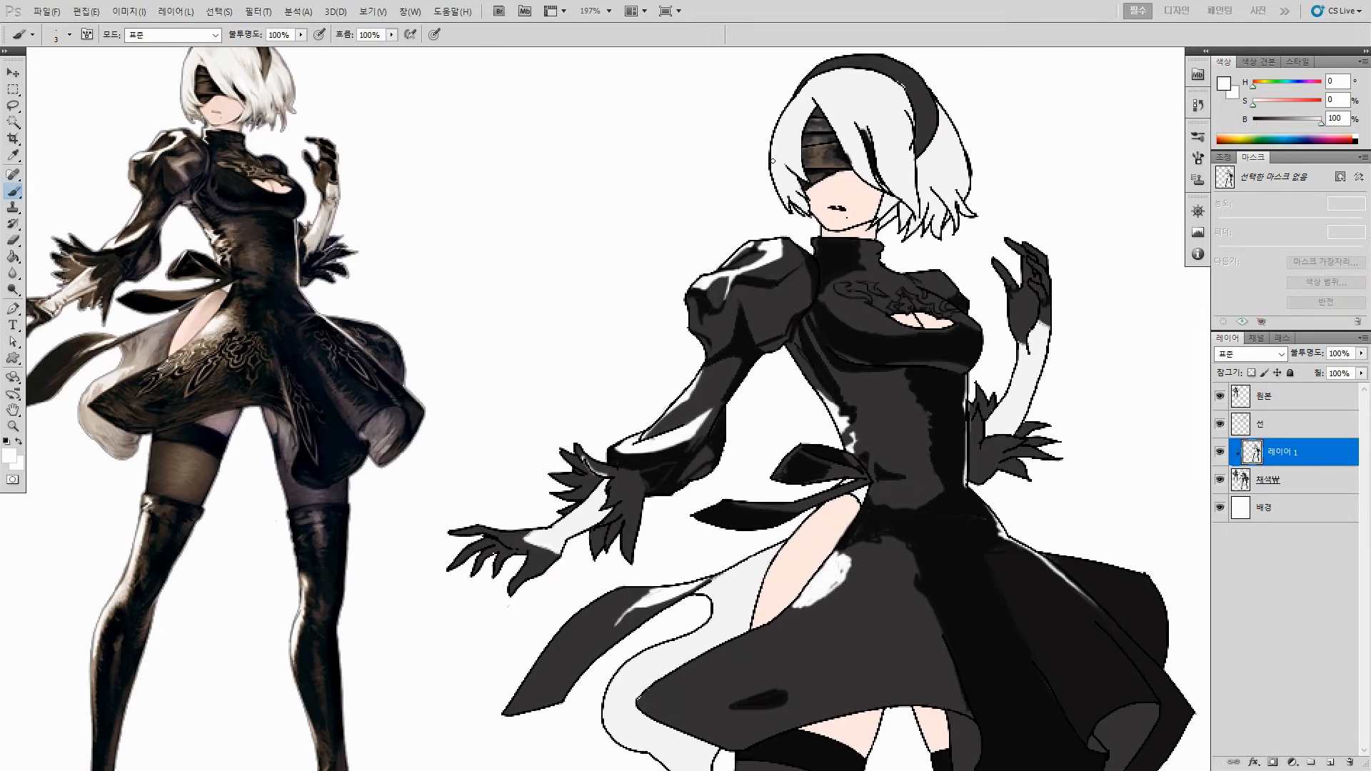
mouse_move(930, 304)
left_mouse_down()
mouse_move(954, 306)
mouse_move(929, 307)
left_mouse_up()
left_click_drag(971, 321, 1000, 353)
left_click_drag(1000, 353, 995, 403)
left_click_drag(964, 481, 982, 481)
left_click_drag(975, 504, 950, 395)
left_click_drag(954, 311, 969, 358)
left_click_drag(969, 358, 953, 381)
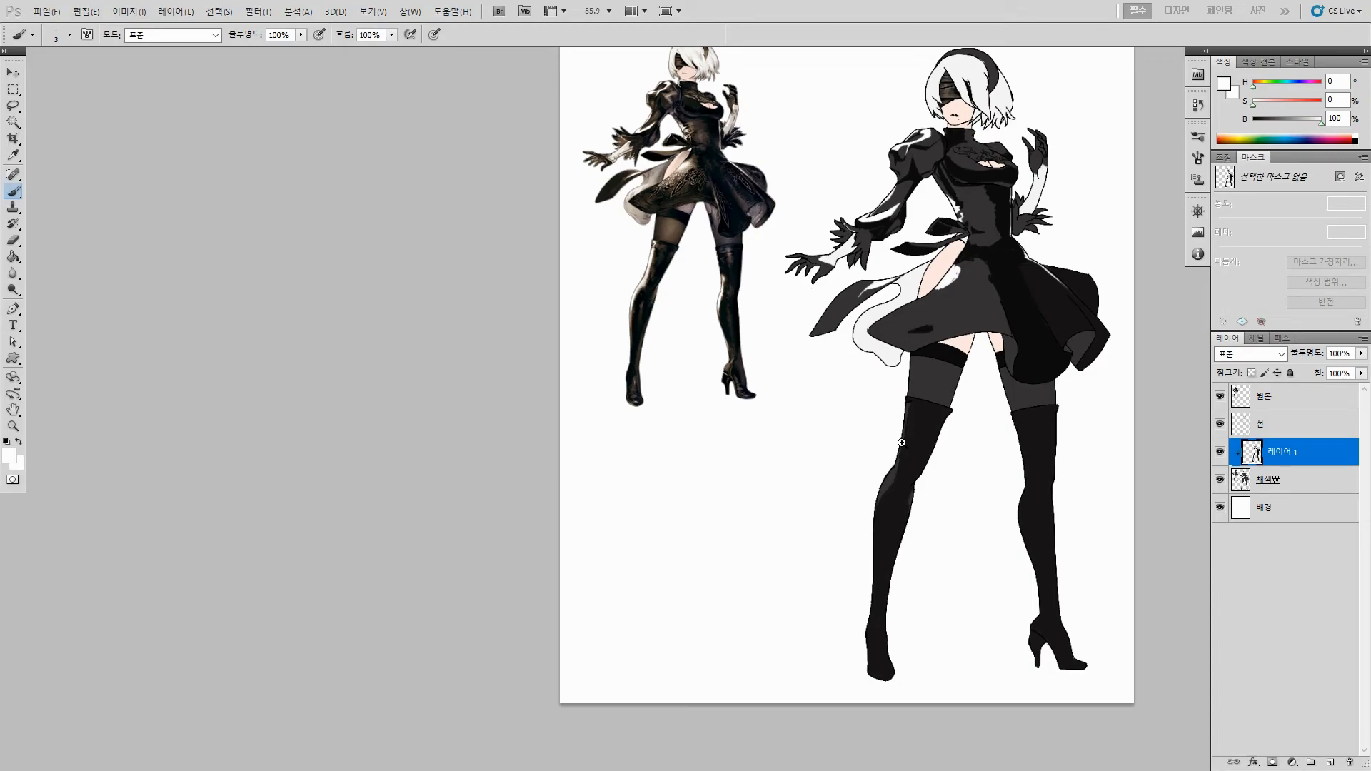
scroll(913, 433, "up", 1)
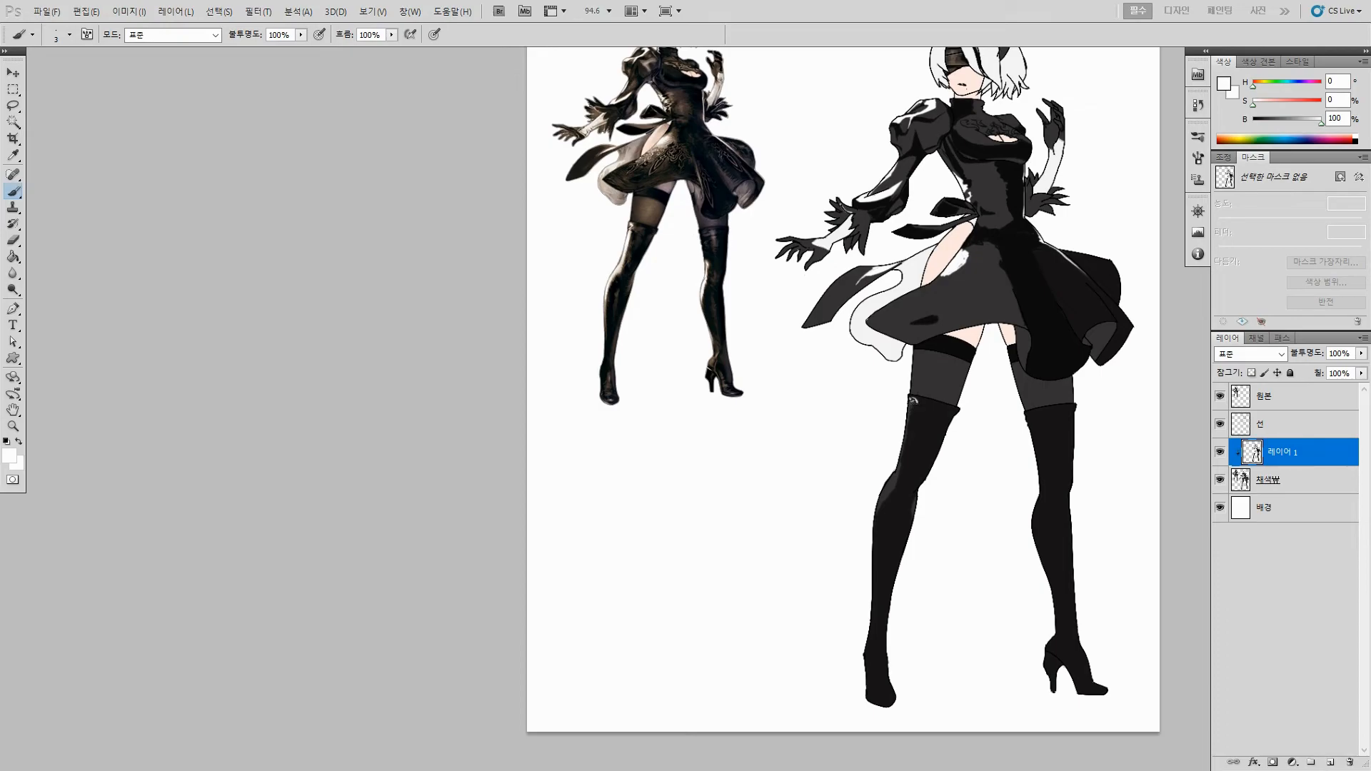
key("bracketright")
key("bracketright")
left_click_drag(913, 400, 875, 564)
left_click_drag(880, 500, 873, 589)
Step: Refine the inner contour of the right boot's white highlight with the eraser and the sampled boot colour
key("e")
mouse_move(883, 536)
left_mouse_down()
mouse_move(878, 613)
mouse_move(887, 506)
mouse_move(877, 559)
left_mouse_up()
key("ctrl+z")
key("b")
left_click(885, 556, "alt")
left_click(895, 484, "alt")
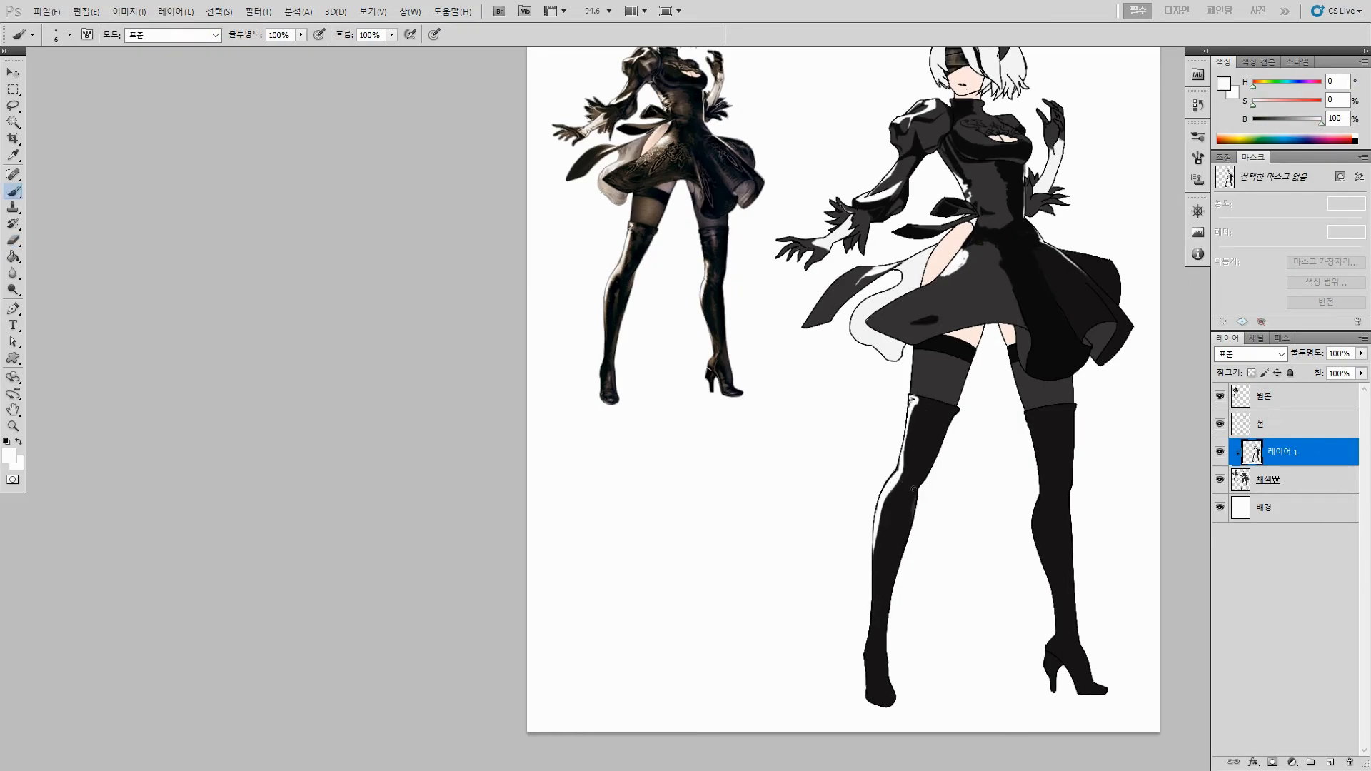
Step: Sample white from the finished boot highlight and paint a highlight along the inner knee and calf edge of the other boot
left_click(918, 403, "alt")
mouse_move(983, 475)
left_mouse_down()
mouse_move(949, 474)
mouse_move(1002, 489)
mouse_move(1002, 550)
left_mouse_up()
left_click_drag(1000, 446, 999, 533)
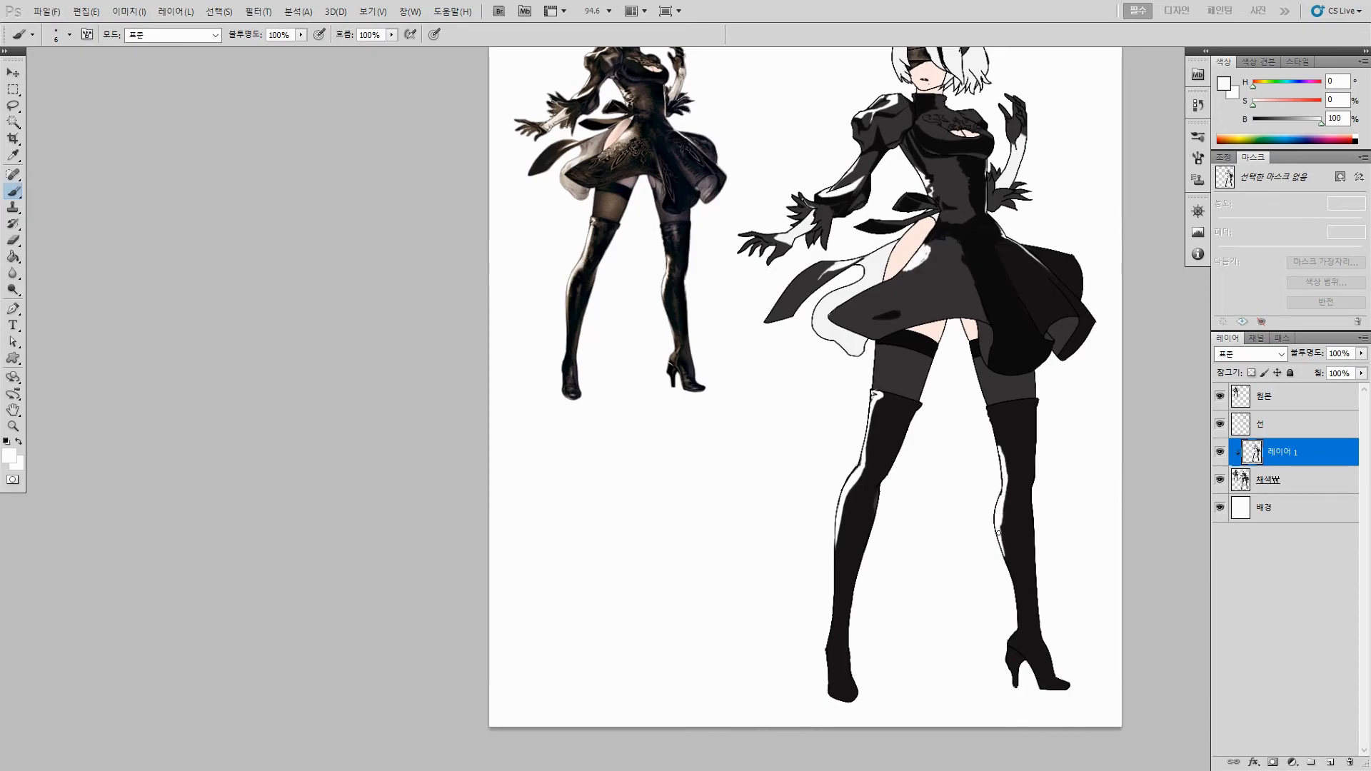
Step: Sample the near-black boot colour and trim the second boot's highlight into a narrower shape from knee to calf
left_click(1026, 452, "alt")
scroll(1002, 449, "up", 1)
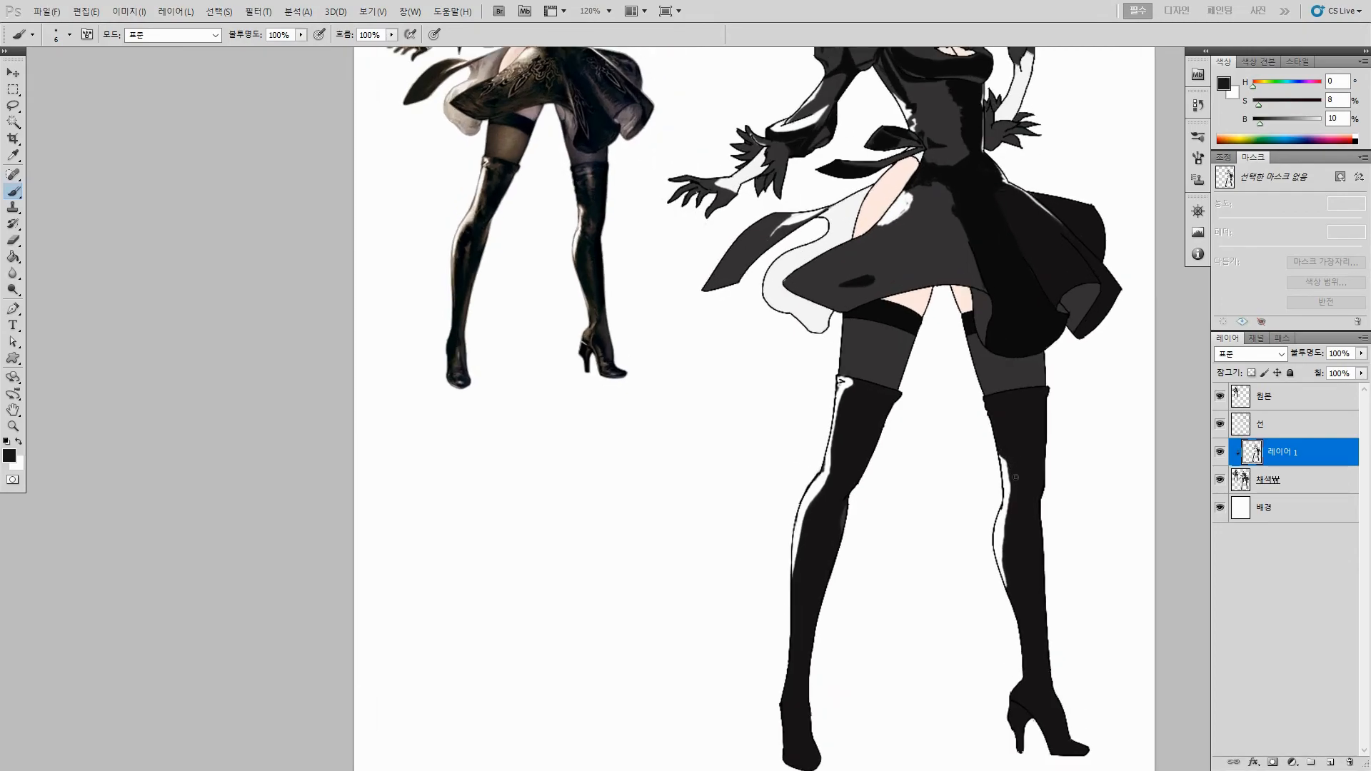
left_click_drag(1010, 474, 1010, 472)
key("ctrl+z")
left_click_drag(1012, 483, 1008, 587)
Step: Add a thin white highlight at the second boot's ankle and trim its edge with the sampled near-black
left_click(999, 528, "alt")
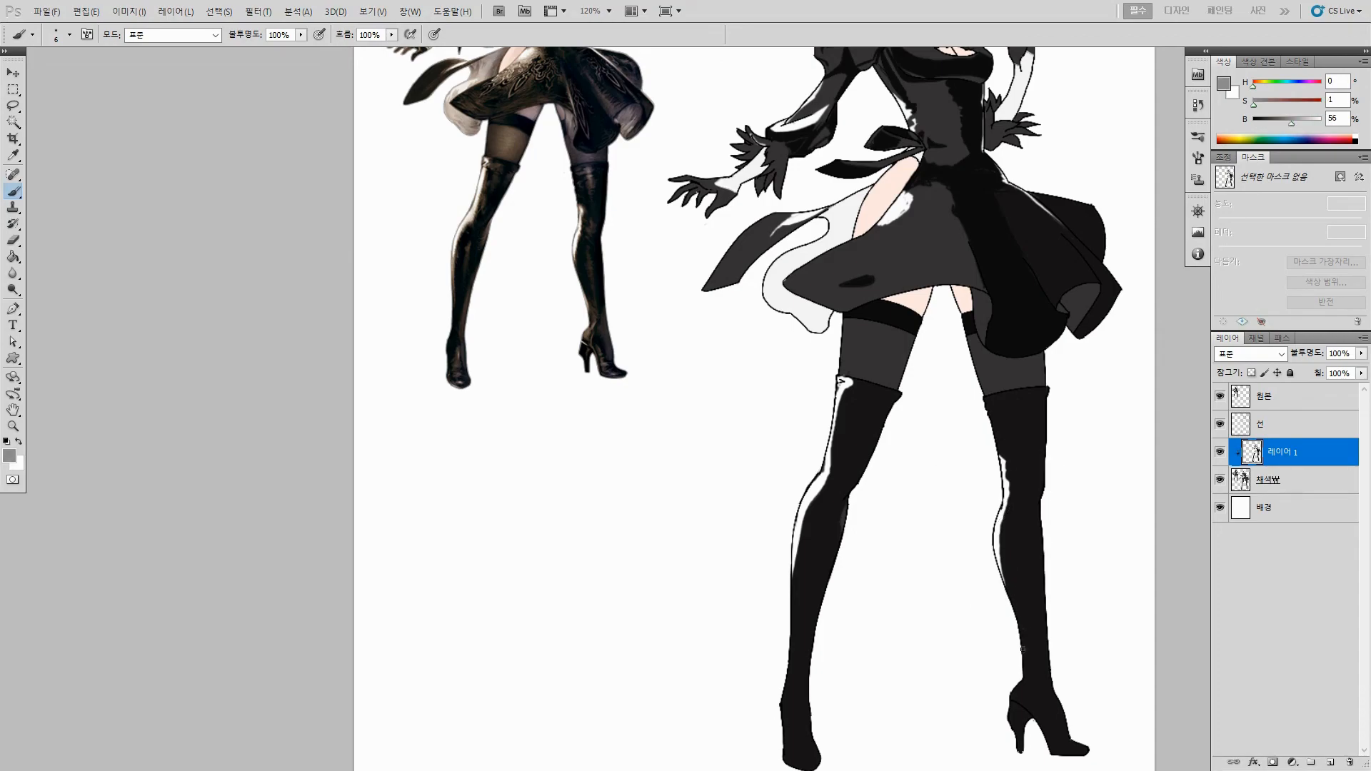
left_click_drag(1023, 649, 1025, 675)
left_click(1002, 543, "alt")
left_click(1001, 544, "alt")
left_click(1034, 649, "alt")
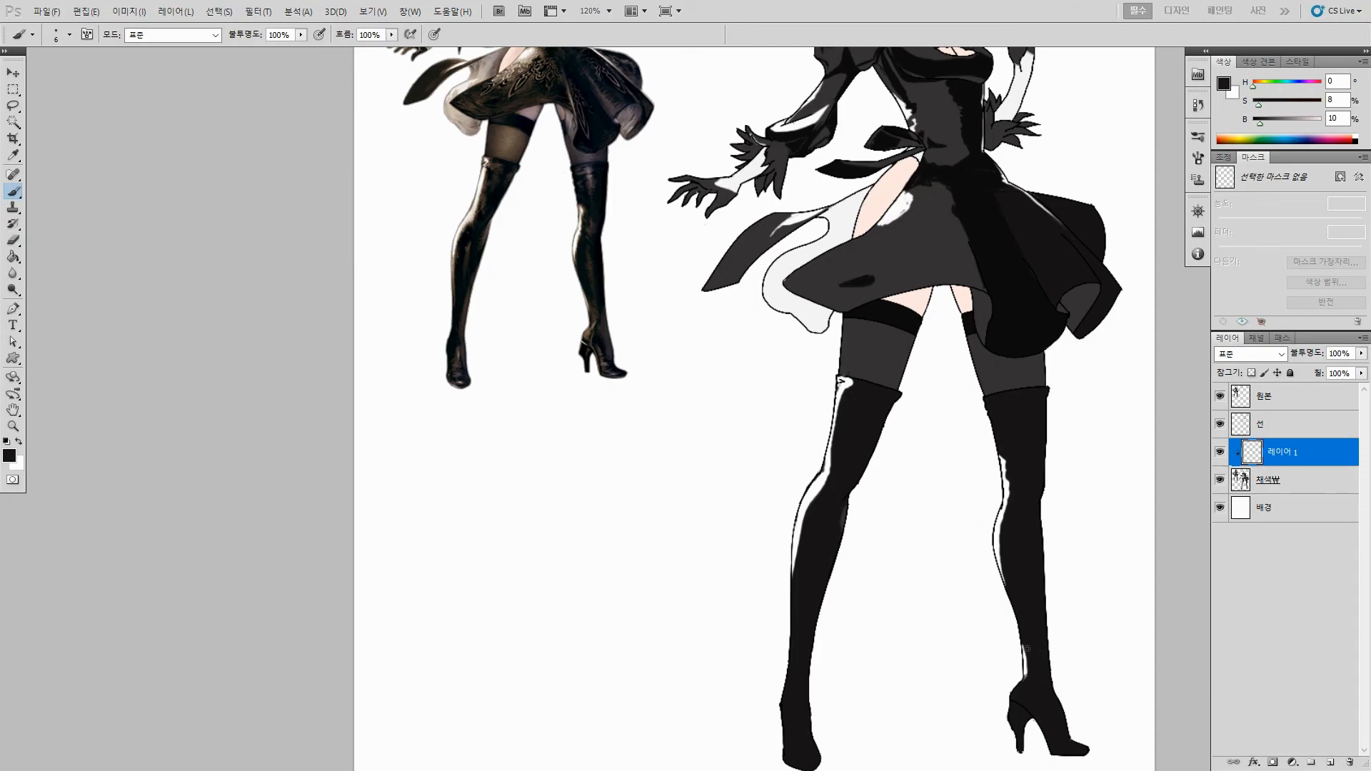
left_click_drag(1029, 672, 1026, 683)
left_click_drag(1030, 392, 1030, 488)
mouse_move(1031, 488)
left_mouse_down()
mouse_move(988, 532)
mouse_move(995, 490)
mouse_move(1007, 514)
left_mouse_up()
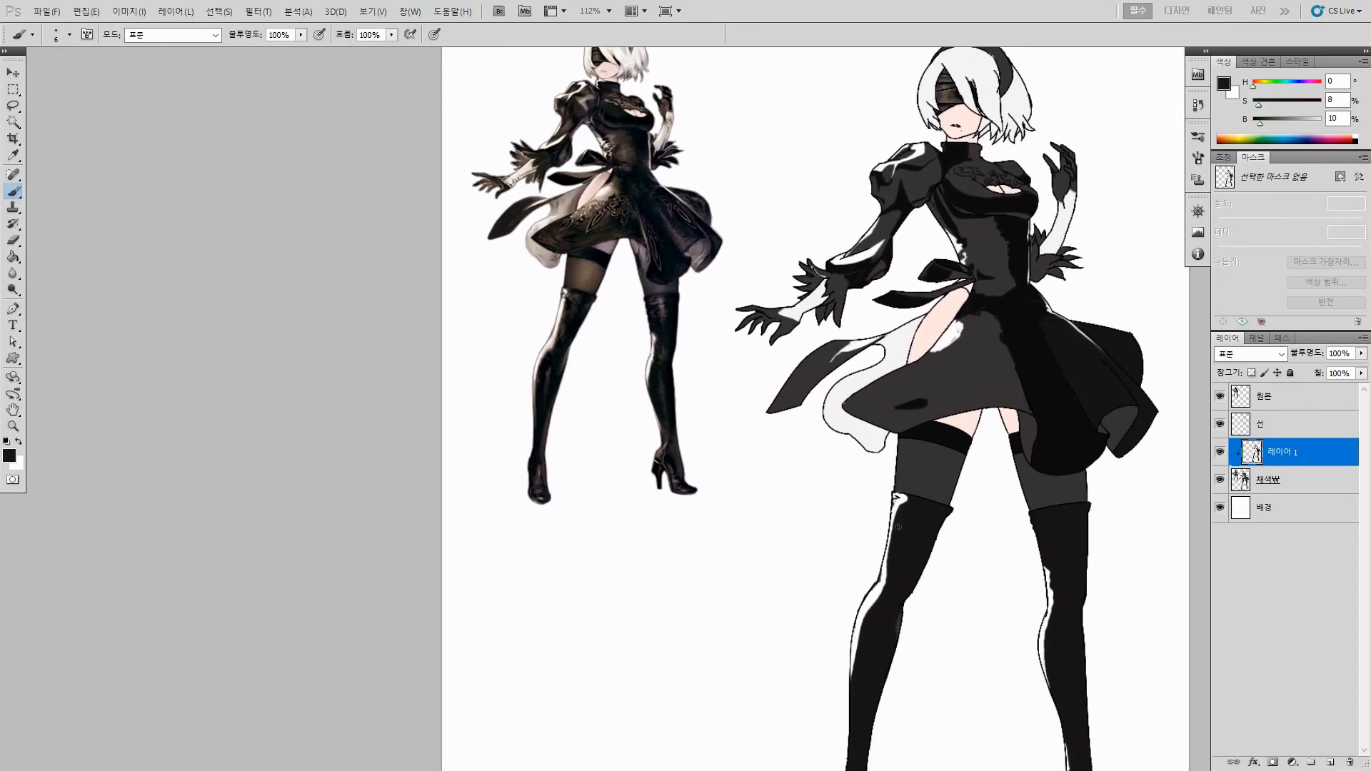